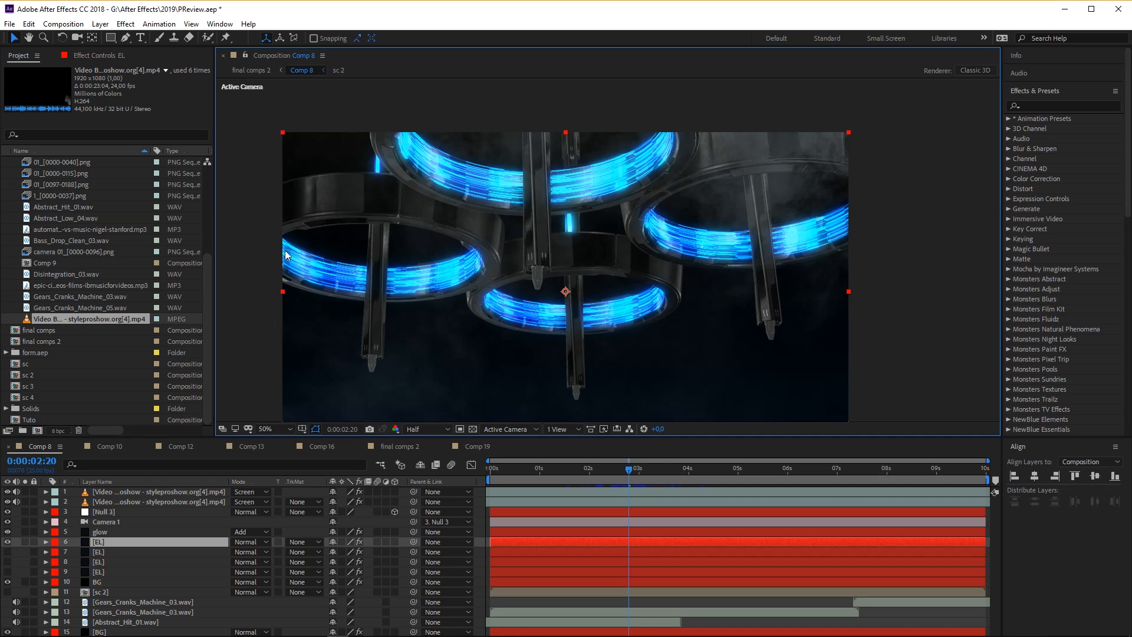
left_click(37, 430)
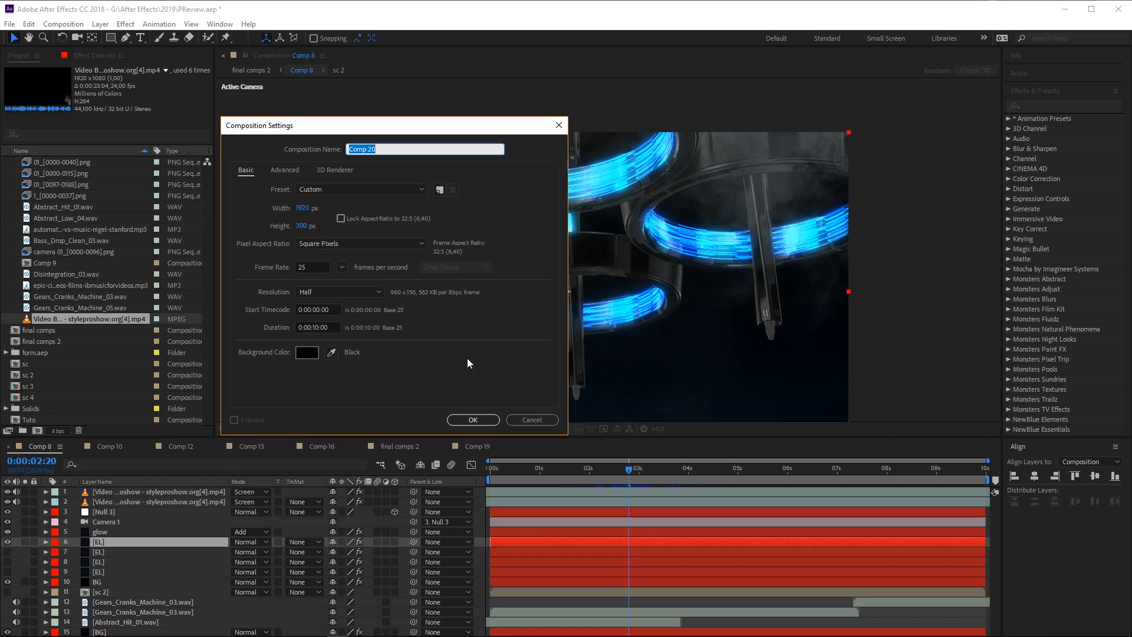
left_click(473, 419)
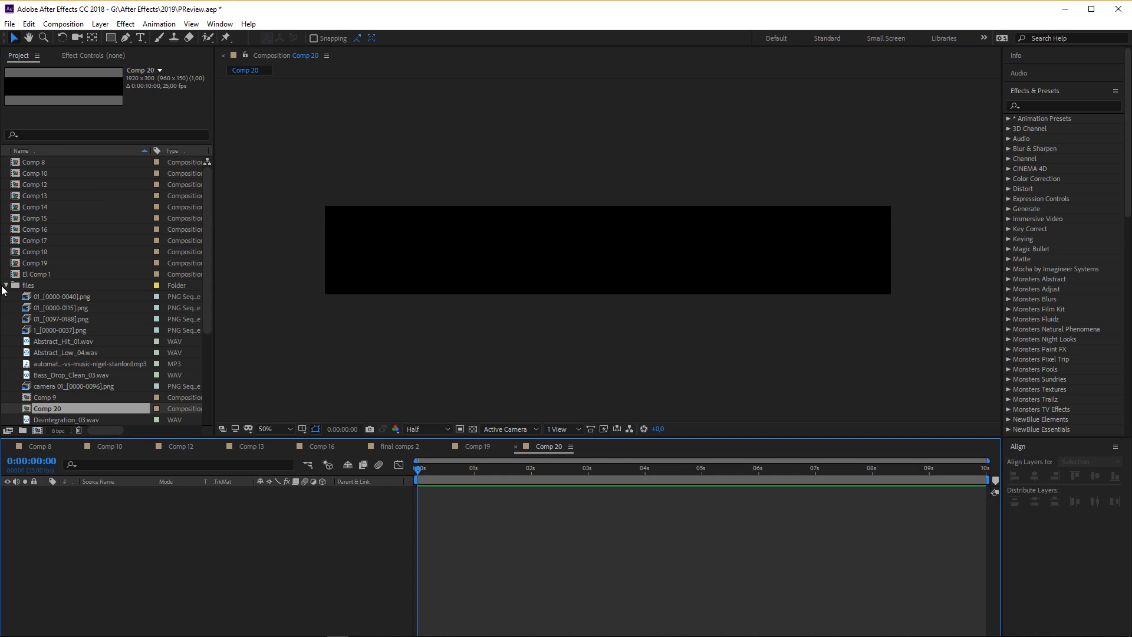
left_click(6, 286)
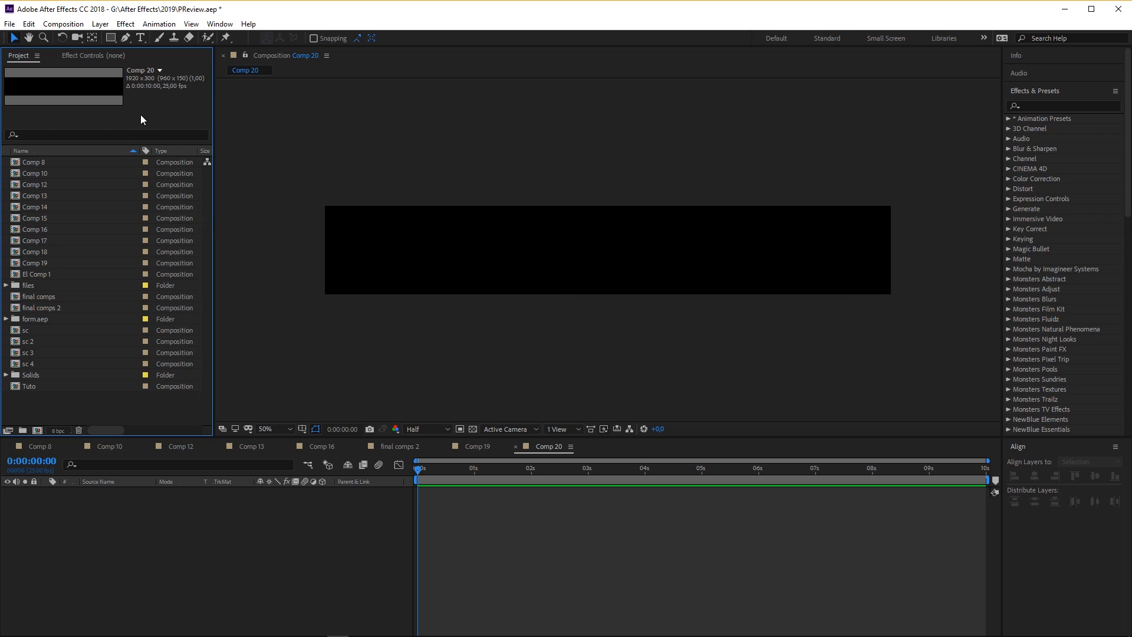
Start a new project without saving the changes to PReview.aep and create Comp 1 with the proposed settings.
left_click(10, 24)
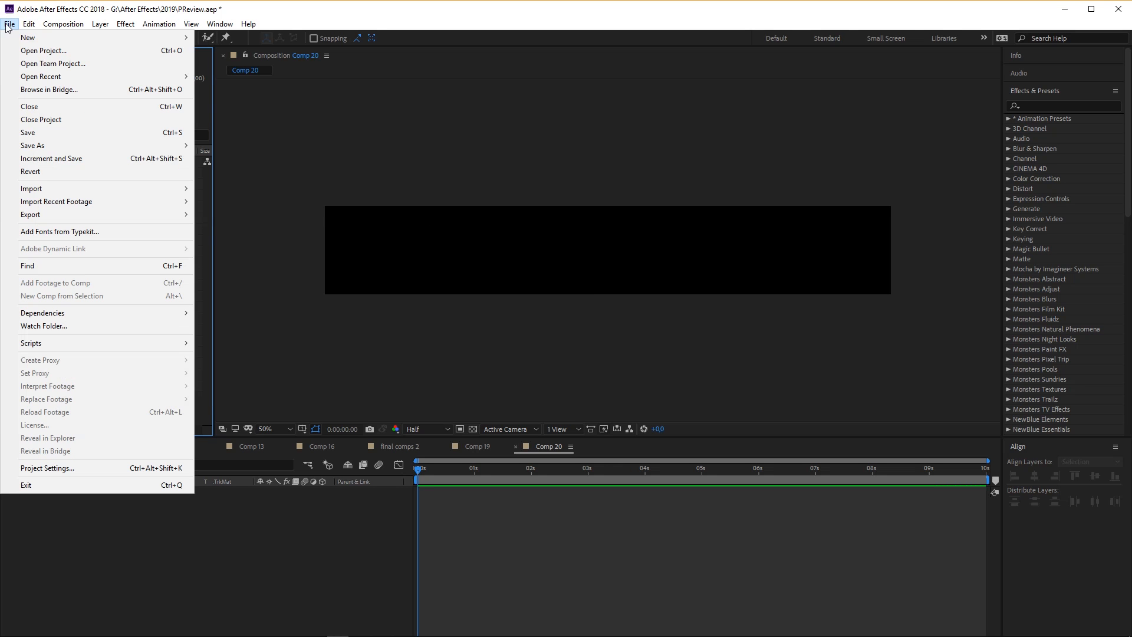
mouse_move(21, 38)
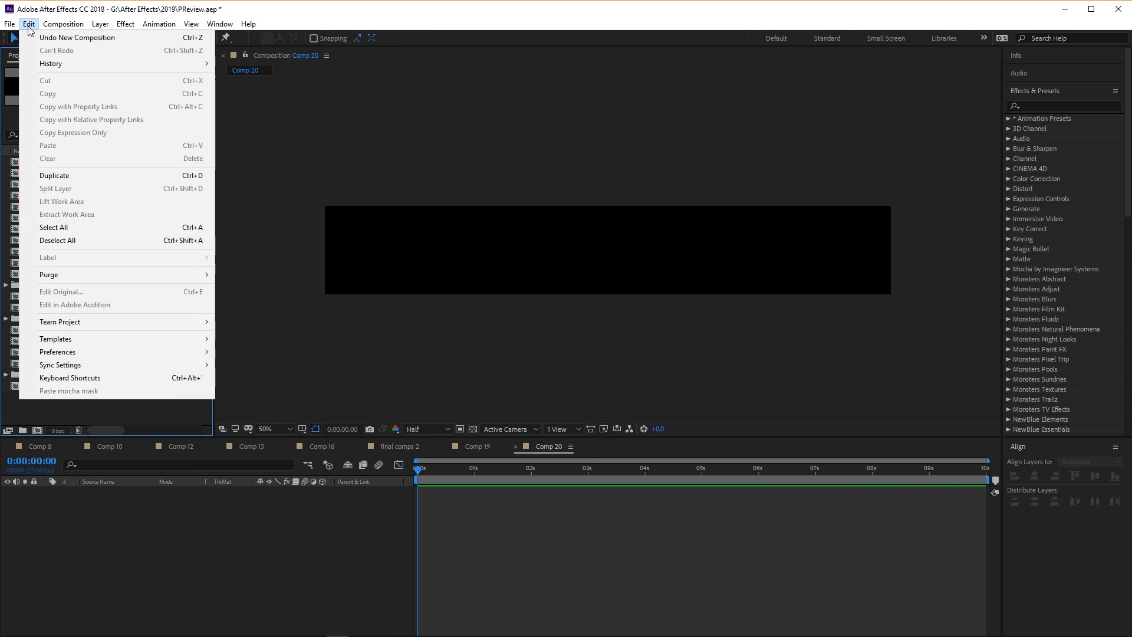
left_click(221, 38)
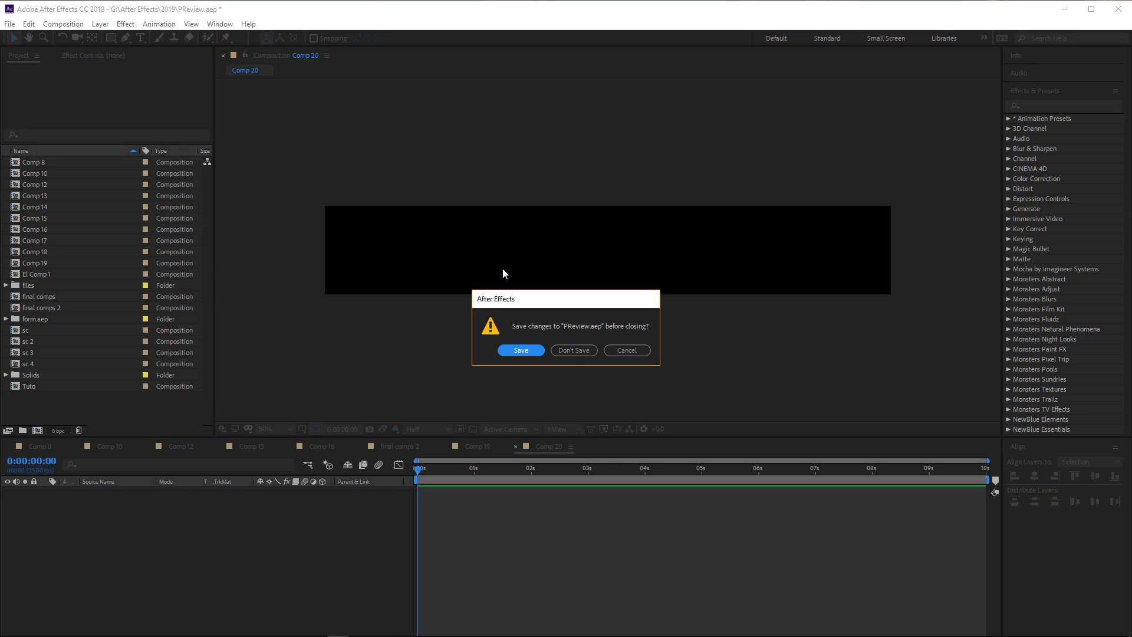
left_click(588, 351)
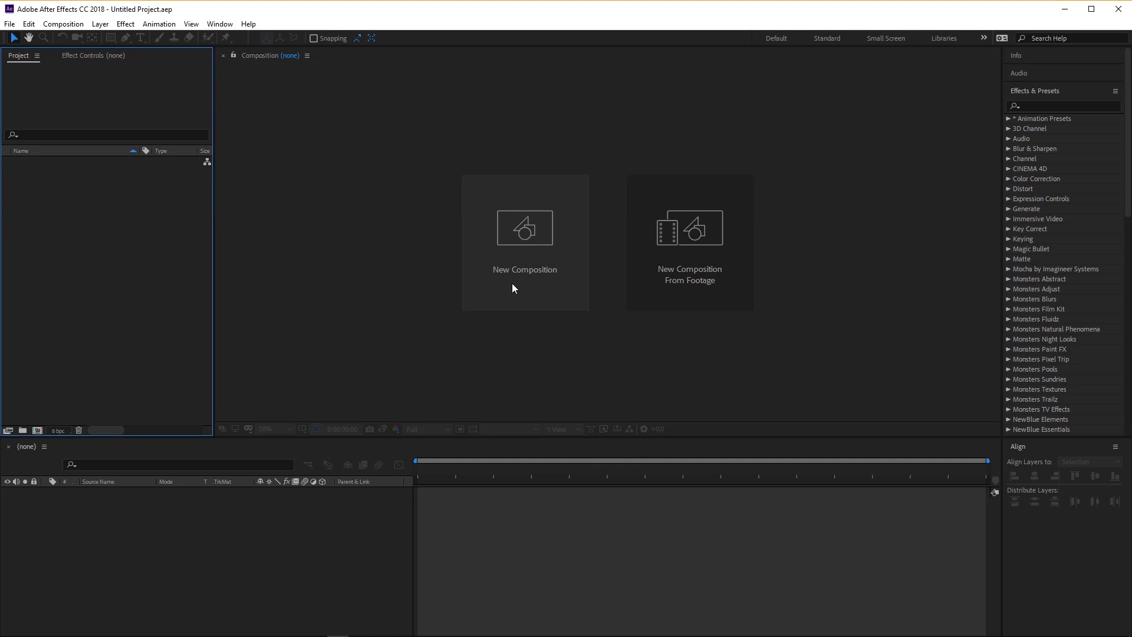
left_click(510, 260)
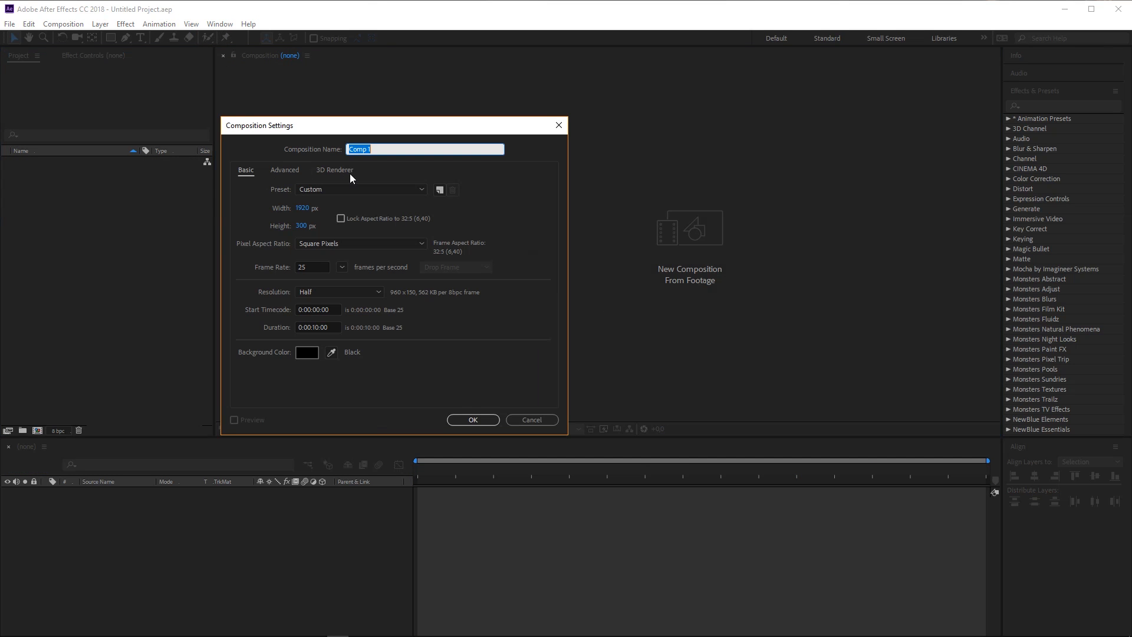
left_click(457, 418)
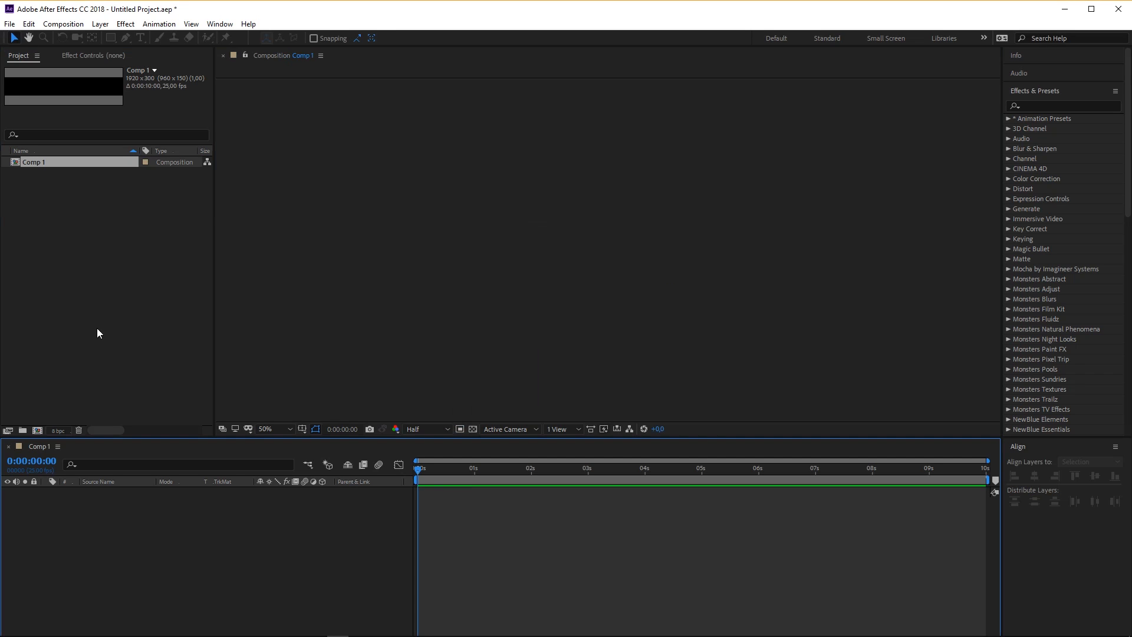
Apply the HDV/HDTV 720 25 preset to Comp 1 and set its width to 1920 px and its height to 1080 px.
right_click(53, 167)
left_click(78, 175)
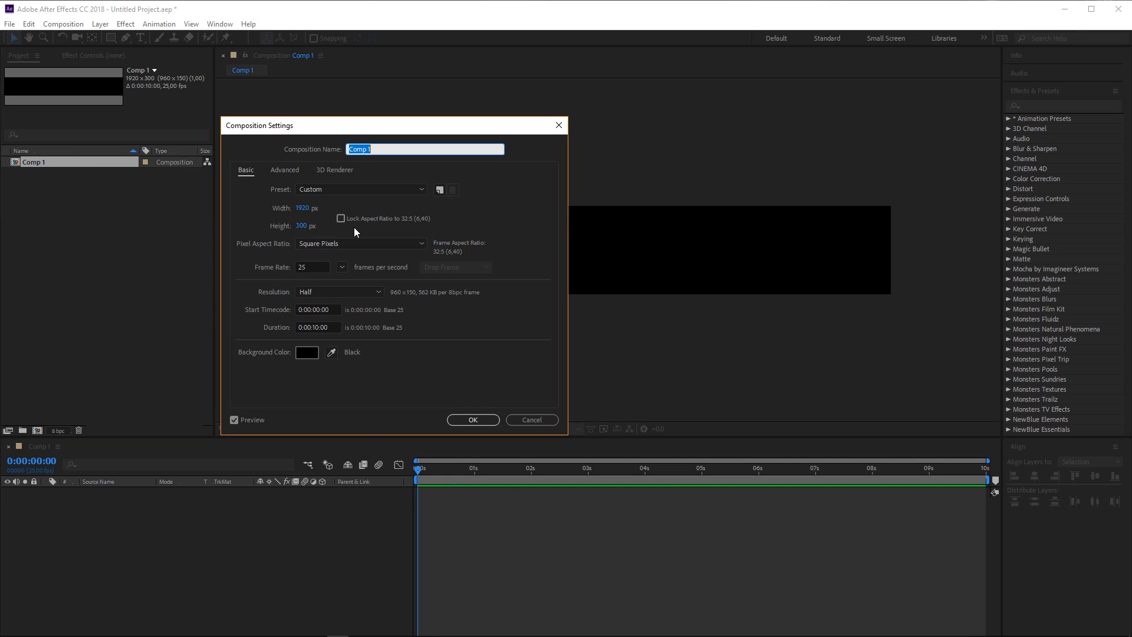
left_click(316, 188)
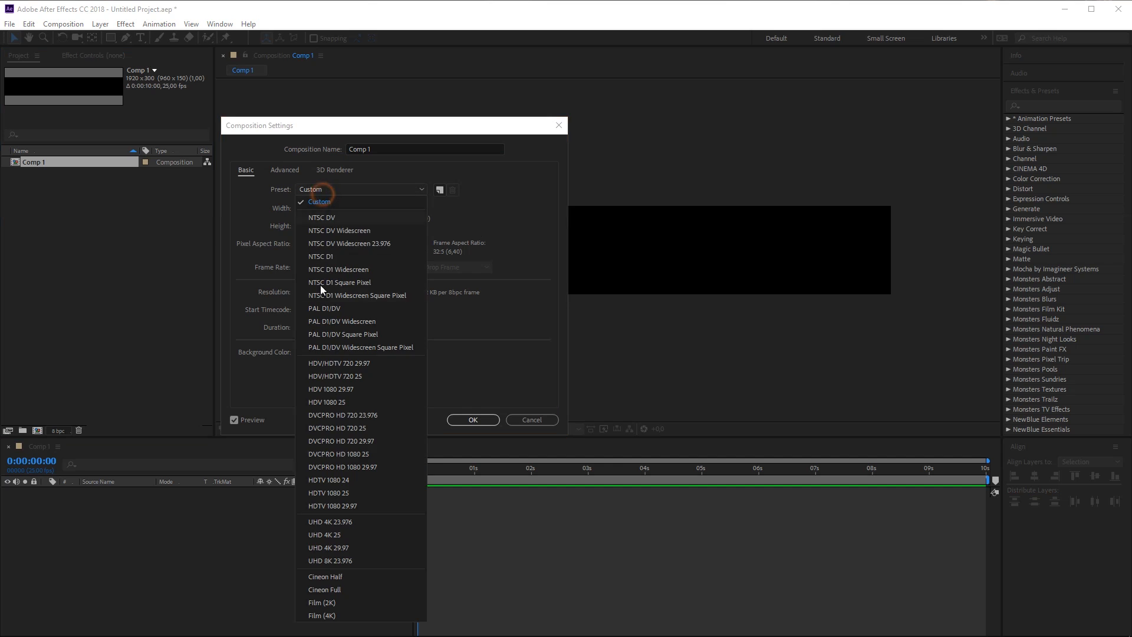
left_click(327, 405)
left_click(328, 190)
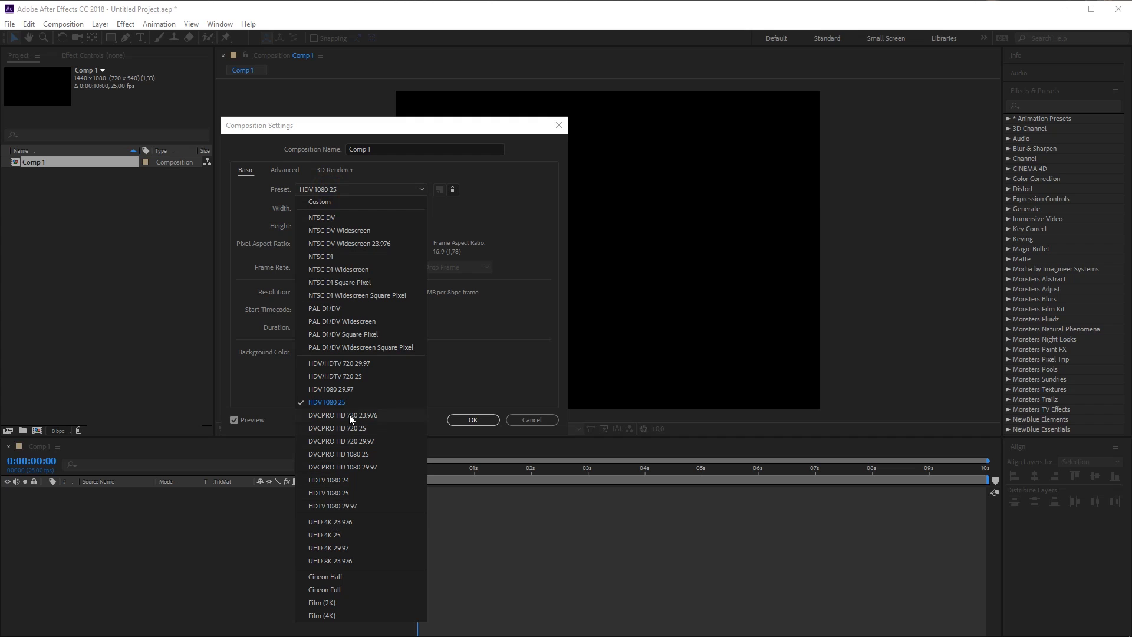
left_click(352, 376)
left_click(303, 208)
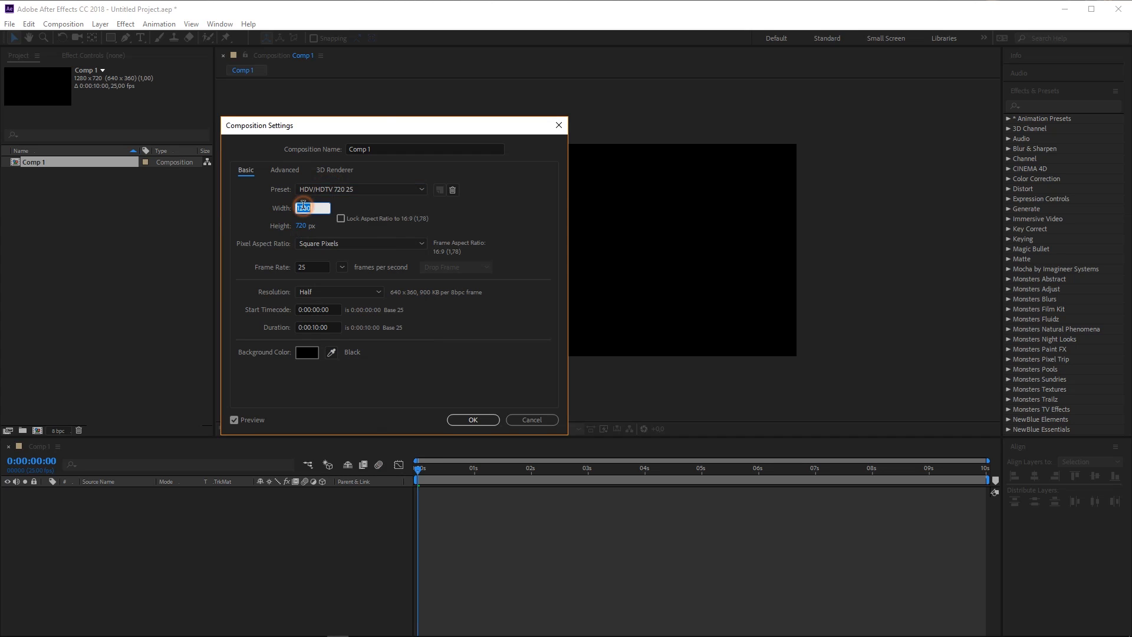
type("1920")
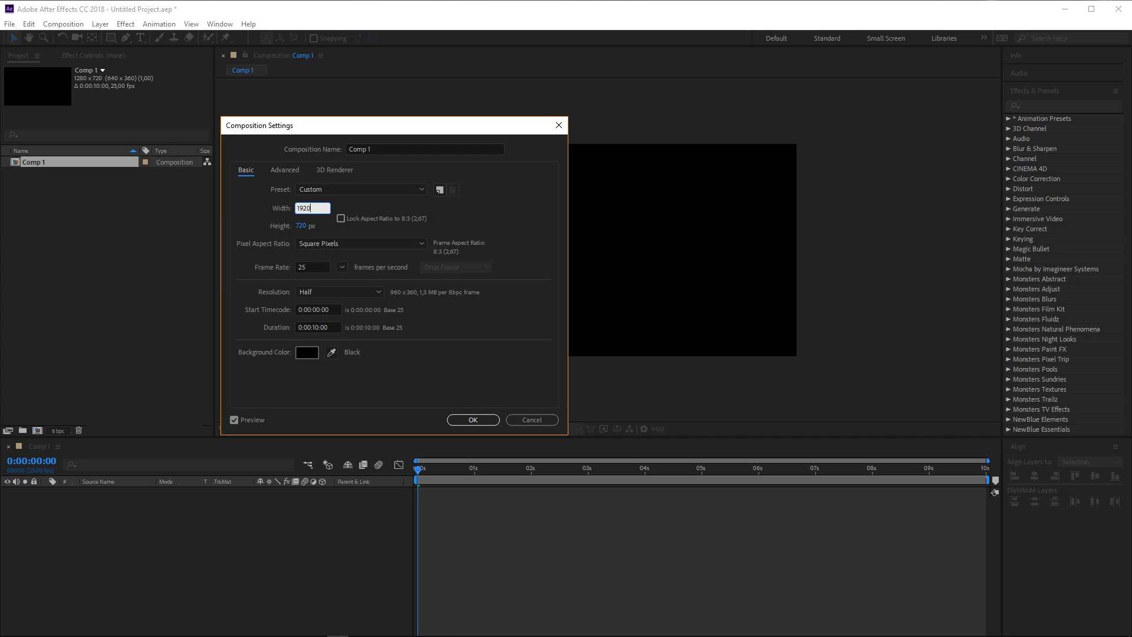
key("Tab")
type("1080")
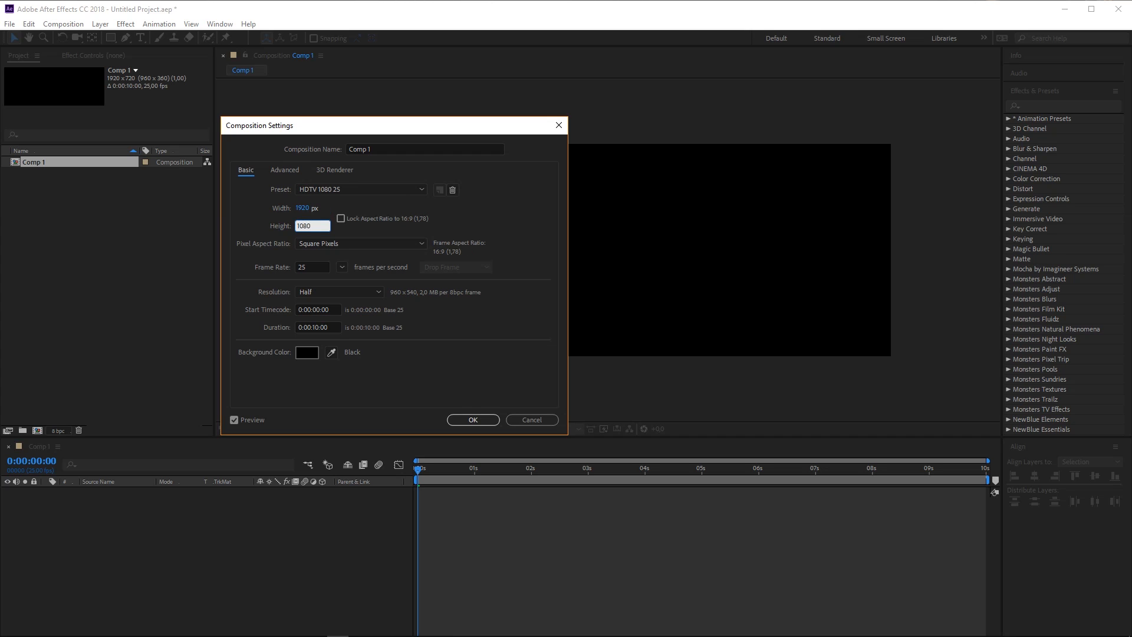
key("Return")
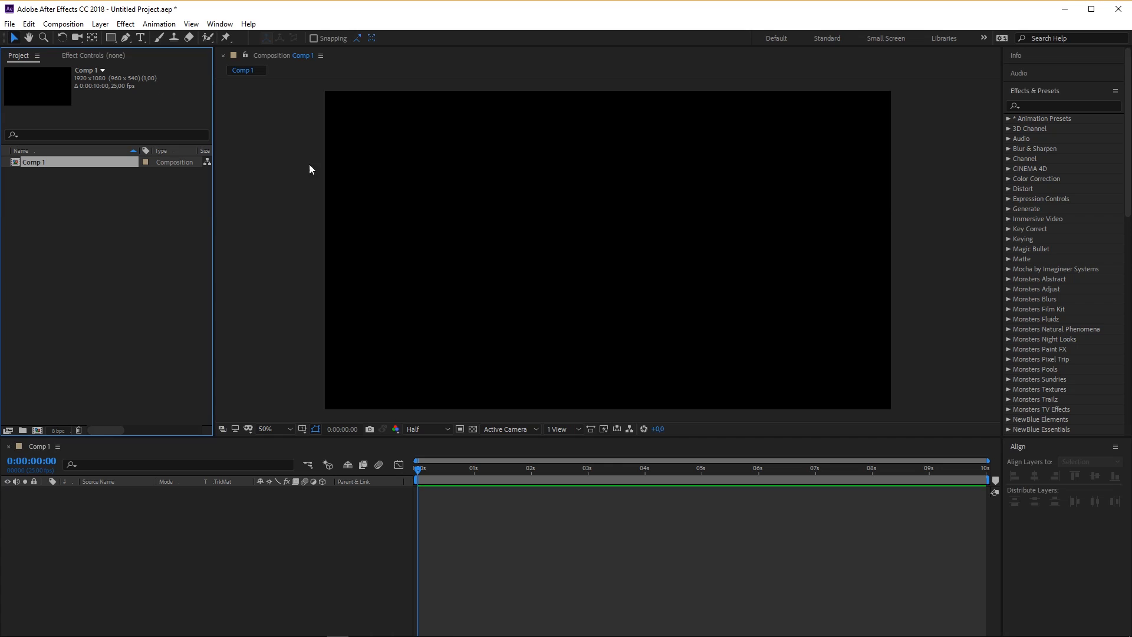
Add a comp-sized solid layer named 3D to Comp 1.
left_click_drag(329, 439, 328, 441)
right_click(263, 509)
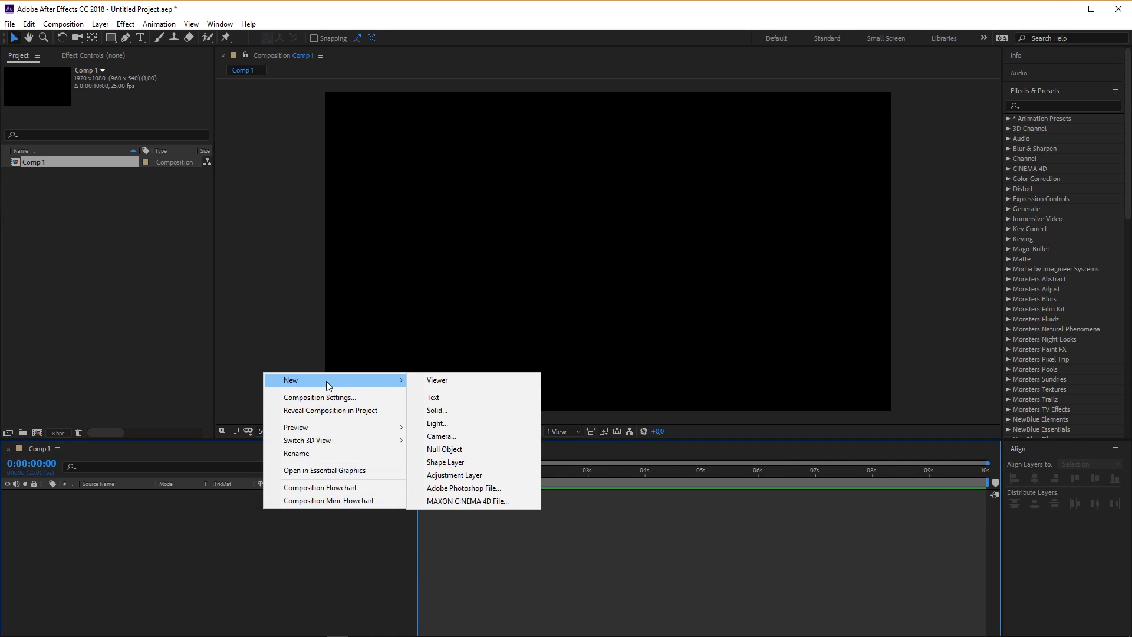
left_click(458, 413)
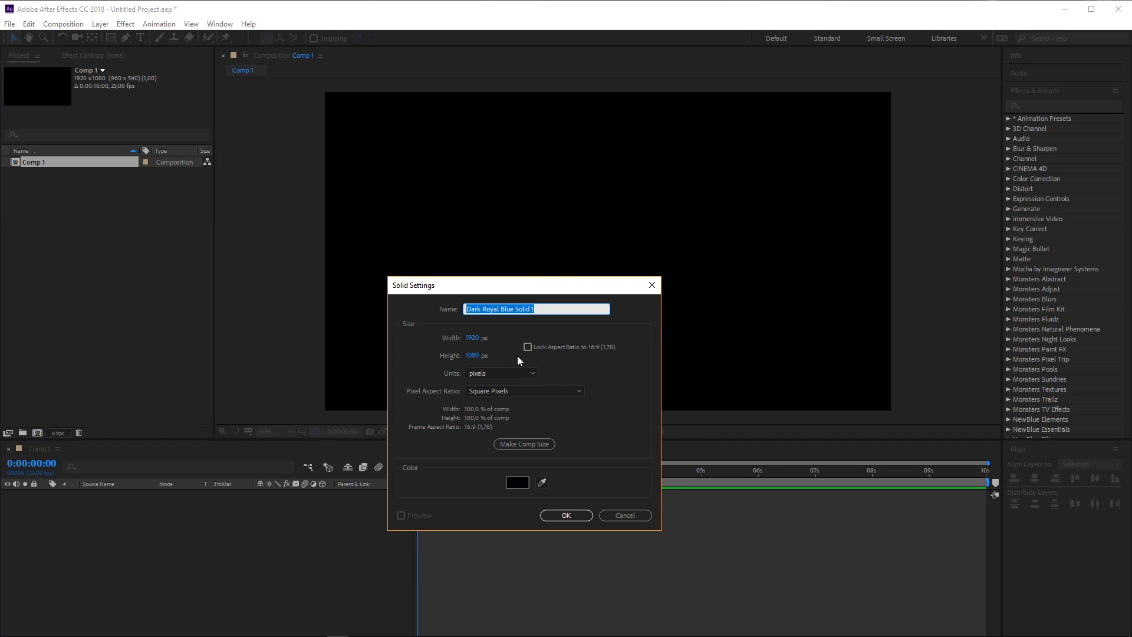
type("3D")
key("Return")
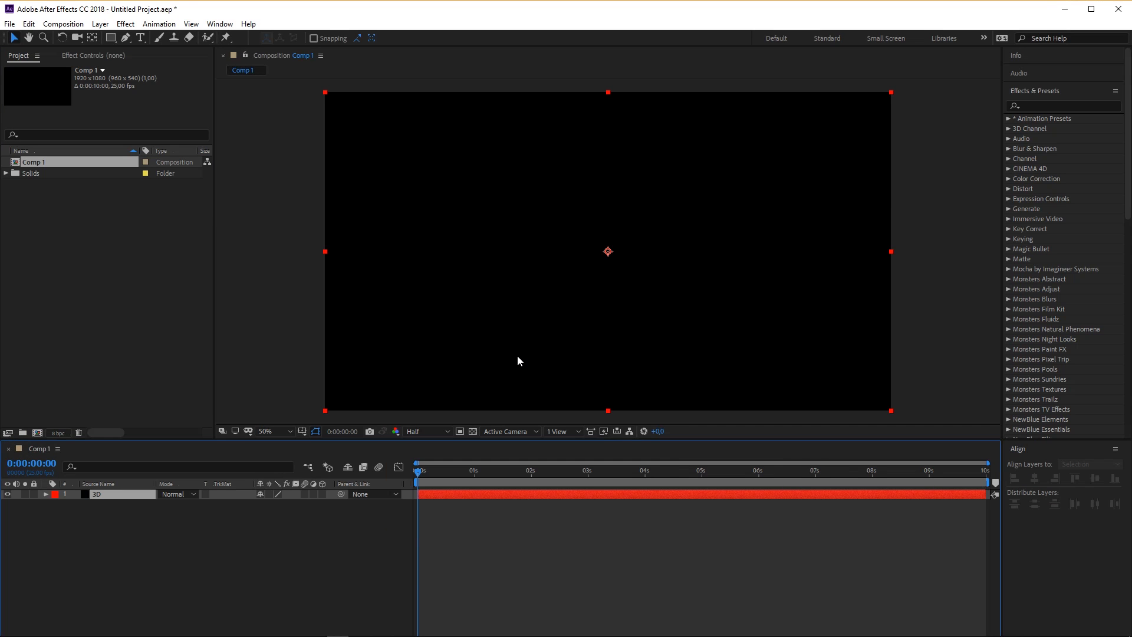
Apply the Video Copilot Element effect to the 3D layer and open its Scene Setup.
left_click(126, 24)
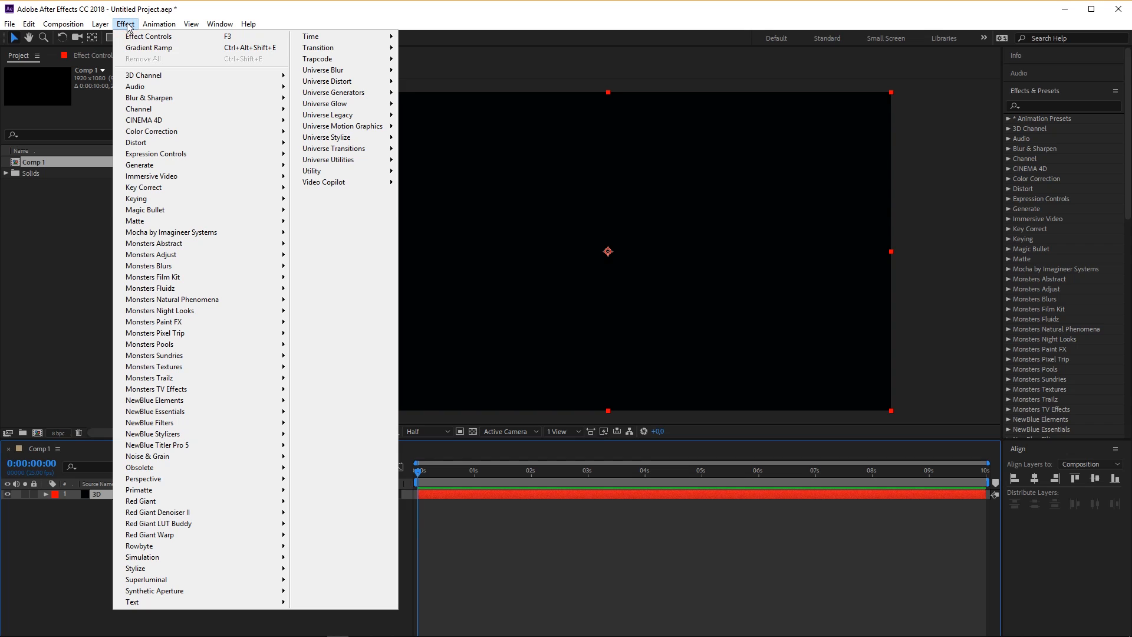
mouse_move(330, 184)
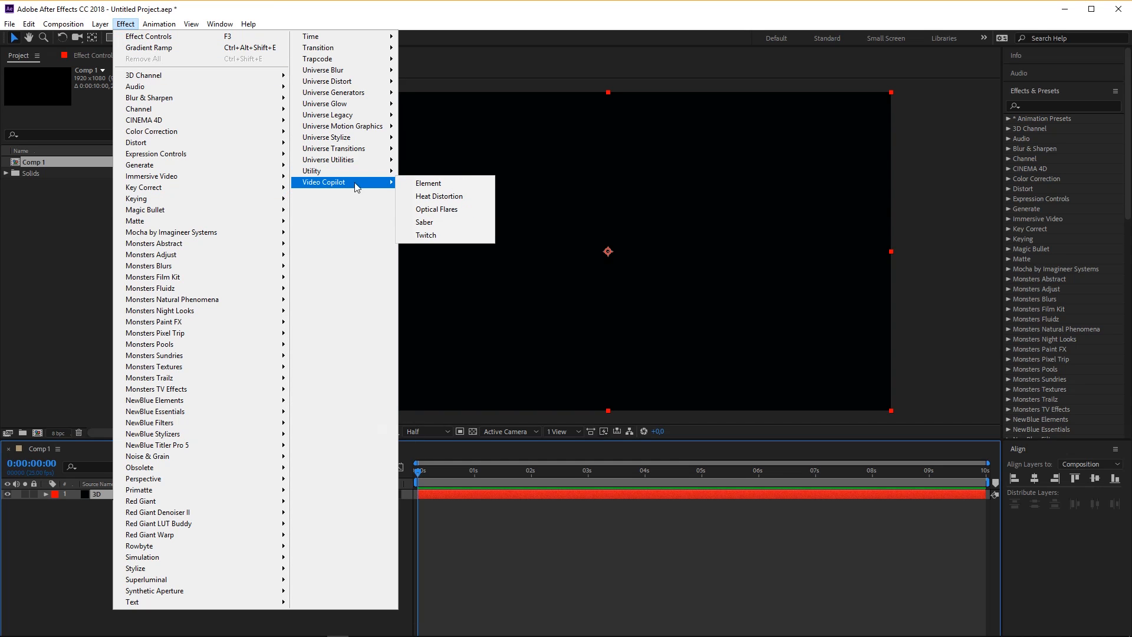
left_click(447, 182)
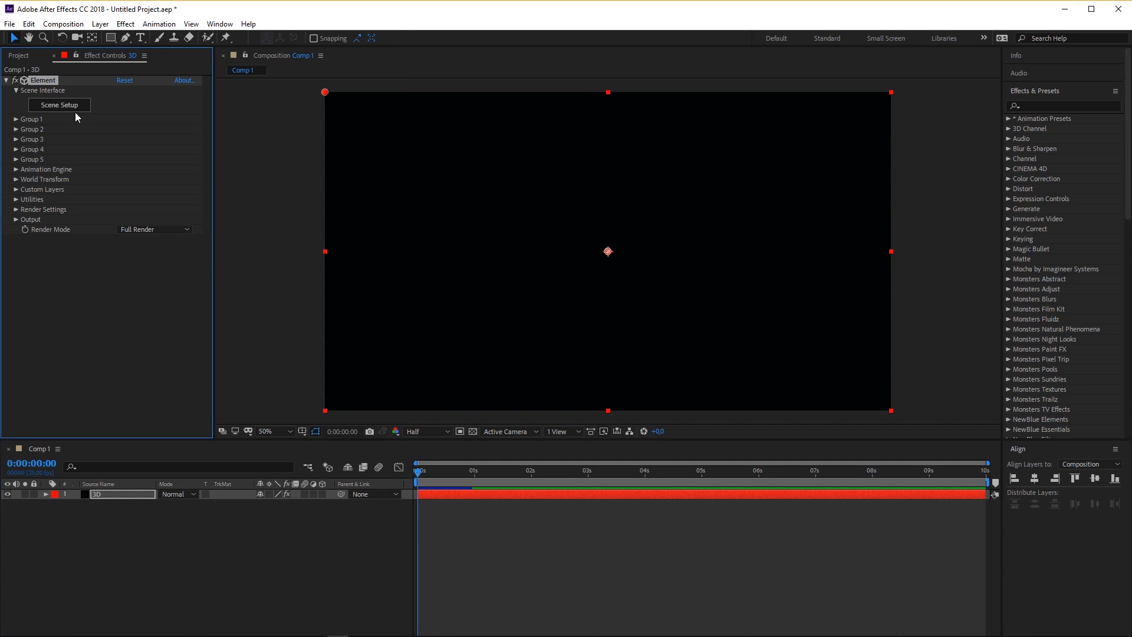
left_click(62, 112)
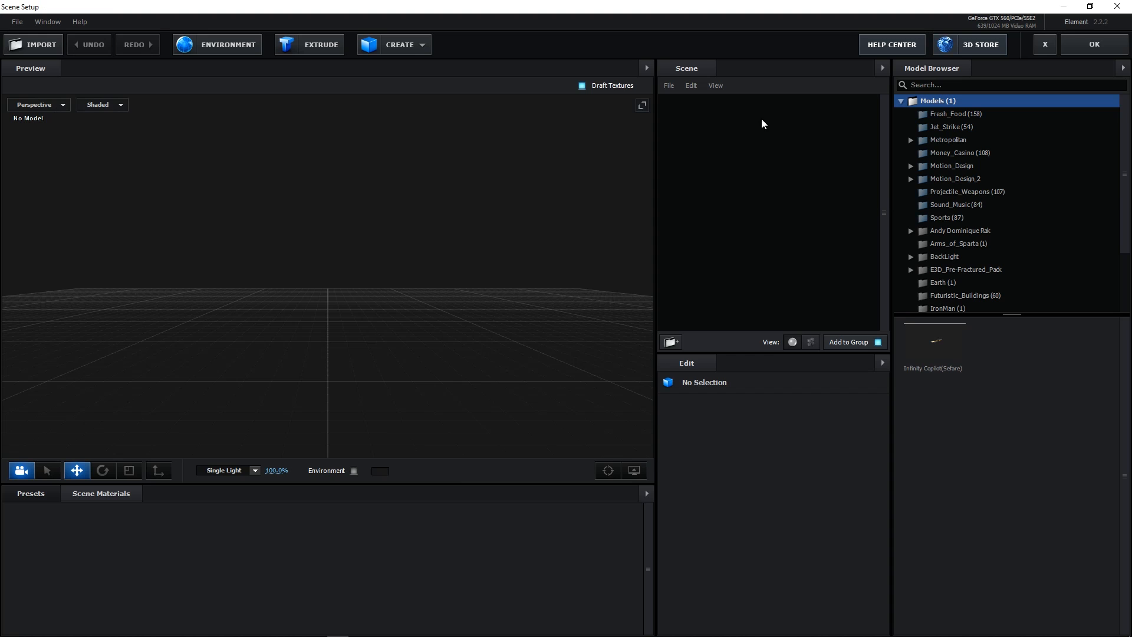
Add the Bionic_Core_03 model from the Bionic_Core category of Motion_Design_2 to the scene.
double_click(956, 178)
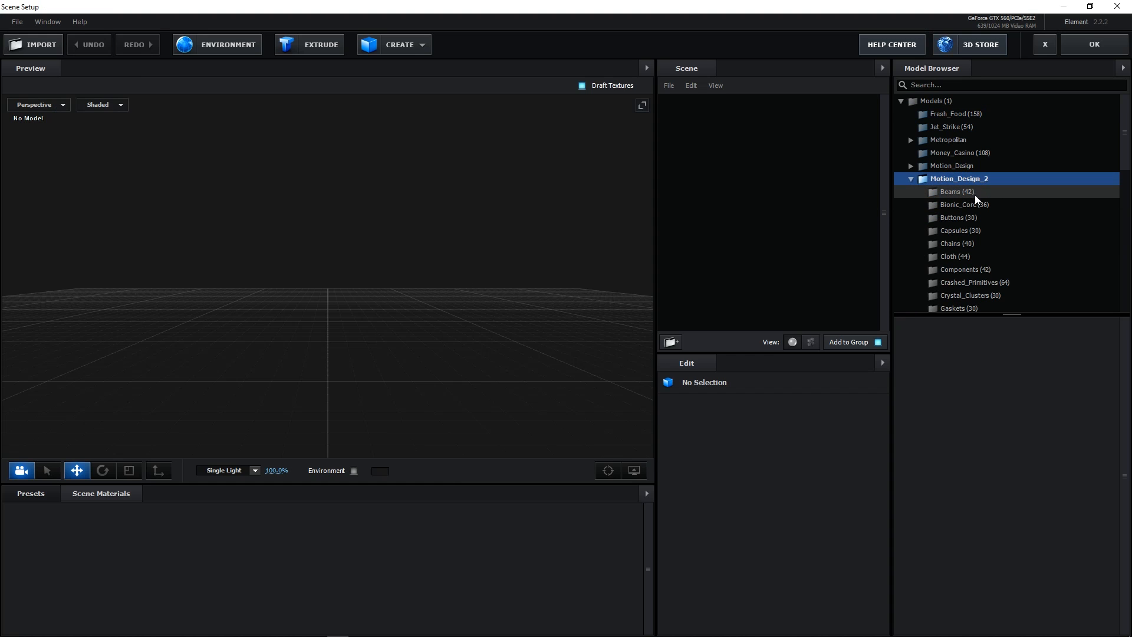
left_click(975, 193)
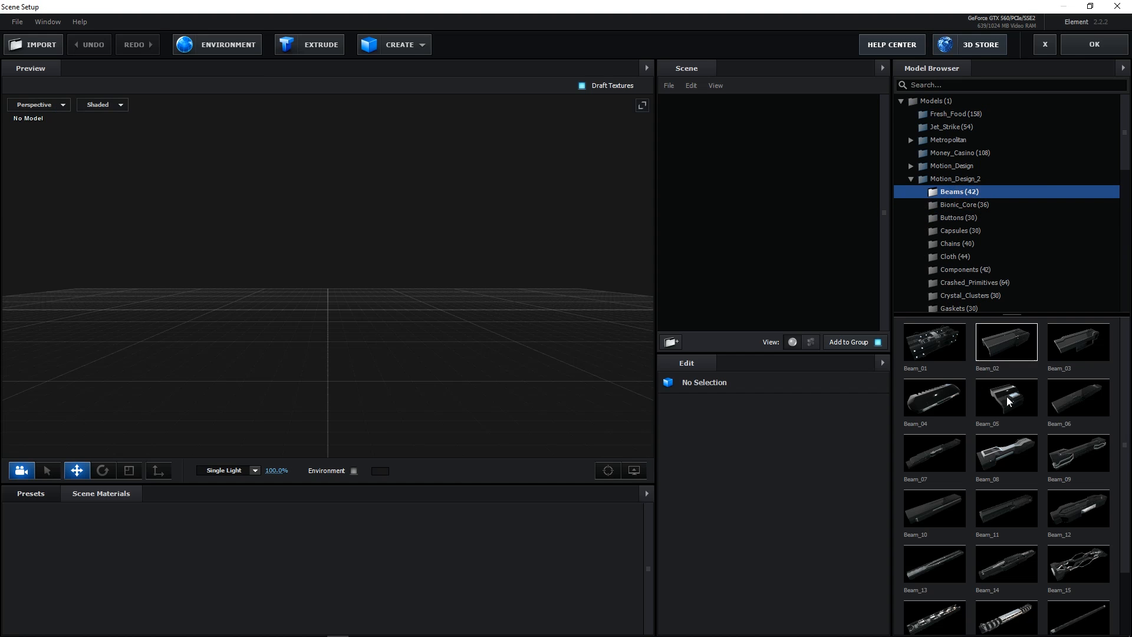
left_click(977, 204)
left_click(1085, 361)
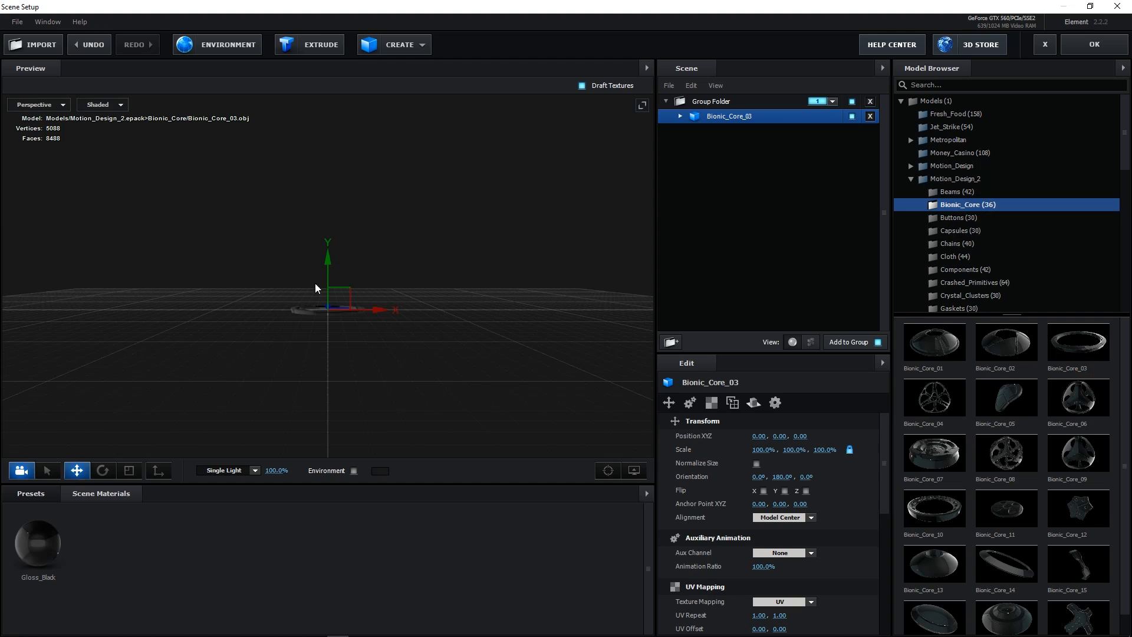
Stretch the Bionic_Core_03 ring along its Y axis only, making it a tall cylindrical band.
scroll(315, 289, "up", 3)
left_click(123, 472)
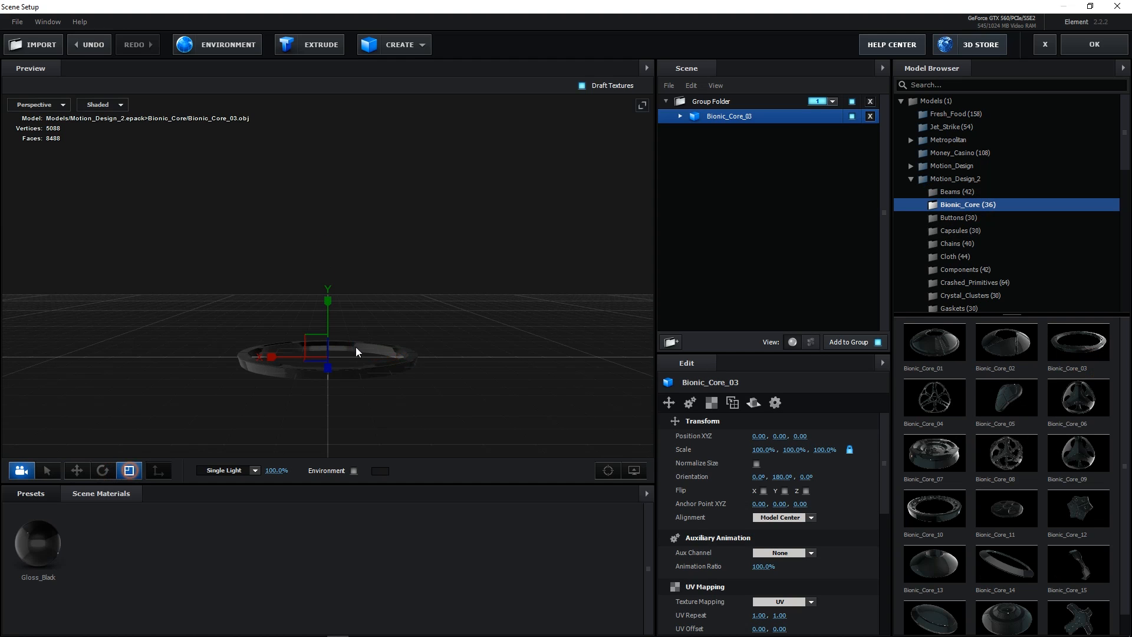
left_click_drag(326, 305, 328, 281)
left_click_drag(359, 328, 420, 316)
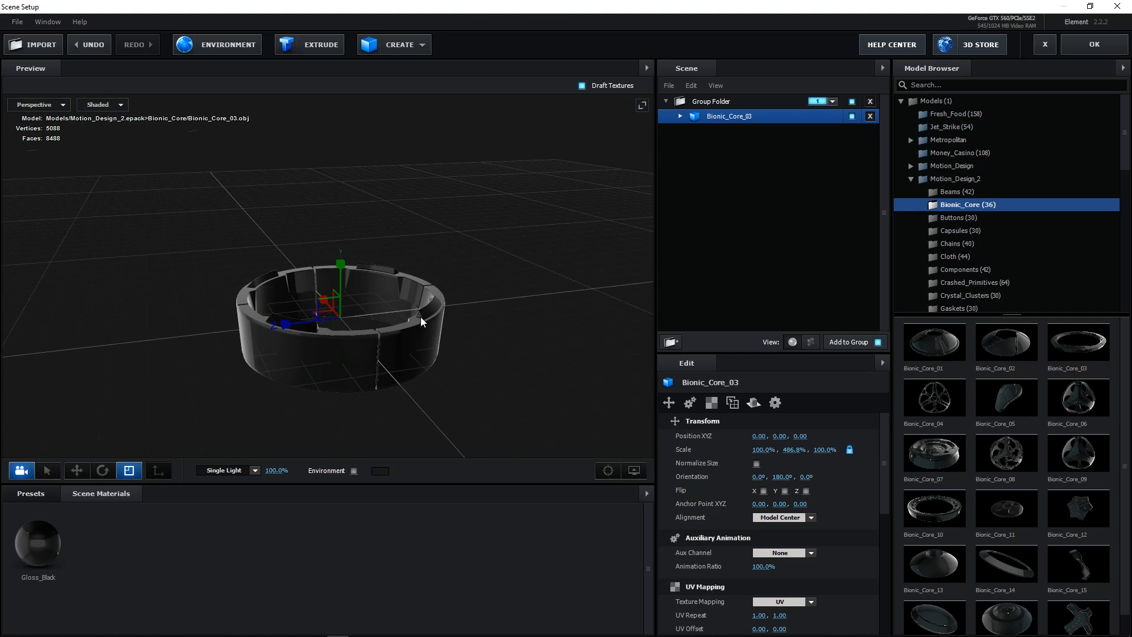
left_click_drag(342, 272, 342, 266)
Add a second Bionic_Core_03 and move it down the Y axis to about -0.13, at the lower rim of the tall ring.
left_click_drag(385, 326, 391, 291)
left_click(1078, 342)
left_click(77, 470)
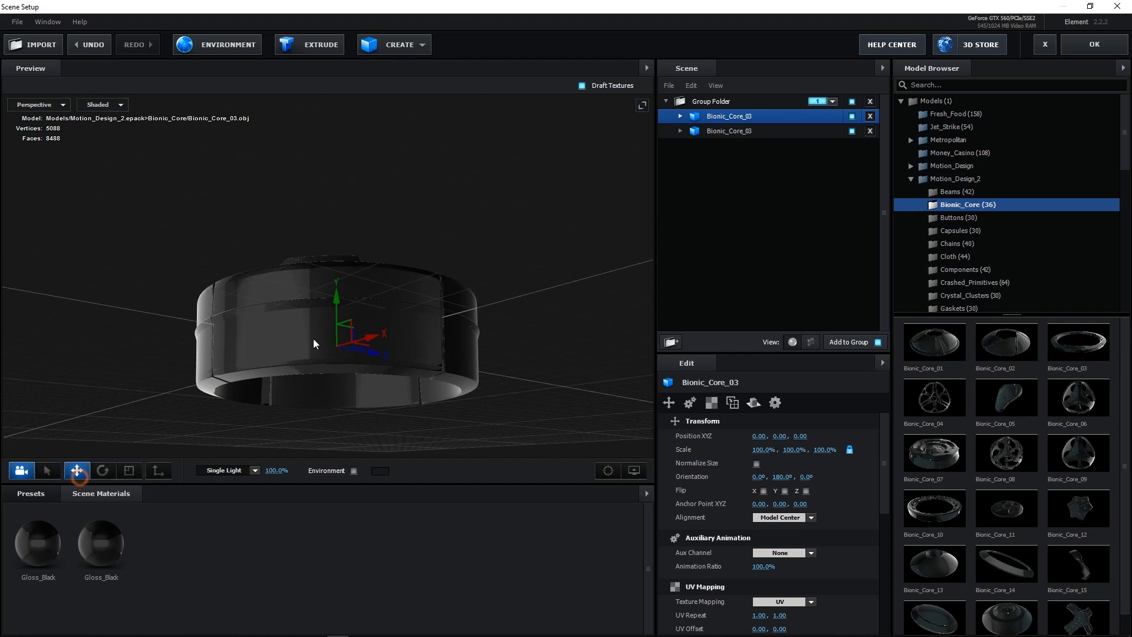
left_click_drag(334, 292, 334, 355)
Rotate the second Bionic_Core_03 upside down to an orientation of 0°, 0°, 180°.
left_click(103, 470)
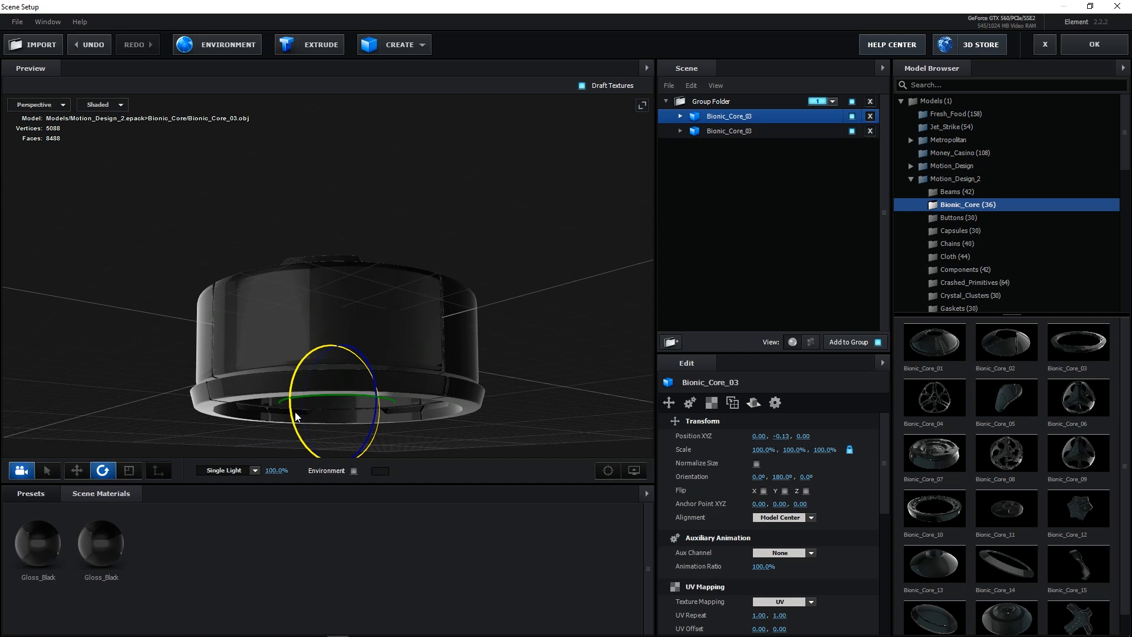
left_click_drag(296, 417, 315, 335)
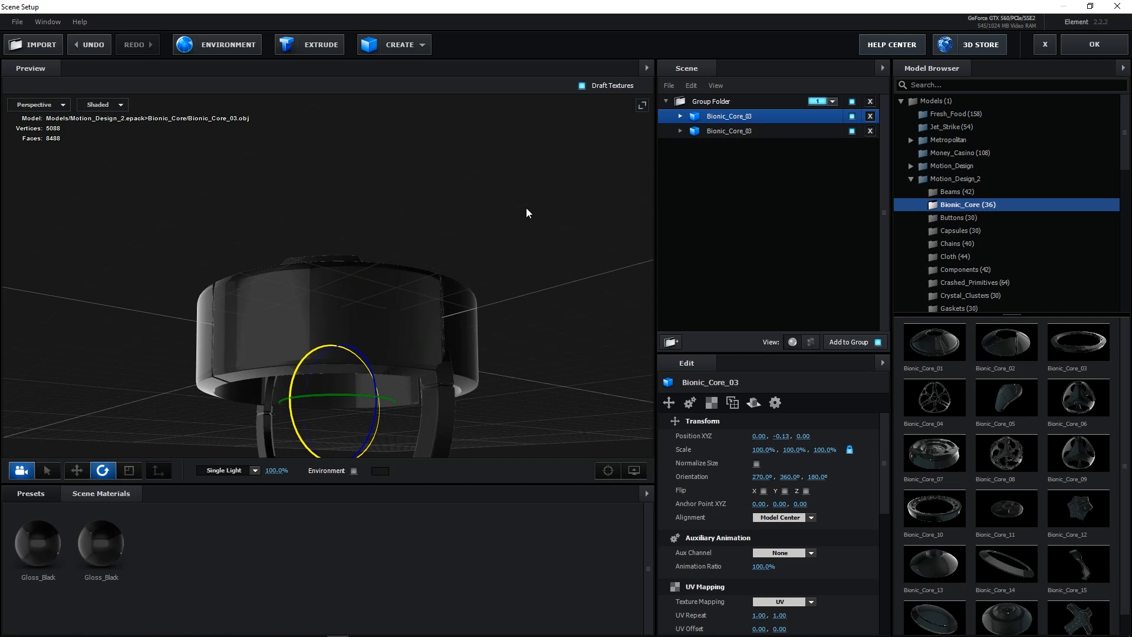
left_click_drag(290, 408, 462, 228)
Scale the second Bionic_Core_03 uniformly to about 94.4% and raise it to about -0.10 on Y, nested in the tall ring's lower rim.
key("r")
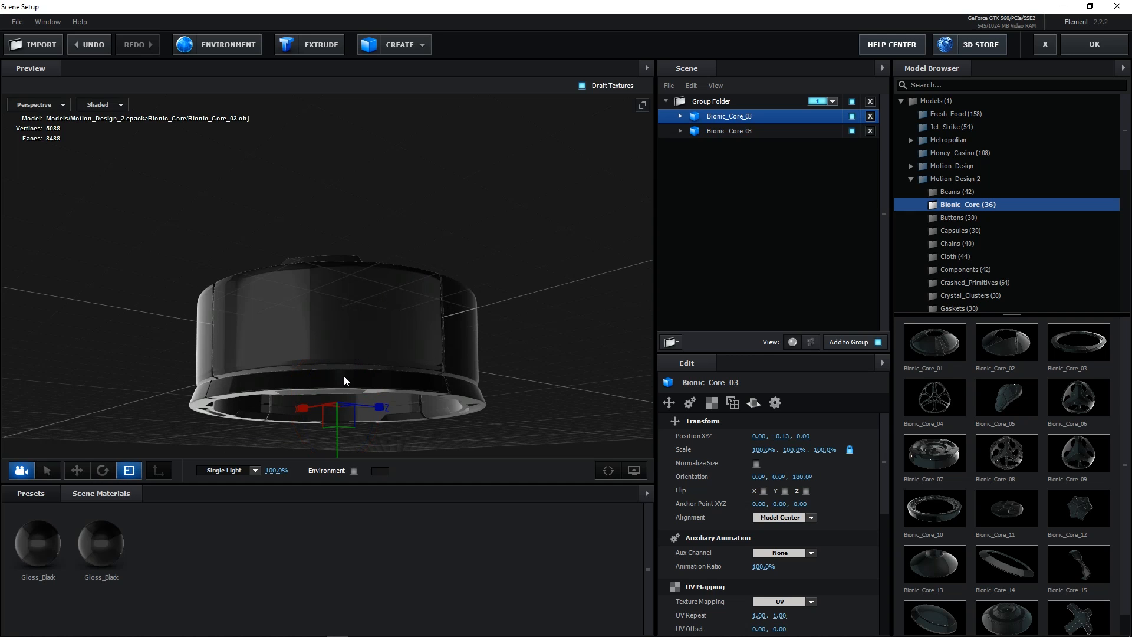
left_click_drag(336, 413, 316, 410)
key("e")
key("w")
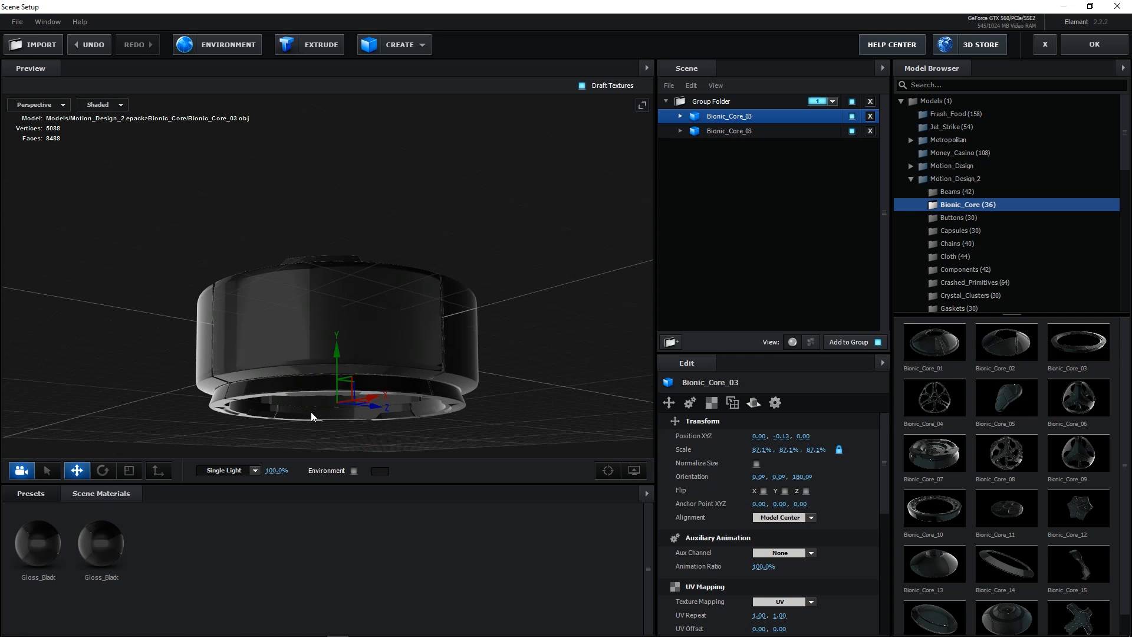
left_click_drag(336, 349, 336, 342)
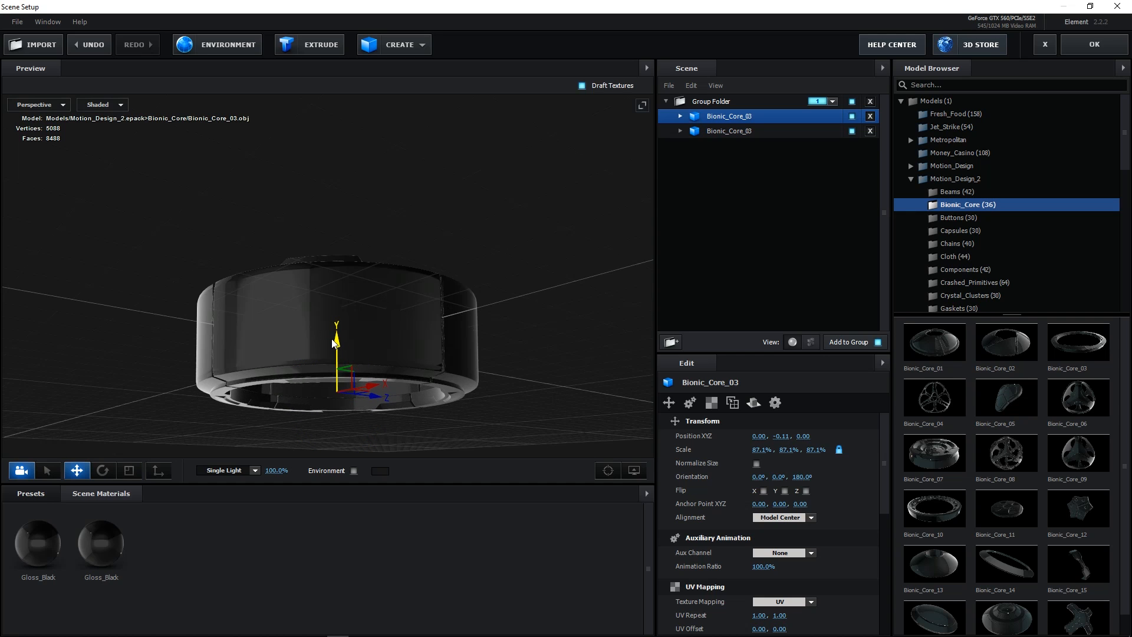
key("r")
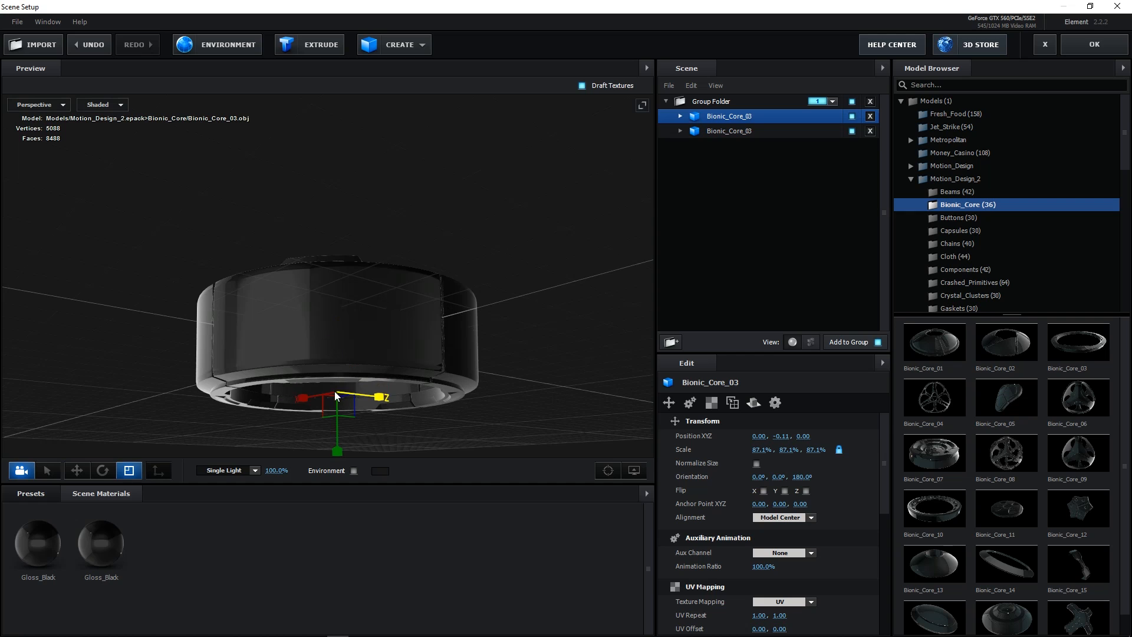
left_click_drag(337, 393, 346, 384)
key("w")
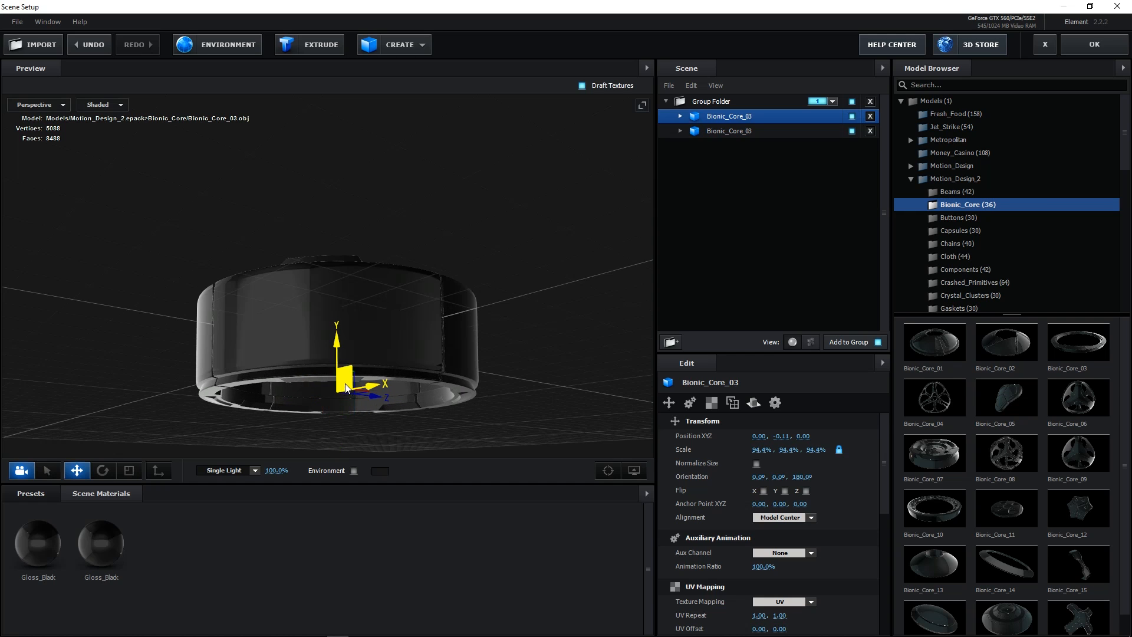
left_click_drag(337, 342, 368, 350)
Add the Mech_Assortment_10 model from the Mech category of Motion_Design_2 to the scene.
scroll(991, 259, "down", 5)
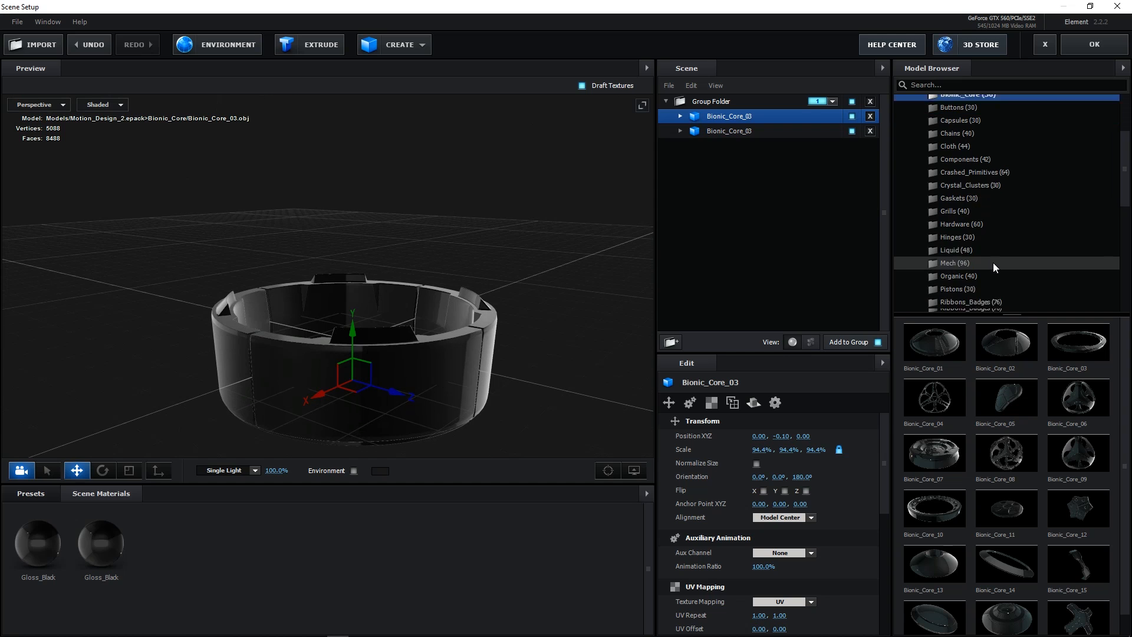
left_click(957, 250)
scroll(1034, 443, "down", 2)
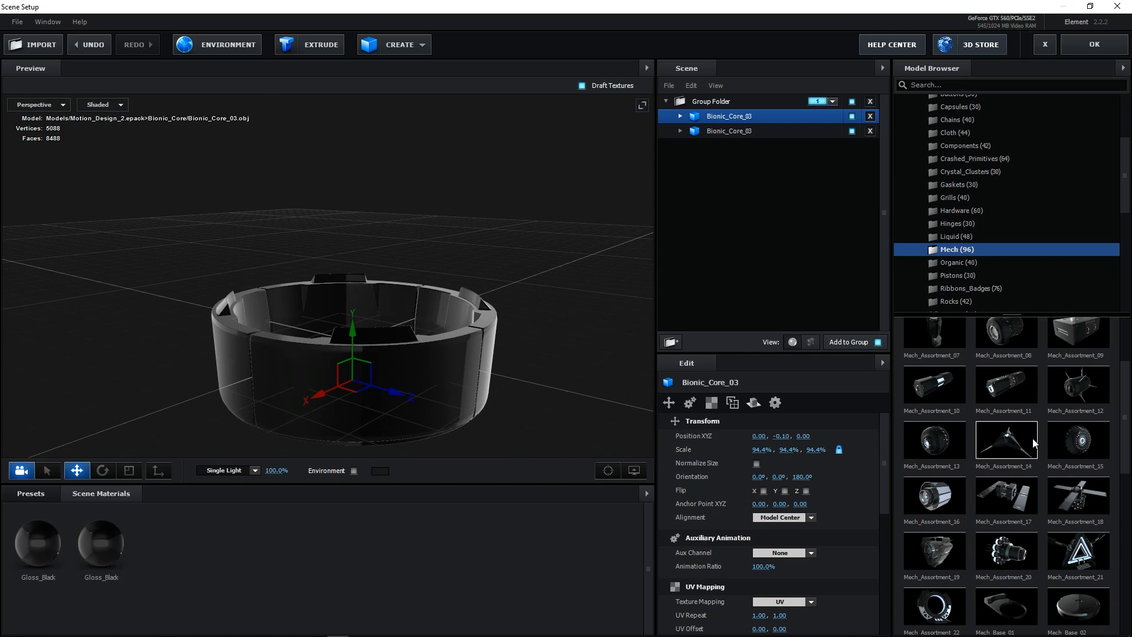
left_click(944, 387)
Shrink Mech_Assortment_10 to fit inside the ring and rotate it upright to an orientation of 270°, 360°, 180°.
left_click(129, 470)
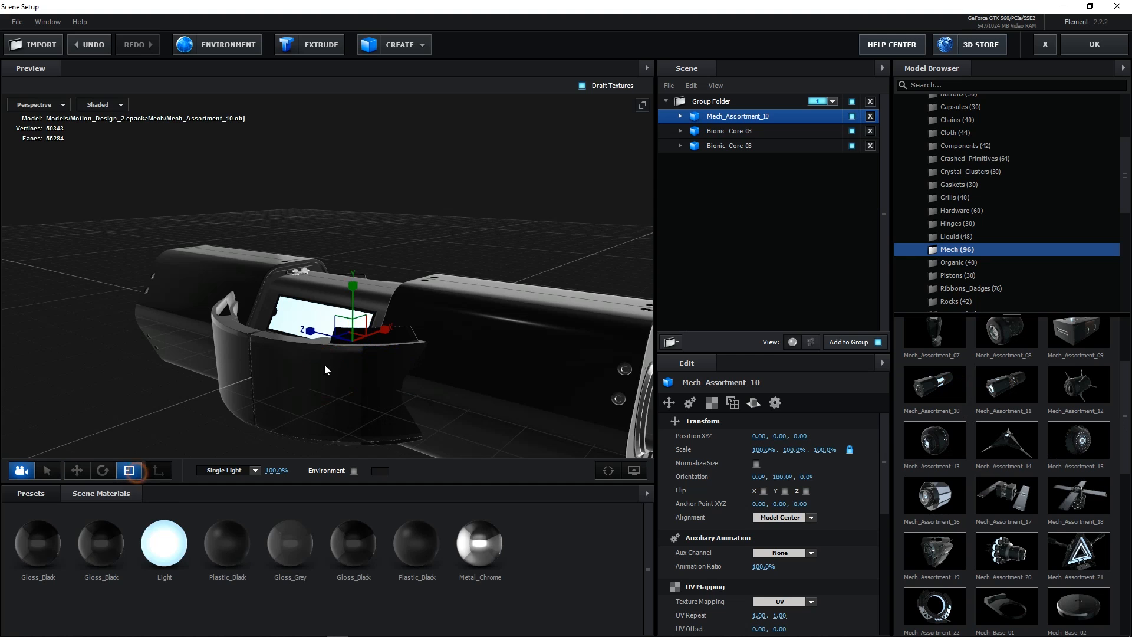
left_click_drag(349, 338, 90, 434)
left_click_drag(435, 259, 341, 326)
left_click(102, 472)
left_click_drag(349, 339, 357, 466)
Stretch Mech_Assortment_10 along its Z axis into a long thin rod, with X and Y scale at about 11.9%.
left_click(129, 470)
left_click_drag(341, 301, 366, 271)
left_click(316, 311)
left_click_drag(316, 310, 352, 287)
key("ctrl+z")
left_click(716, 115)
left_click_drag(345, 264, 363, 215)
scroll(374, 264, "up", 3)
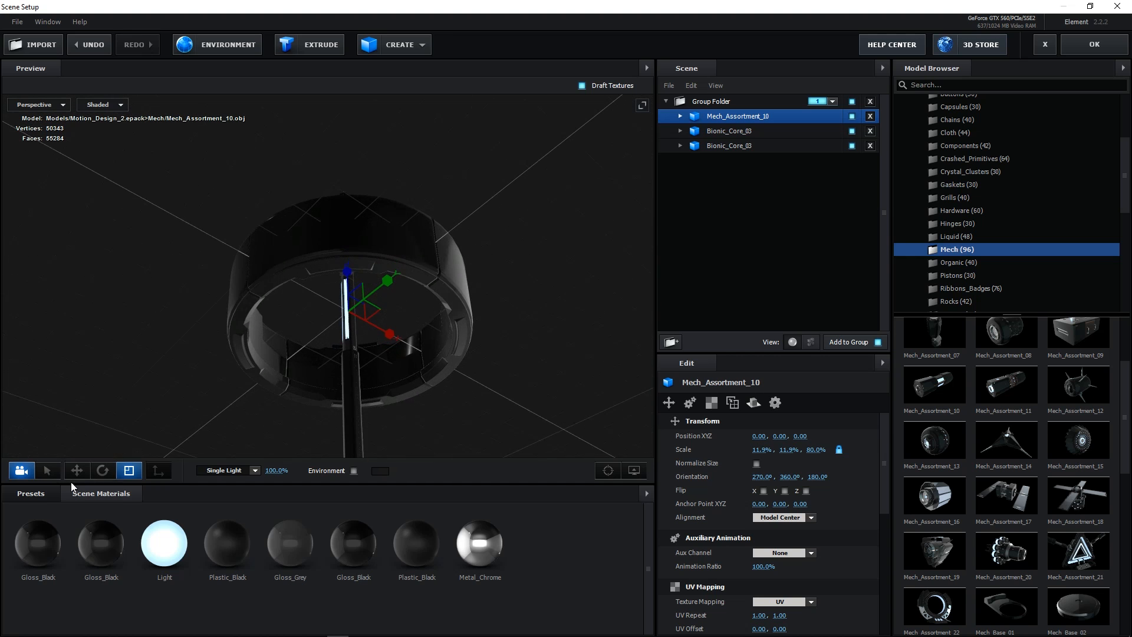
Apply the metal_black preset from the Metal category of Pro_Shaders_2 to the tall Bionic_Core_03 ring.
left_click(40, 499)
left_click(56, 564)
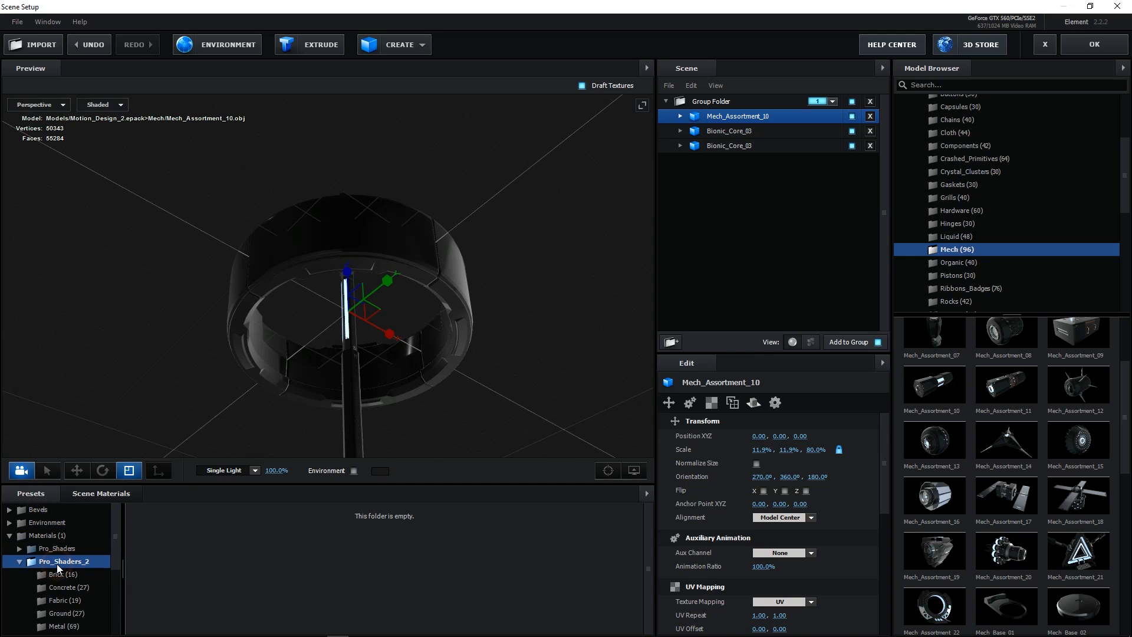
scroll(59, 567, "down", 3)
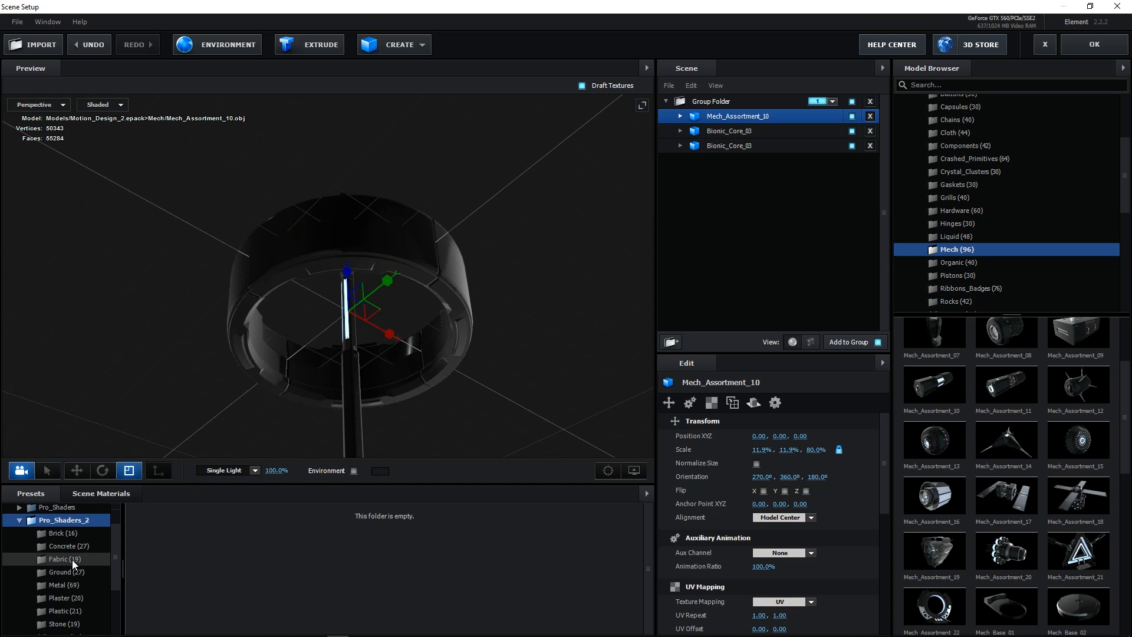
left_click(75, 545)
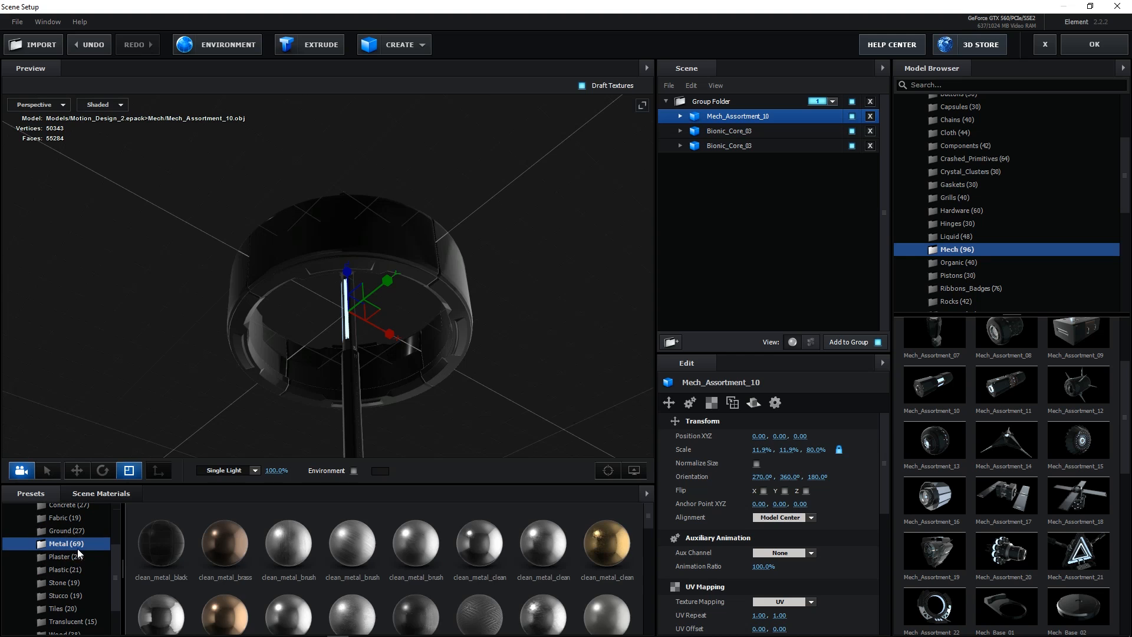
scroll(396, 566, "down", 1)
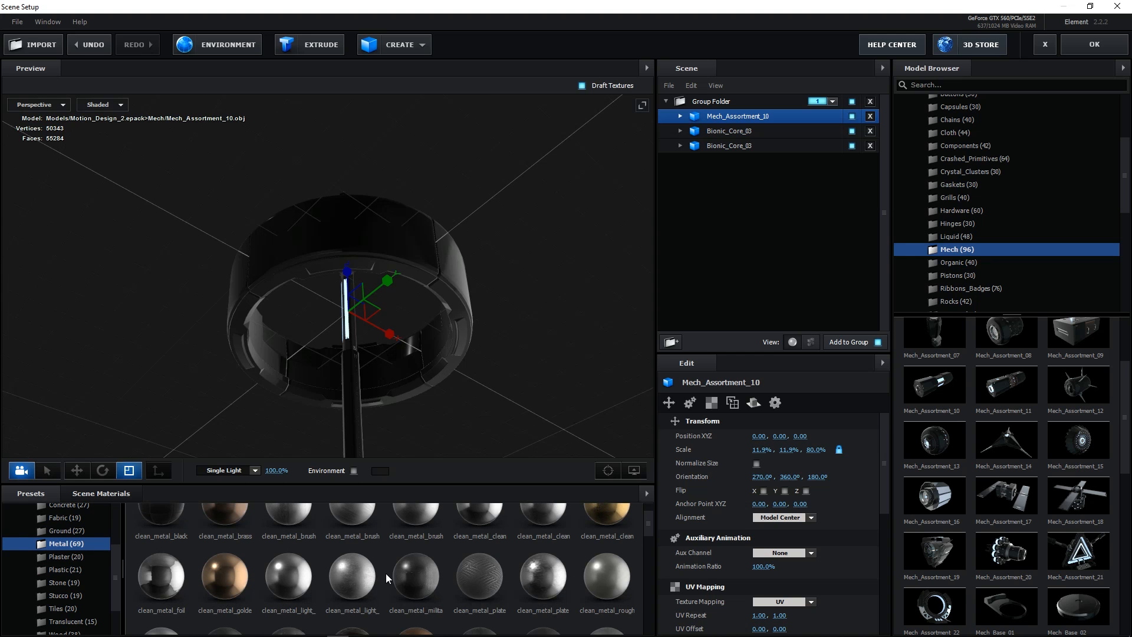
scroll(388, 576, "down", 2)
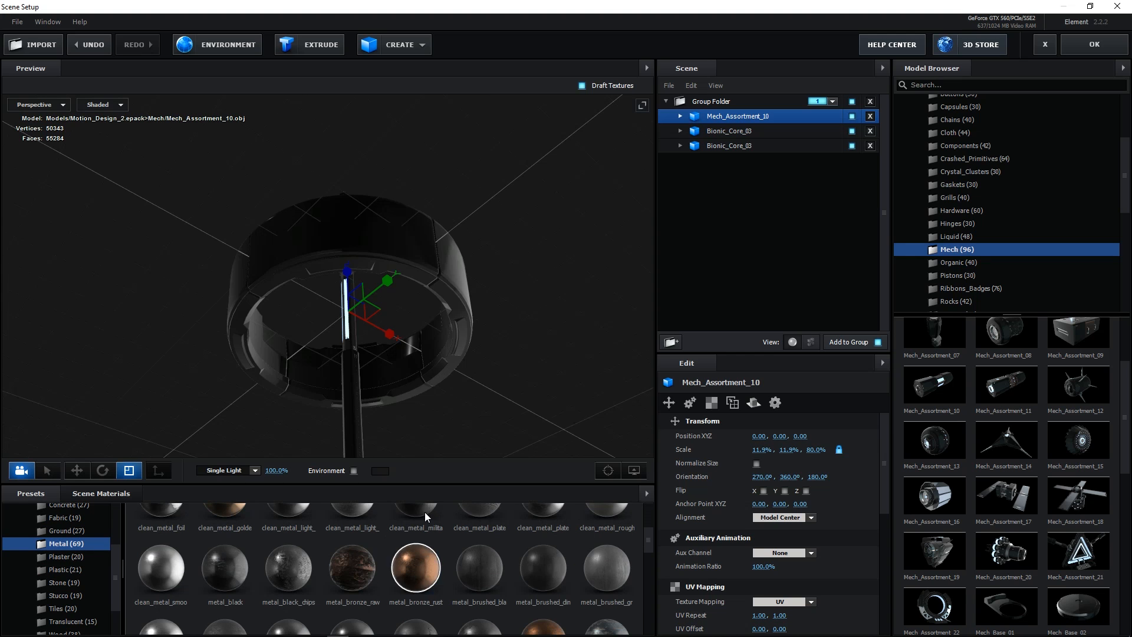
left_click_drag(452, 254, 438, 285)
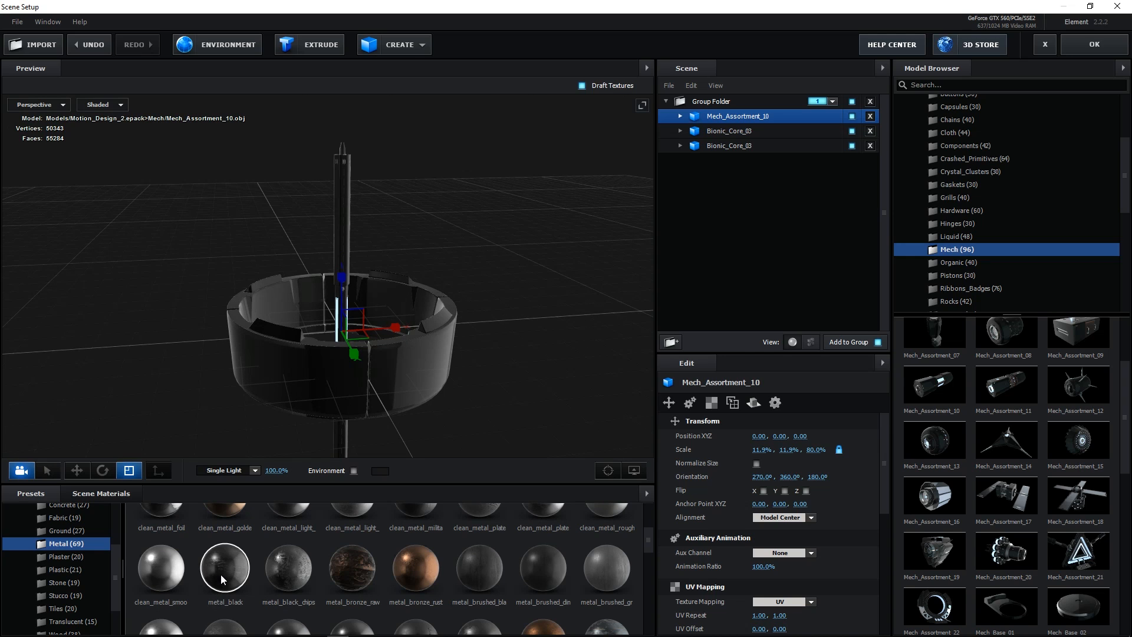
left_click_drag(227, 568, 281, 314)
Apply the metal_black preset to the lower Bionic_Core_03 ring and the body of the central rod as well.
scroll(289, 380, "up", 2)
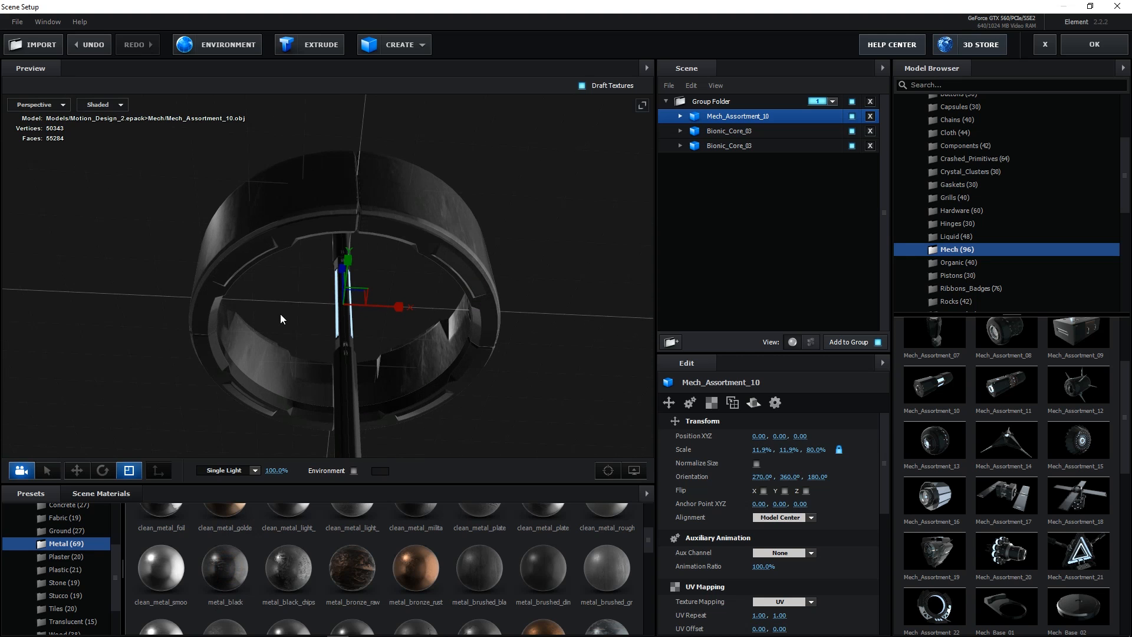
left_click_drag(225, 568, 289, 309)
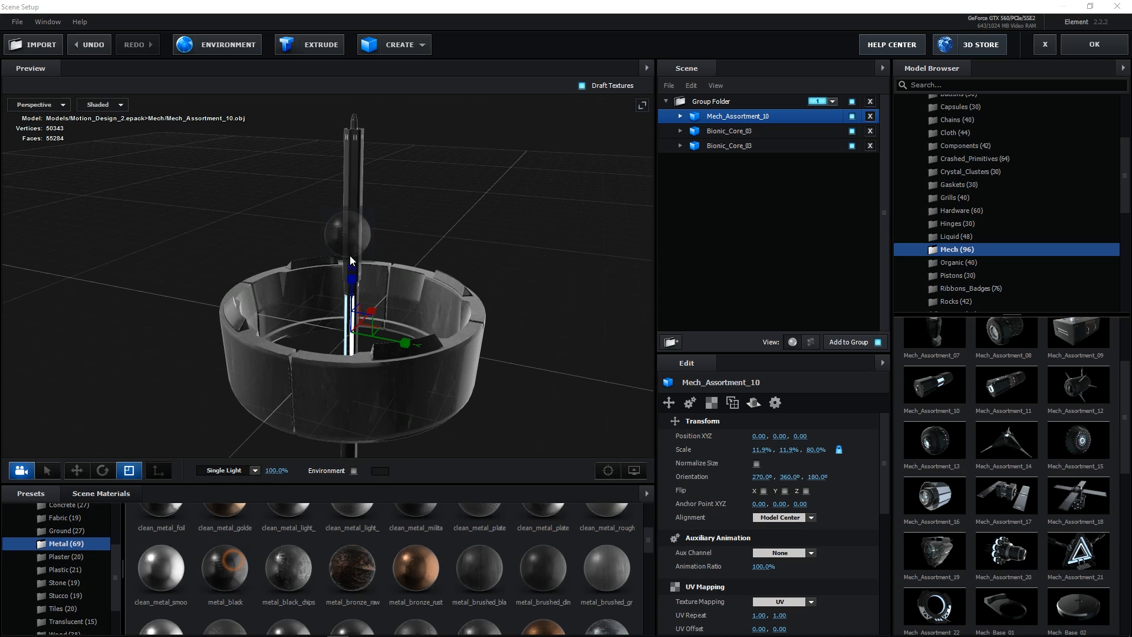
left_click_drag(460, 237, 333, 227)
left_click_drag(230, 567, 333, 299)
left_click_drag(394, 263, 207, 272)
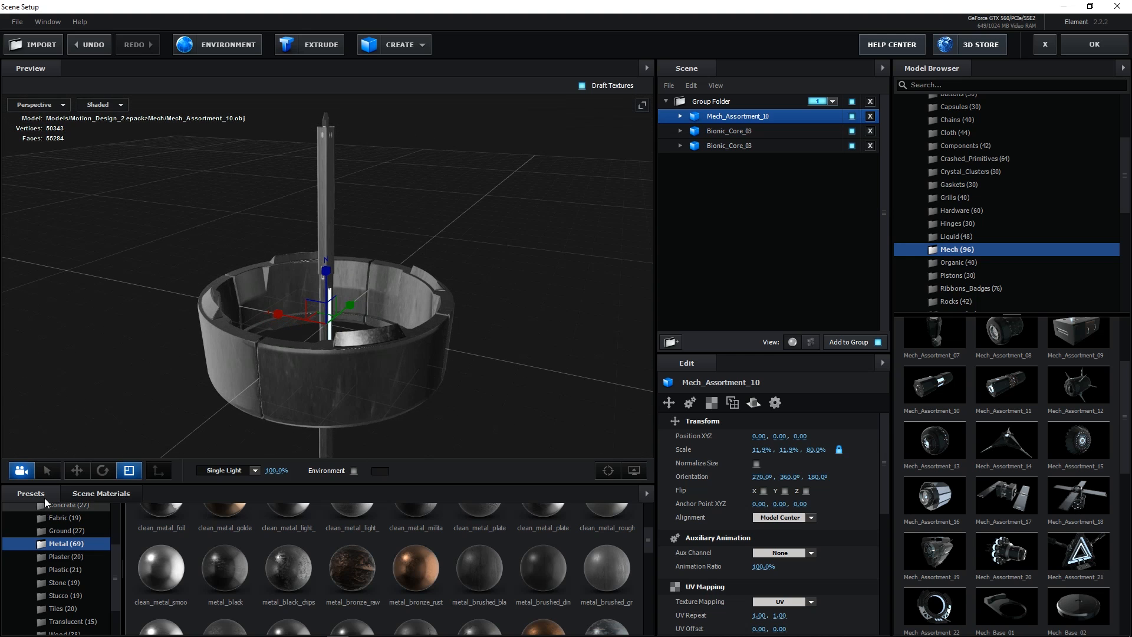
Remove the unused materials from the scene materials.
left_click(101, 493)
right_click(348, 608)
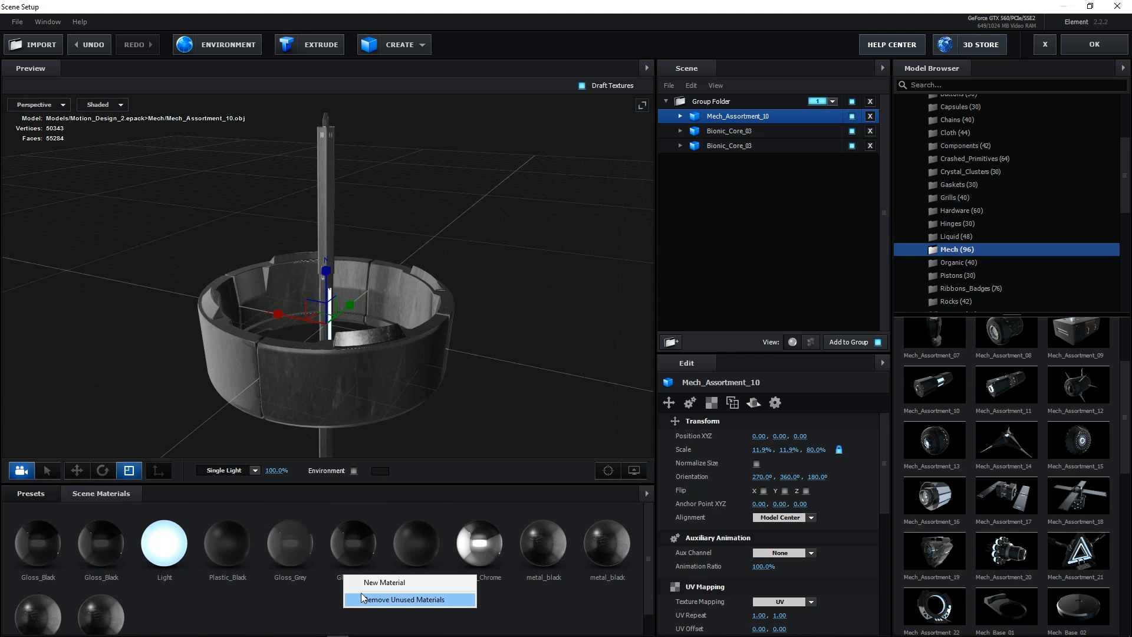
left_click(361, 599)
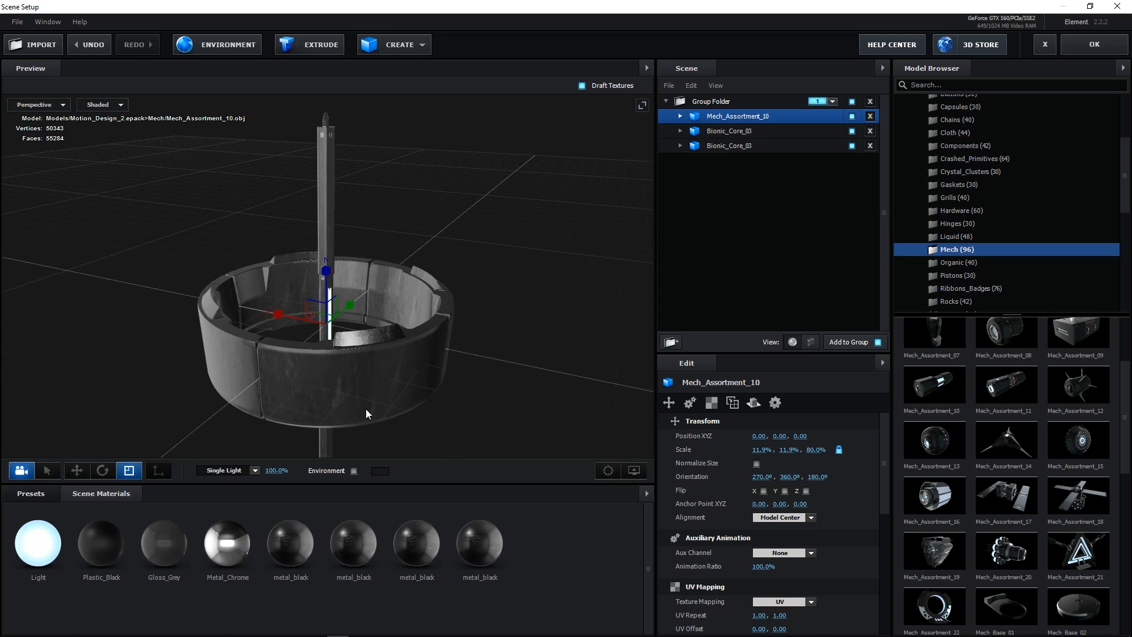
Set the input levels of the Glossiness texture in the tall ring's metal_black material to 0.26, 0.47 and 0.64.
left_click(338, 367)
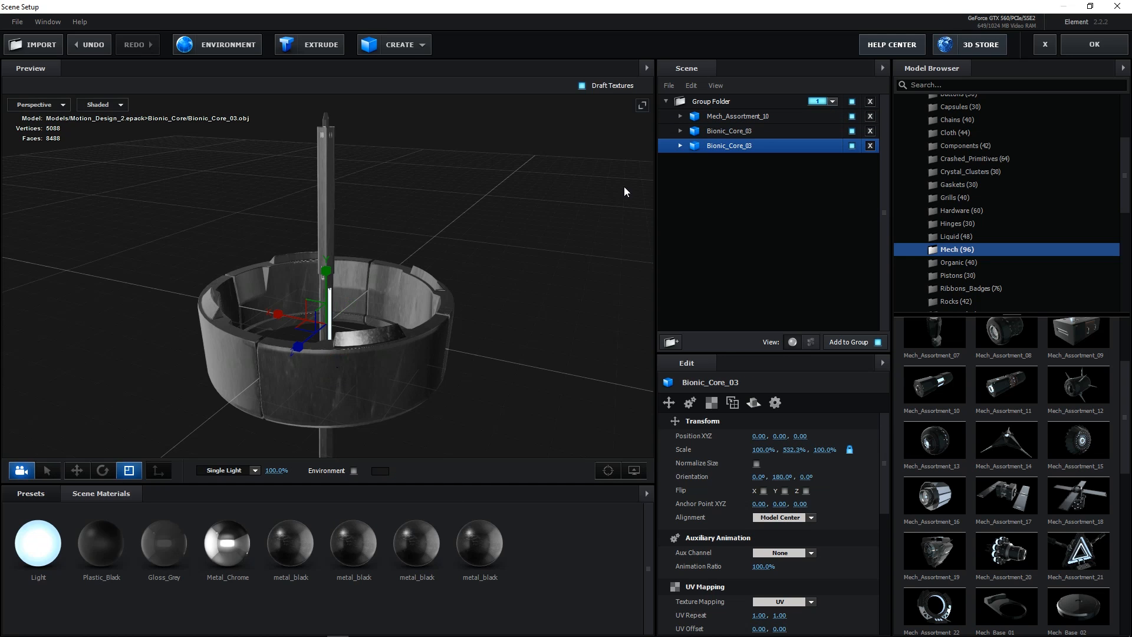
left_click(73, 475)
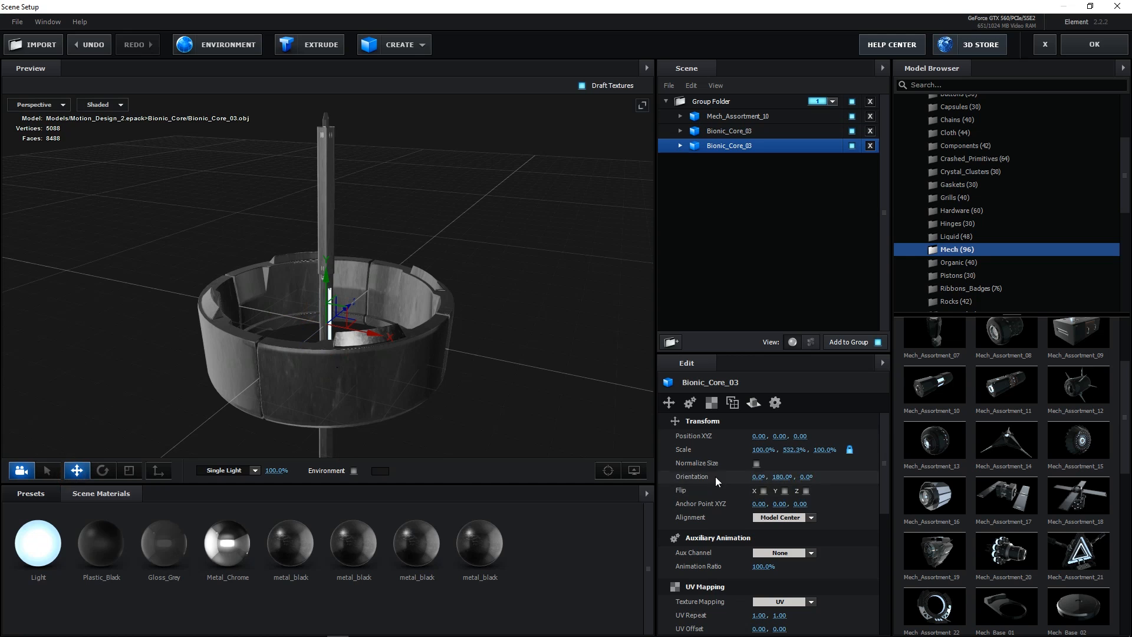
scroll(719, 466, "down", 3)
scroll(727, 450, "up", 3)
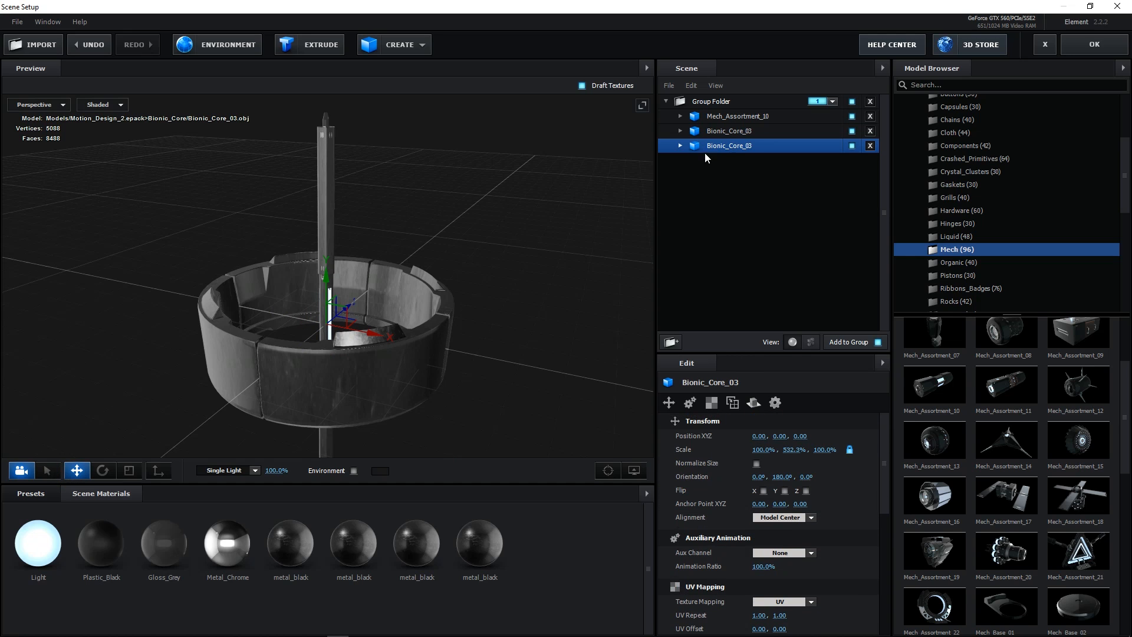
left_click(730, 164)
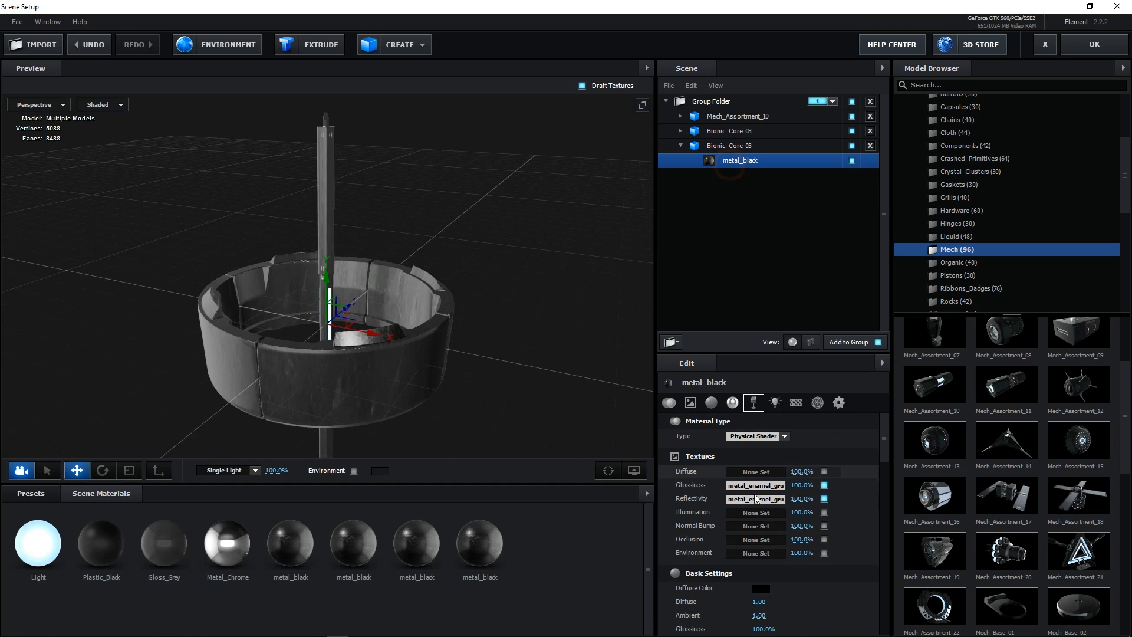
left_click(757, 486)
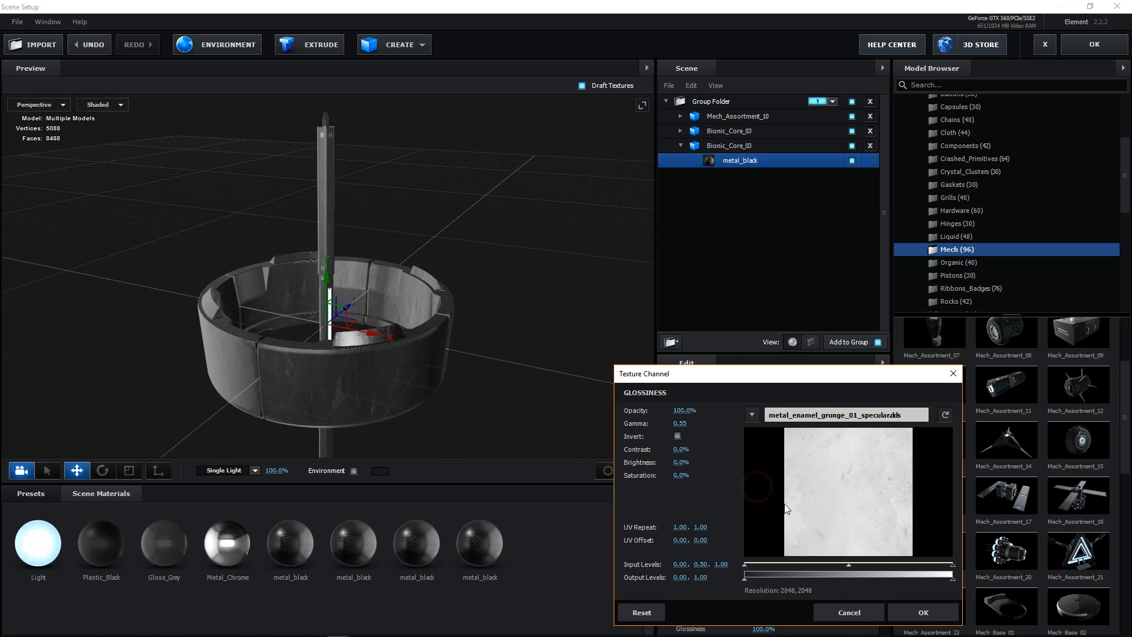
left_click_drag(712, 385, 616, 179)
left_click_drag(651, 360, 746, 362)
left_click_drag(859, 364, 748, 361)
left_click_drag(765, 360, 779, 360)
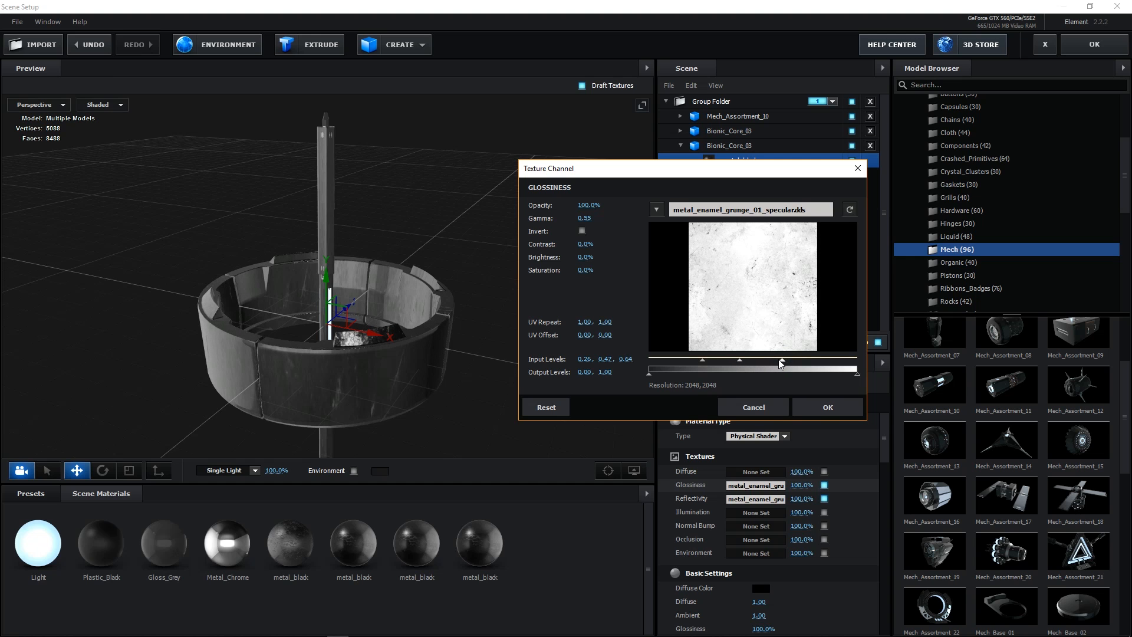
left_click(815, 404)
Apply the adjusted metal_black scene material to the lower ring and the central rod.
left_click_drag(485, 353, 351, 288)
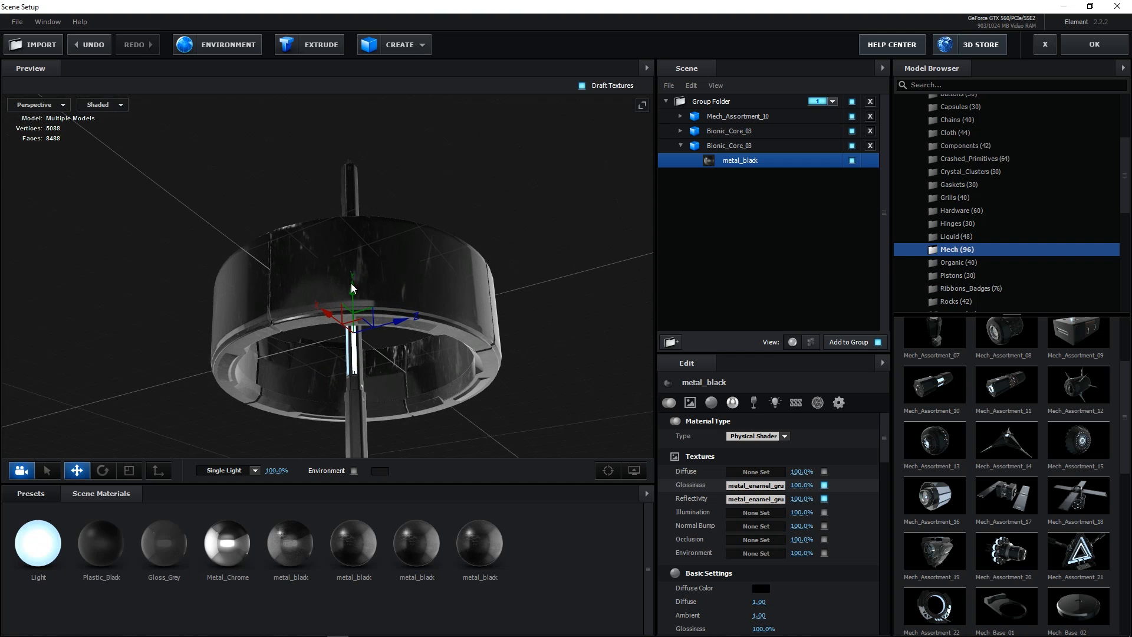
left_click_drag(289, 537, 223, 366)
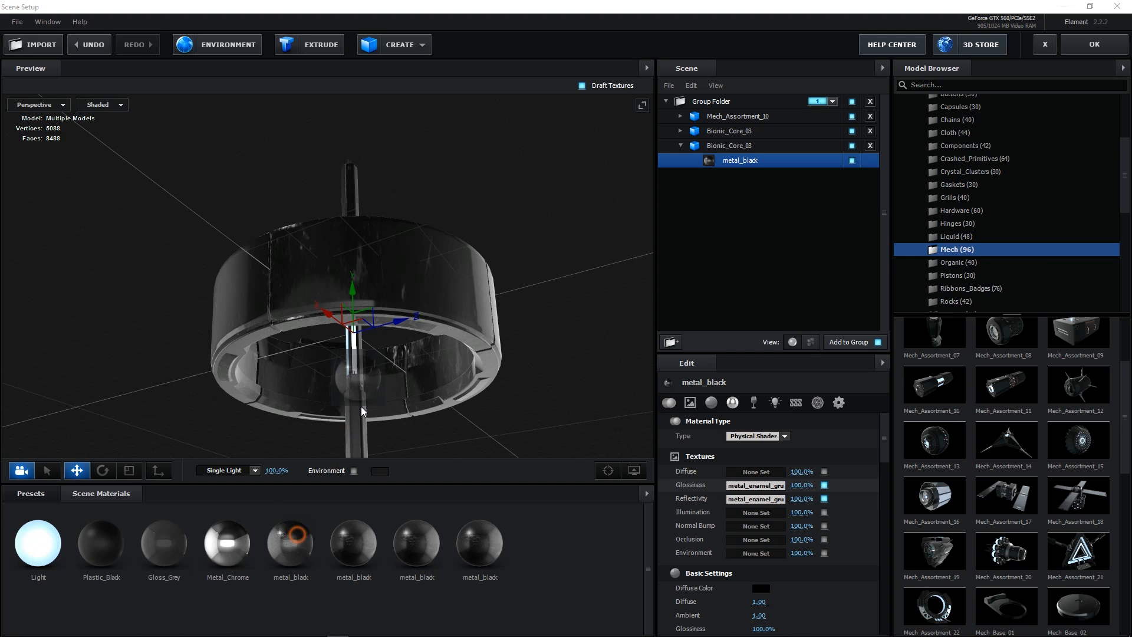
left_click_drag(410, 199, 357, 426)
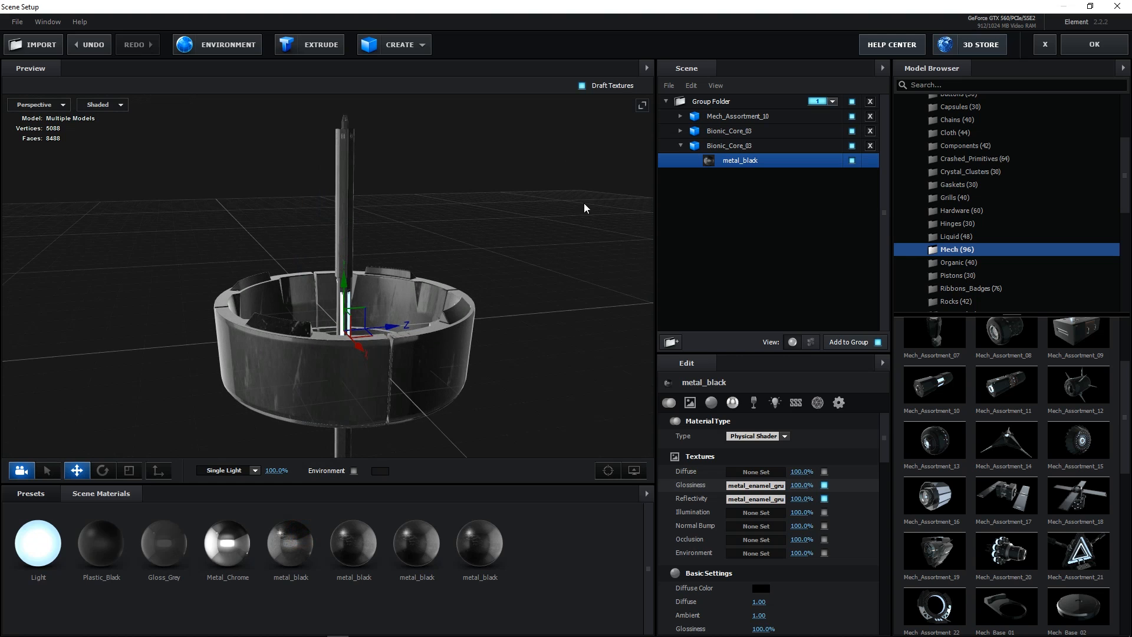
Set the UV Repeat of Mech_Assortment_10 to 10 in both directions.
left_click(682, 145)
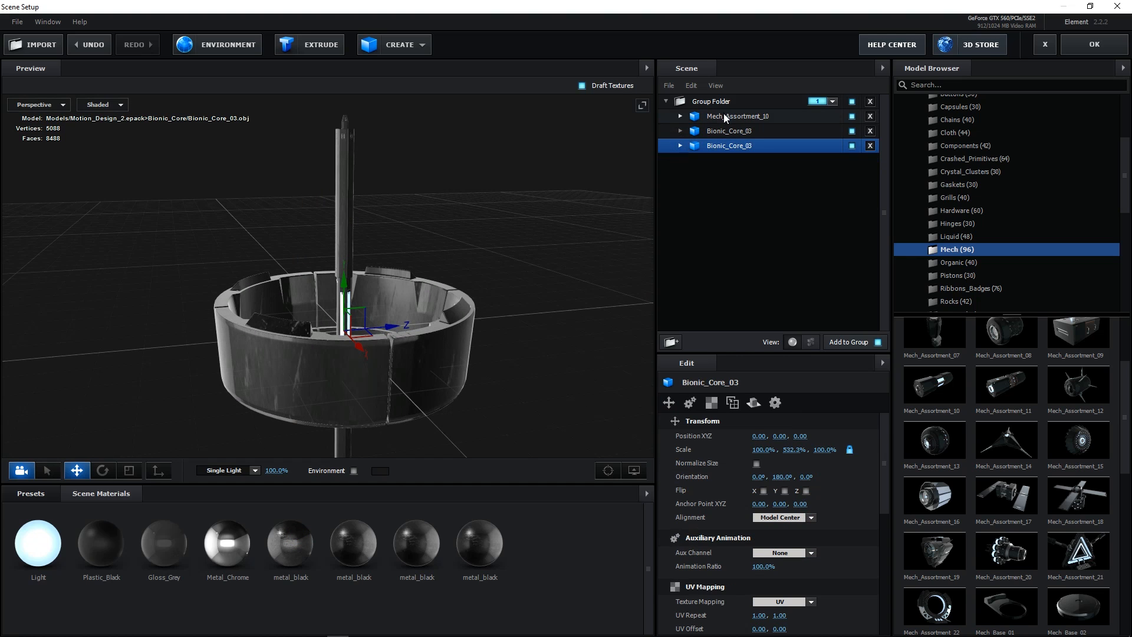
left_click(724, 116)
scroll(755, 489, "down", 3)
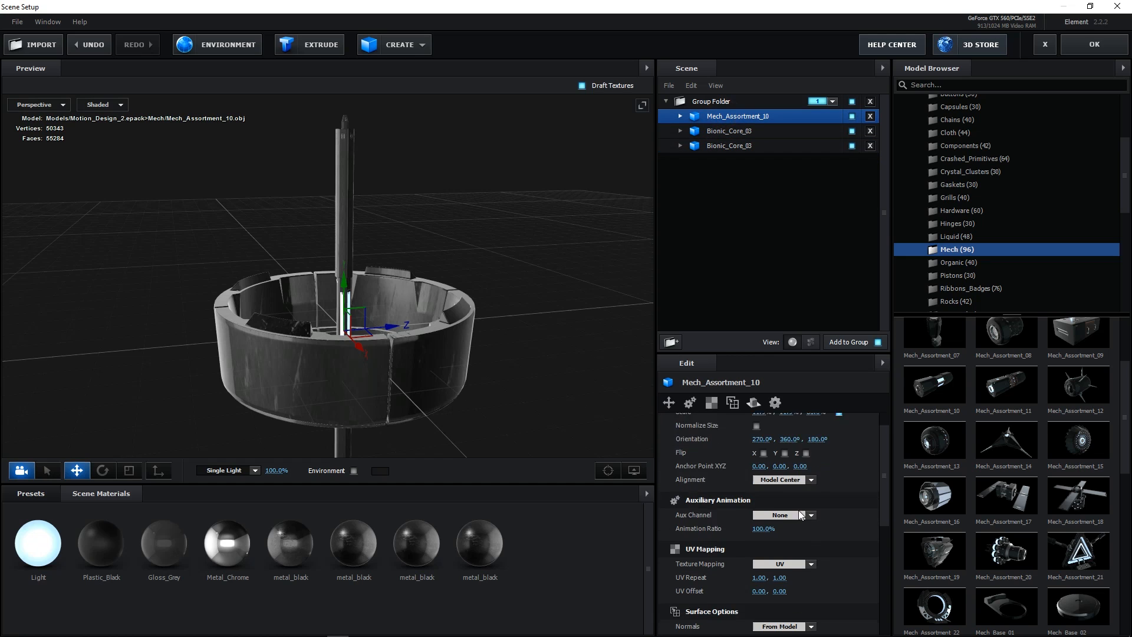
left_click(757, 491)
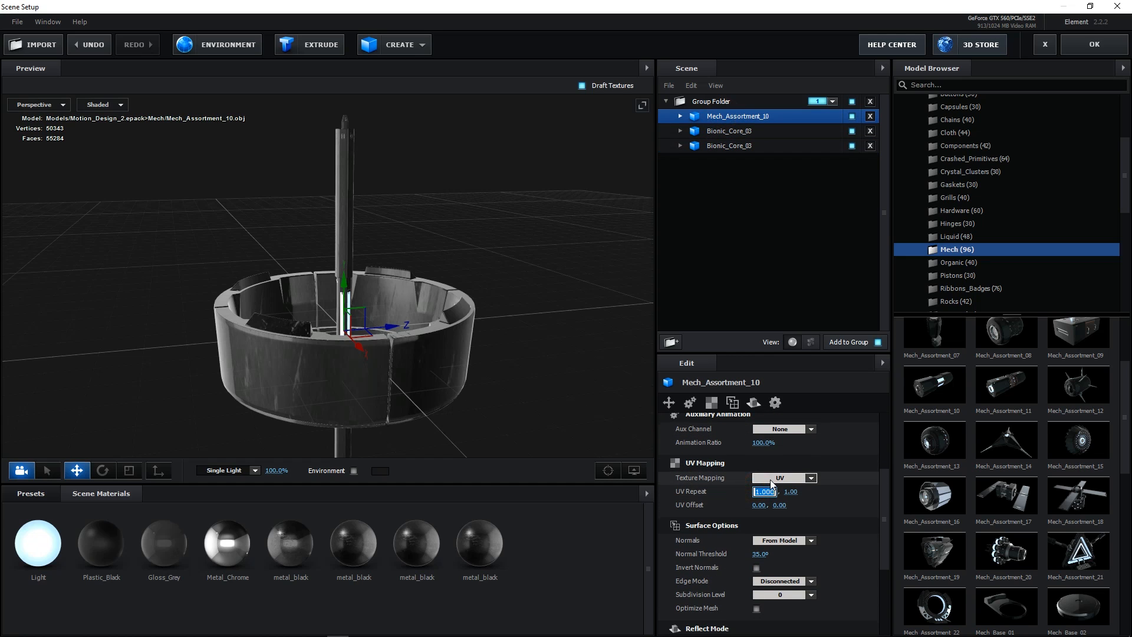
type("10")
key("Tab")
type("10")
key("Return")
Set the UV Repeat of the lower Bionic_Core_03 ring to 10 in both directions.
left_click(725, 130)
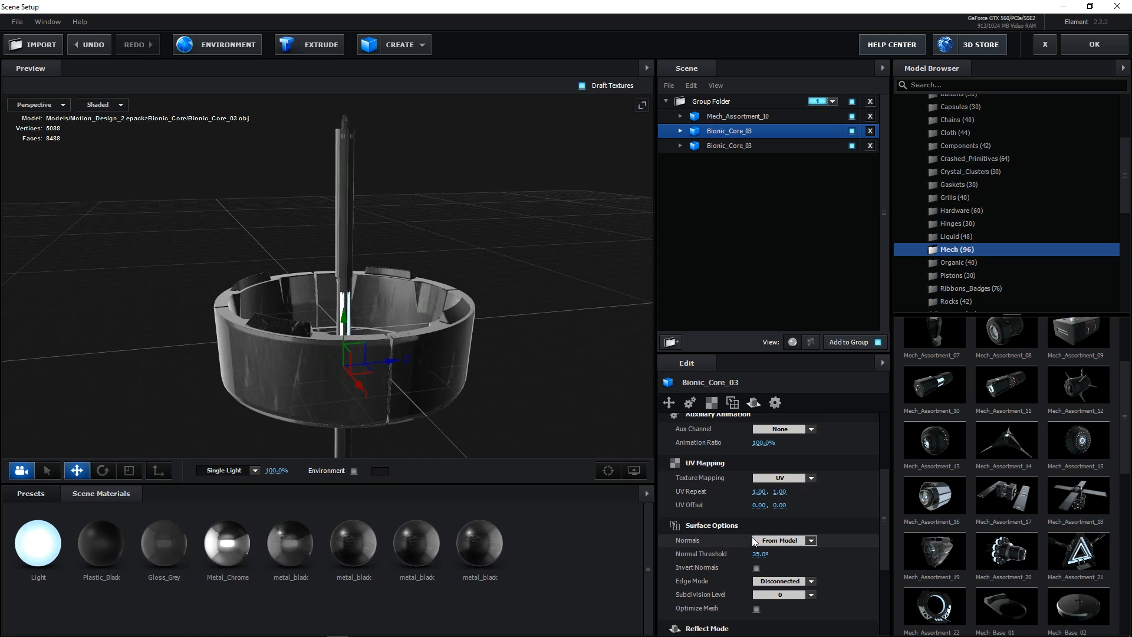
left_click(760, 493)
type("10")
key("Tab")
type("1")
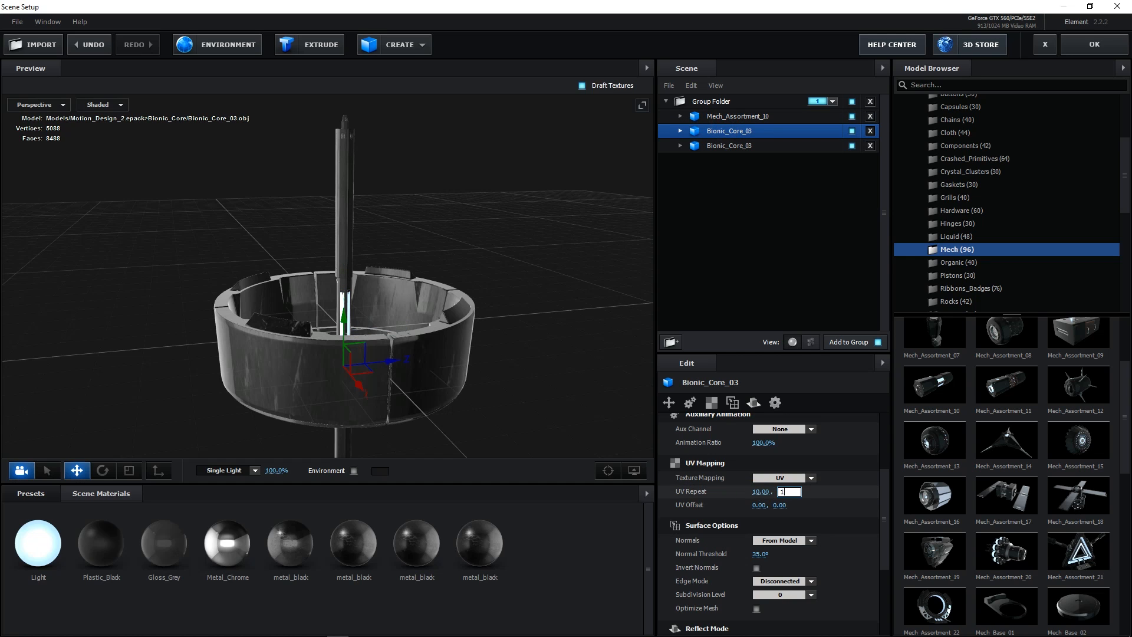
key("Return")
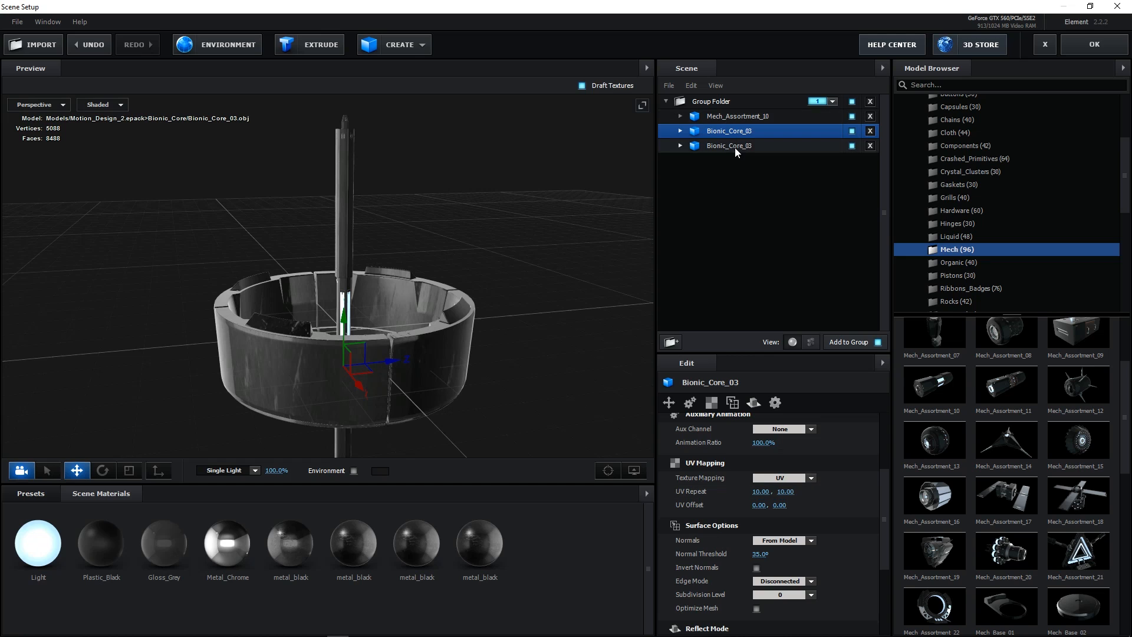
Set the UV Repeat of the tall Bionic_Core_03 ring to 10 in both directions.
left_click(735, 147)
left_click(761, 492)
type("10")
key("Return")
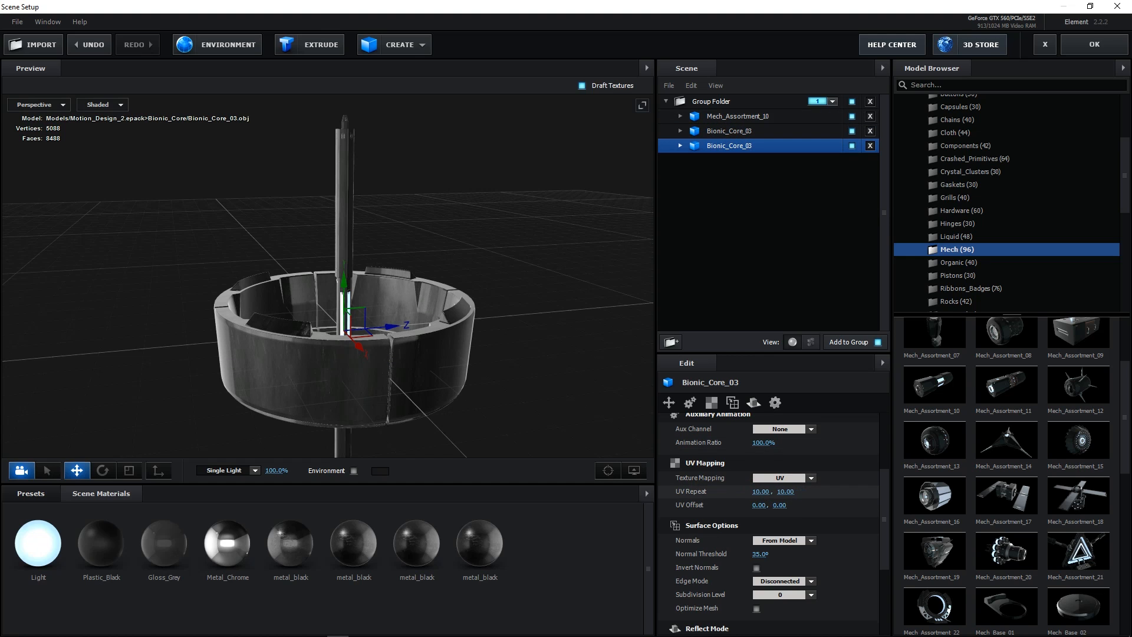
Apply the BackLight_2K_47 preset from the BackLight_2K environments as the scene's environment map.
left_click_drag(365, 299, 410, 220)
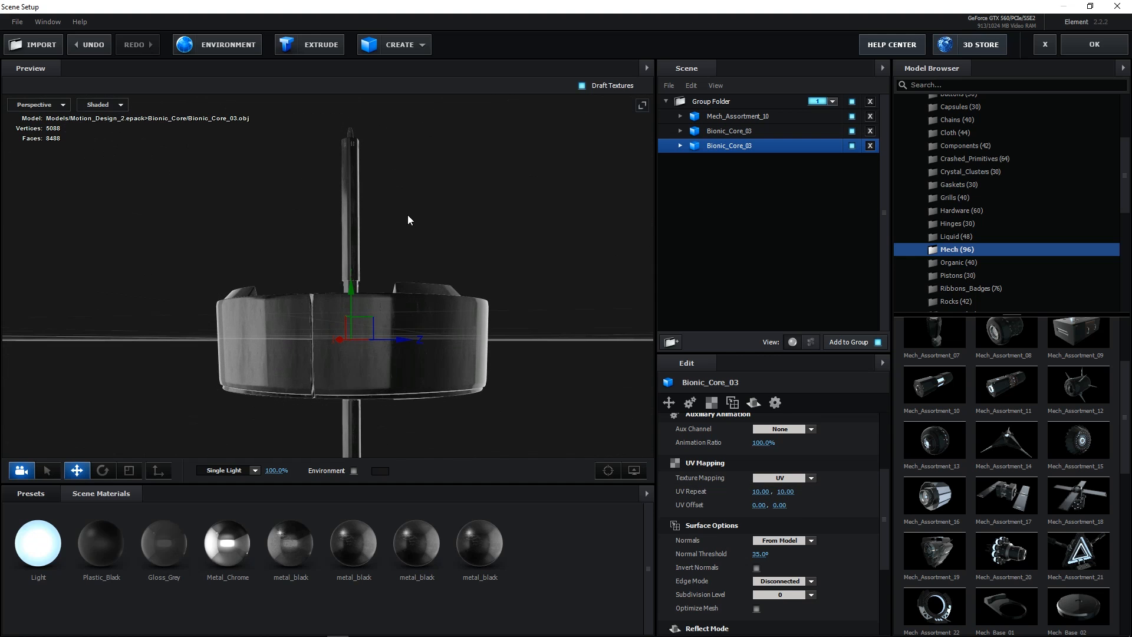
left_click(38, 497)
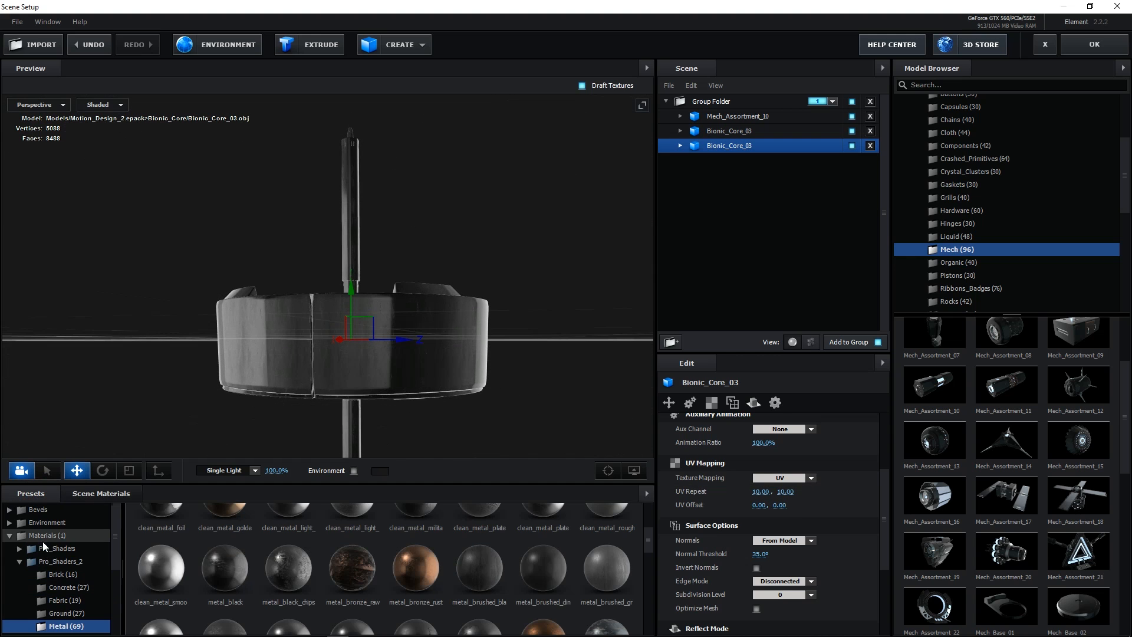
left_click(51, 523)
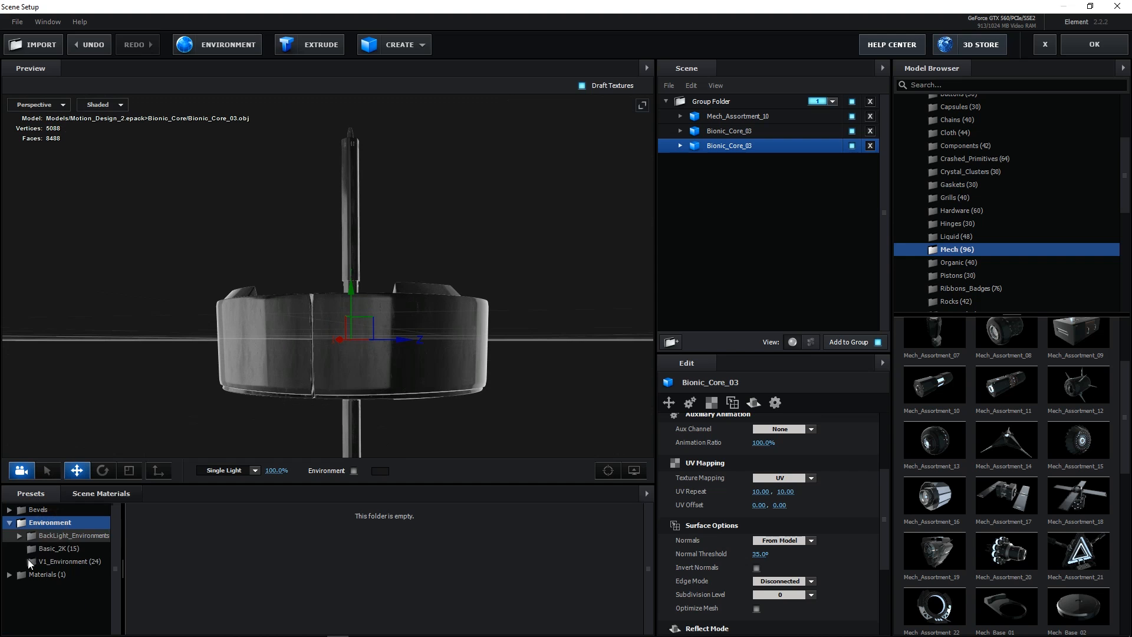
left_click(62, 539)
left_click(64, 549)
scroll(441, 610, "down", 5)
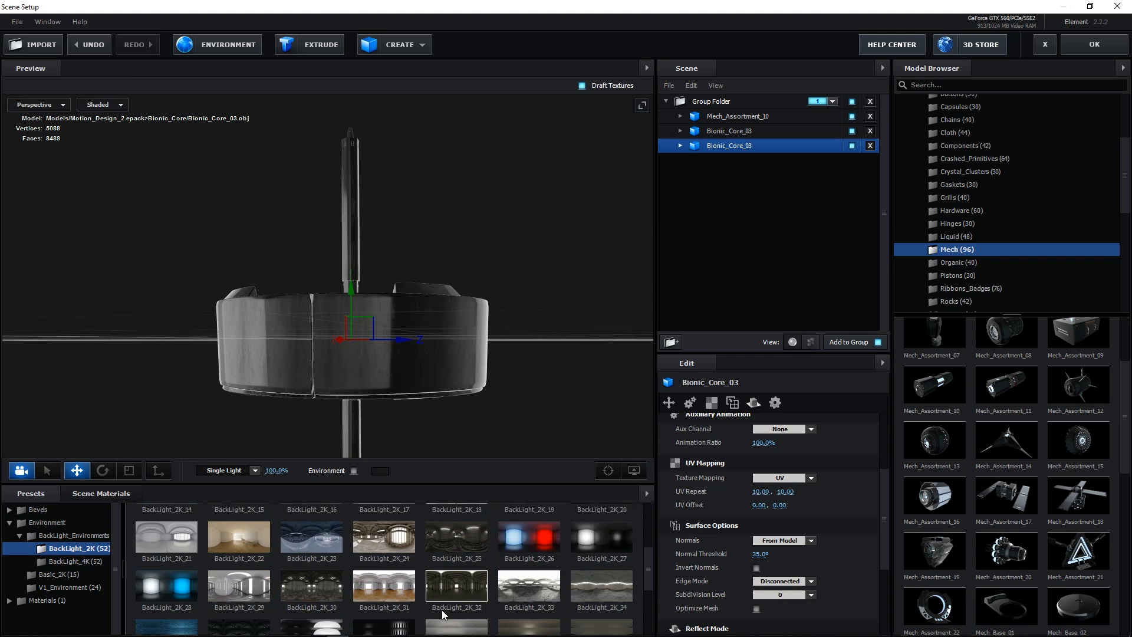
left_click(534, 585)
mouse_move(546, 306)
left_mouse_down()
mouse_move(491, 344)
mouse_move(475, 330)
left_mouse_up()
Set the environment texture's UV Repeat to 2 in both directions, accept it and close Scene Setup keeping the changes.
left_click(205, 44)
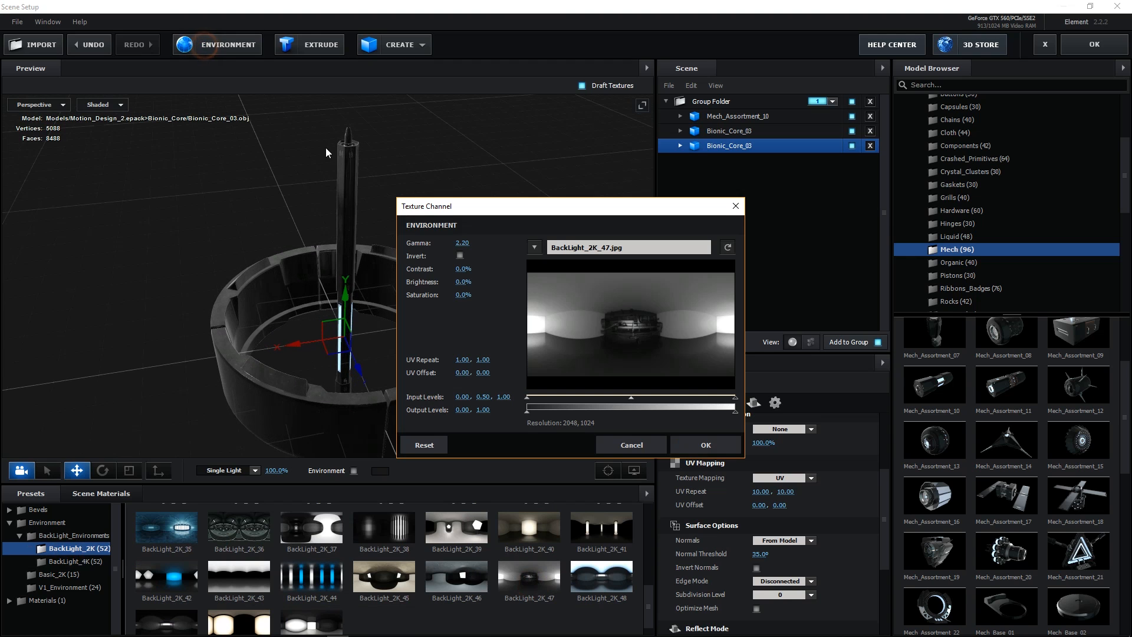
left_click(467, 359)
type("2")
key("Return")
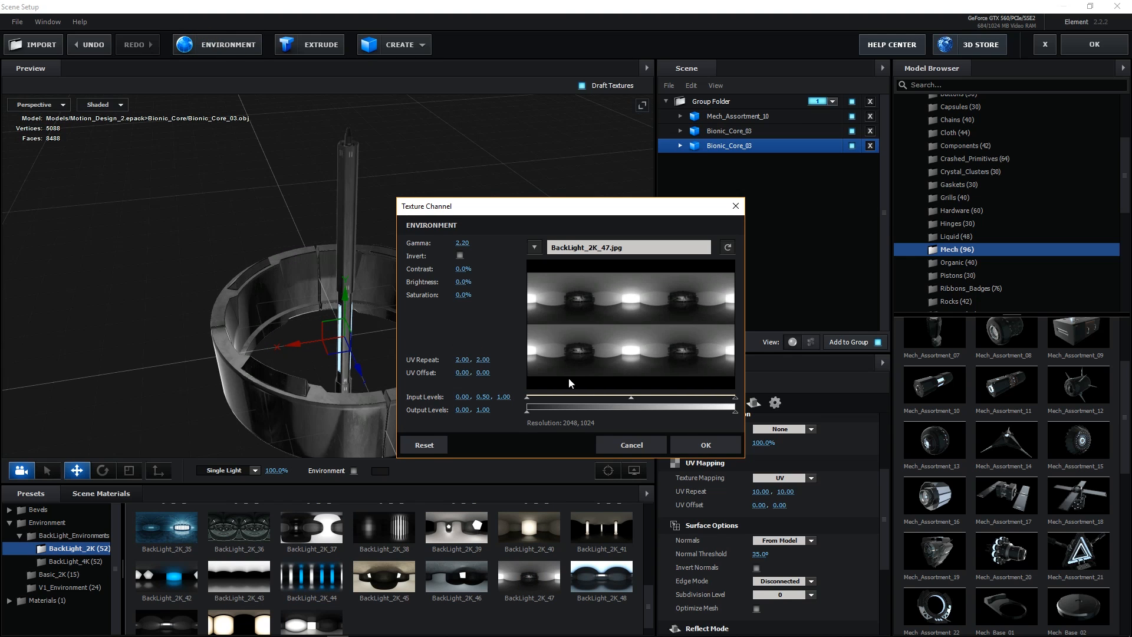
left_click(714, 444)
left_click_drag(480, 328, 514, 104)
left_click(1116, 38)
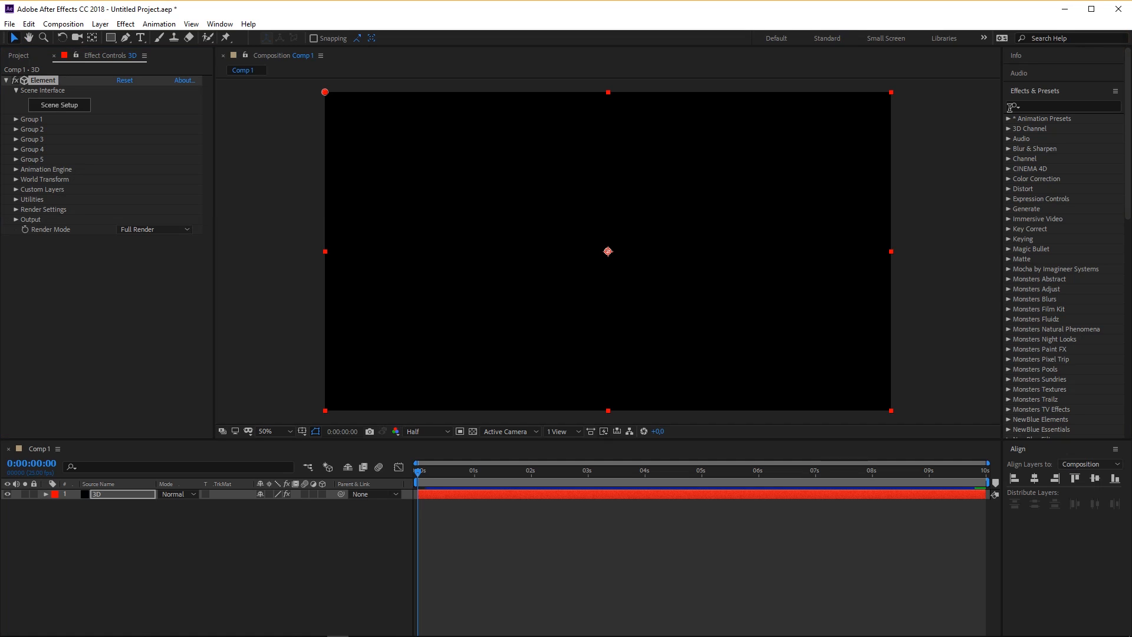
Add a new camera layer with the default camera settings to Comp 1.
right_click(202, 543)
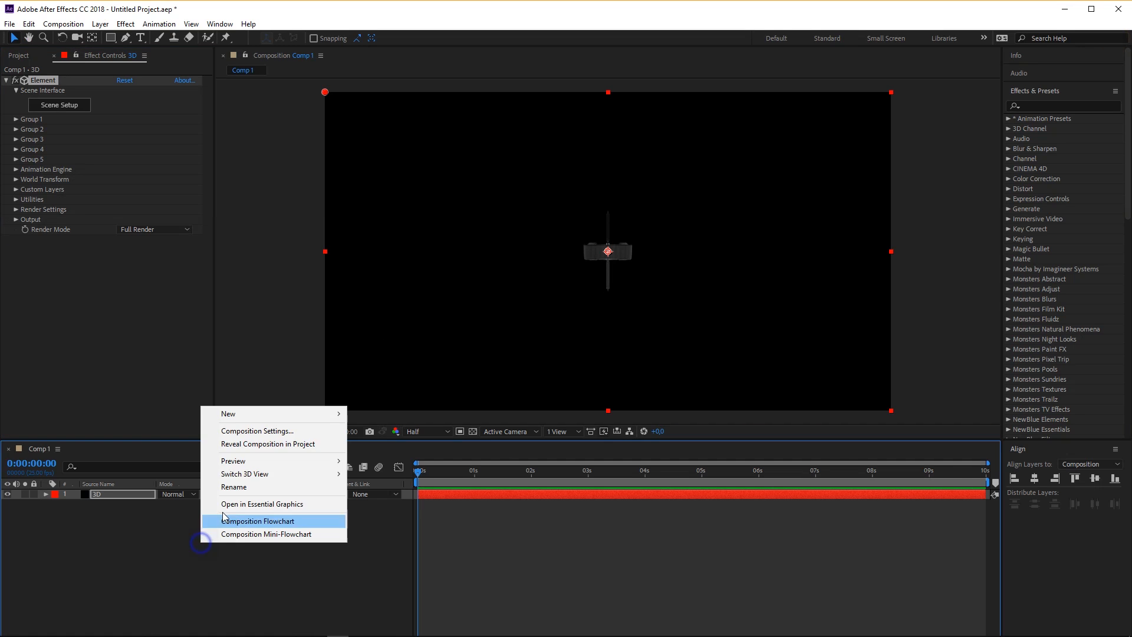
mouse_move(236, 417)
left_click(469, 472)
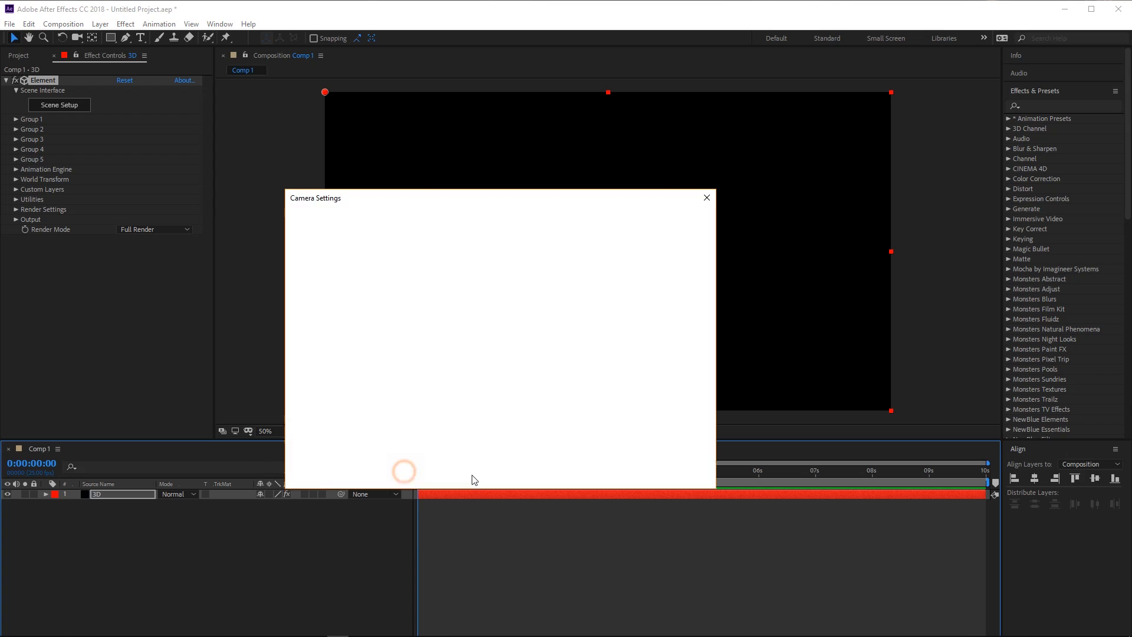
left_click(621, 473)
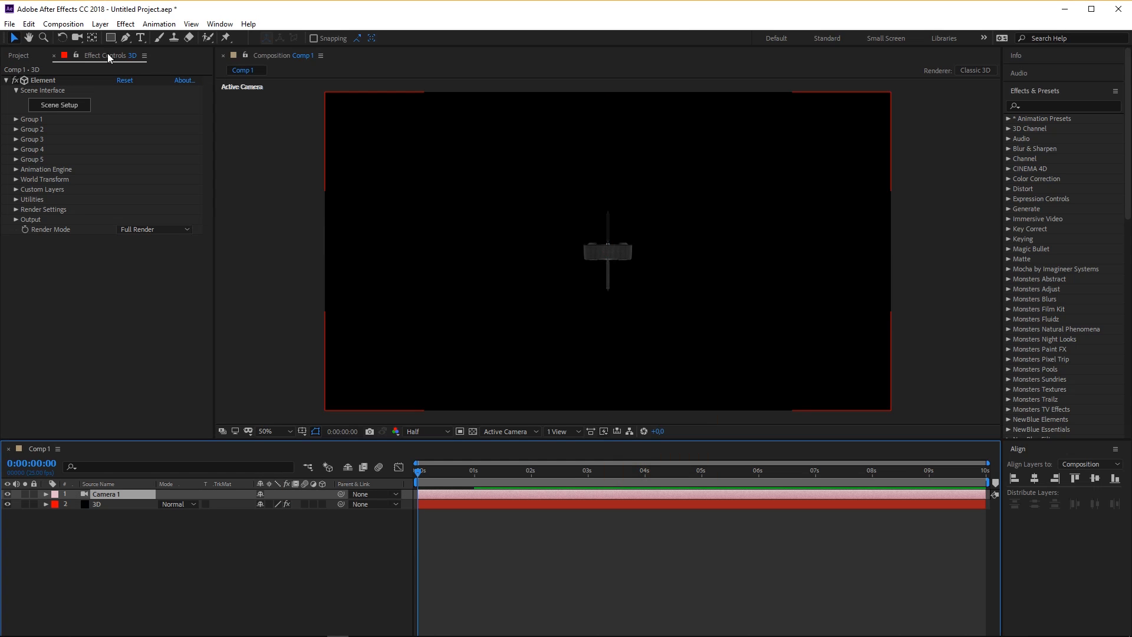
Orbit and dolly the camera for a closer view of the ring from above.
left_click(77, 37)
left_click_drag(561, 240, 654, 187)
left_click_drag(572, 247, 509, 239)
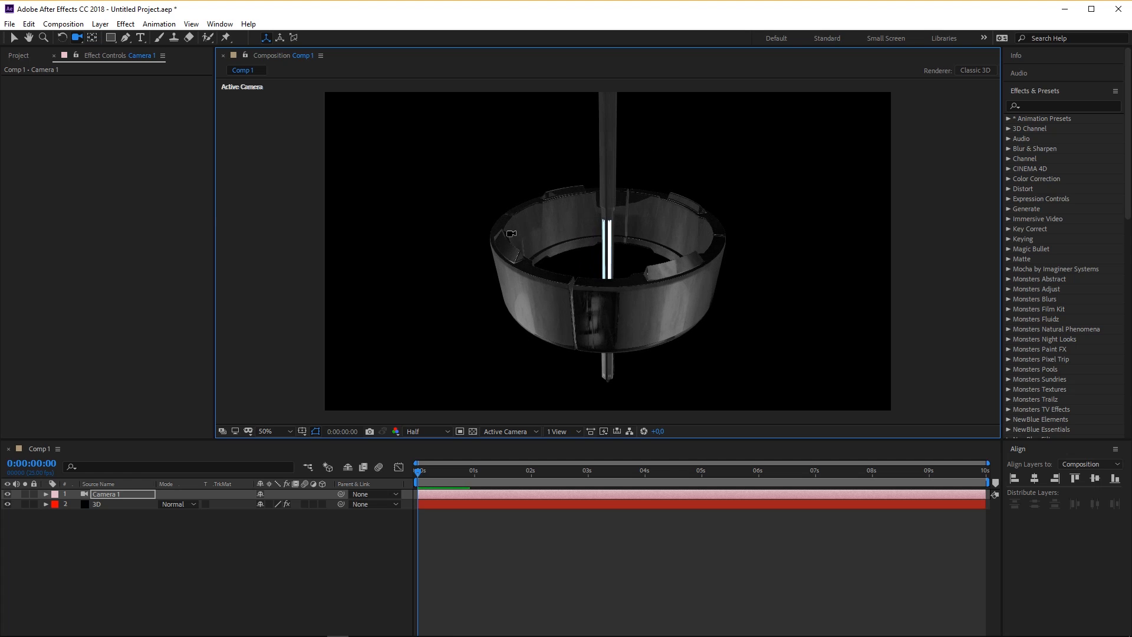
Save the project as Untitled Project in the Adobe After Effects Auto-Save folder, and pull the camera back to show the whole model.
key("ctrl+s")
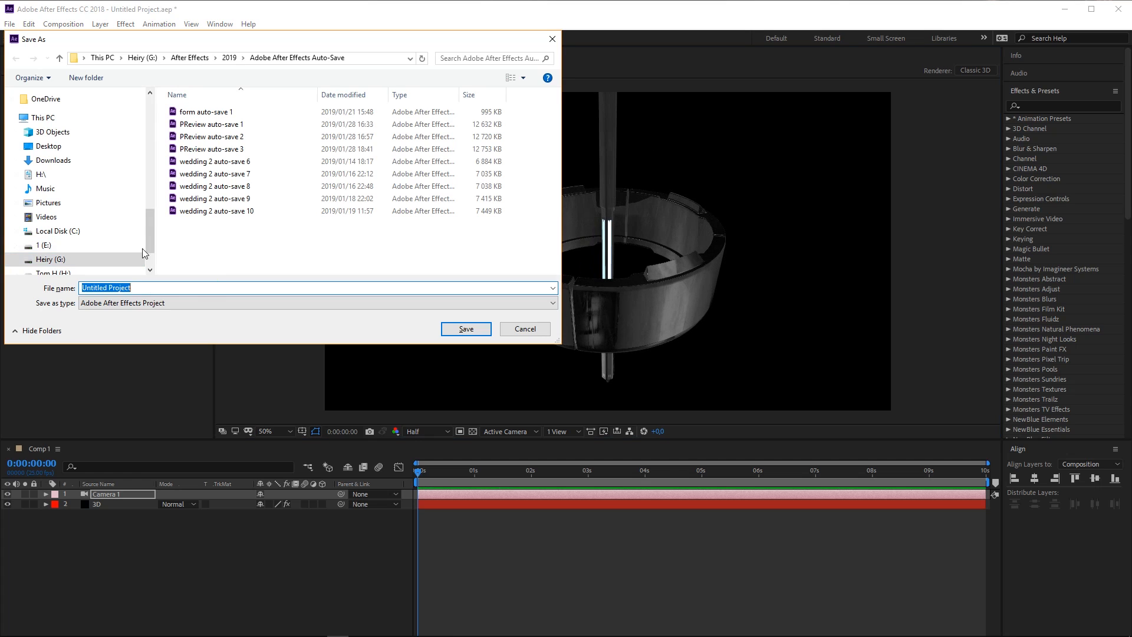
left_click(466, 329)
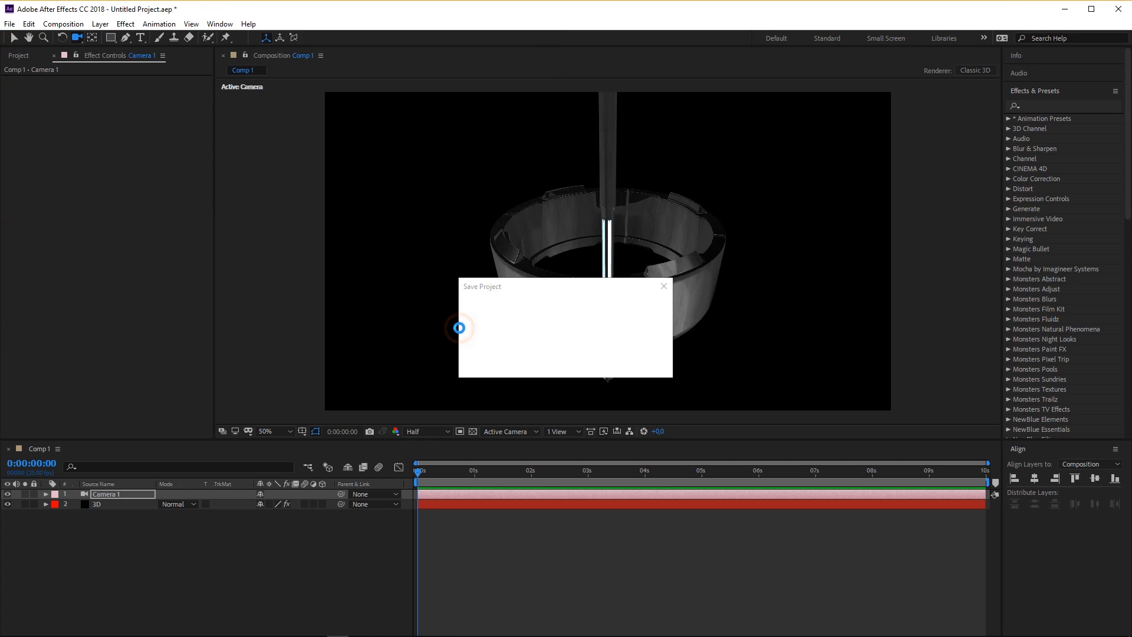
left_click_drag(630, 244, 474, 292)
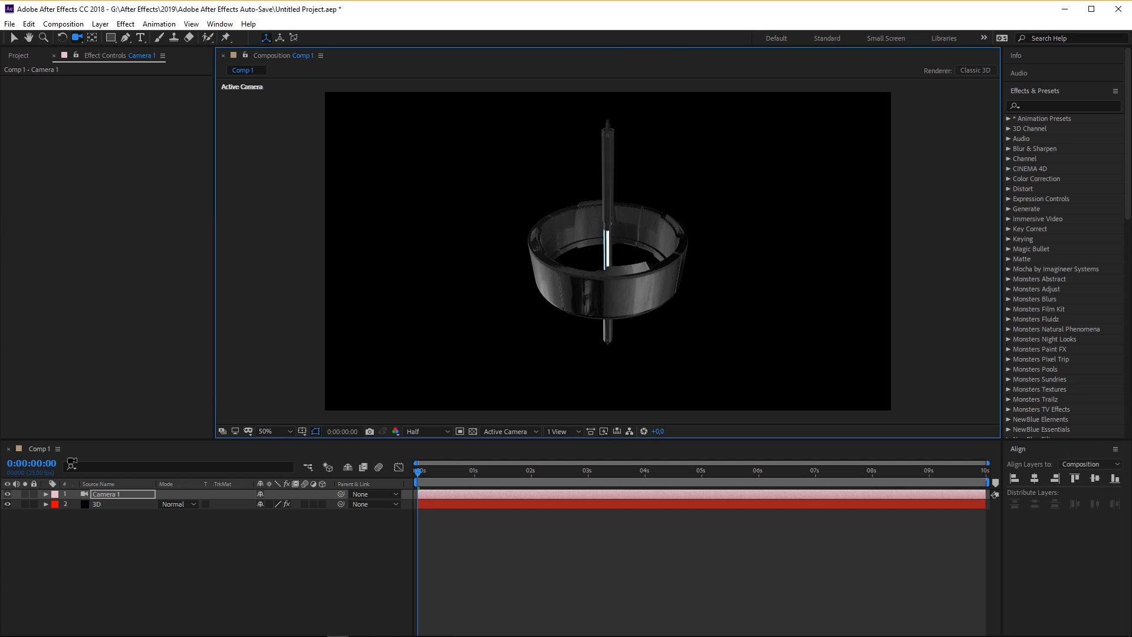
In the 3D layer's Element scene, move Mech_Assortment_10 out of the Group Folder and assign it to group 2.
left_click(97, 504)
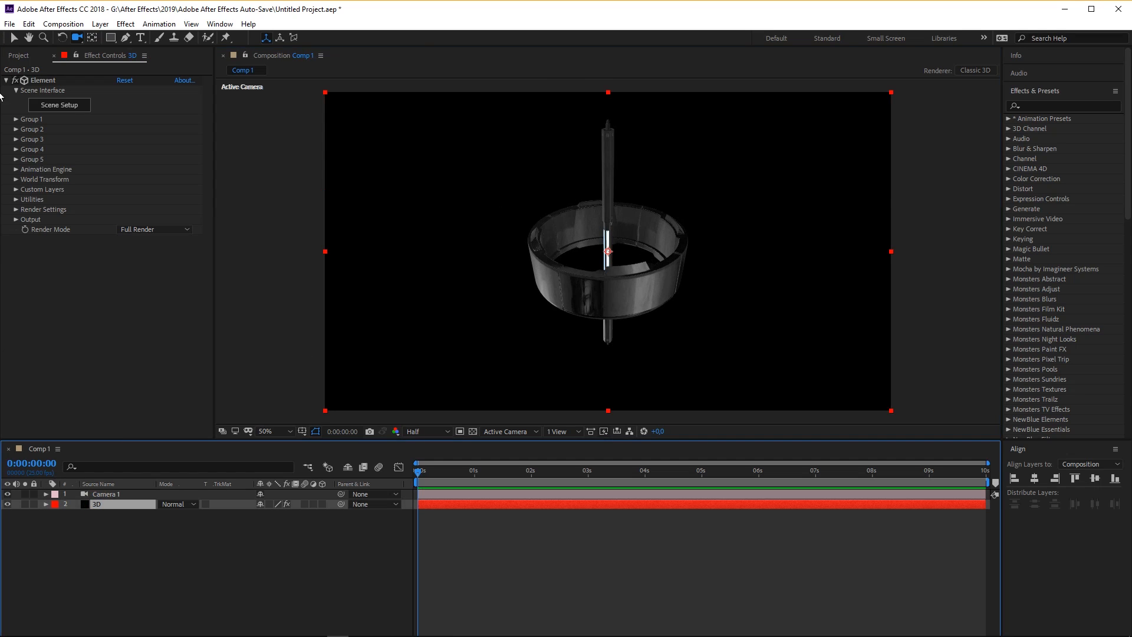
left_click(62, 105)
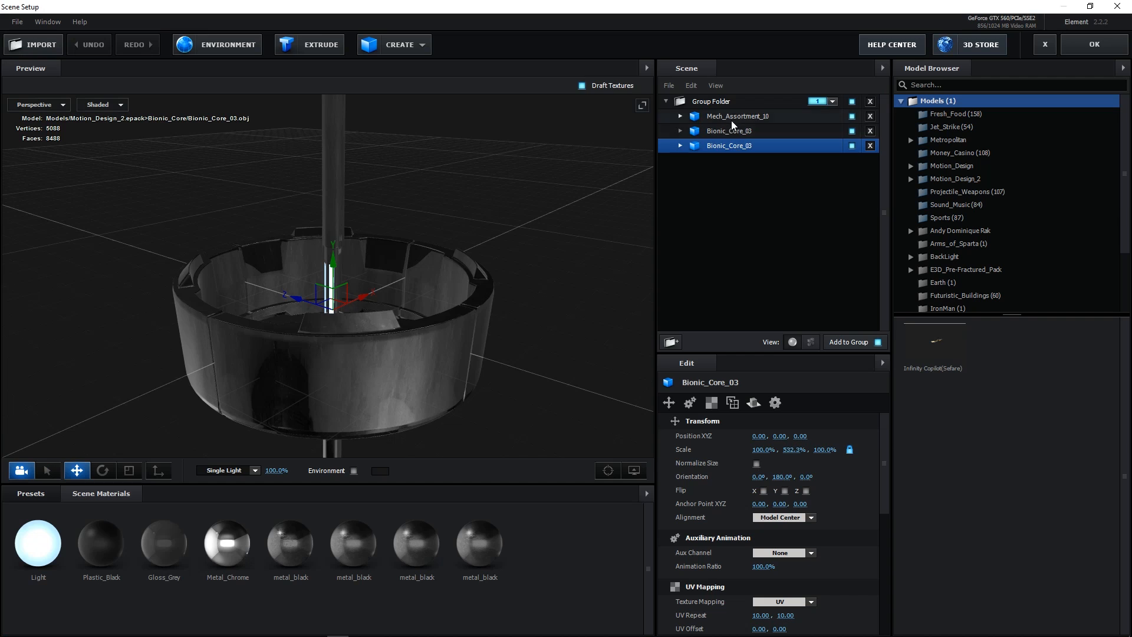
left_click_drag(732, 118, 717, 157)
left_click(833, 145)
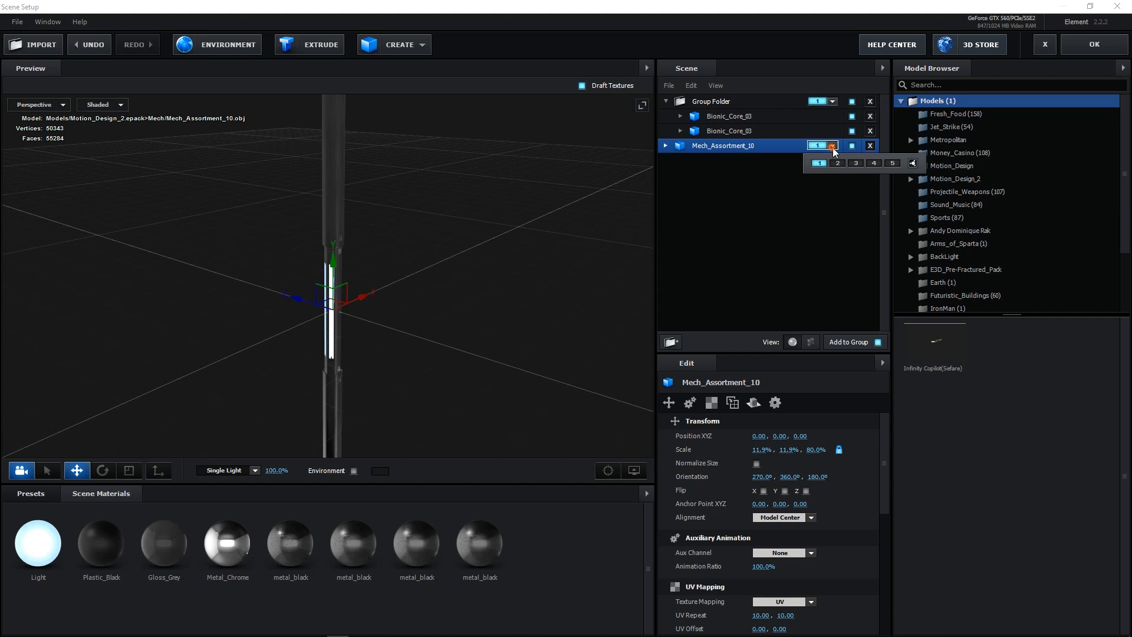
left_click(838, 163)
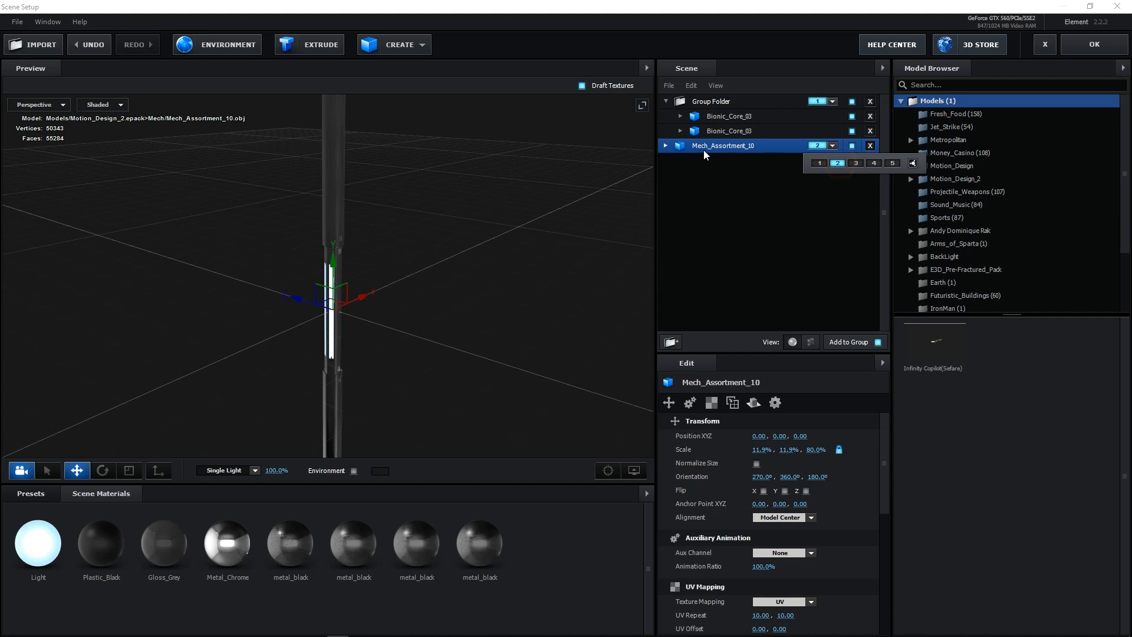
Assign aux Channel 1 to the lower Bionic_Core_03 ring and Channel 2 to the tall Bionic_Core_03 ring.
left_click(740, 118)
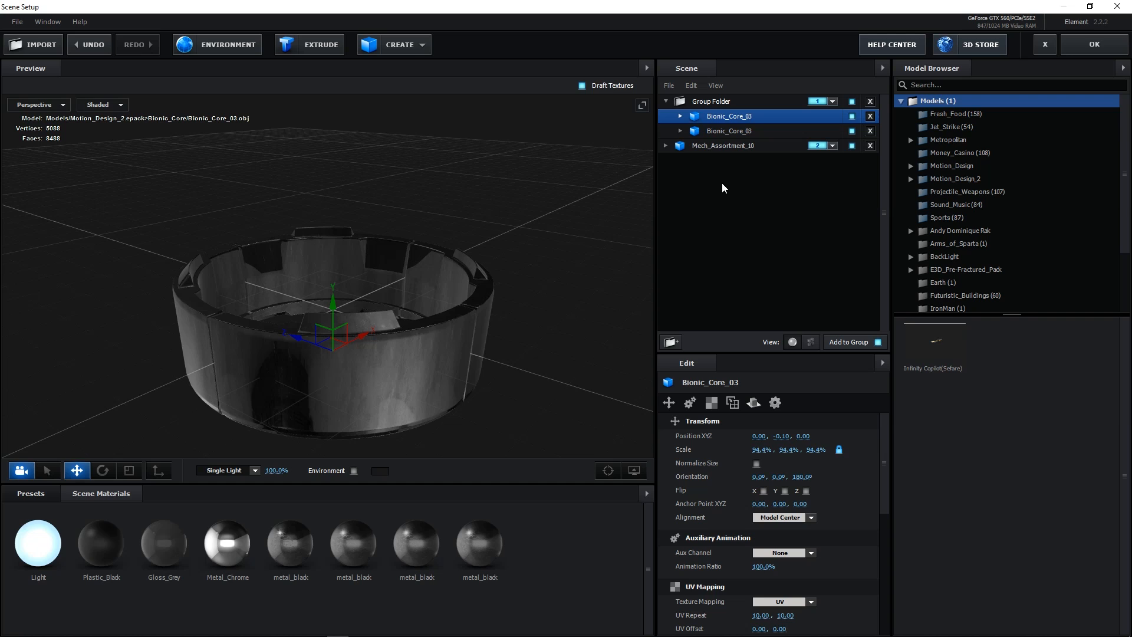
left_click(693, 404)
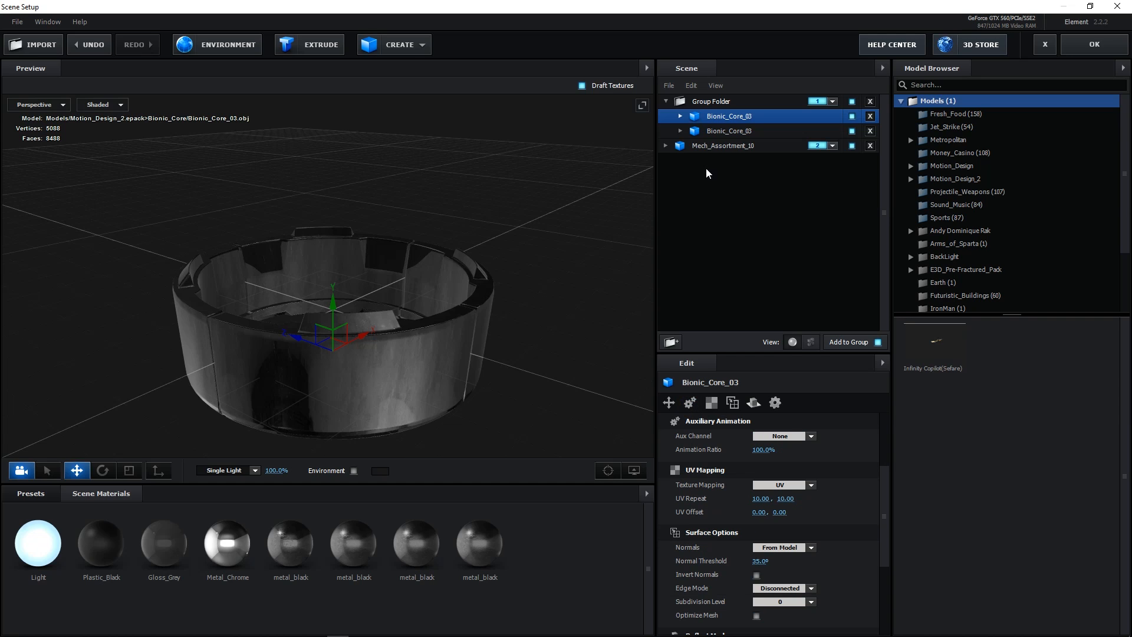
left_click(795, 438)
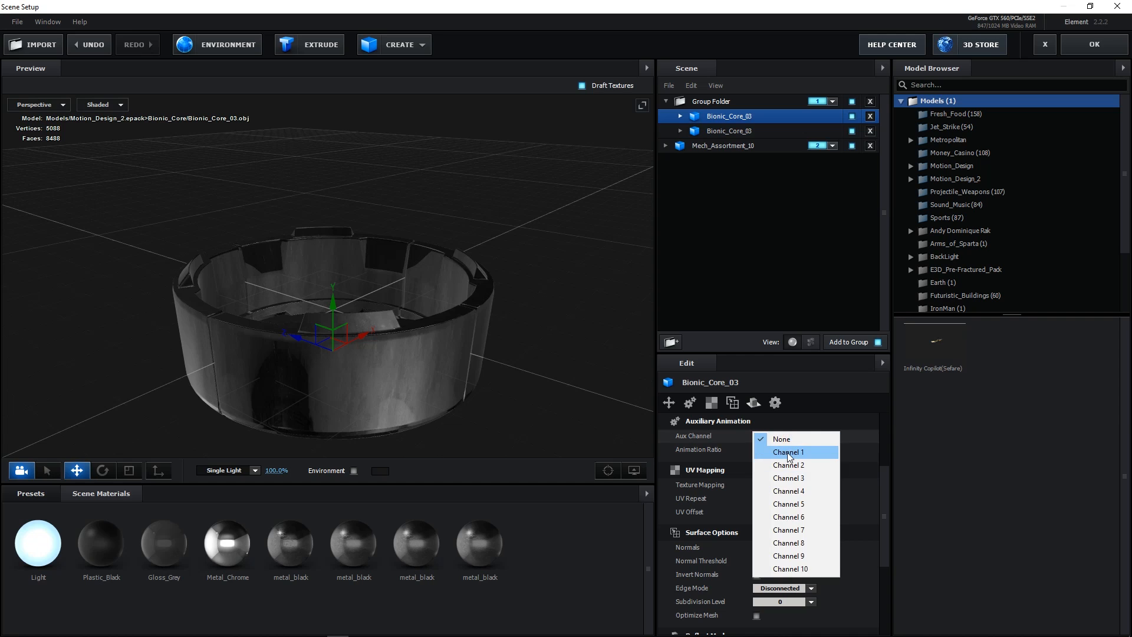
left_click(787, 452)
left_click(719, 132)
left_click(795, 437)
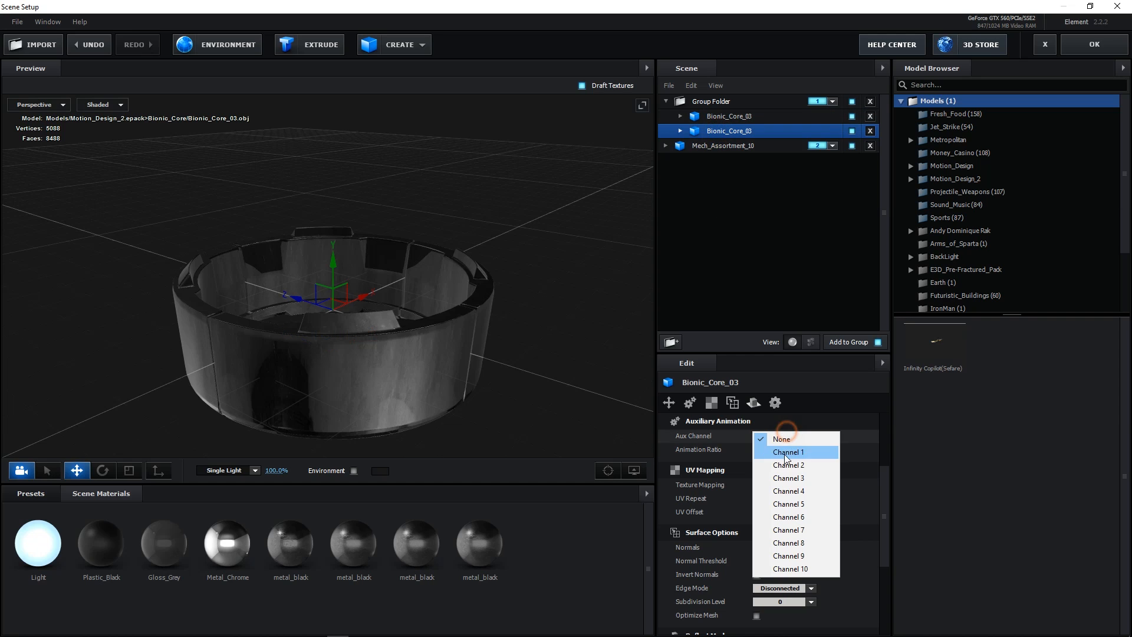
left_click(786, 463)
Assign aux Channel 3 to Mech_Assortment_10 and accept the scene changes.
left_click(696, 144)
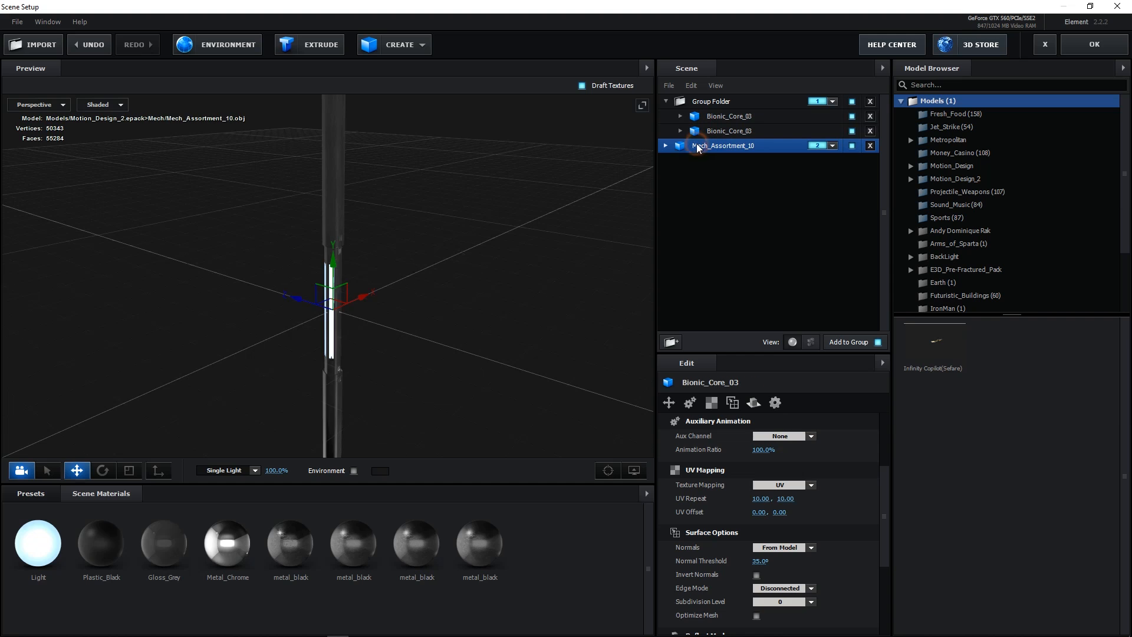
left_click(780, 438)
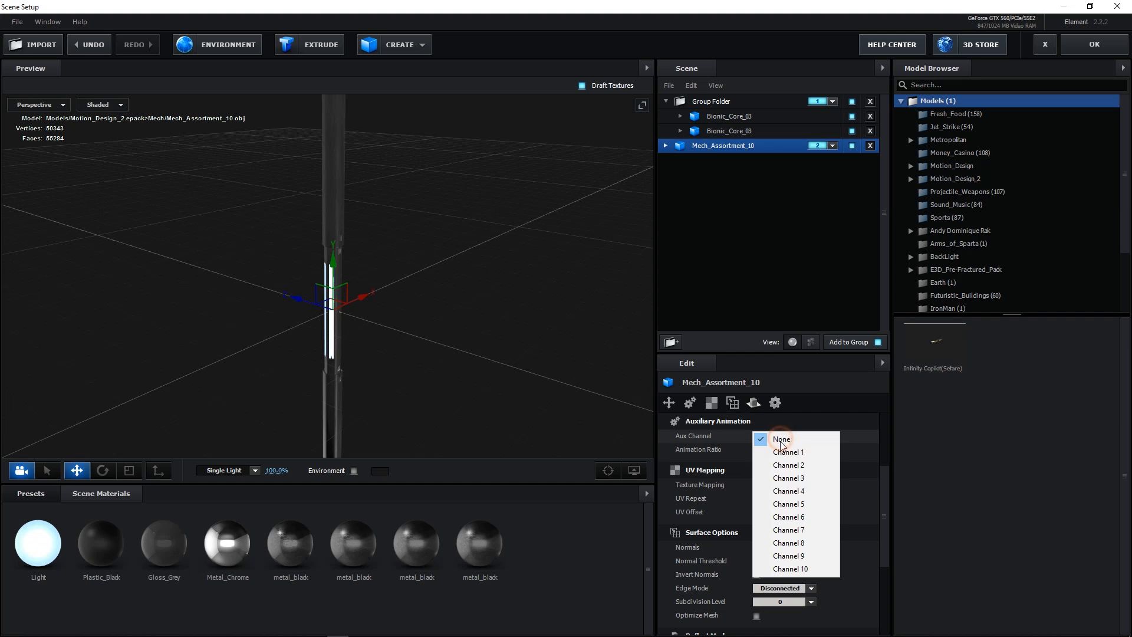
left_click(786, 476)
left_click(1095, 44)
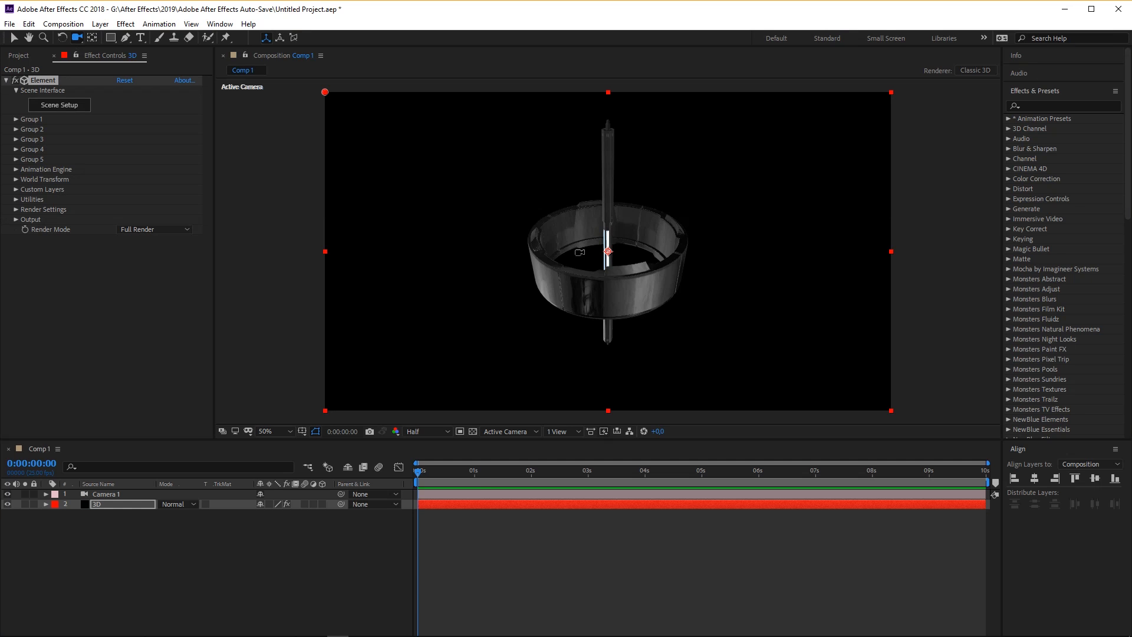
Set Group 1's Replicator Shape to Plane and its Particle Count to 4.
left_click_drag(568, 244, 592, 230)
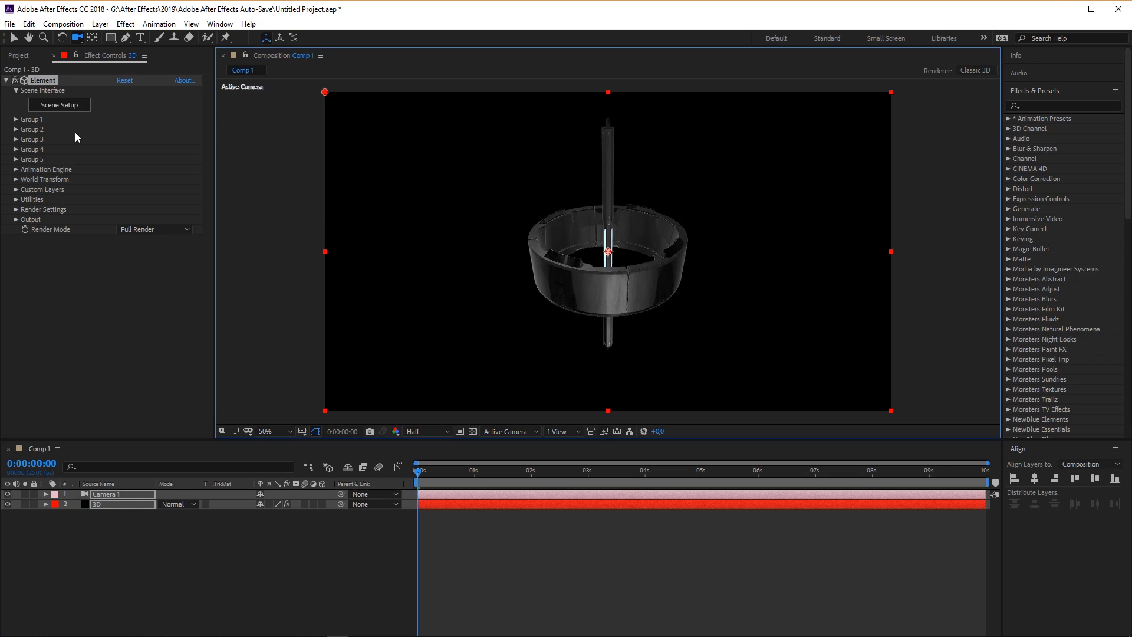
left_click(16, 119)
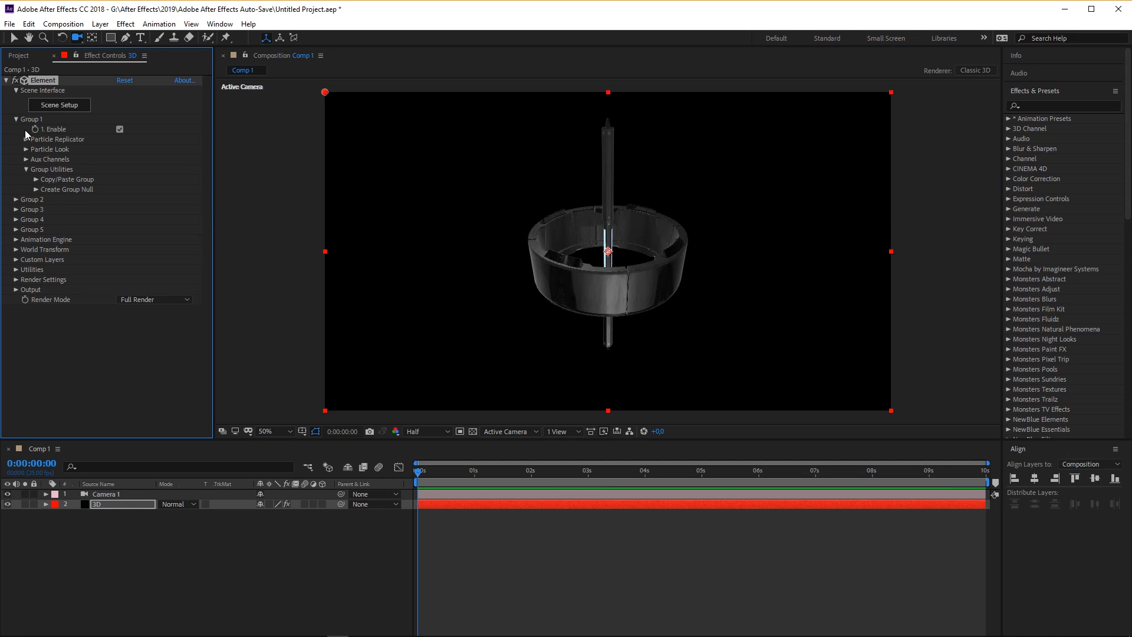
left_click(24, 140)
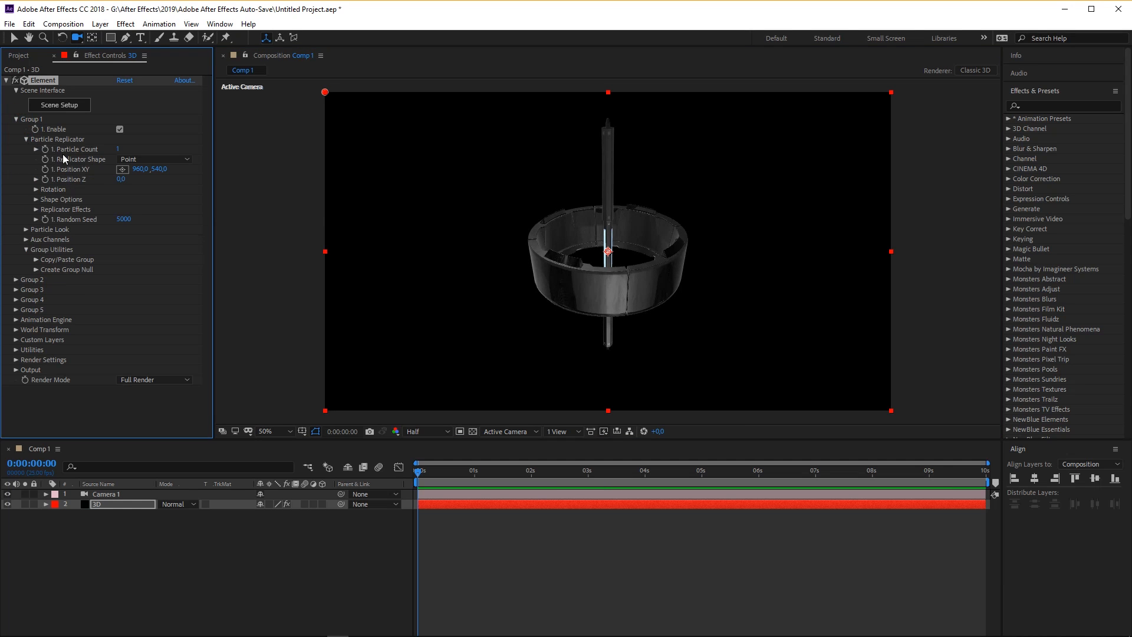
left_click(127, 161)
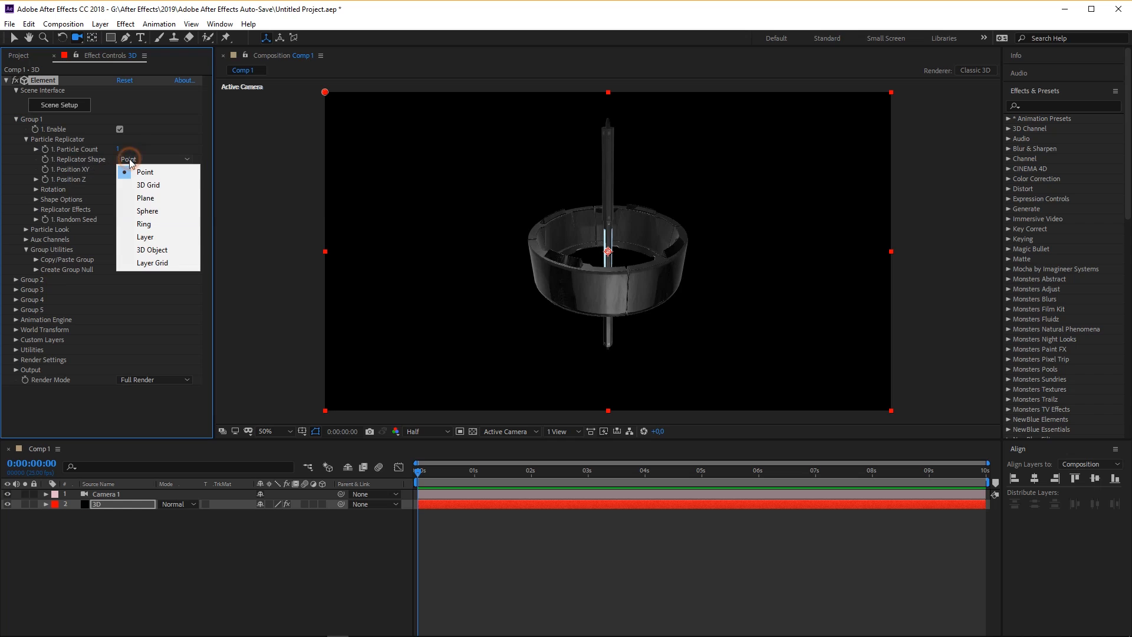
left_click(145, 198)
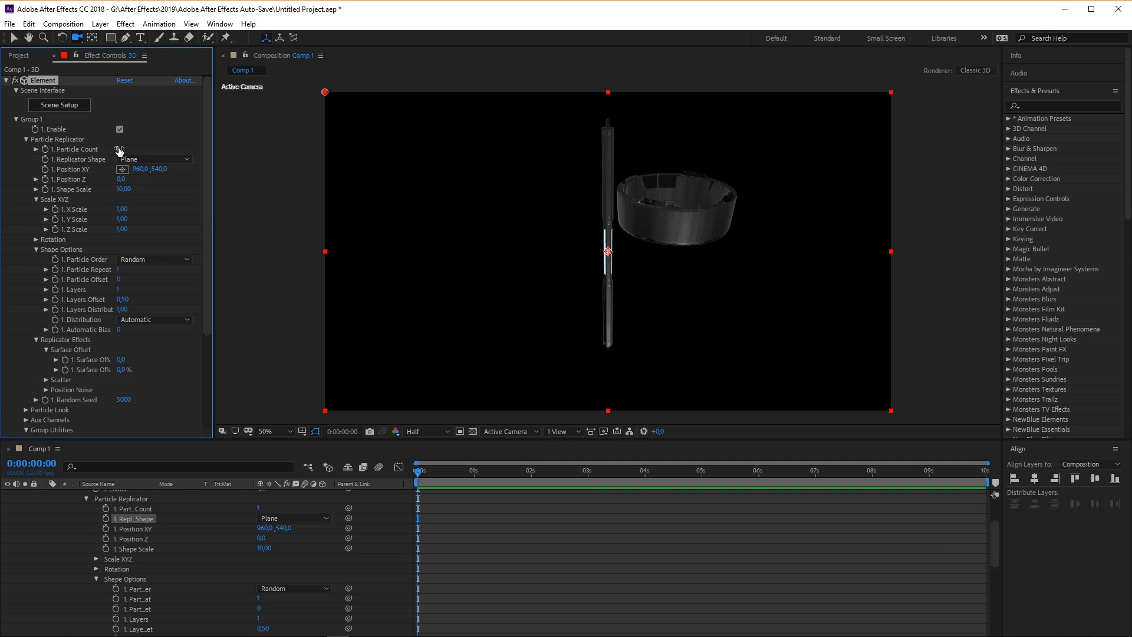
left_click_drag(119, 149, 120, 149)
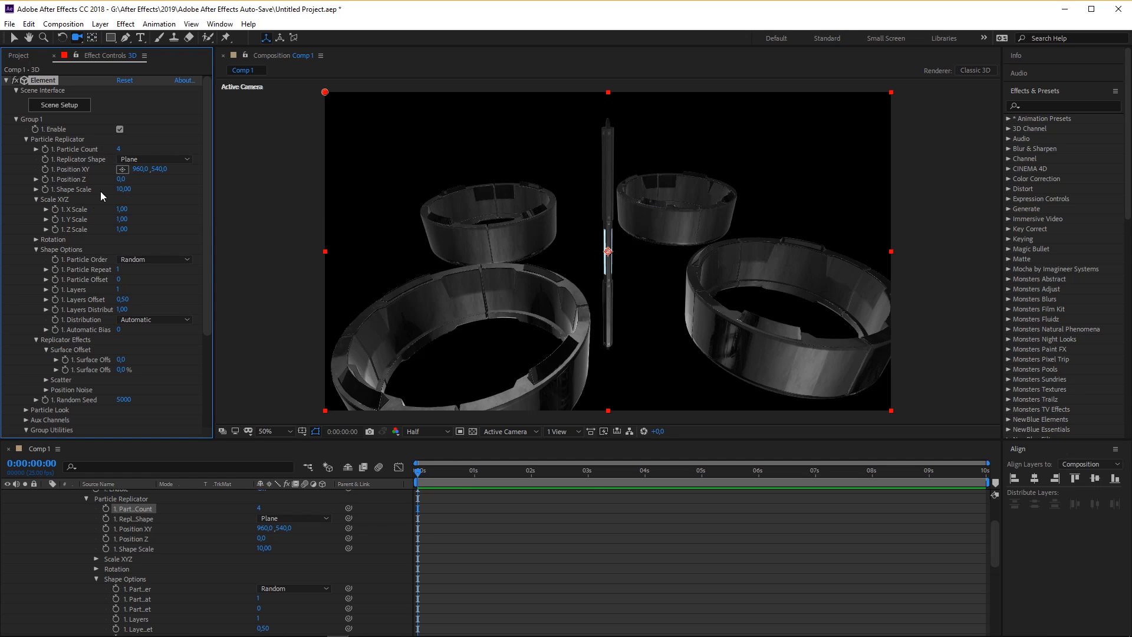
Set Group 1's Shape Scale to 9 and move the camera back to frame all the replicated rings.
left_click_drag(121, 189, 112, 188)
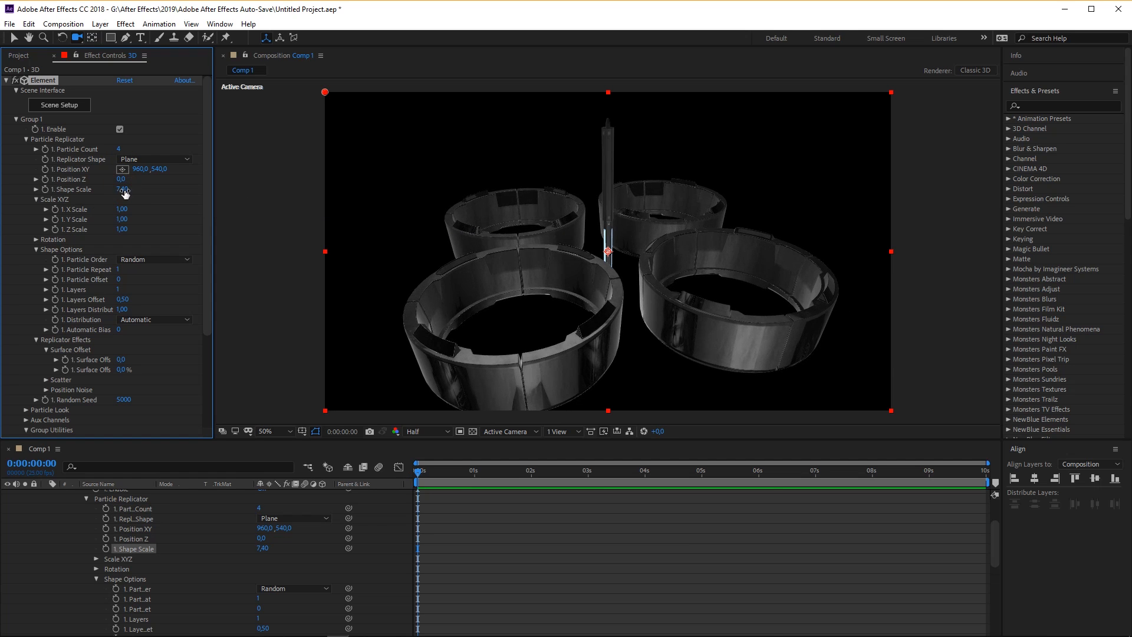
left_click_drag(579, 252, 537, 263)
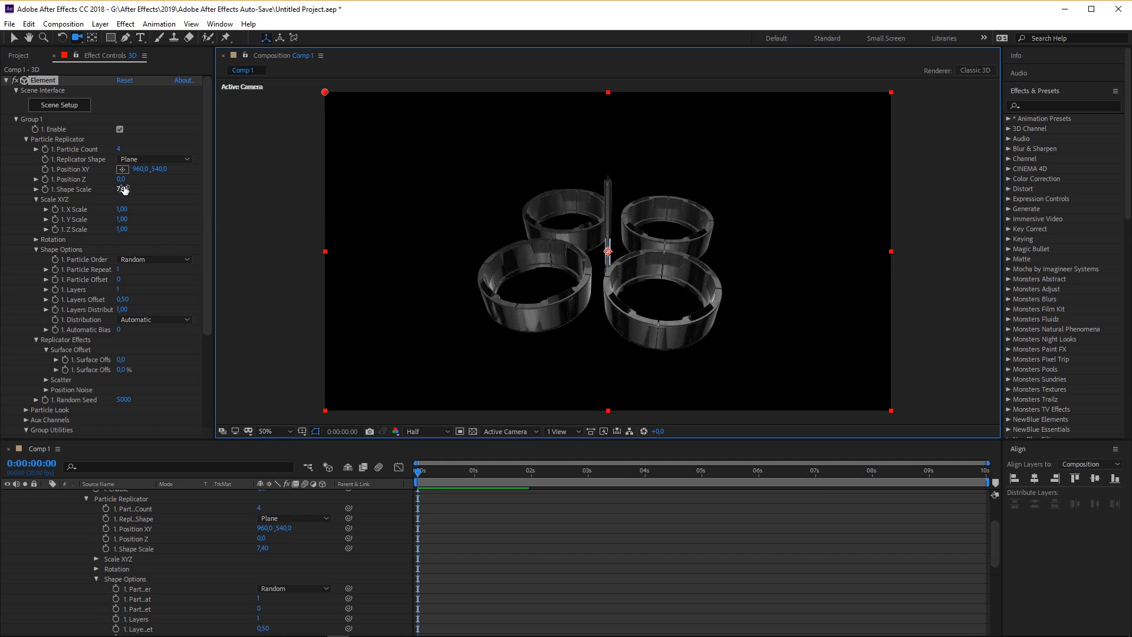
left_click_drag(128, 185, 131, 183)
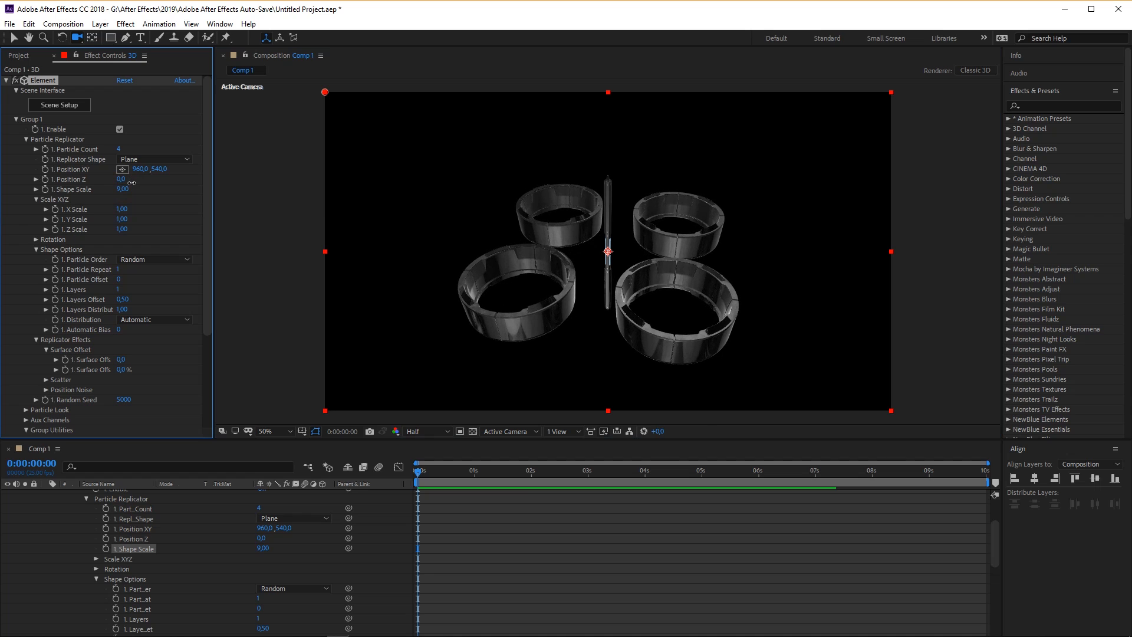
Copy the Shape Scale value from Group 1's Particle Replicator.
left_click(124, 189)
right_click(123, 190)
left_click(152, 227)
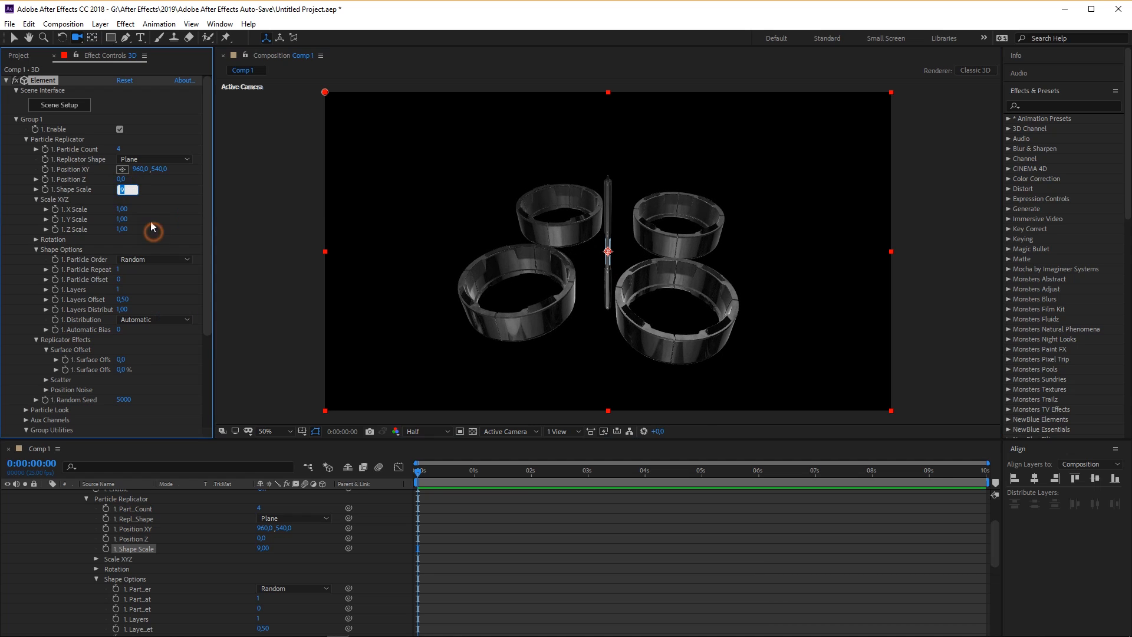
Set Group 2's Replicator Shape to Plane and its Particle Count to 4.
left_click(16, 119)
left_click(16, 129)
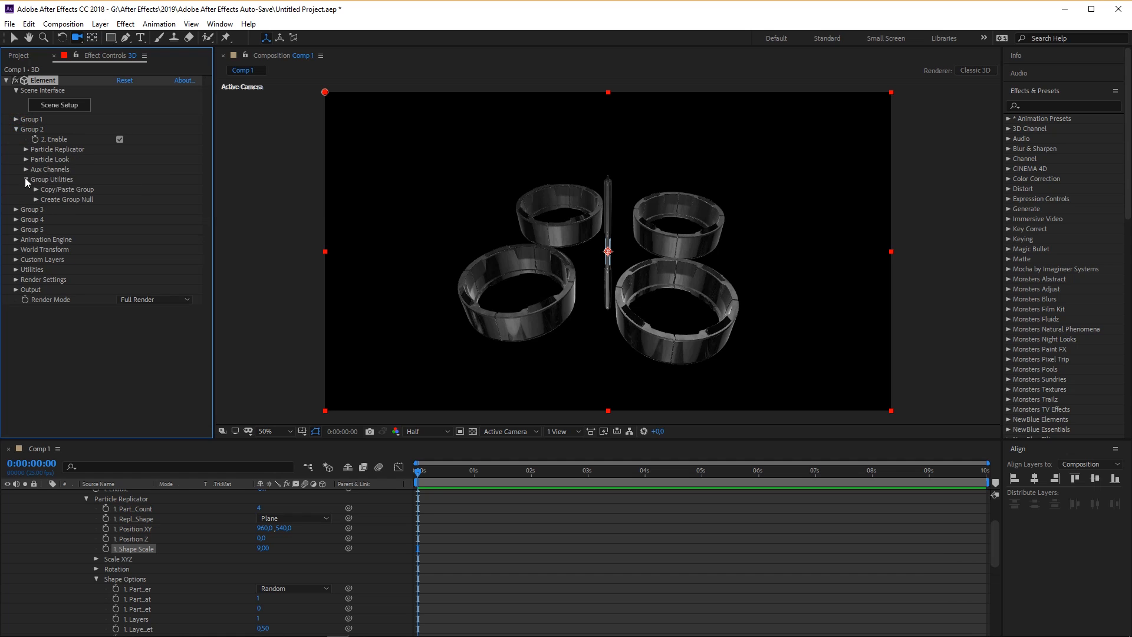
left_click(26, 149)
left_click(142, 170)
left_click(146, 208)
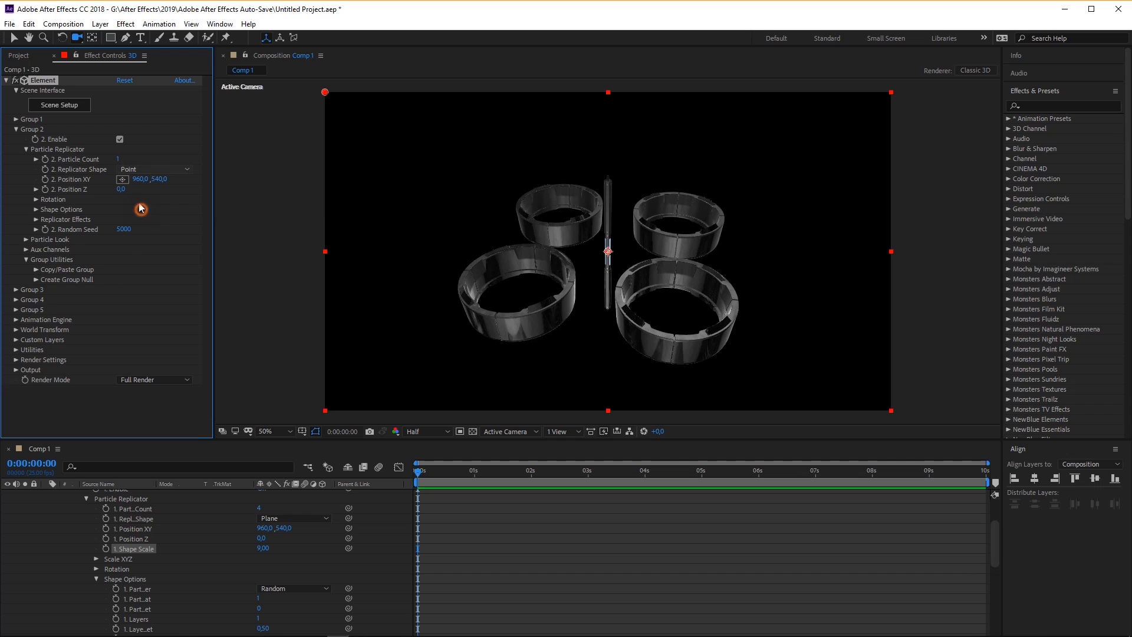
left_click(118, 159)
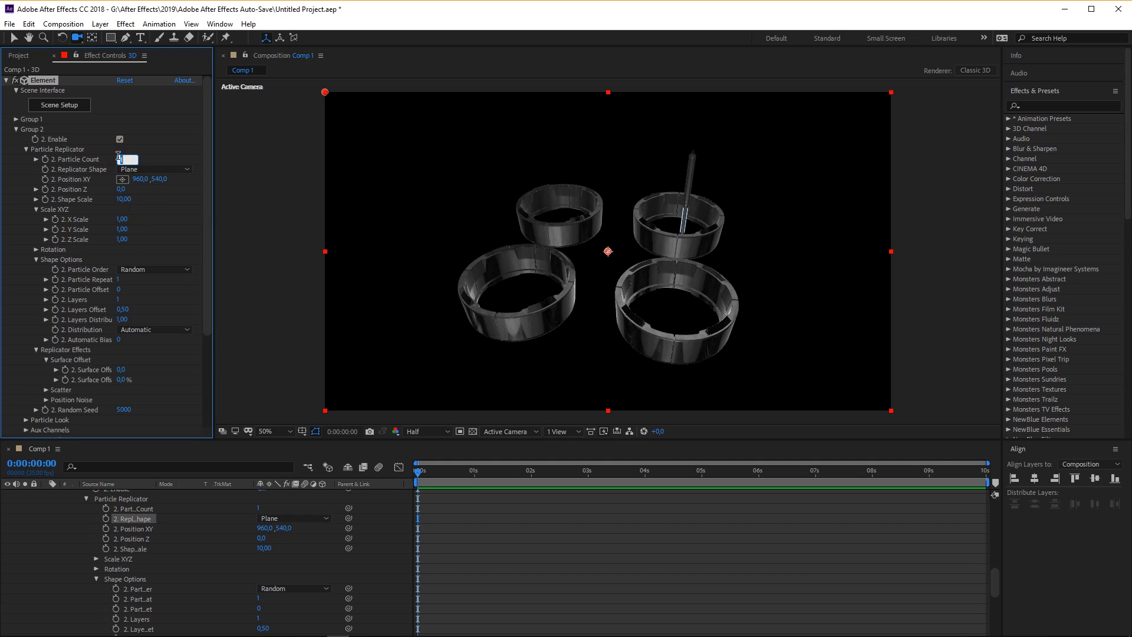
type("4")
key("Return")
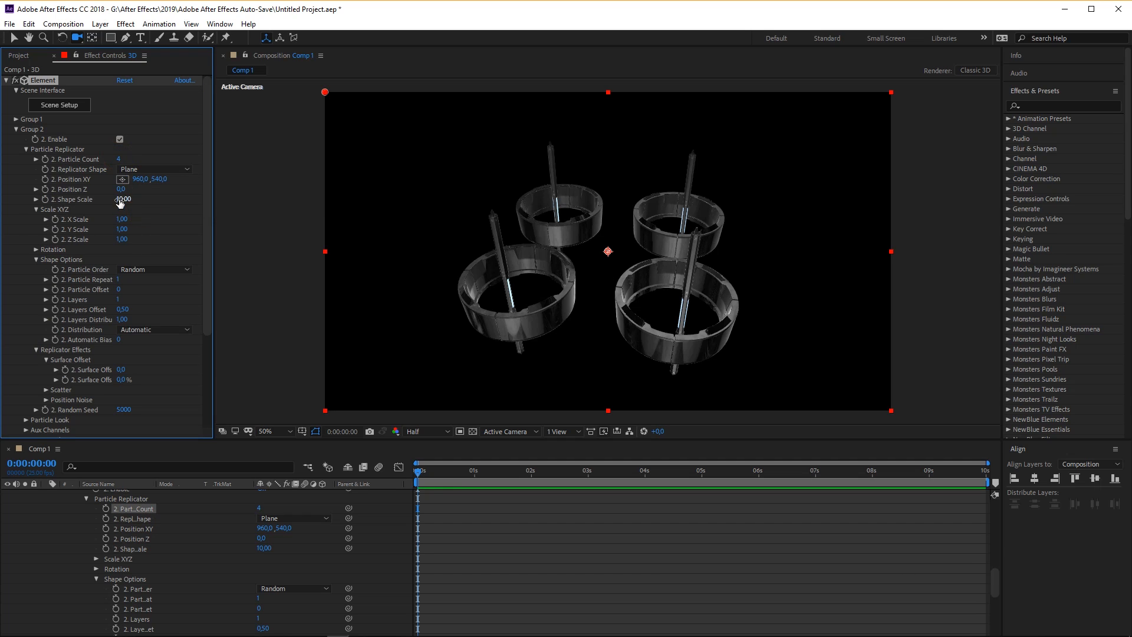
Paste the copied value of 9 into Group 2's Shape Scale and orbit the camera around the replicated rings and rods.
left_click(121, 198)
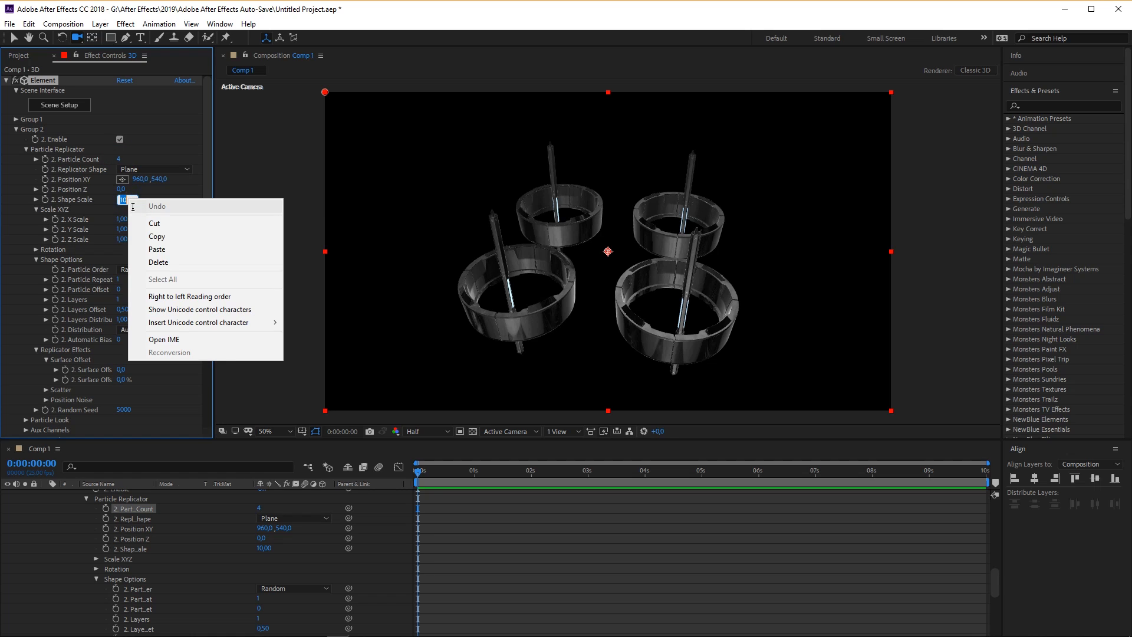
left_click(152, 253)
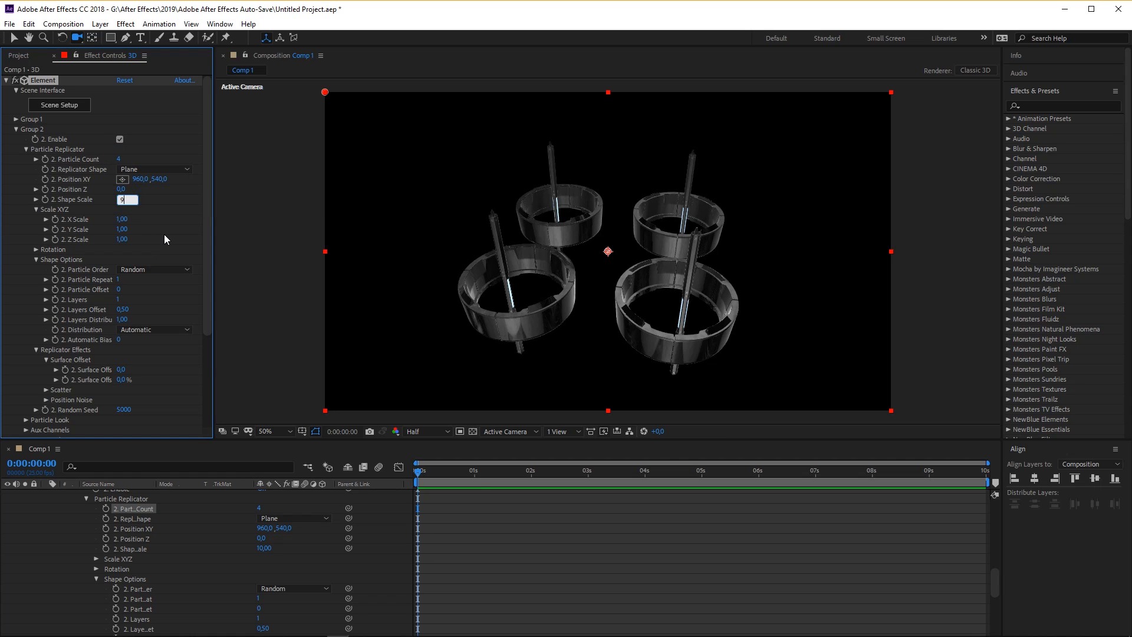
key("Return")
mouse_move(590, 283)
left_mouse_down()
mouse_move(577, 248)
mouse_move(536, 242)
mouse_move(525, 258)
mouse_move(588, 278)
mouse_move(614, 241)
mouse_move(570, 328)
mouse_move(640, 346)
mouse_move(583, 295)
left_mouse_up()
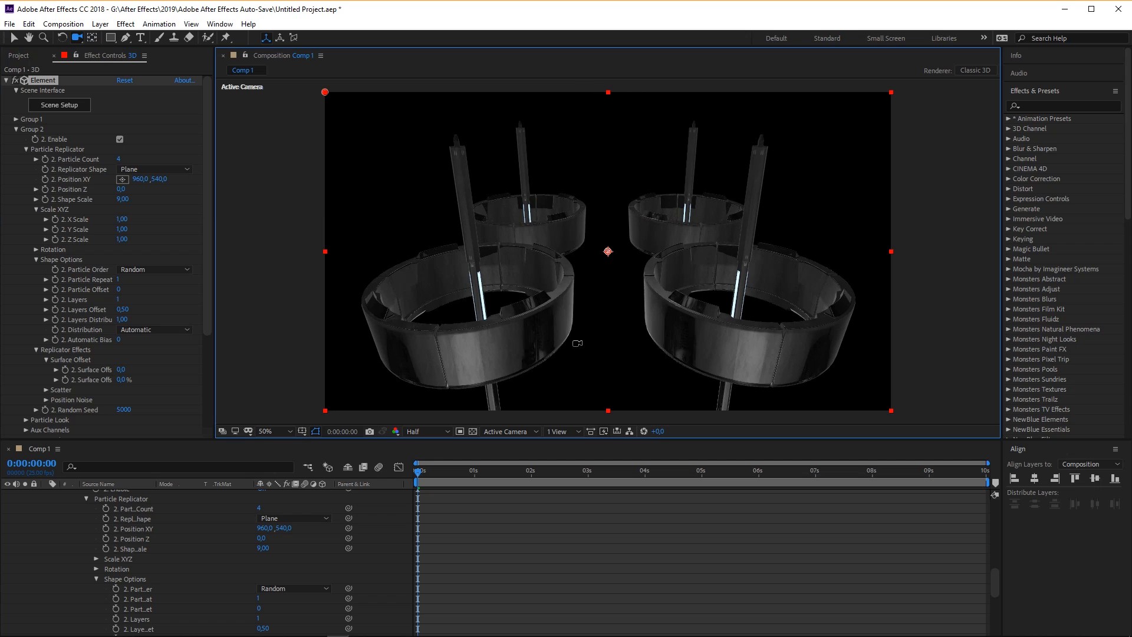
Rotate the physical environment in the render settings to about 88° on X and 156° on Y.
left_click(14, 130)
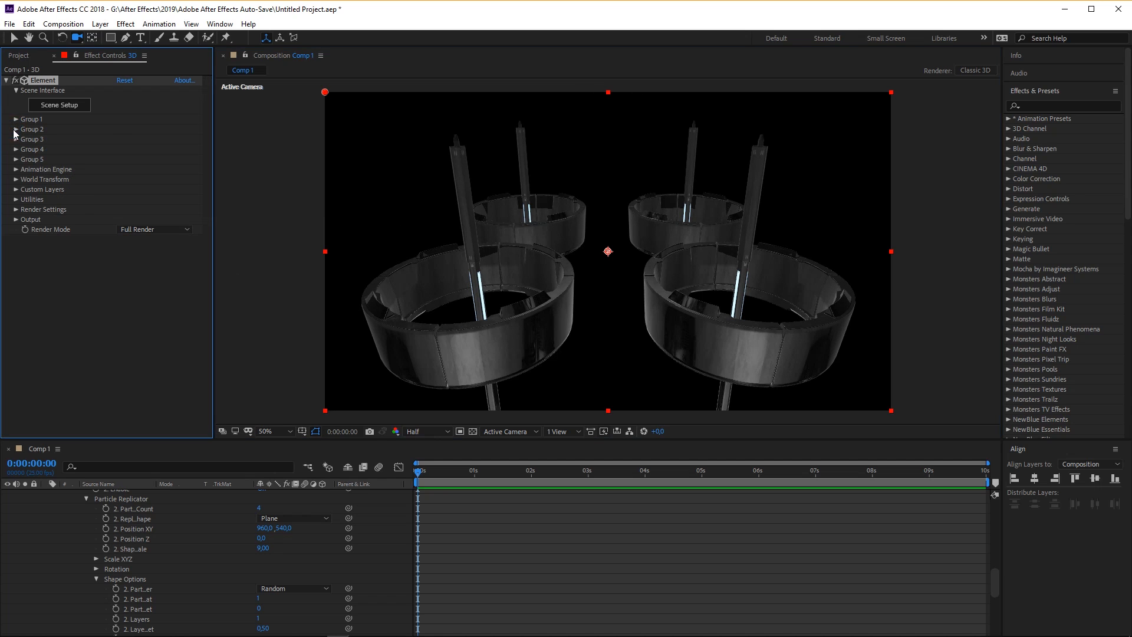
left_click(17, 212)
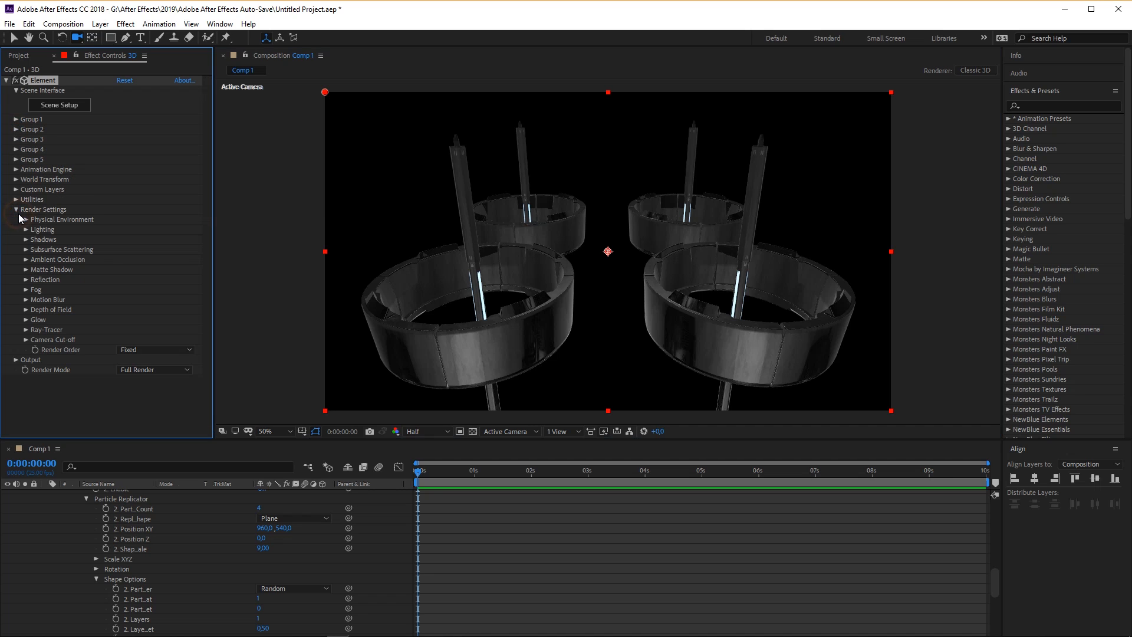
left_click(26, 219)
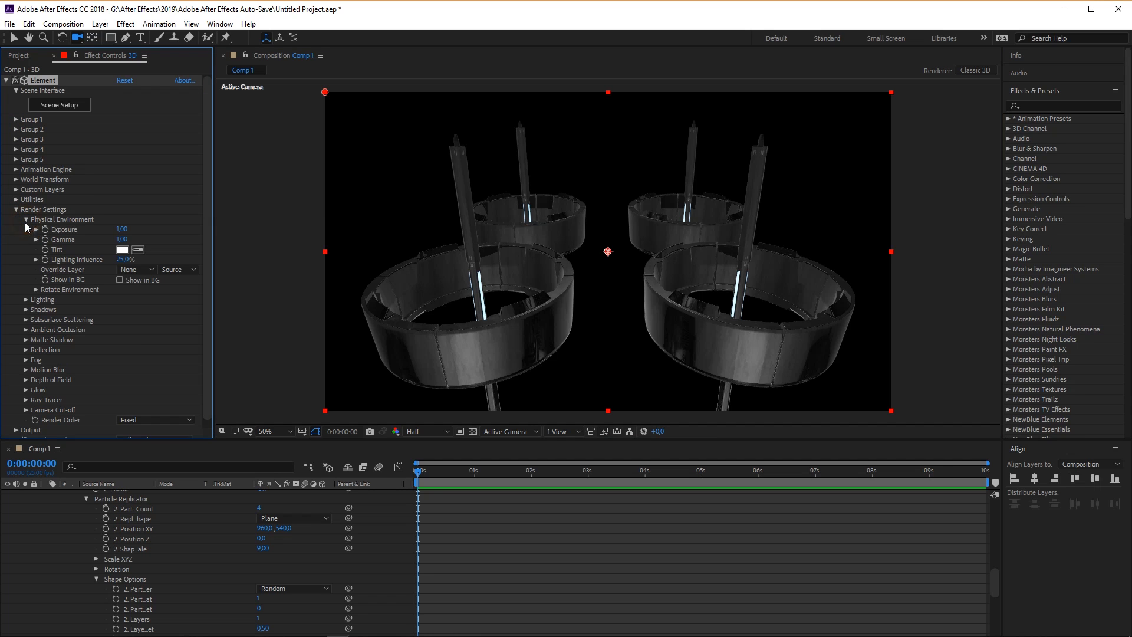
left_click(34, 293)
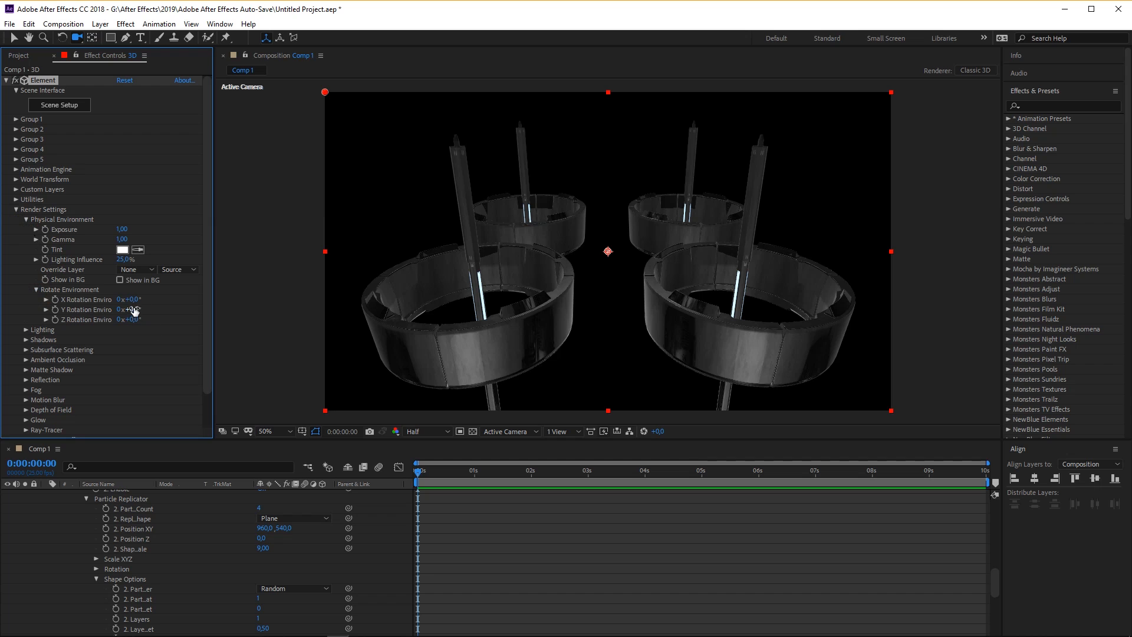
mouse_move(128, 310)
left_mouse_down()
mouse_move(205, 302)
mouse_move(163, 296)
mouse_move(187, 293)
left_mouse_up()
left_click_drag(616, 311, 570, 333)
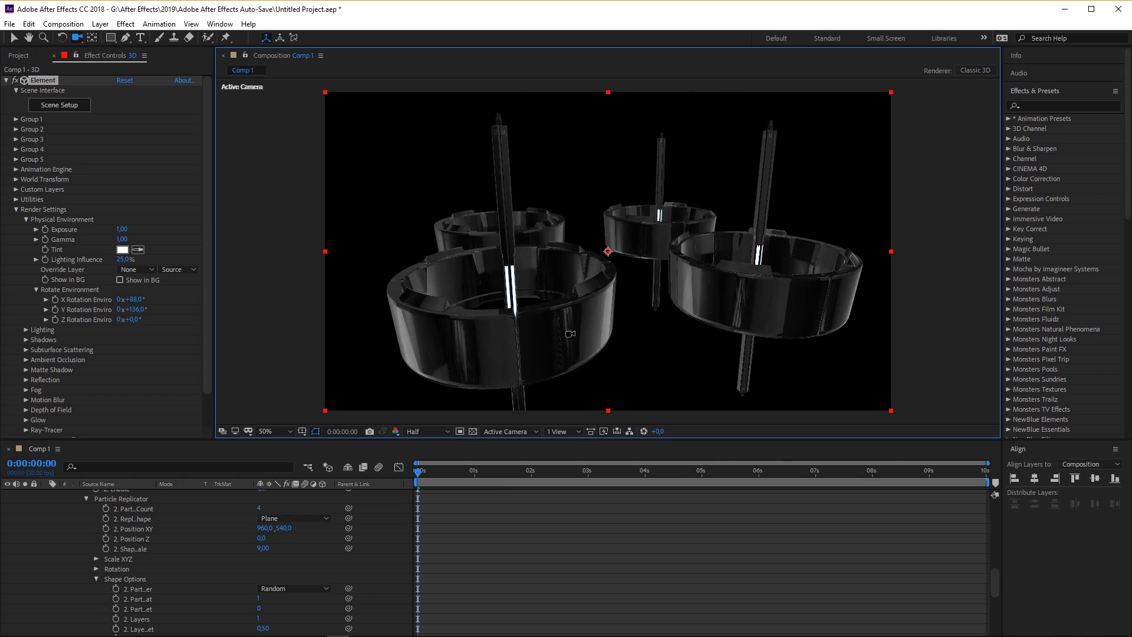
Create a new composition 1920 px wide with its height set to 300 px.
left_click(16, 209)
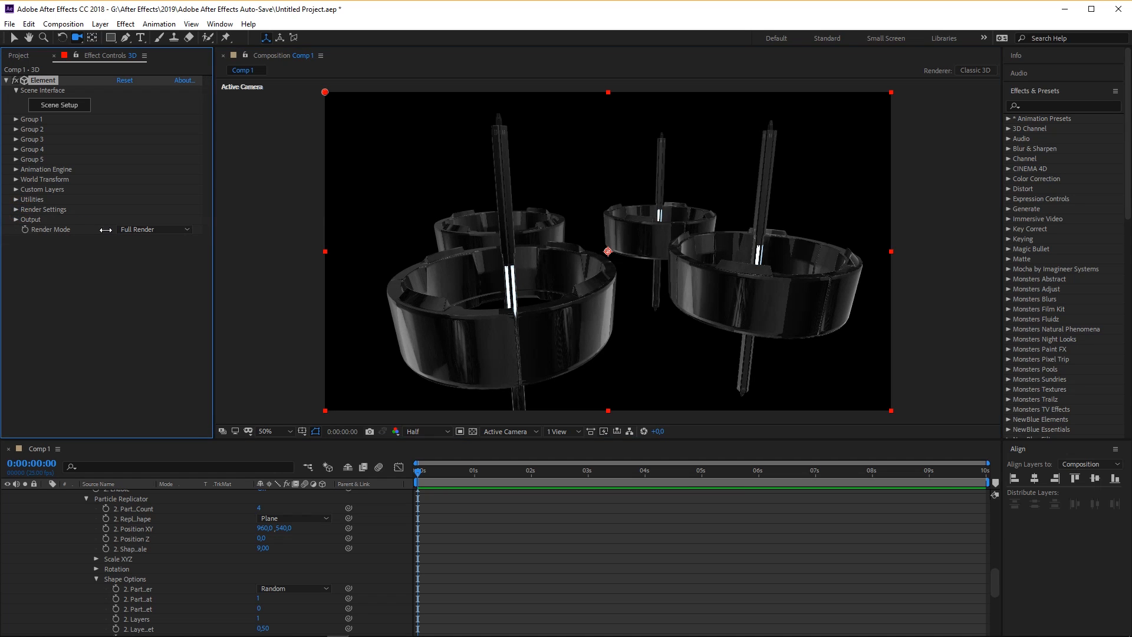
scroll(136, 604, "up", 15)
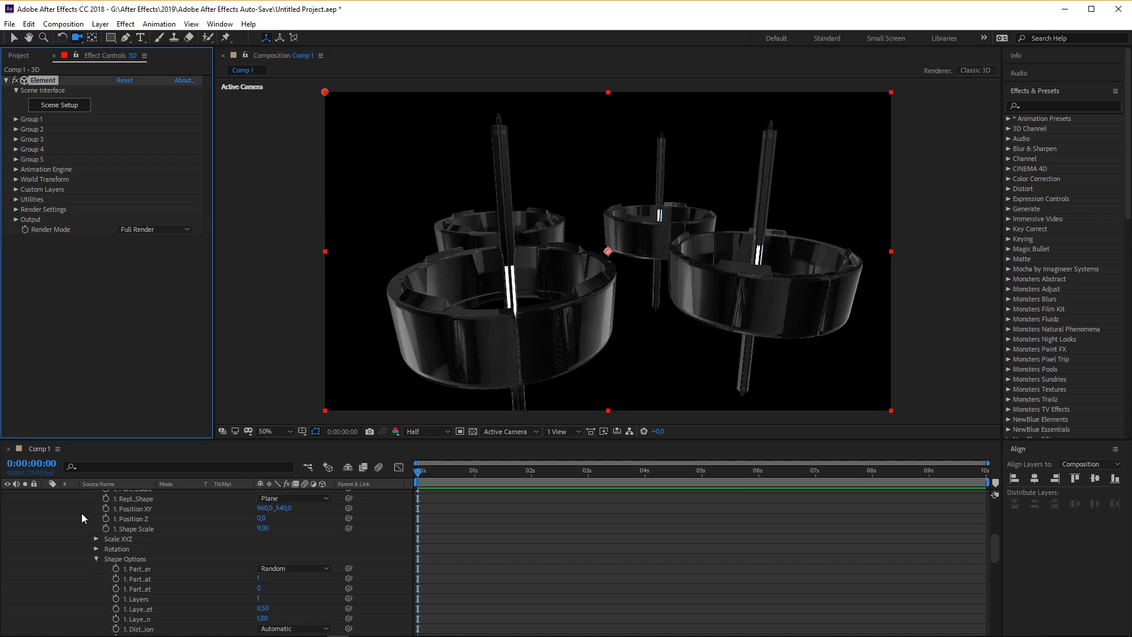
left_click(46, 504)
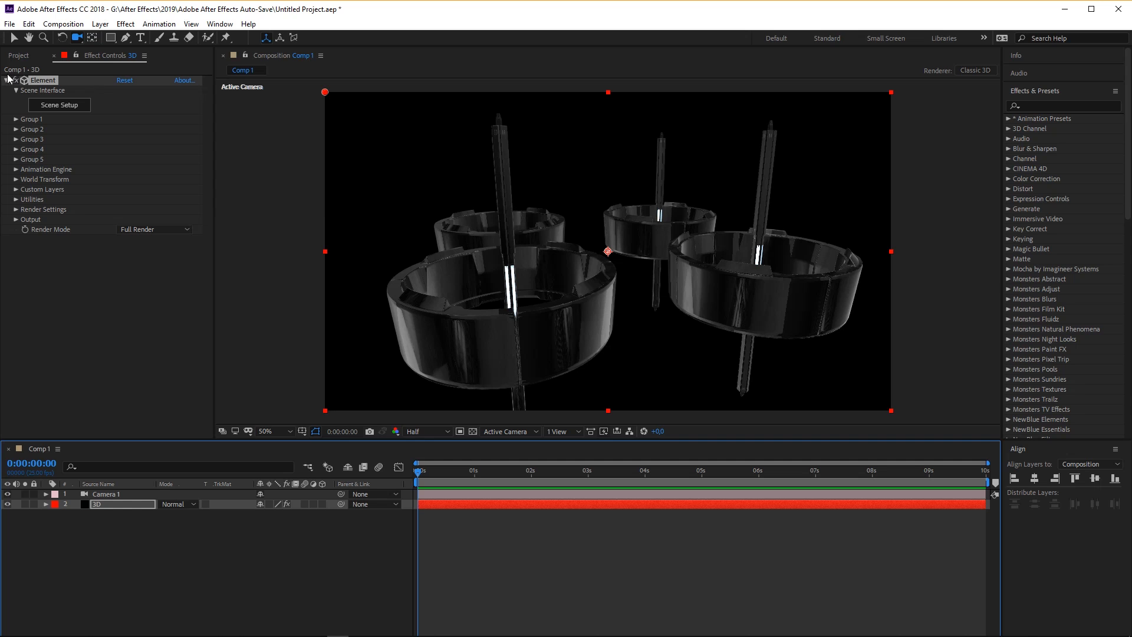
left_click(19, 55)
left_click(37, 433)
left_click(305, 226)
type("300")
key("Return")
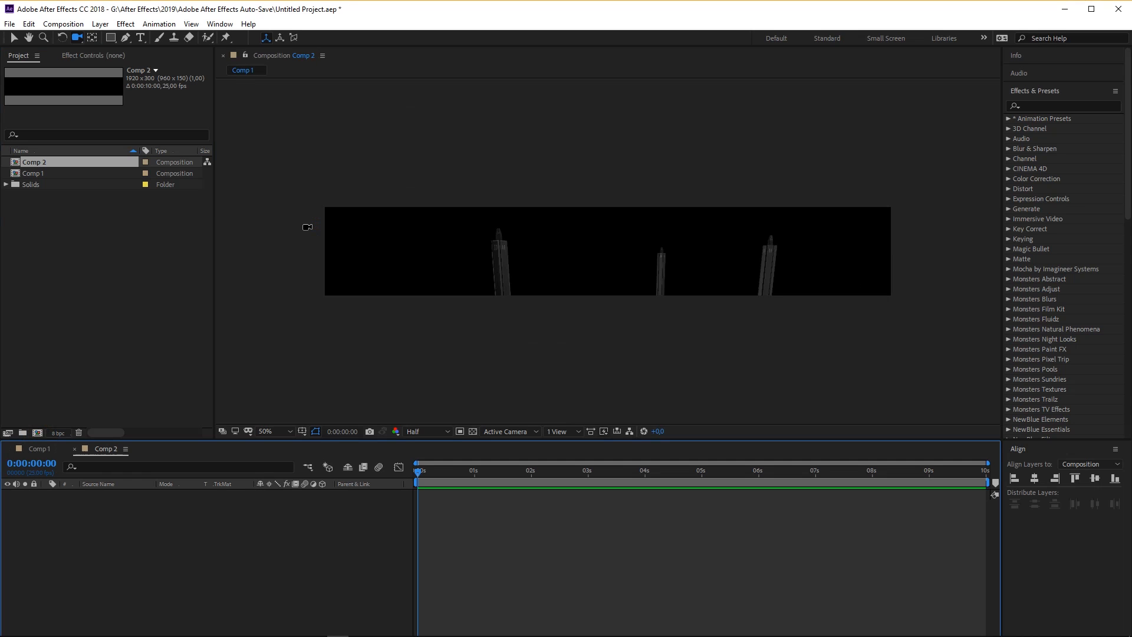
Add a composition-sized black solid named "noise" to Comp 2.
right_click(129, 527)
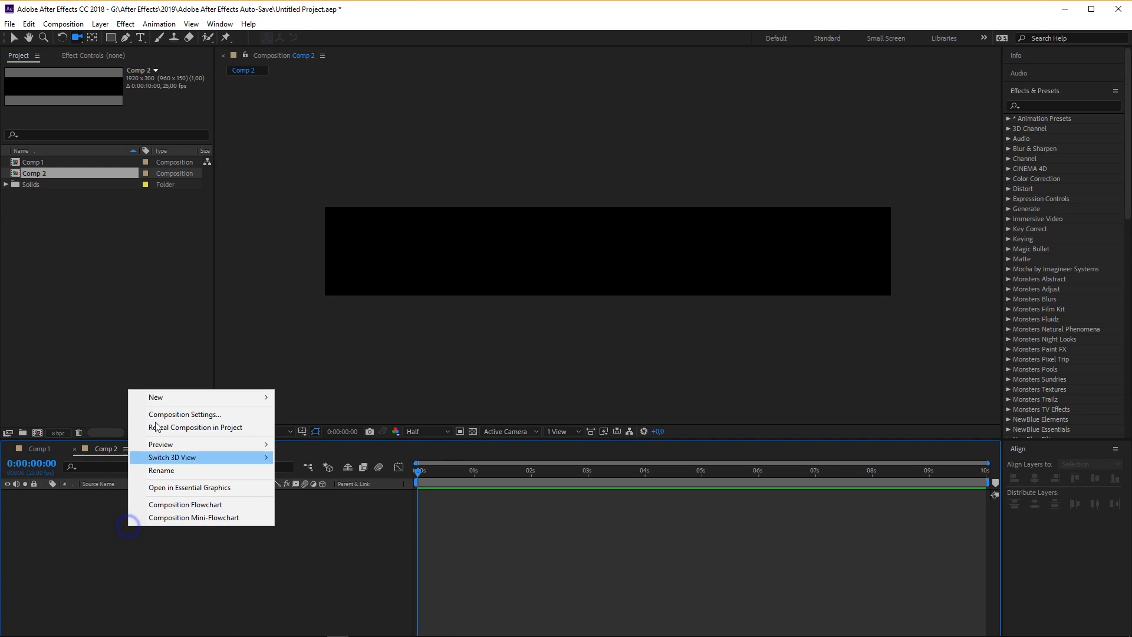
mouse_move(155, 397)
left_click(323, 426)
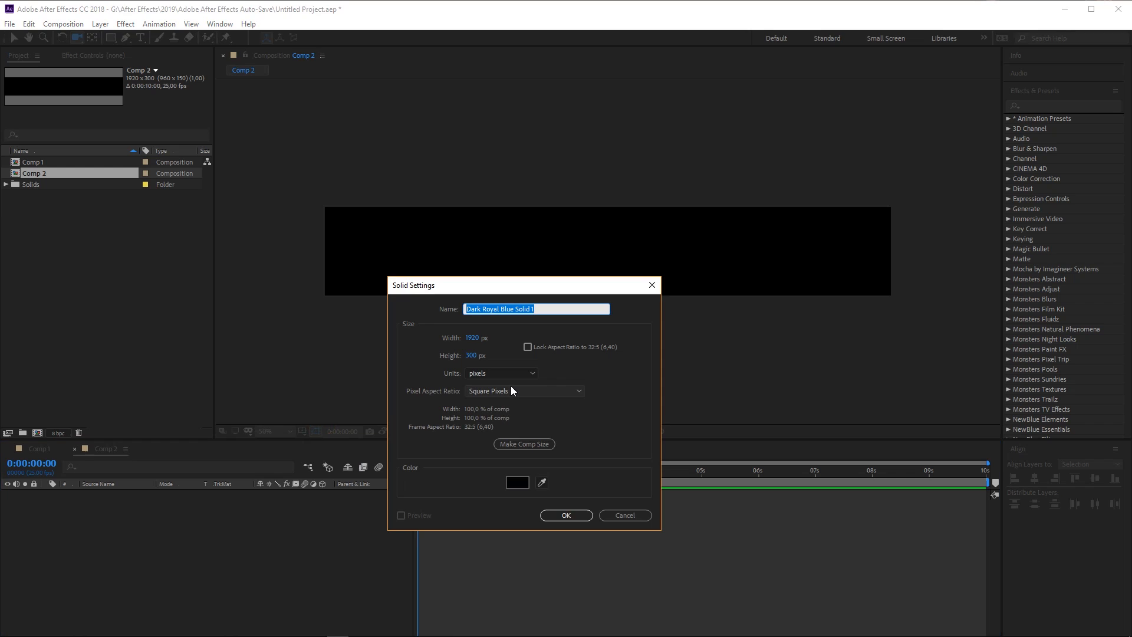
type("noise")
key("Return")
key("r")
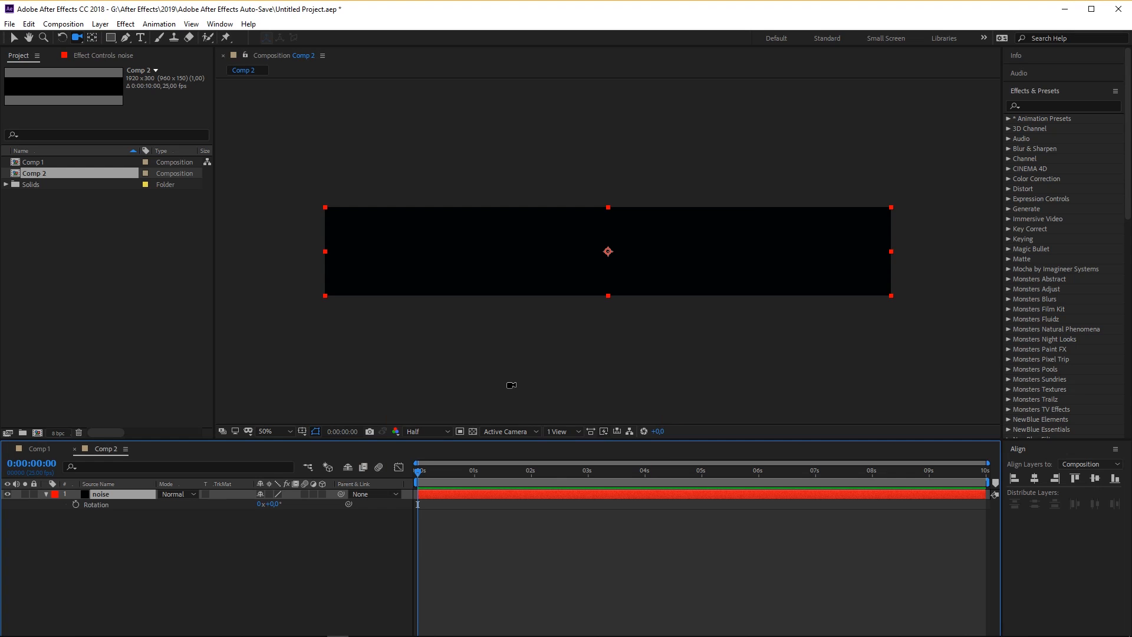
Apply the Fractal Noise effect to the noise layer and set its Noise Type to Block.
key("ctrl+space")
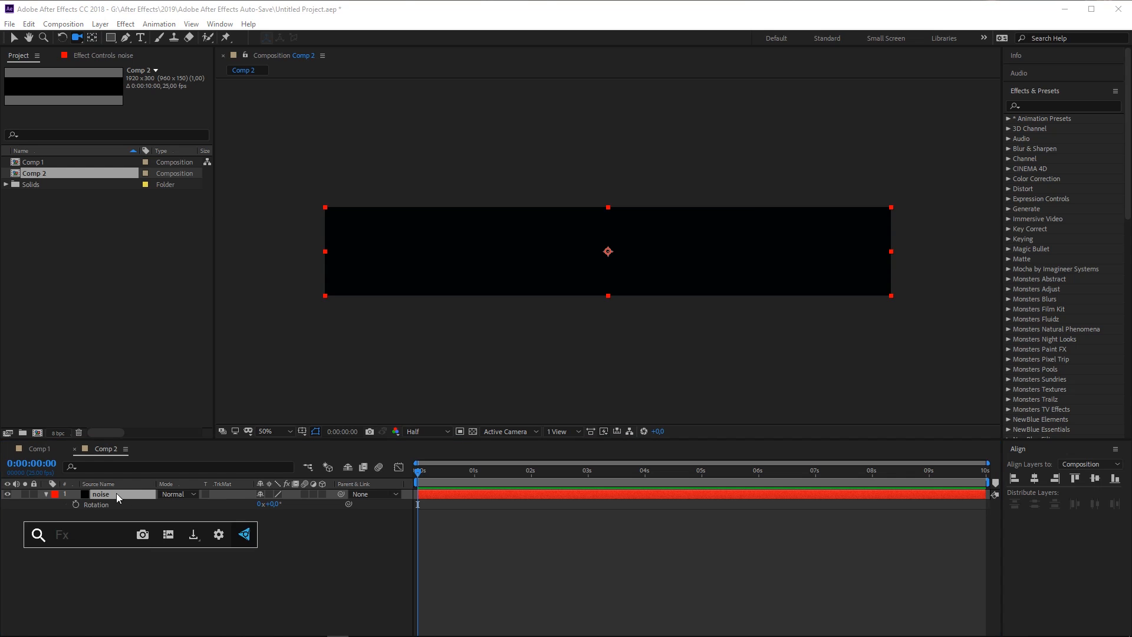
type("fra")
left_click(87, 556)
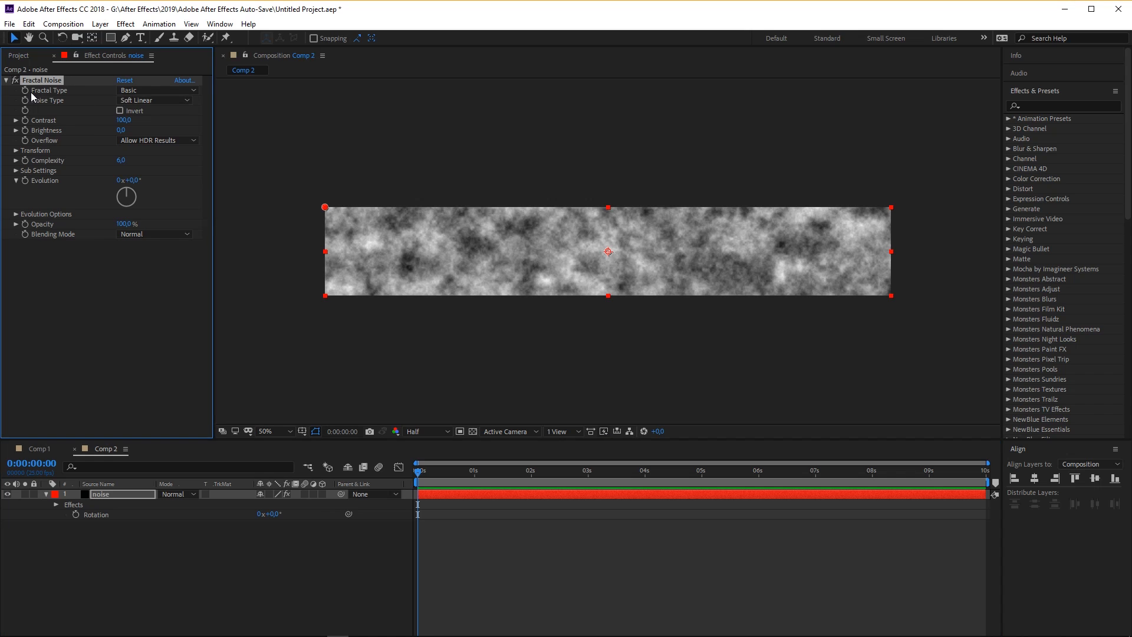
left_click(129, 103)
left_click(143, 117)
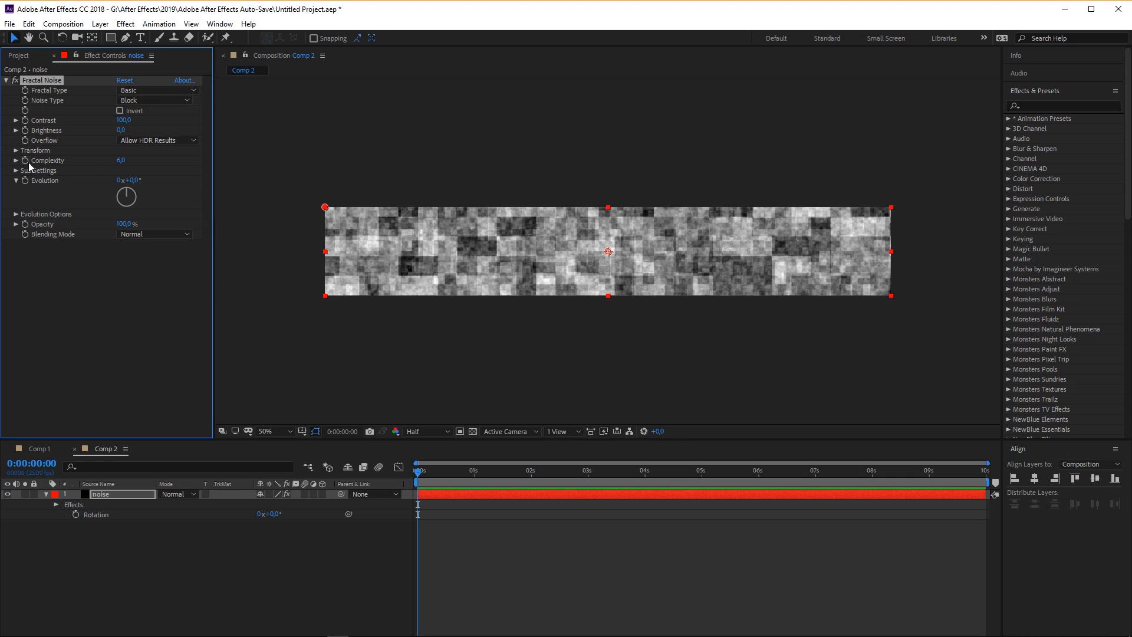
Turn off Uniform Scaling in the Fractal Noise transform and set Scale Height to 16.
left_click(17, 151)
left_click(120, 170)
left_click_drag(126, 201, 91, 200)
left_click(122, 200)
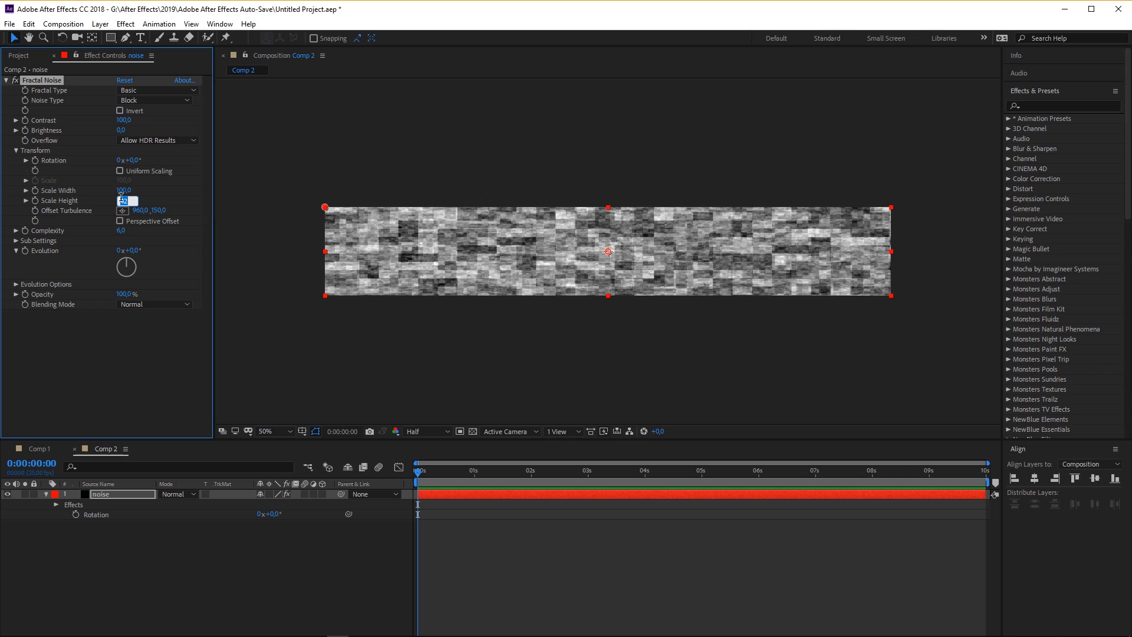
key("Return")
left_click_drag(121, 201, 123, 201)
left_click(123, 201)
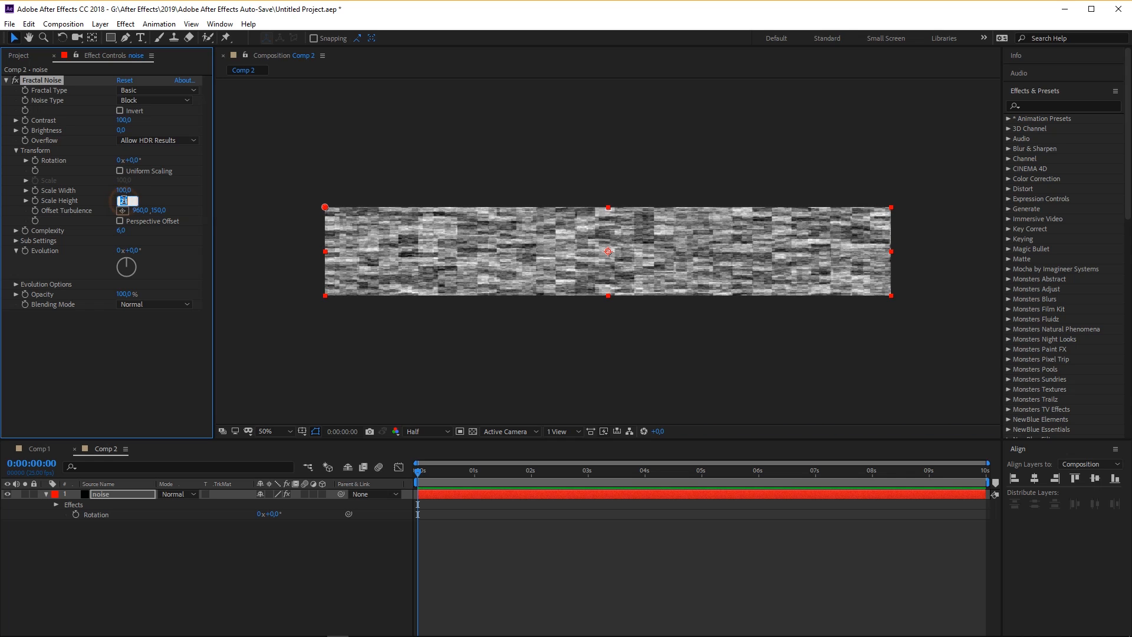
type("16")
key("Return")
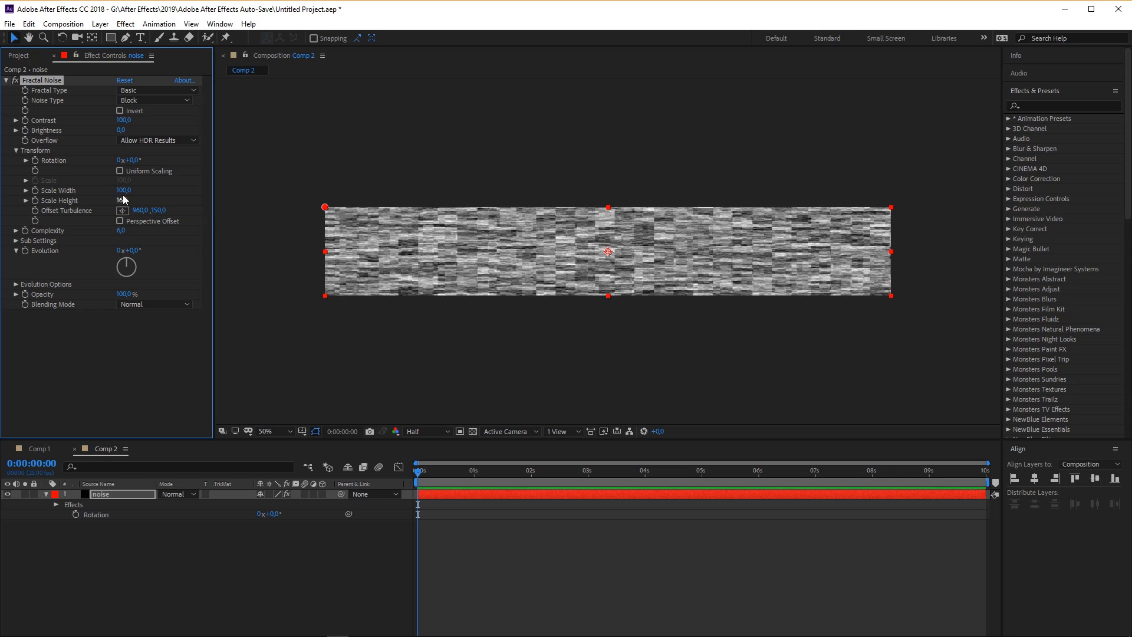
Stretch the noise to a Scale Width of 1368 and set Contrast to 201 and Brightness to -48.
left_click_drag(123, 190, 371, 191)
mouse_move(121, 130)
left_mouse_down()
mouse_move(95, 134)
mouse_move(150, 118)
mouse_move(217, 119)
mouse_move(140, 117)
left_mouse_up()
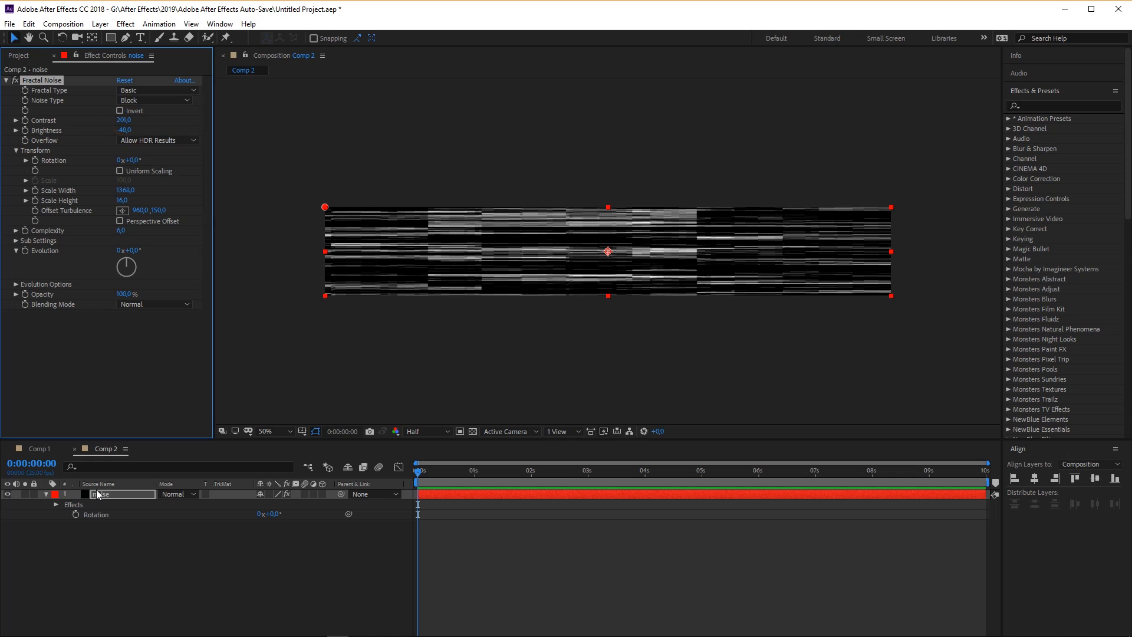
Apply the Tint effect to the noise layer and map white to the cyan blue 00DEFF.
left_click(97, 496)
key("t")
key("ctrl+space")
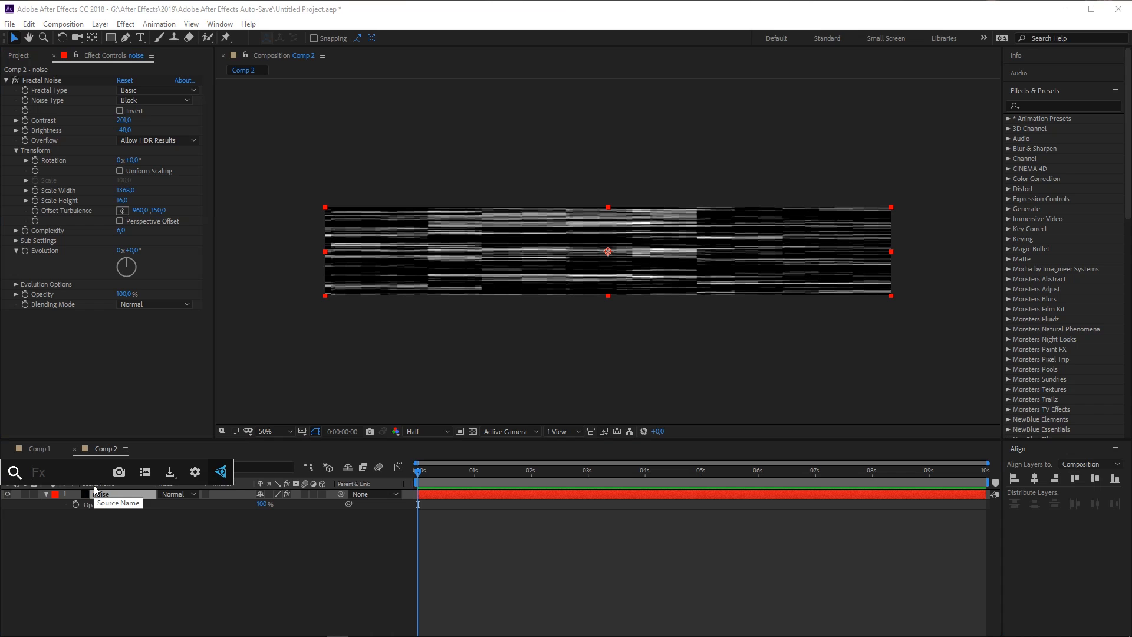
type("int")
key("Return")
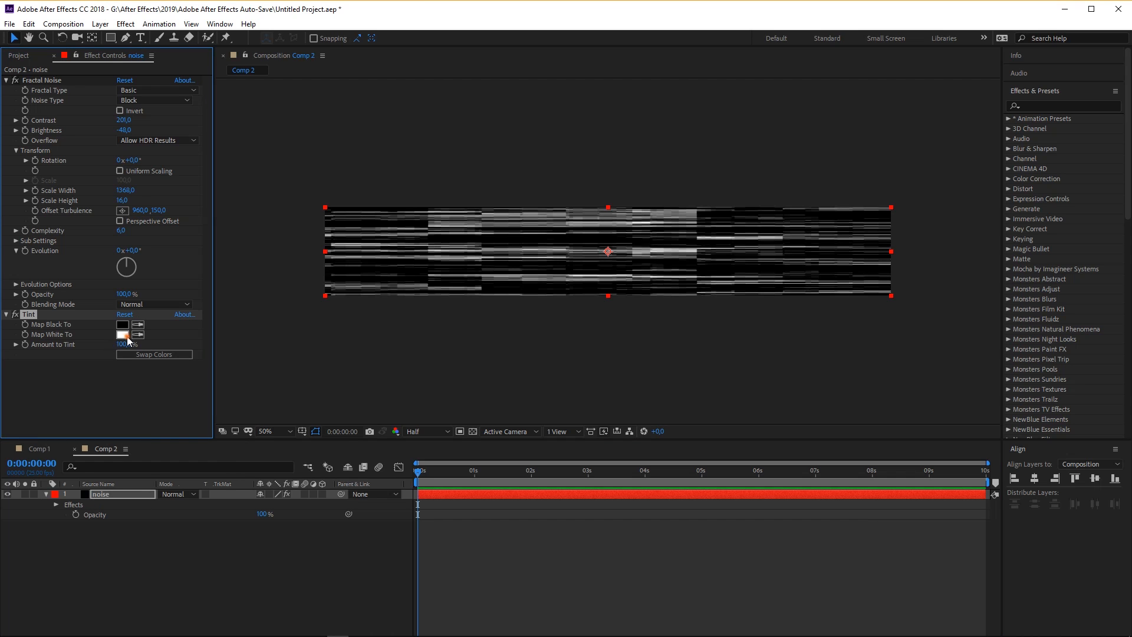
left_click(123, 335)
mouse_move(217, 319)
left_mouse_down()
mouse_move(200, 306)
mouse_move(206, 262)
mouse_move(245, 226)
left_mouse_up()
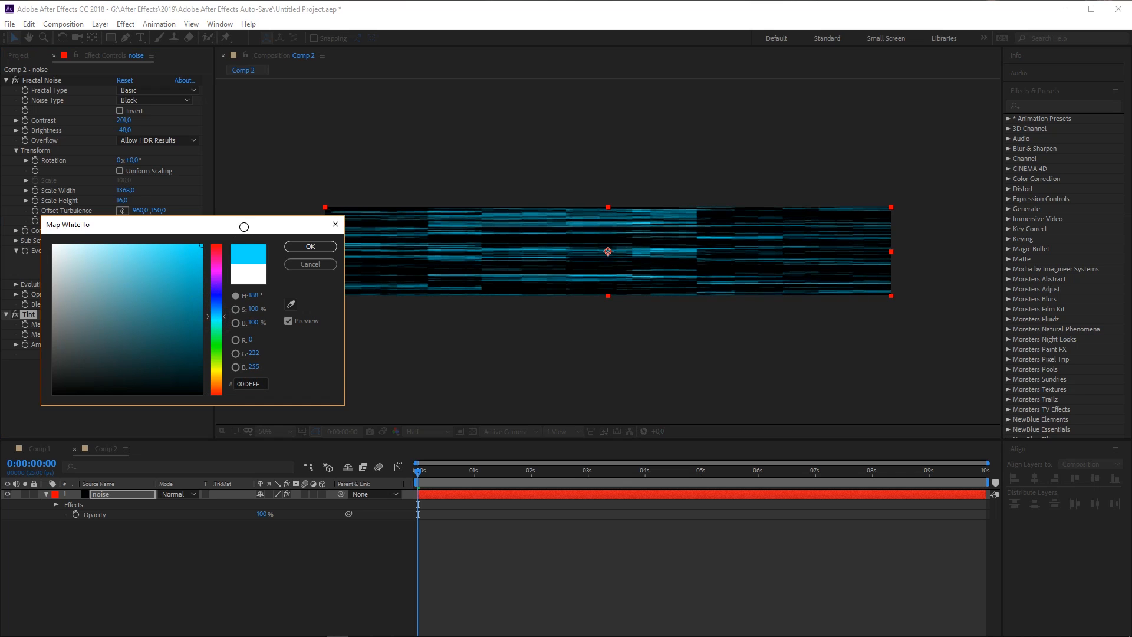
left_click(310, 246)
Set the Fractal Noise Contrast to 331 and Brightness to -67.
left_click(124, 119)
mouse_move(124, 119)
left_mouse_down()
mouse_move(209, 118)
mouse_move(109, 133)
left_mouse_up()
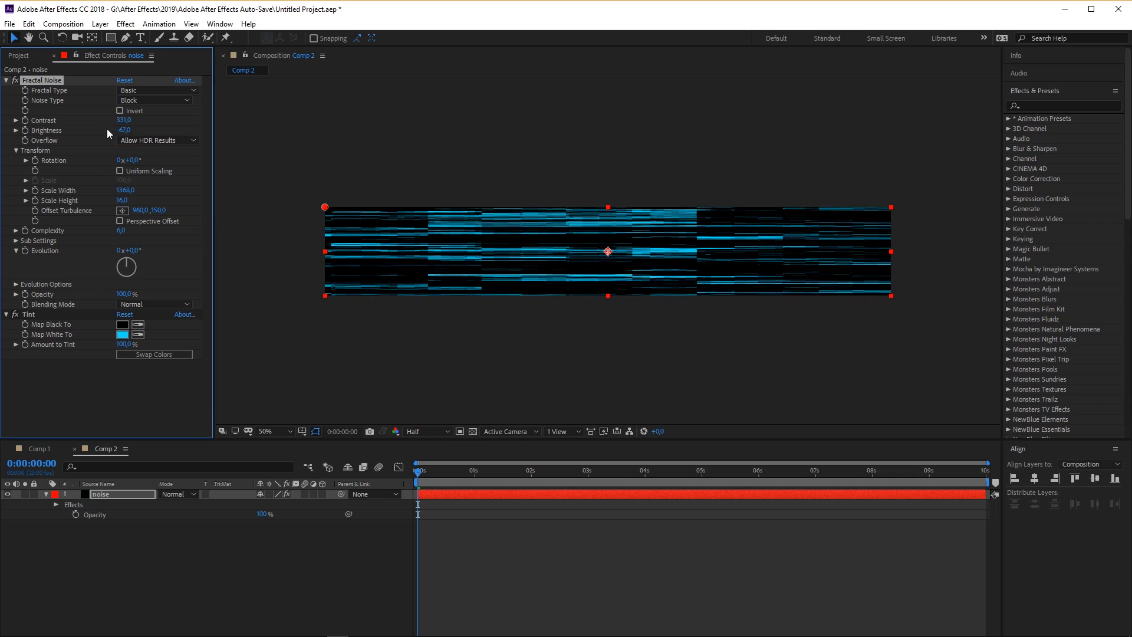
left_click(7, 315)
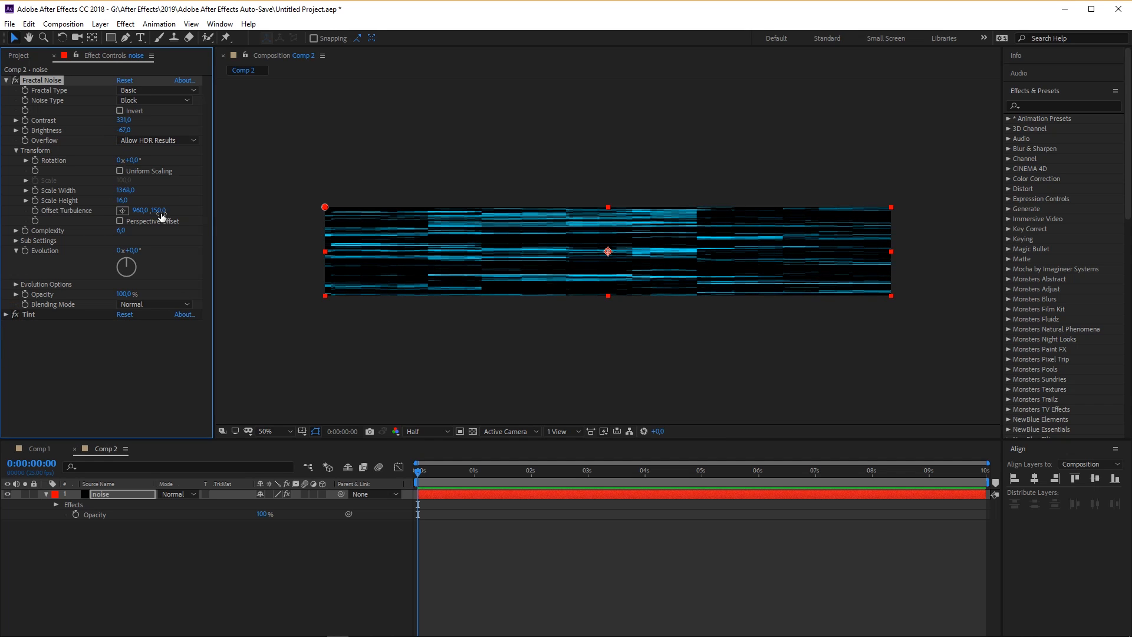
Keyframe Offset Turbulence from the start to 6811, 150 at 0:00:09:24 and preview the moving streaks.
left_click(35, 210)
left_click_drag(431, 470, 983, 470)
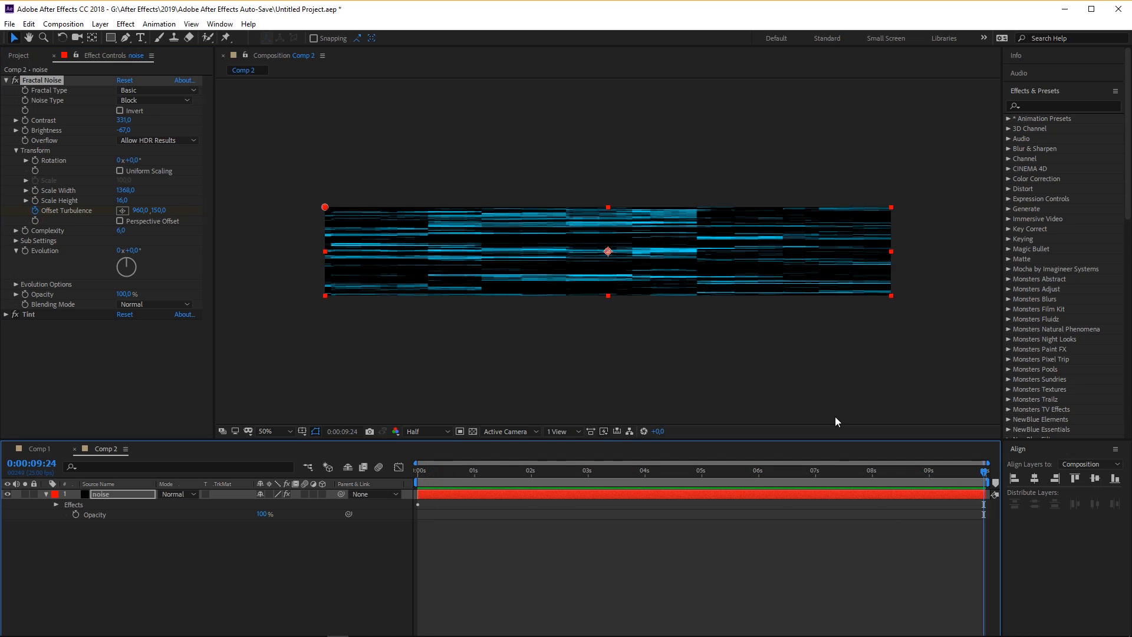
left_click_drag(139, 210, 223, 167)
left_click_drag(140, 210, 191, 407)
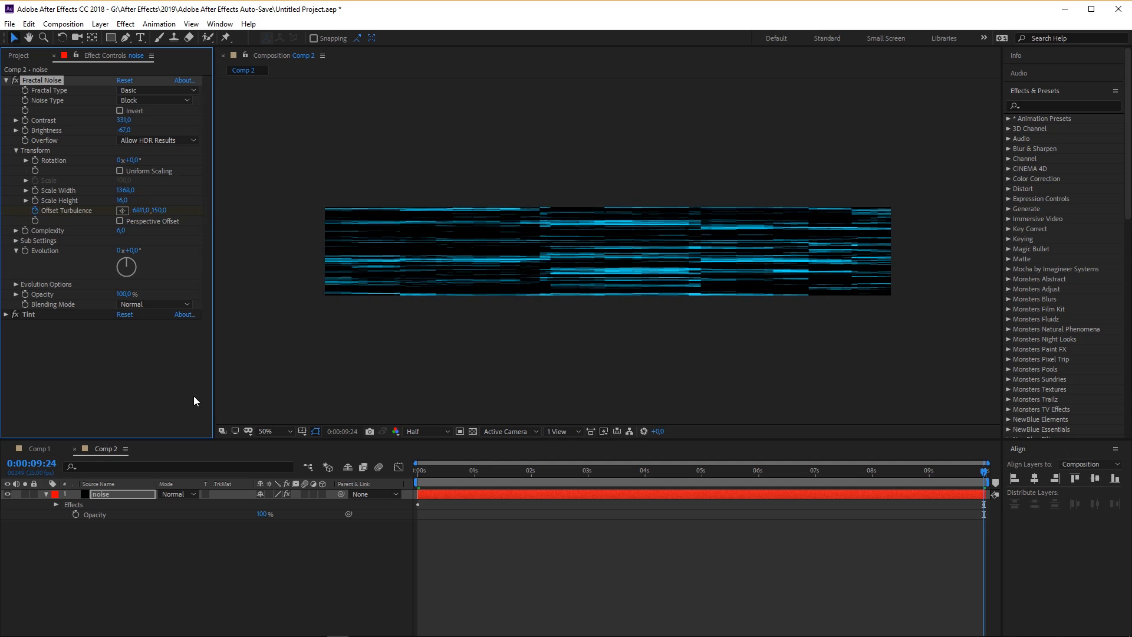
key("space")
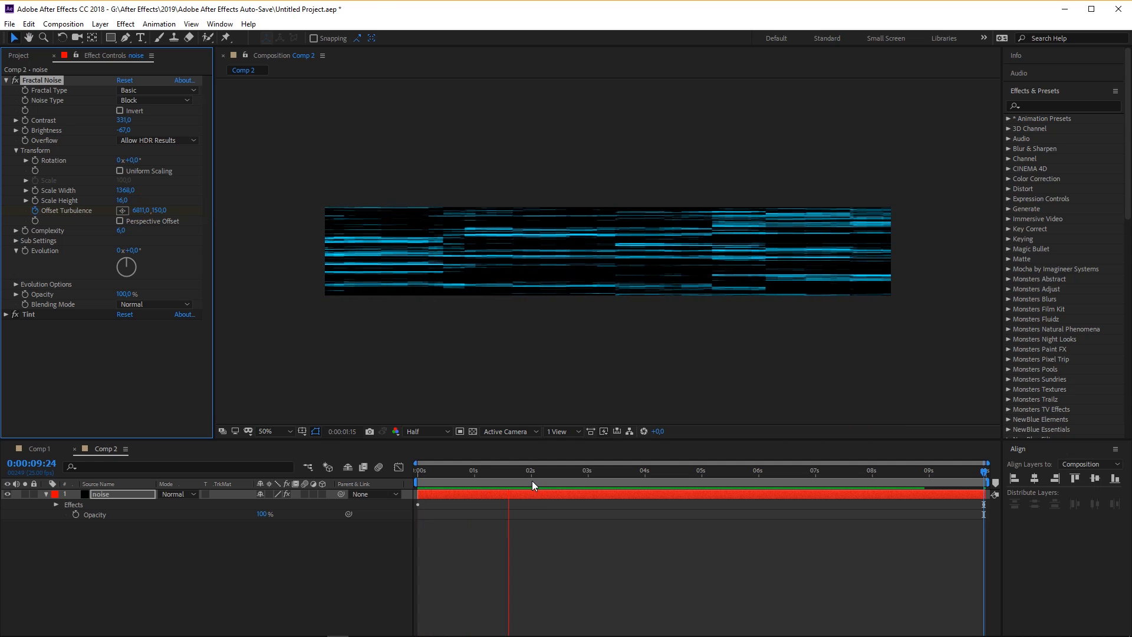
Raise the ending Offset Turbulence keyframe to 21359, 150 and preview the faster streaks.
key("space")
left_click_drag(134, 210, 959, 261)
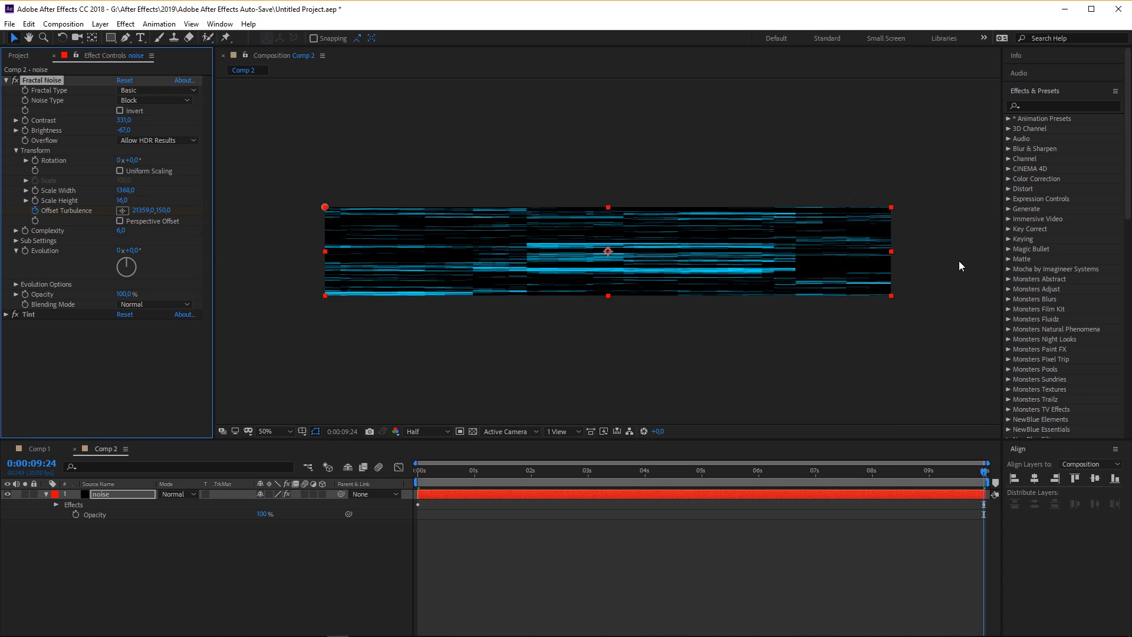
key("space")
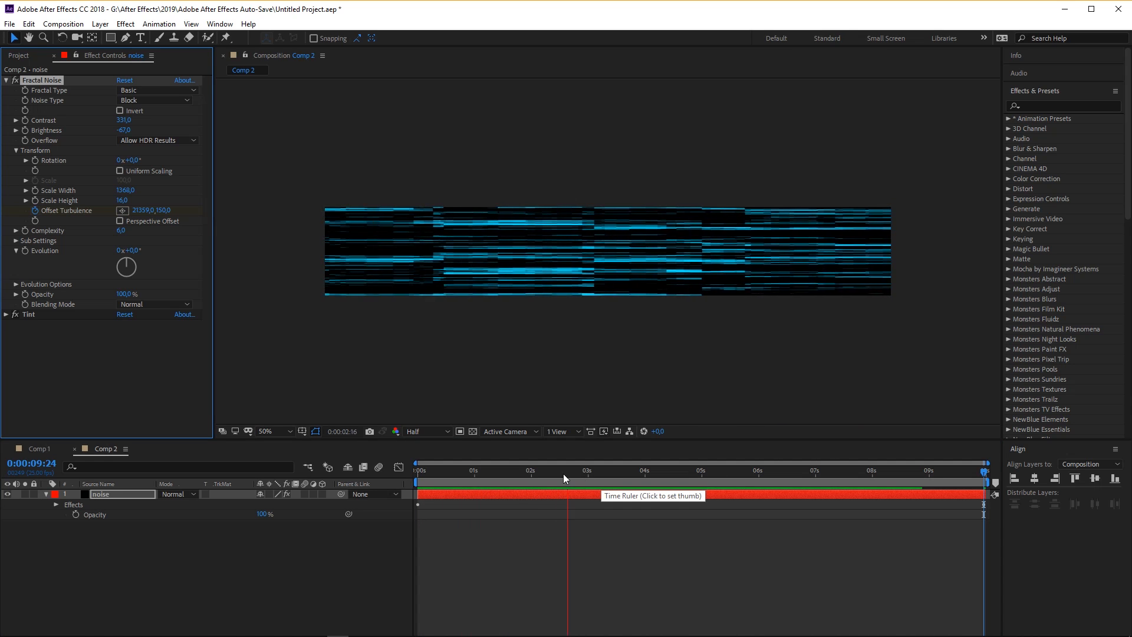
key("space")
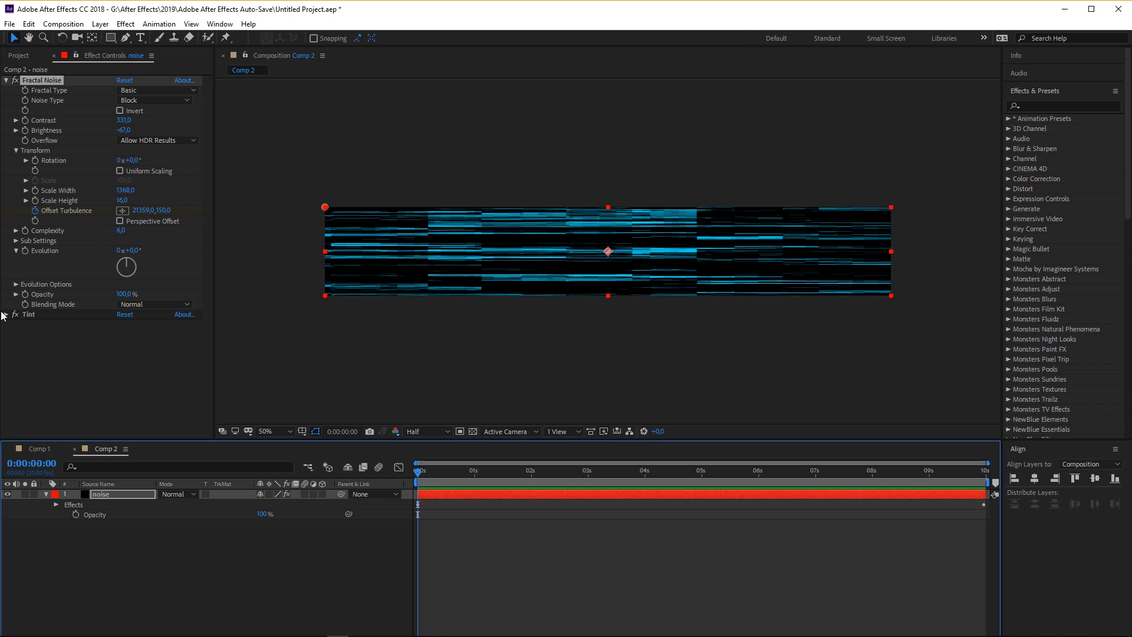
Add the expression time*150 to the Fractal Noise Evolution and preview the changing streaks.
left_click(25, 251, "alt")
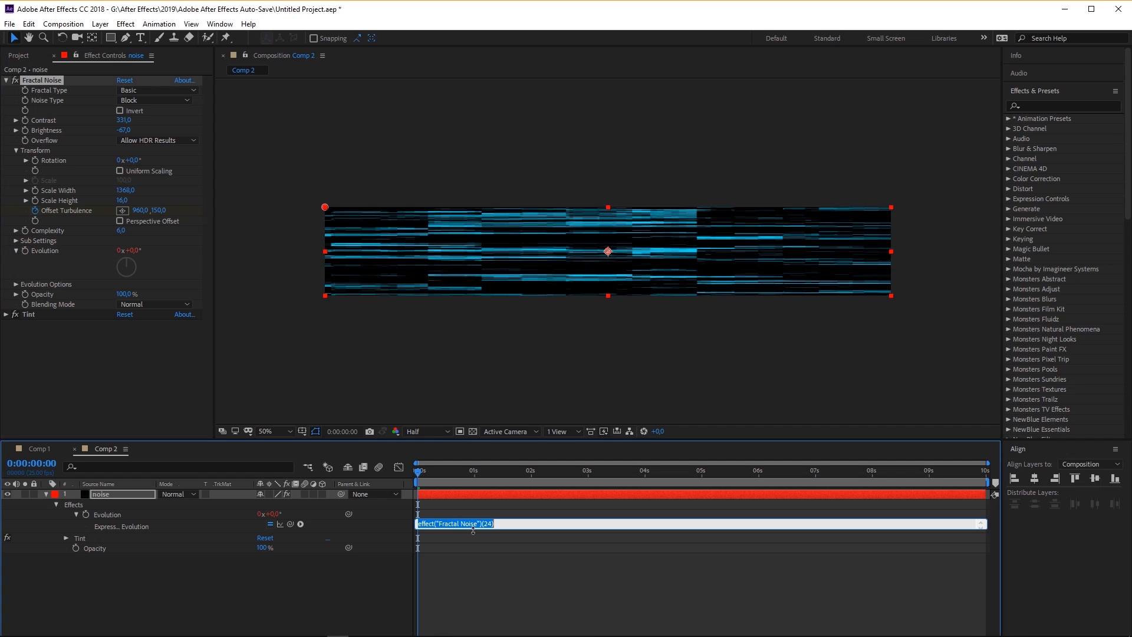
type("time*150")
key("KP_Enter")
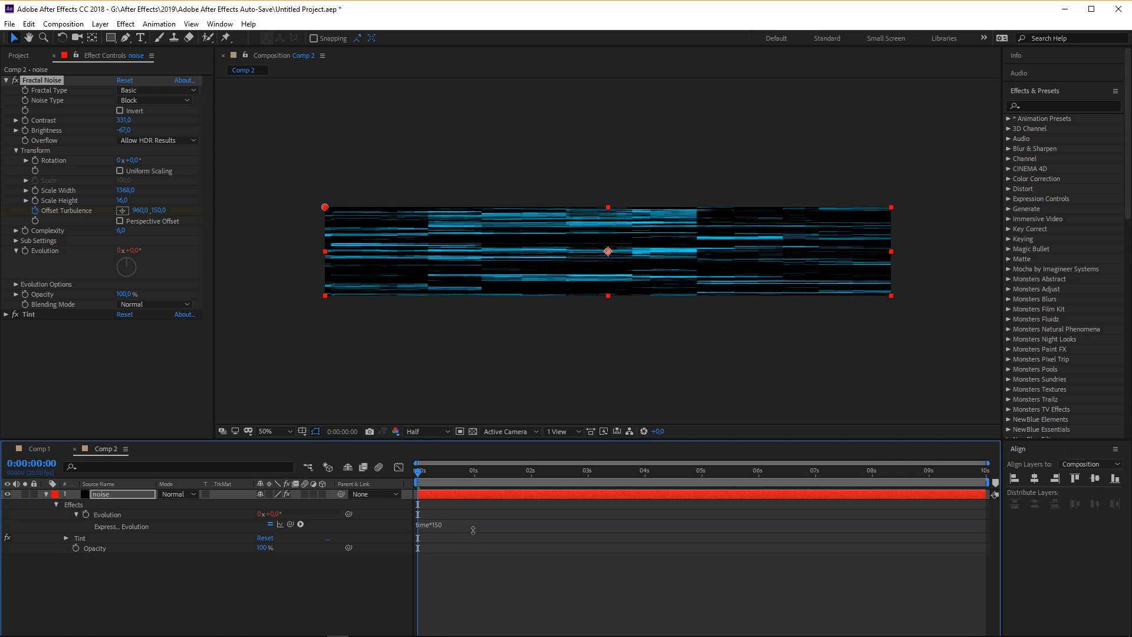
key("space")
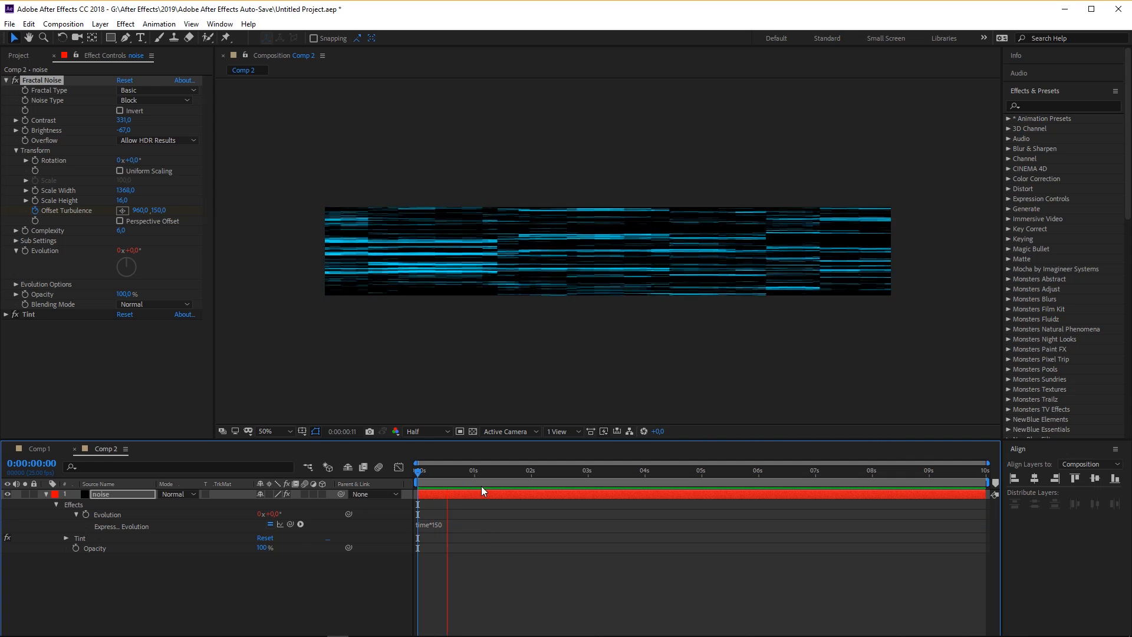
left_click(579, 476)
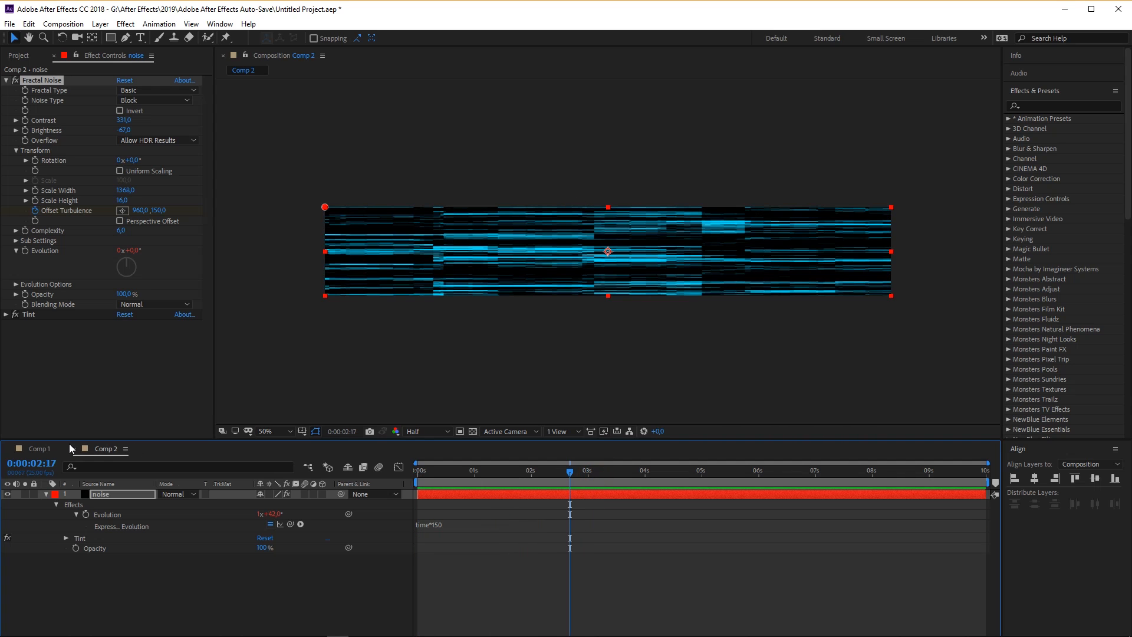
Place Comp 2 beneath the 3D layer in Comp 1 and hide it.
left_click(43, 446)
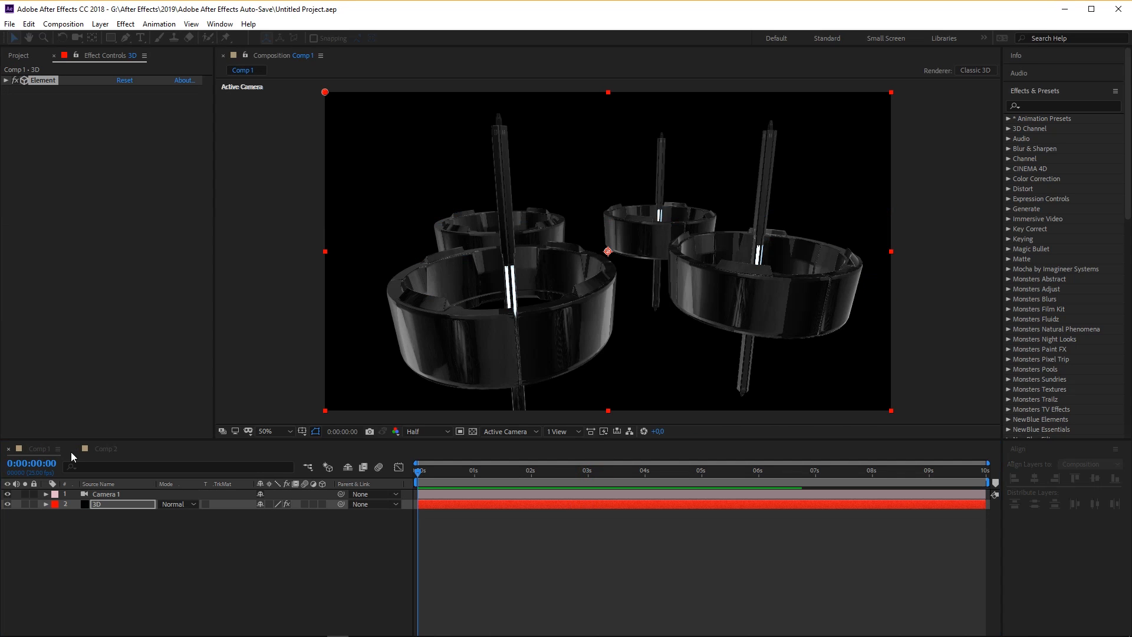
left_click(18, 55)
left_click(32, 165)
left_click_drag(38, 172, 73, 550)
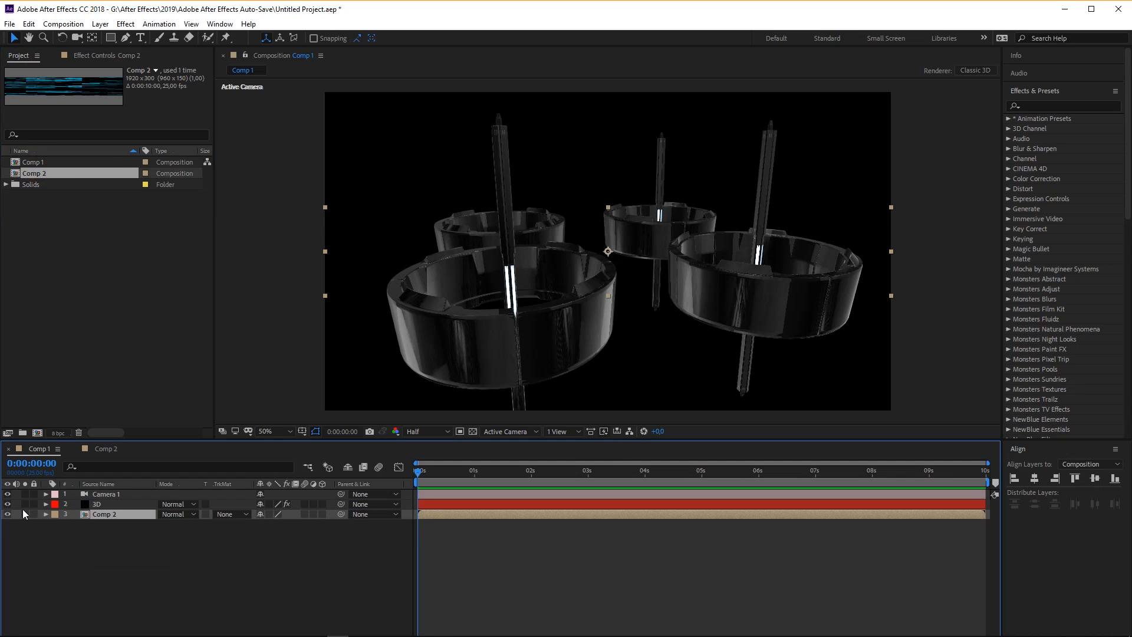
left_click(7, 514)
Assign the Comp 2 layer as Layer 1 in the Custom Texture Maps of the 3D layer's Element effect.
left_click(97, 504)
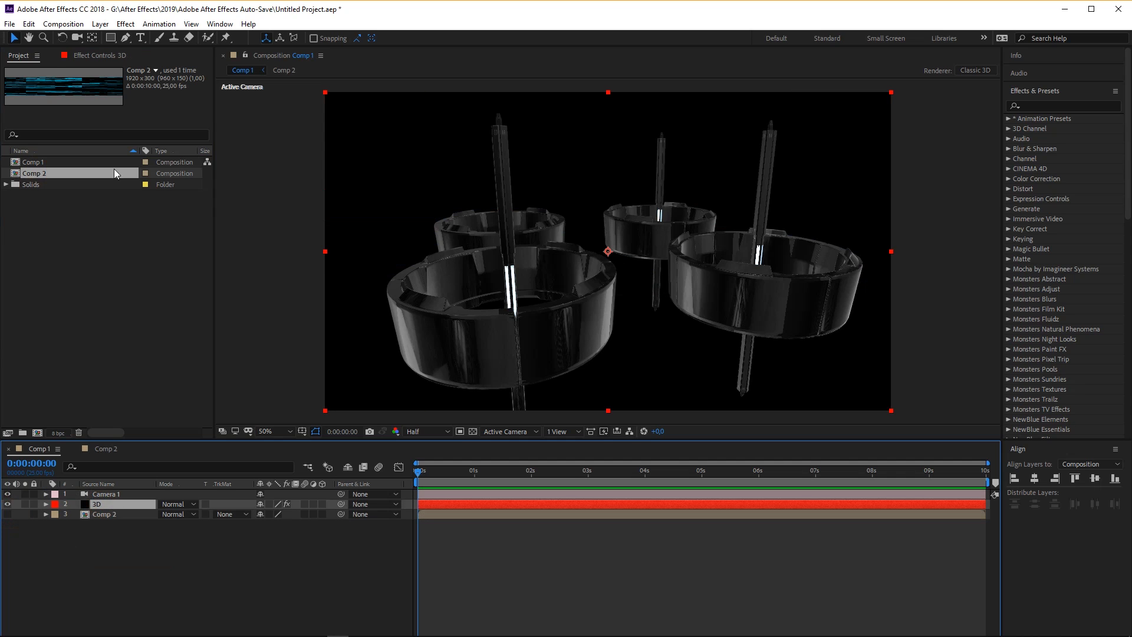
left_click(98, 55)
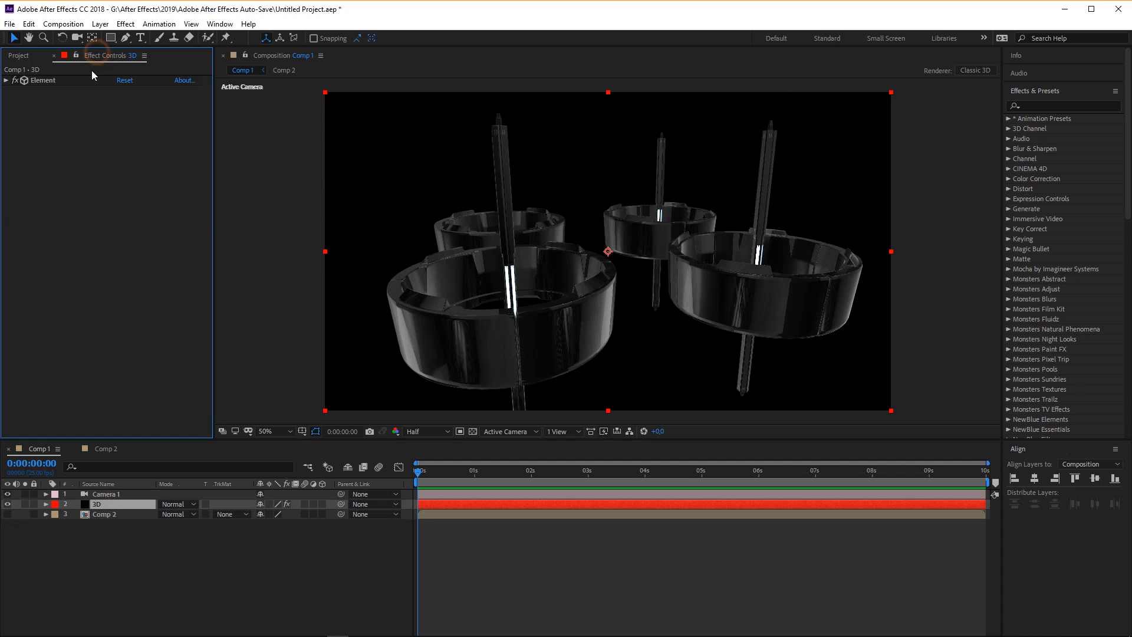
left_click(5, 80)
left_click(16, 189)
left_click(26, 209)
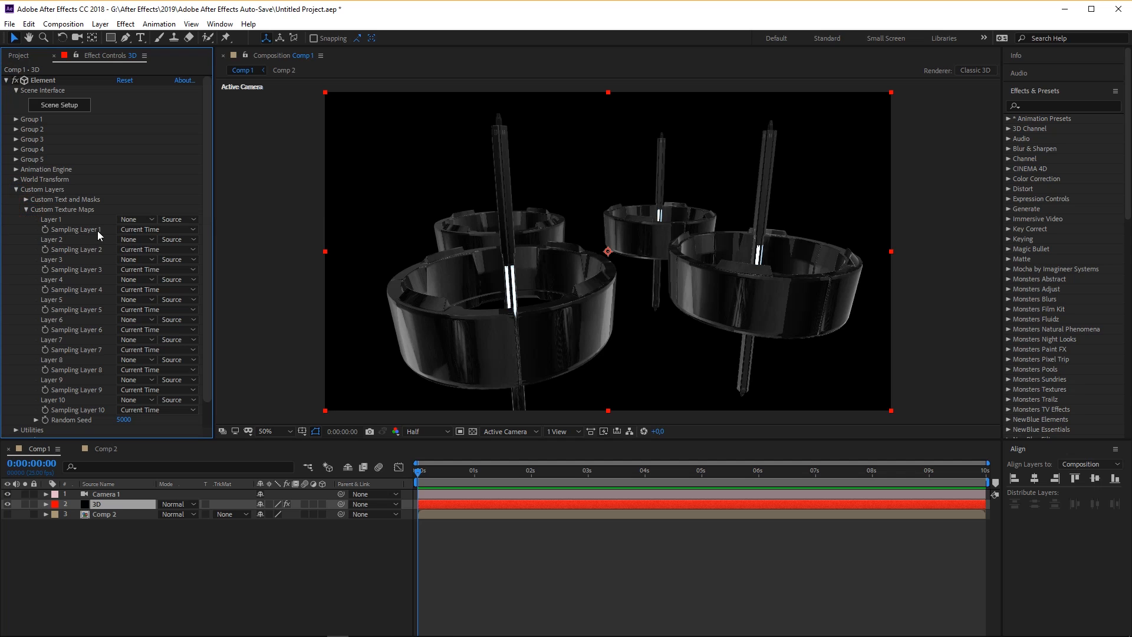
left_click(133, 220)
left_click(144, 265)
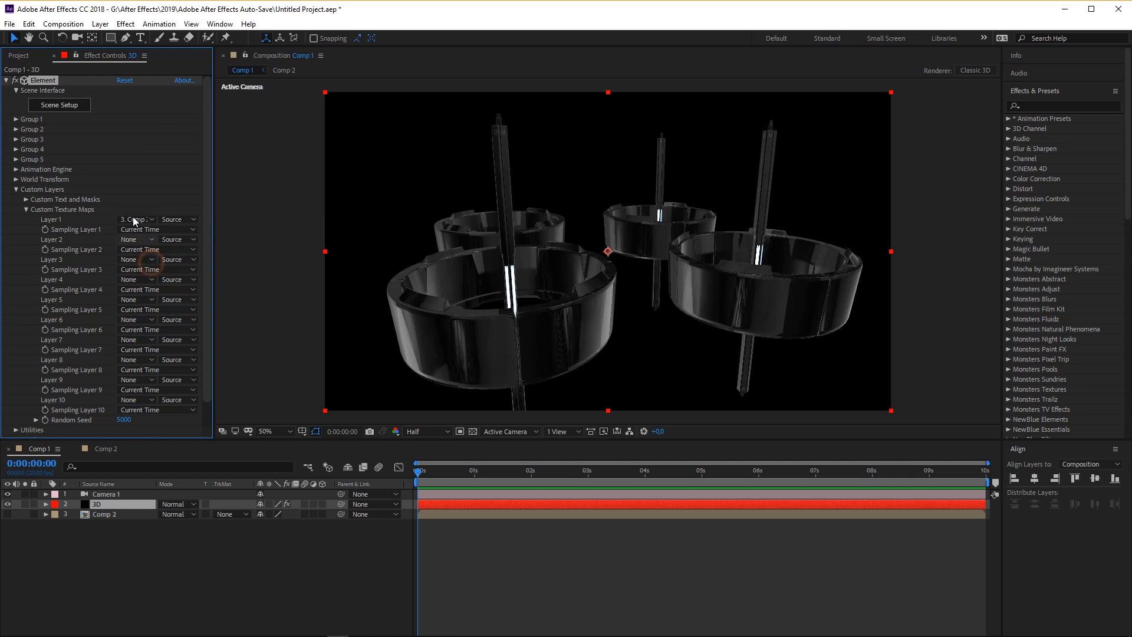
Open Element's Scene Setup and create a Tube model inside the Group Folder.
left_click(76, 107)
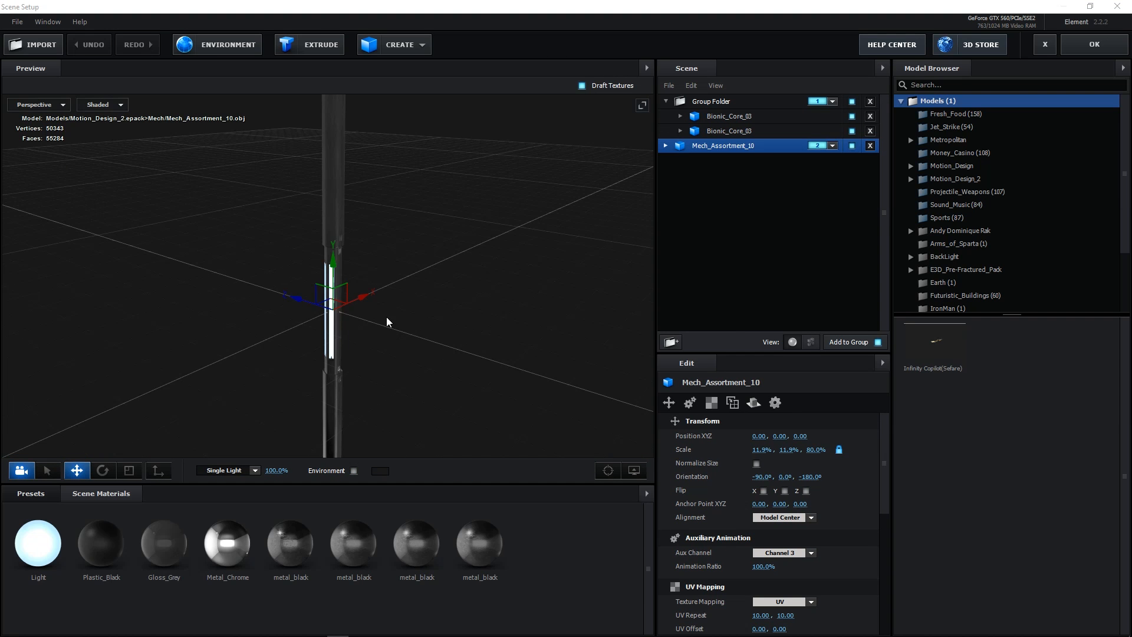
left_click(706, 102)
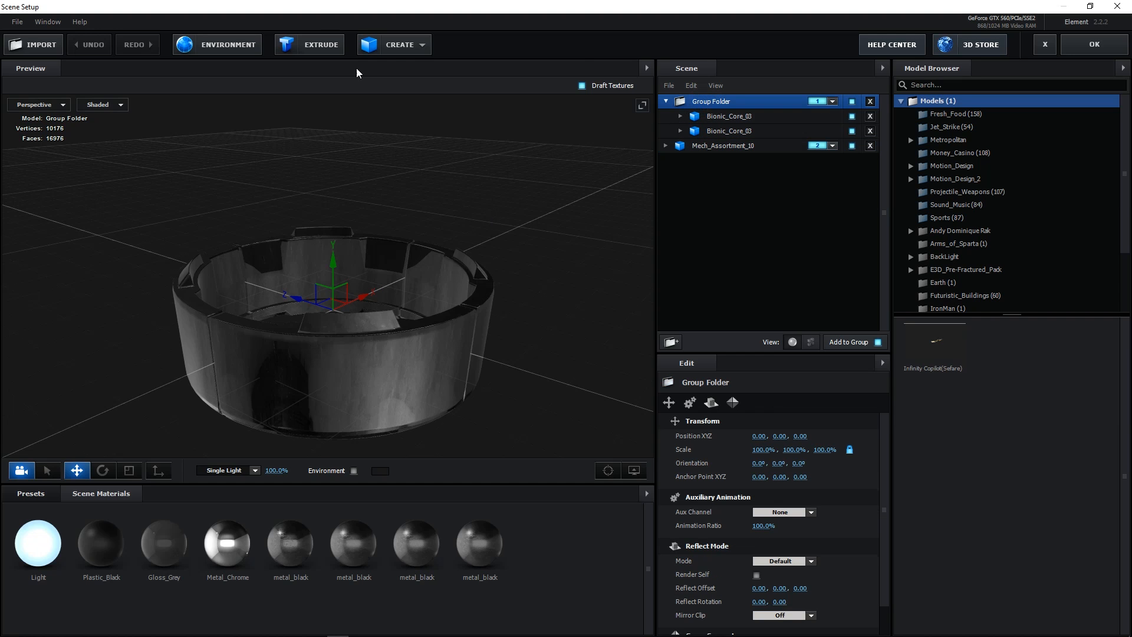
left_click(416, 48)
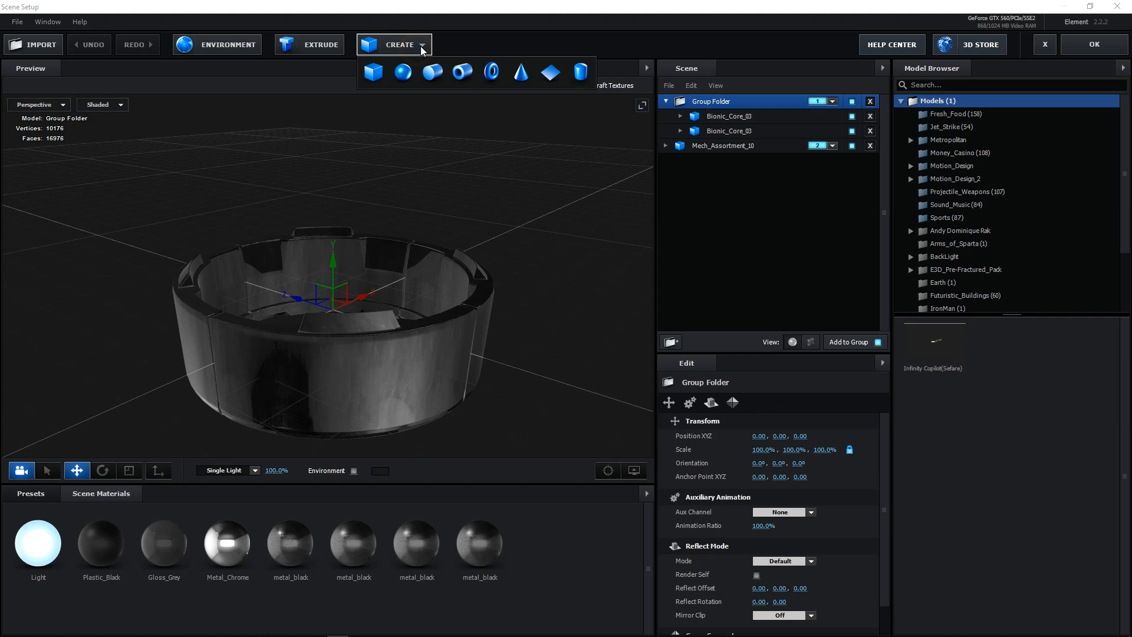
left_click(464, 71)
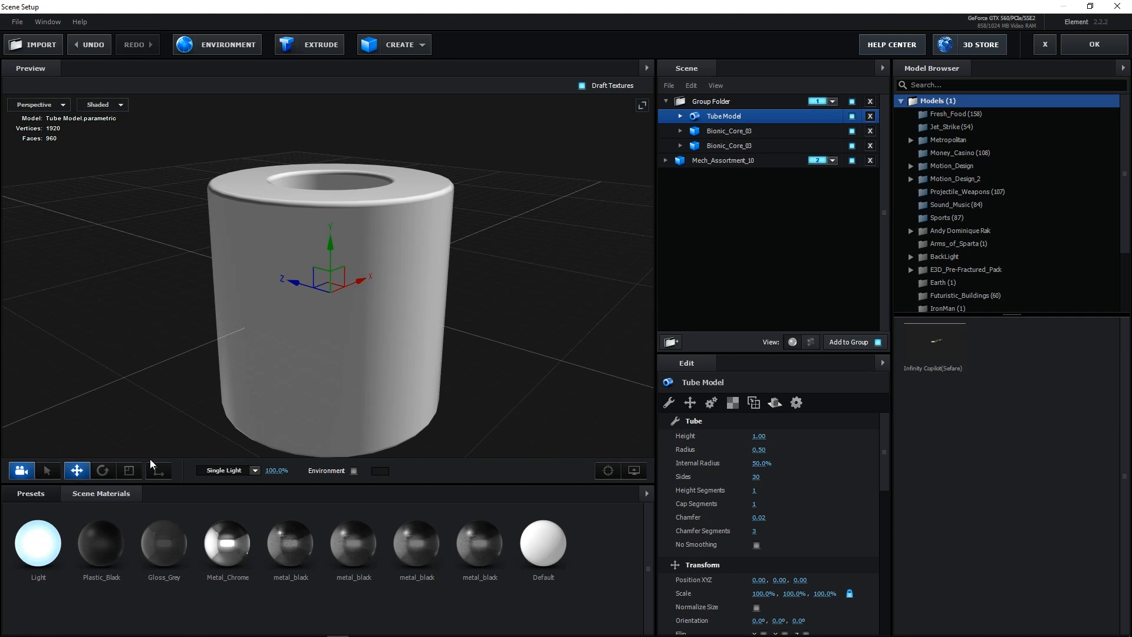
Scale the tube down to 42.4% and flatten its Y scale to 17.0%.
key("r")
left_click_drag(331, 288, 262, 335)
scroll(262, 335, "up", 5)
left_click_drag(334, 245, 335, 301)
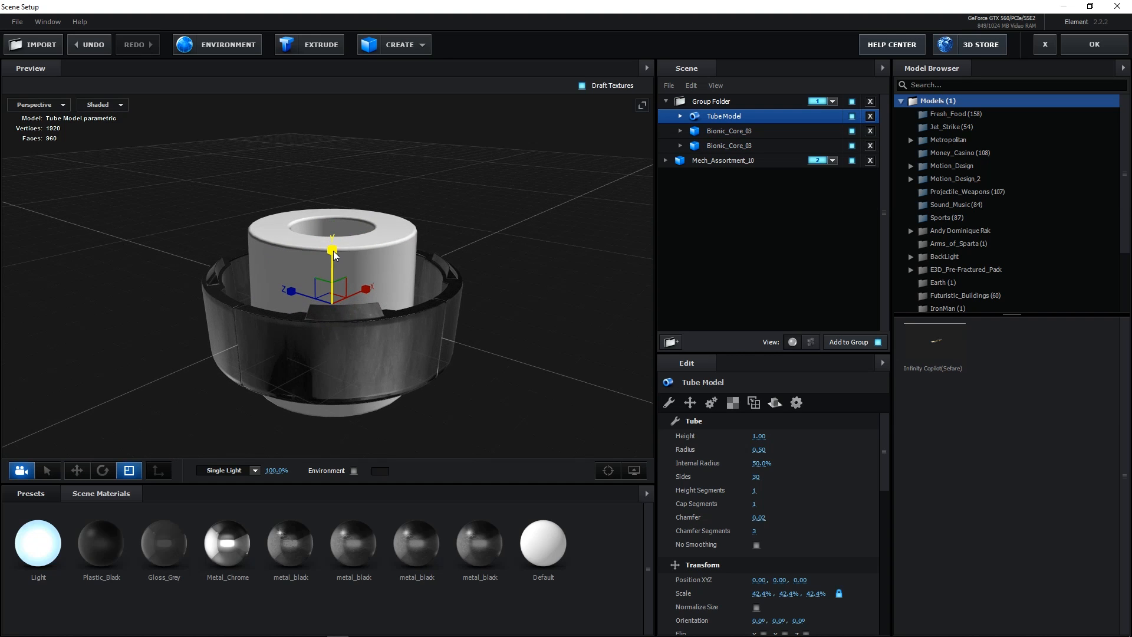
Fit the tube inside the ring by setting its Internal Radius to 95.4% and its scale to 54.0%, 16.7%, 54.0%.
left_click_drag(411, 223, 333, 282)
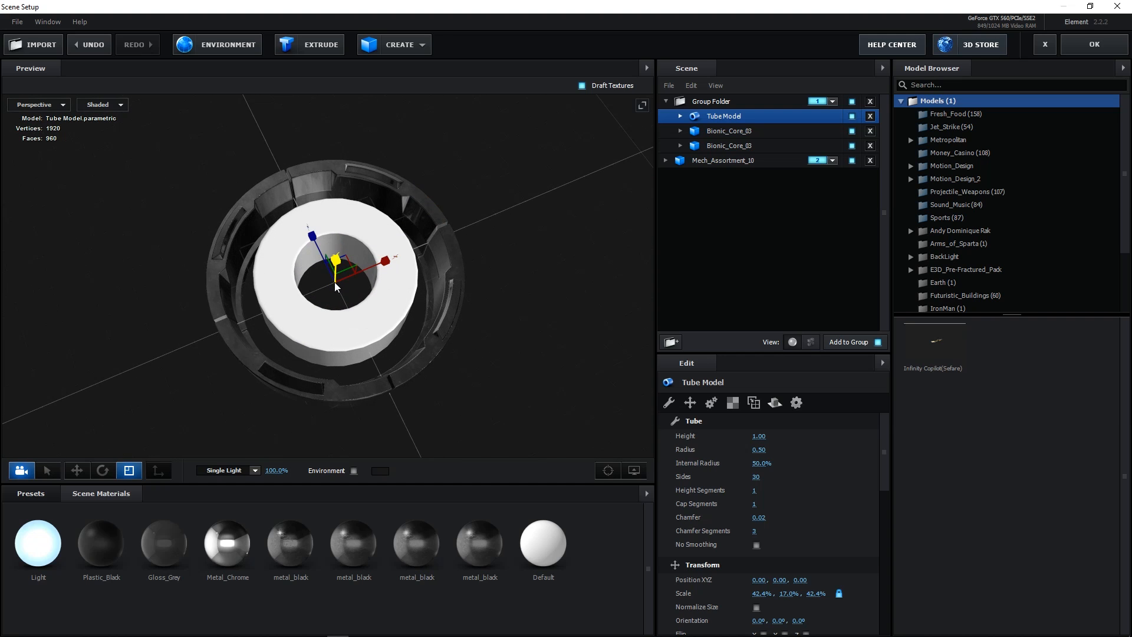
mouse_move(336, 281)
left_mouse_down()
mouse_move(361, 272)
mouse_move(362, 223)
mouse_move(344, 222)
mouse_move(337, 272)
left_mouse_up()
scroll(360, 271, "up", 3)
left_click_drag(762, 463, 884, 458)
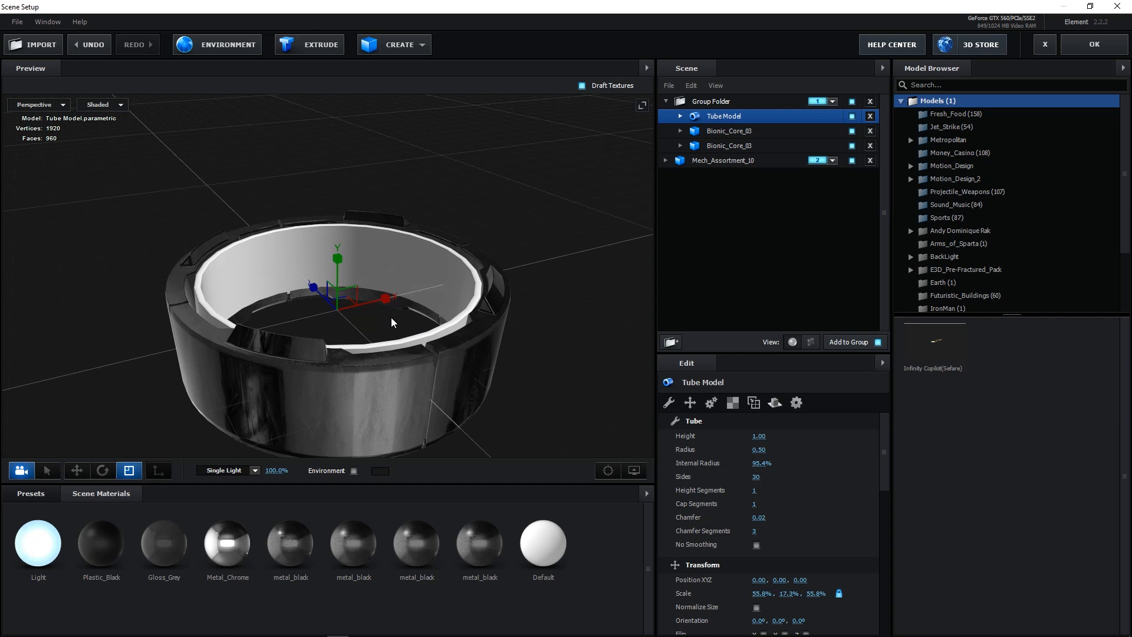
left_click_drag(347, 311, 343, 314)
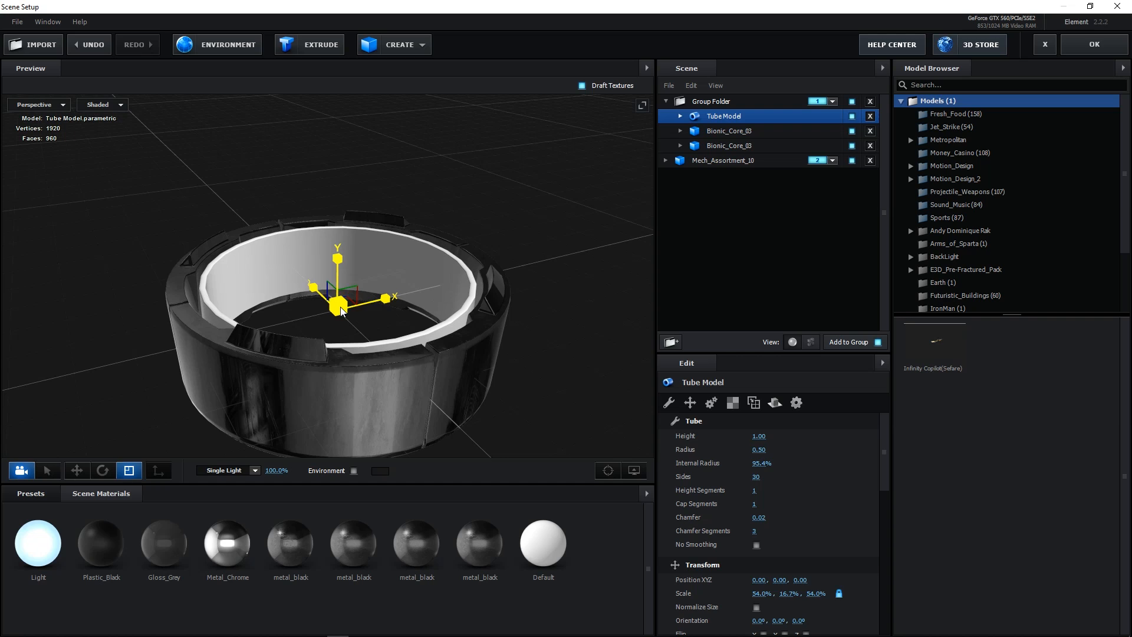
Refine the tube with an Internal Radius of 97.8%, 81 sides and a Y scale of 13.9%.
left_click_drag(756, 465, 773, 464)
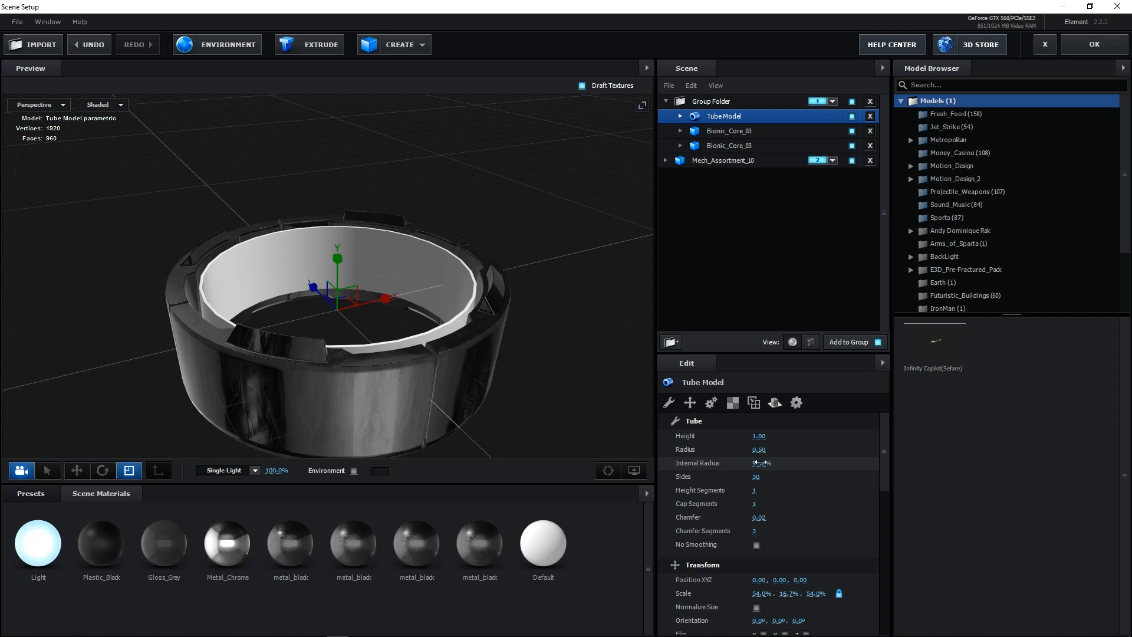
left_click_drag(341, 257, 341, 260)
left_click_drag(761, 463, 853, 465)
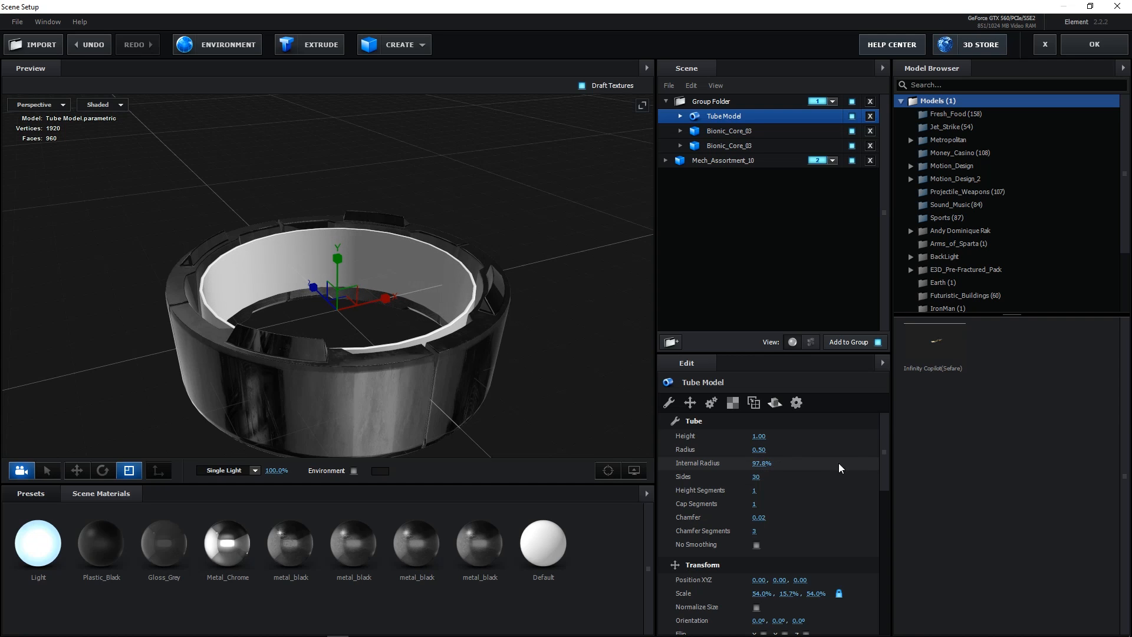
left_click_drag(759, 476, 854, 474)
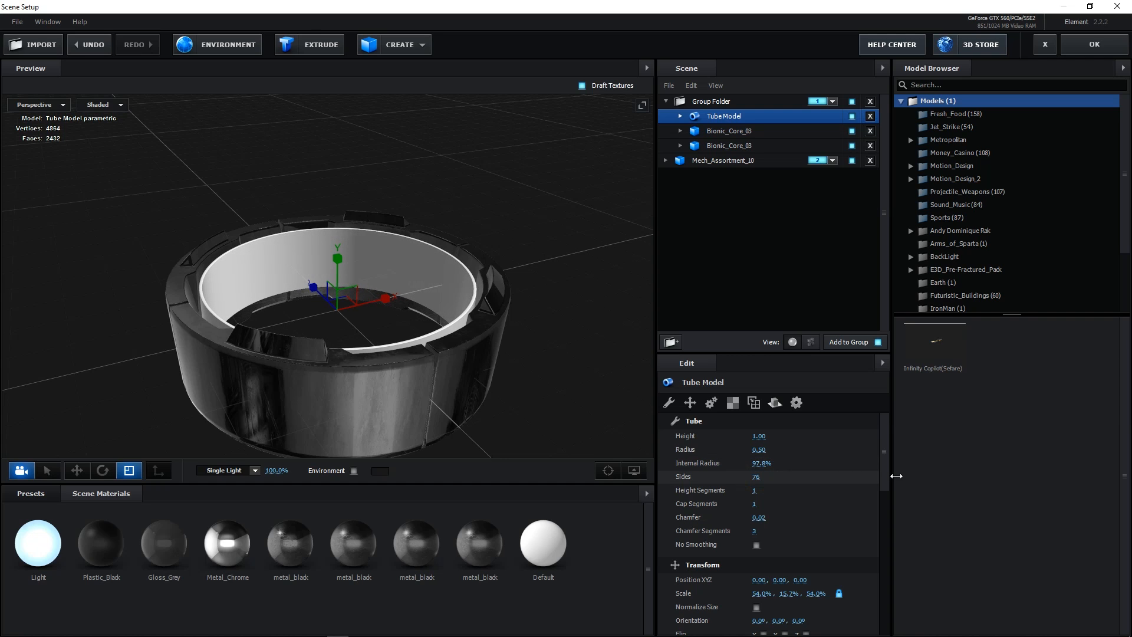
left_click_drag(339, 265, 376, 242)
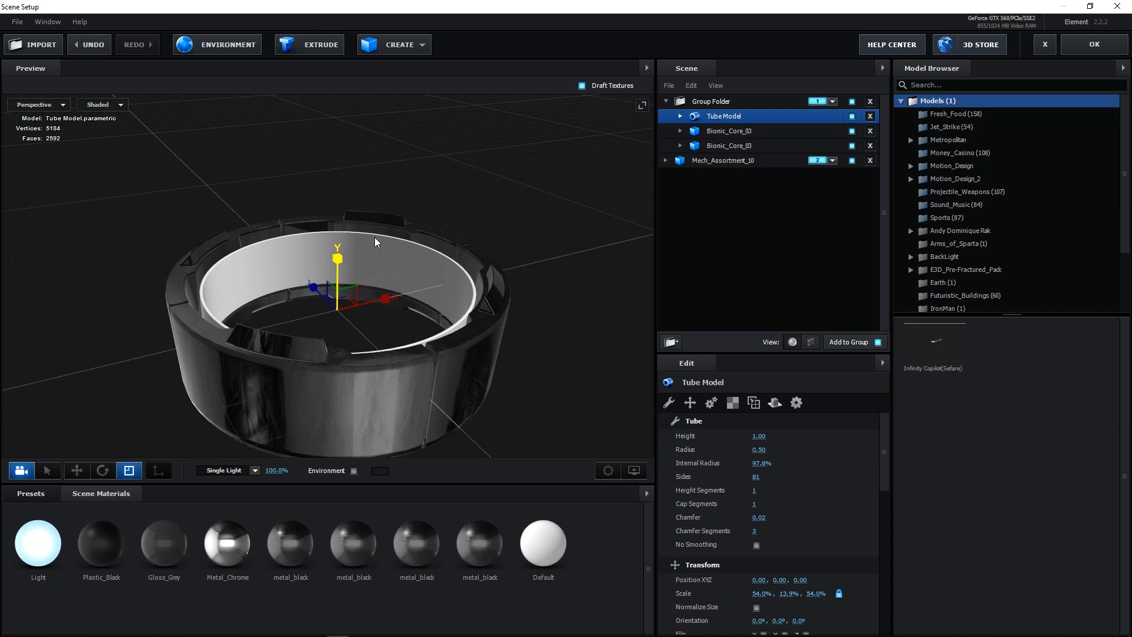
Load Custom Layer 1 [Comp 2] as the Diffuse texture of the tube's Default material.
left_click(681, 117)
left_click(735, 130)
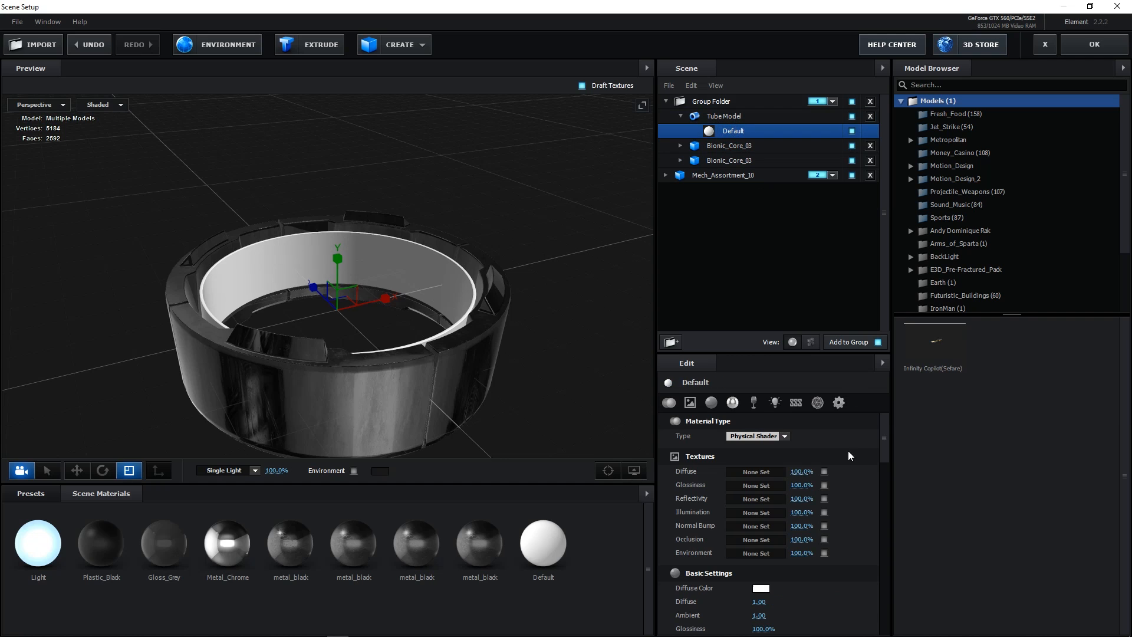
left_click(760, 471)
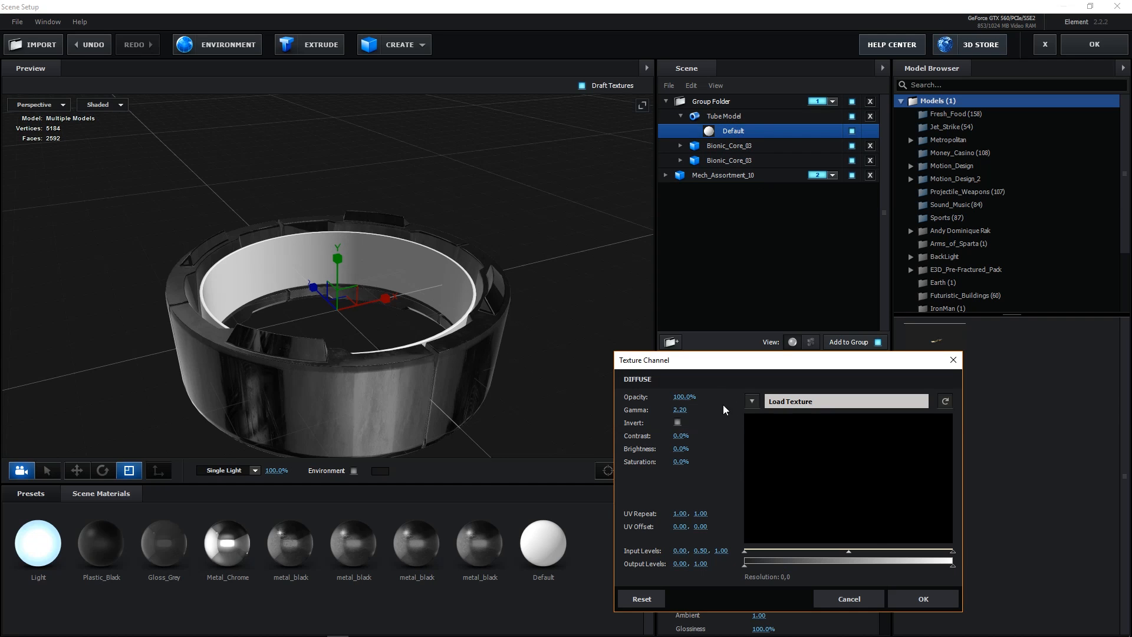
left_click(765, 402)
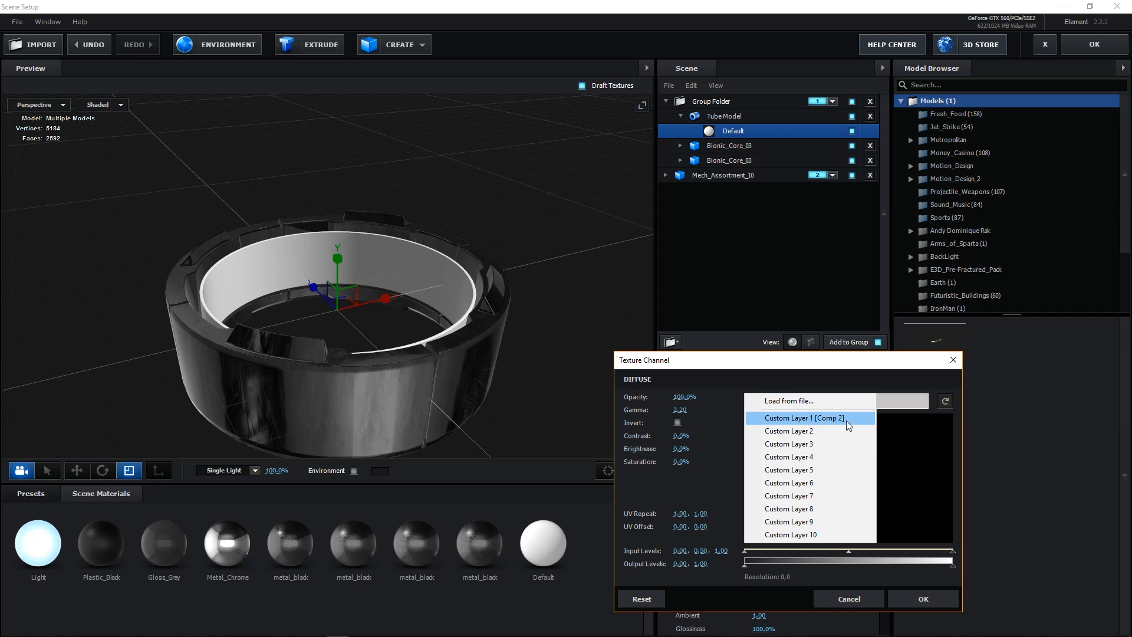
left_click(847, 420)
left_click(911, 594)
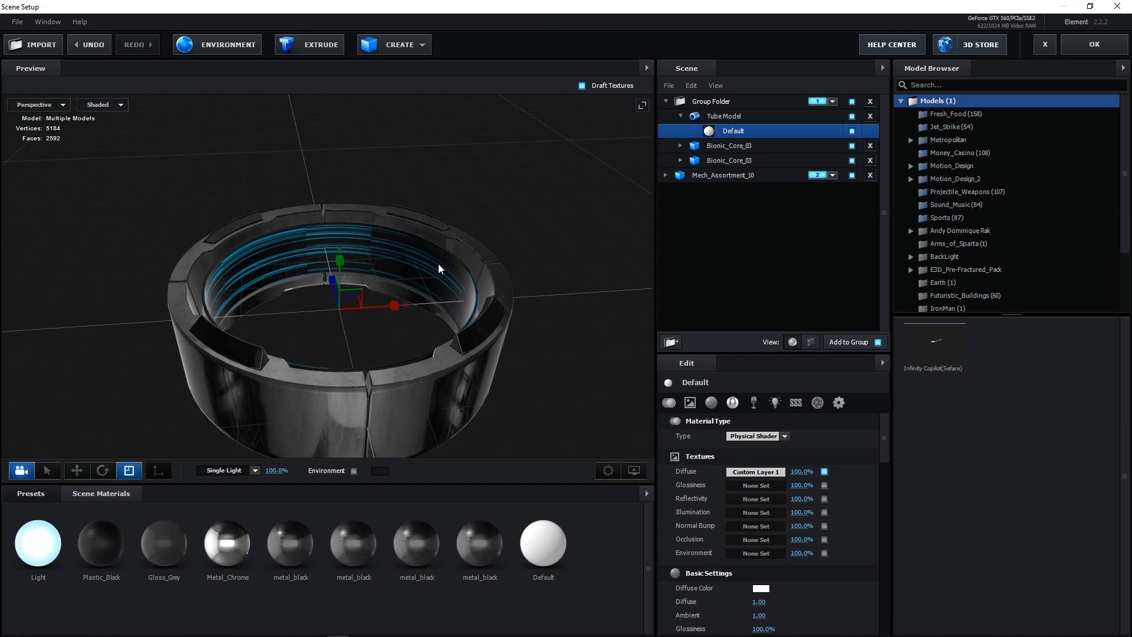
Set the Glossiness and Environment Multiplier of the tube's material to 0%.
scroll(737, 508, "down", 4)
scroll(785, 561, "up", 5)
scroll(780, 558, "down", 3)
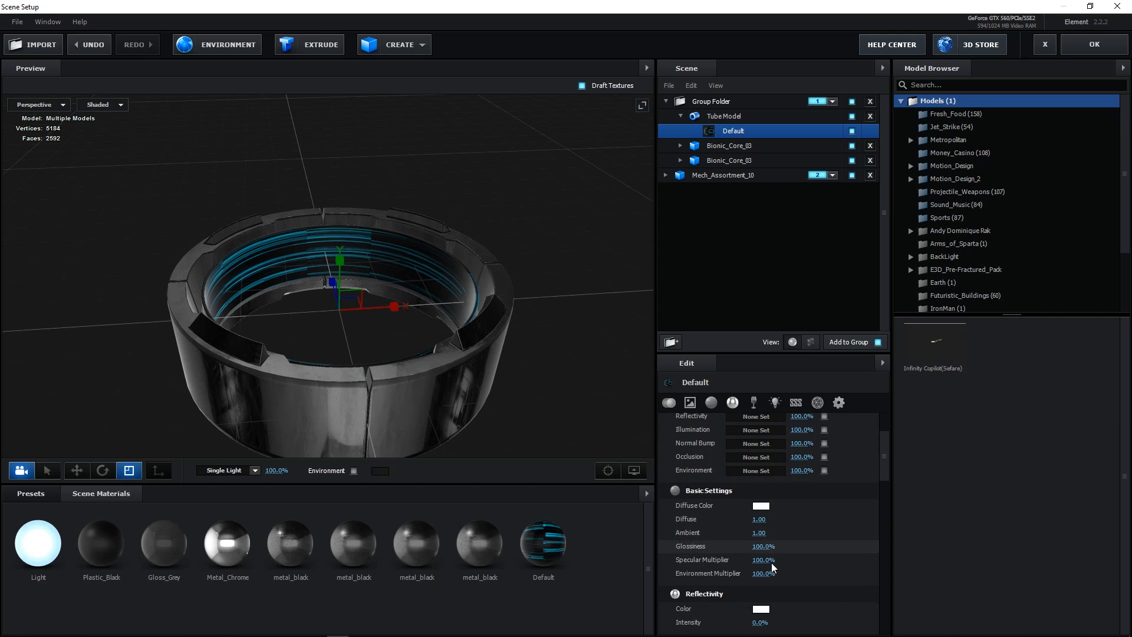
left_click_drag(763, 546, 582, 549)
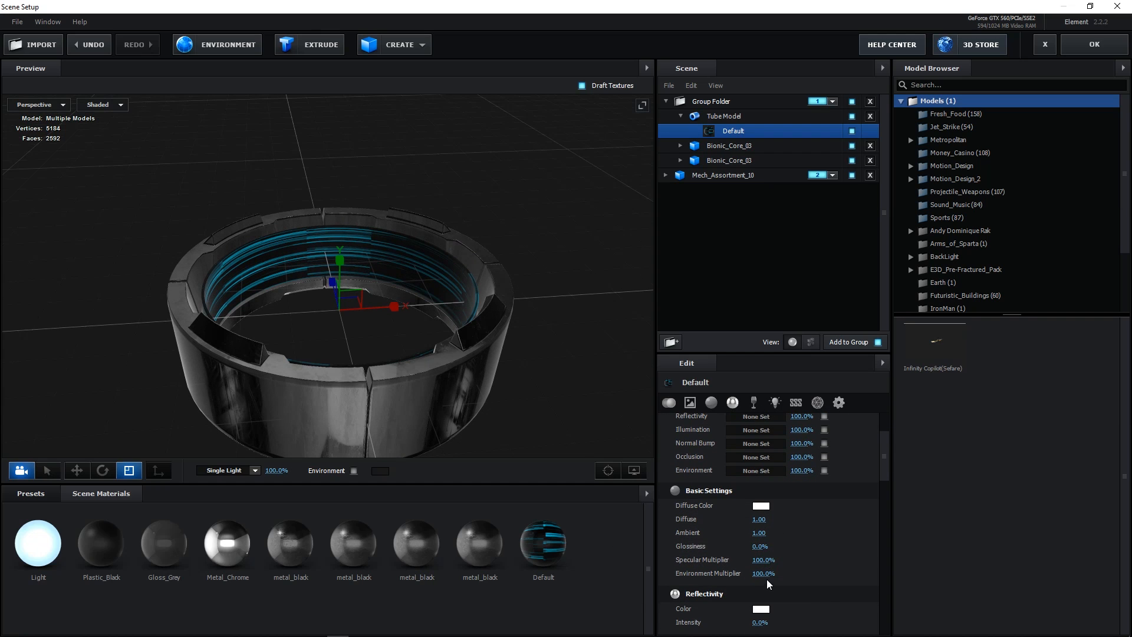
left_click_drag(769, 584, 590, 584)
Make the tube's material illuminate with its diffuse color, using an Intensity of 231% and a Fresnel of 0.49.
scroll(803, 560, "down", 3)
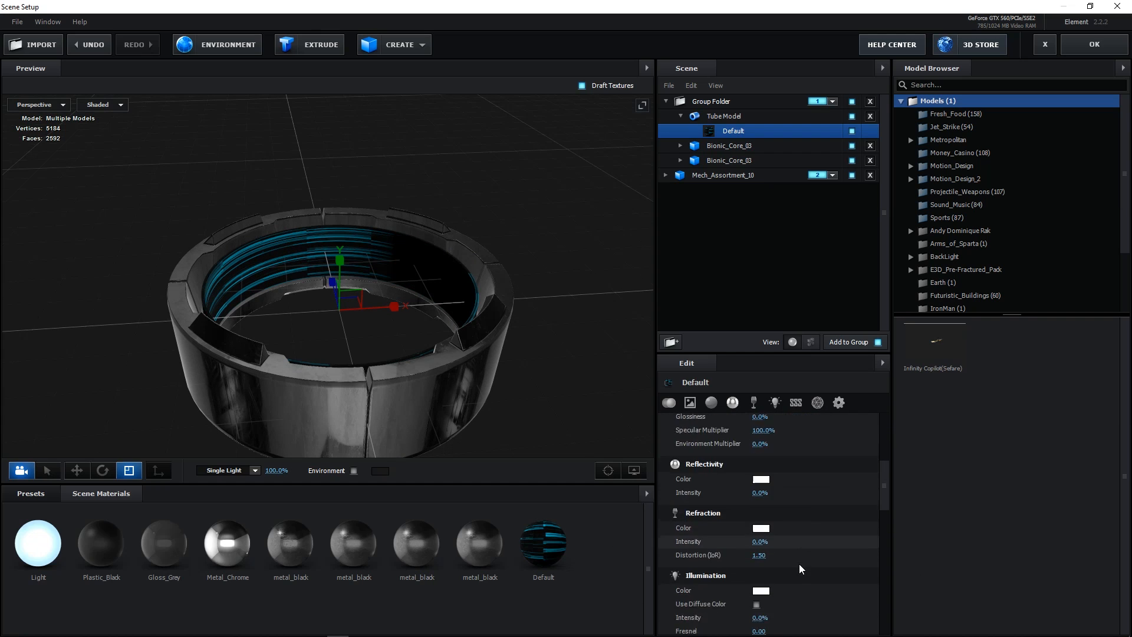
scroll(798, 564, "down", 5)
scroll(799, 564, "down", 5)
scroll(798, 563, "up", 4)
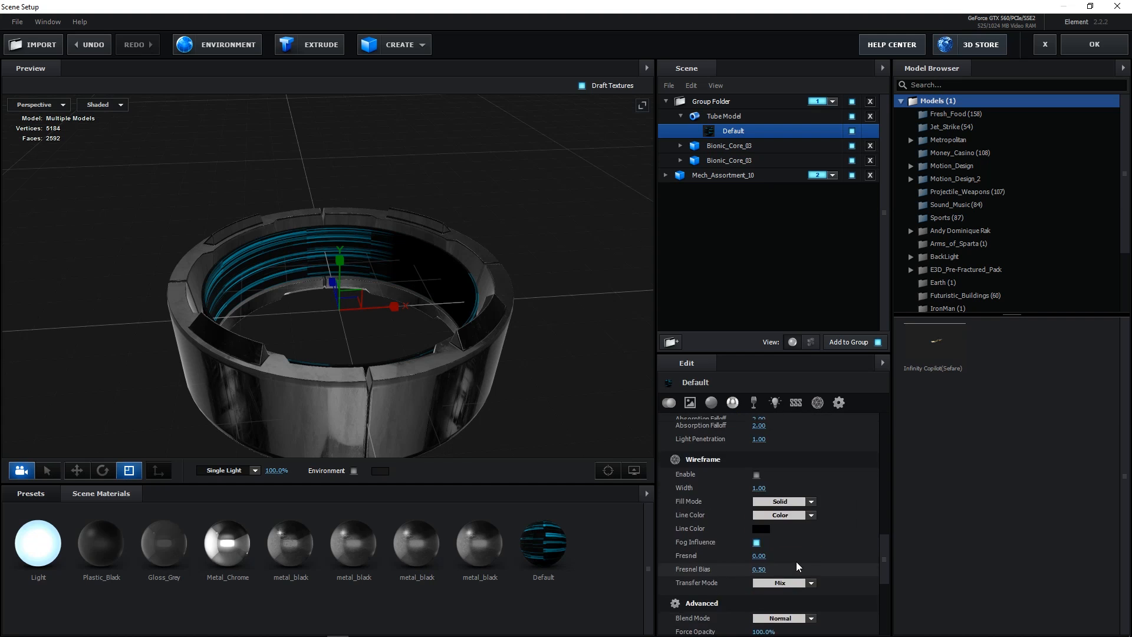
scroll(796, 562, "up", 6)
left_click(757, 506)
left_click_drag(760, 519, 889, 526)
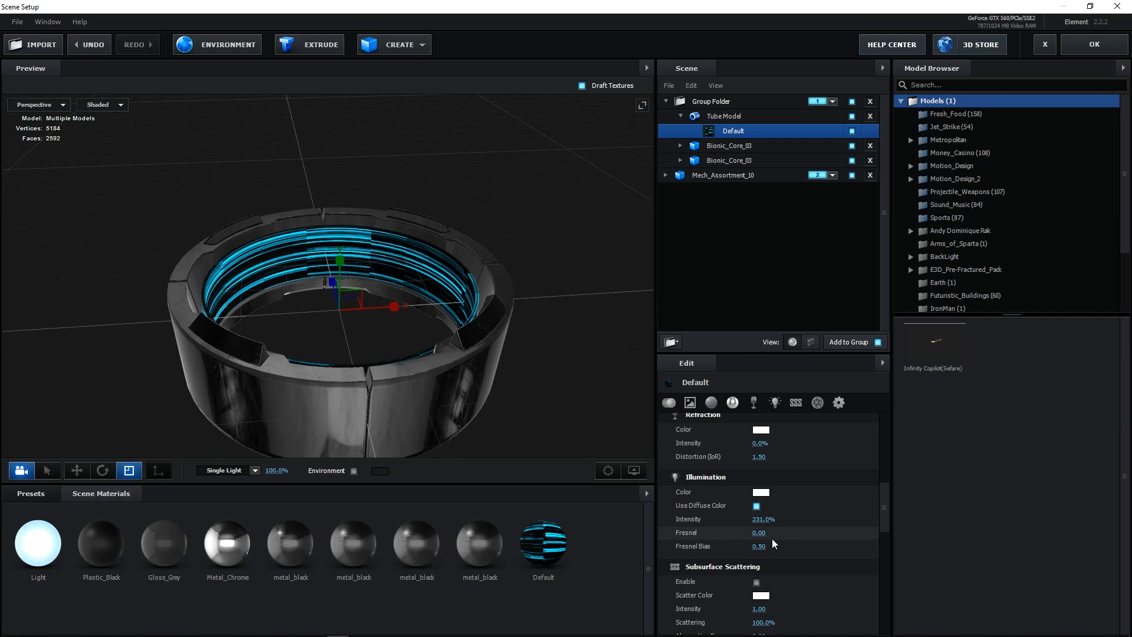
left_click_drag(761, 534, 777, 534)
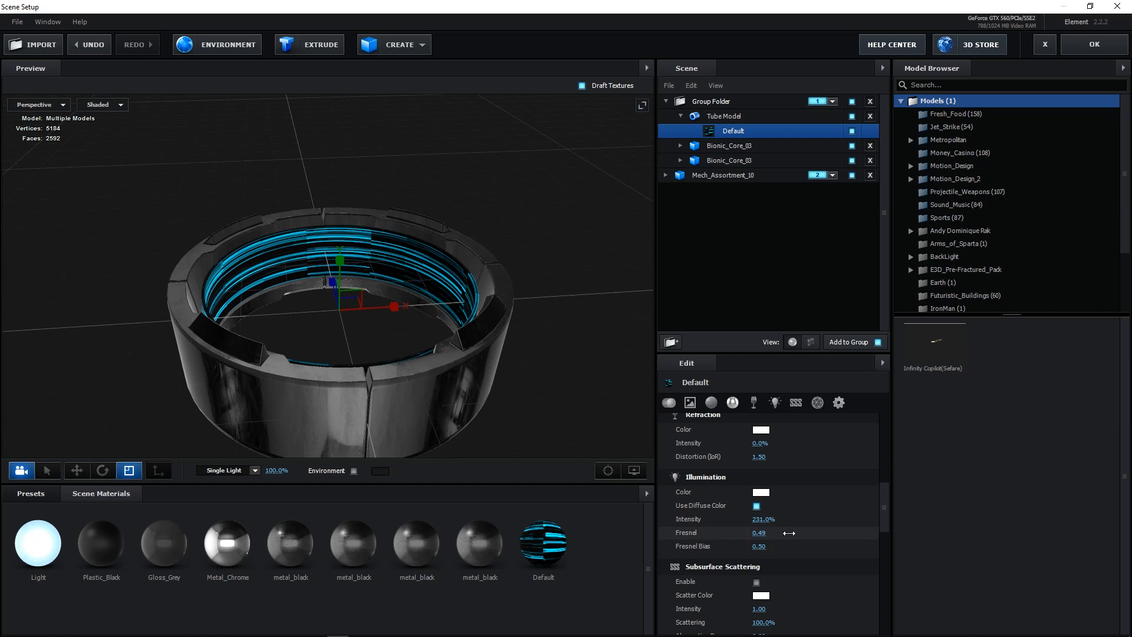
Set the tube material's Blend Mode to Add, disable Cast Shadow and Receive Shadow, set AO Mode to Ignore, and accept the scene.
left_click(839, 402)
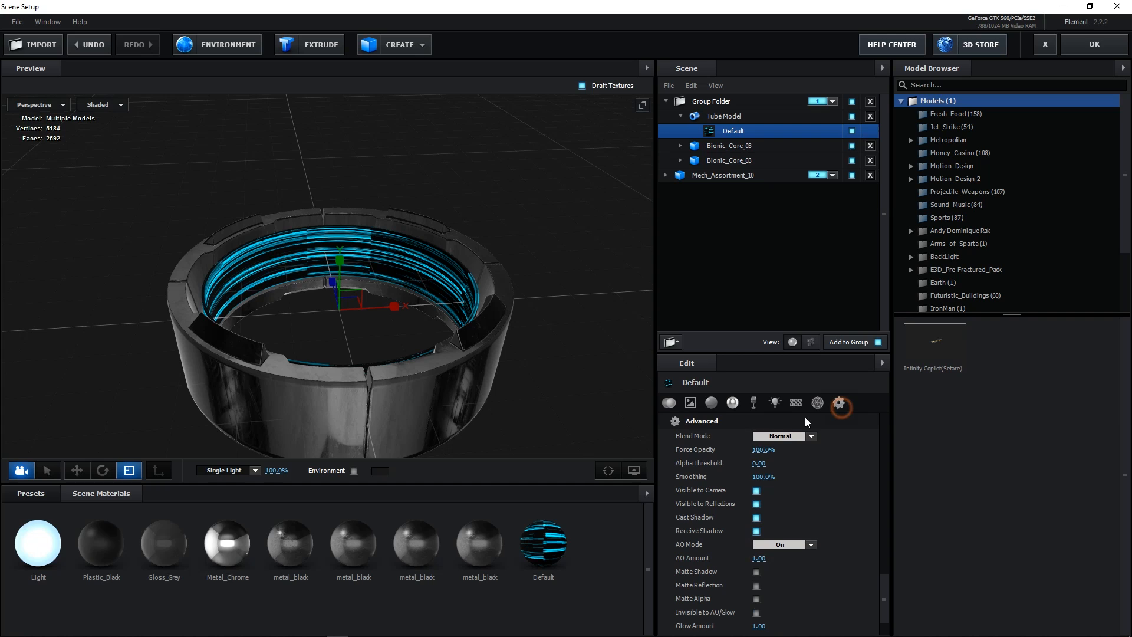
left_click(784, 435)
left_click(781, 450)
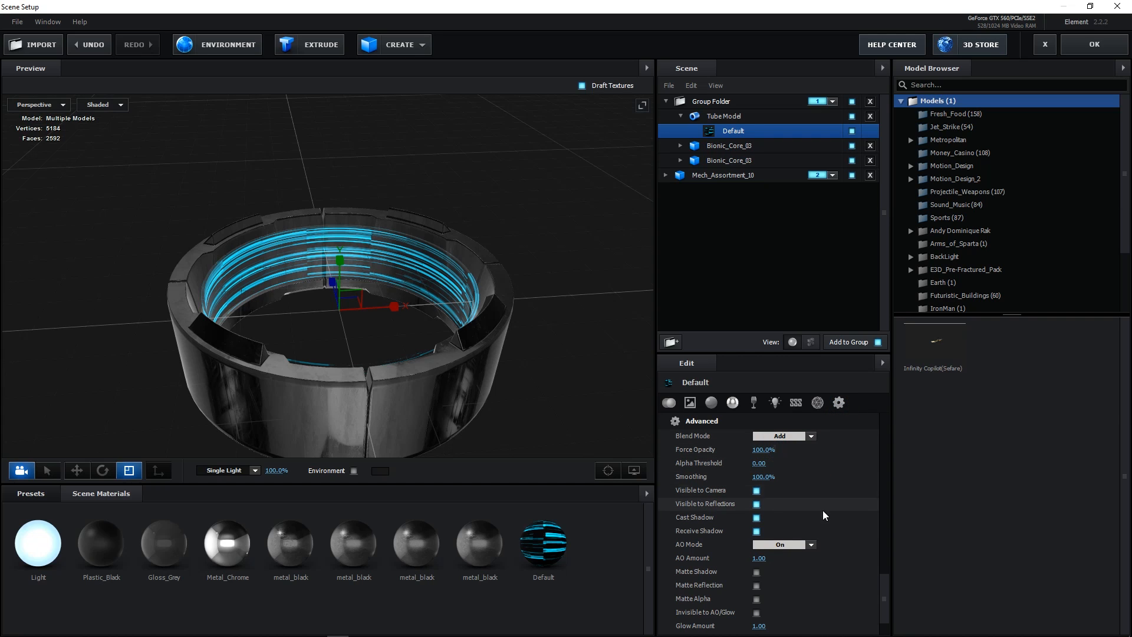
left_click(757, 517)
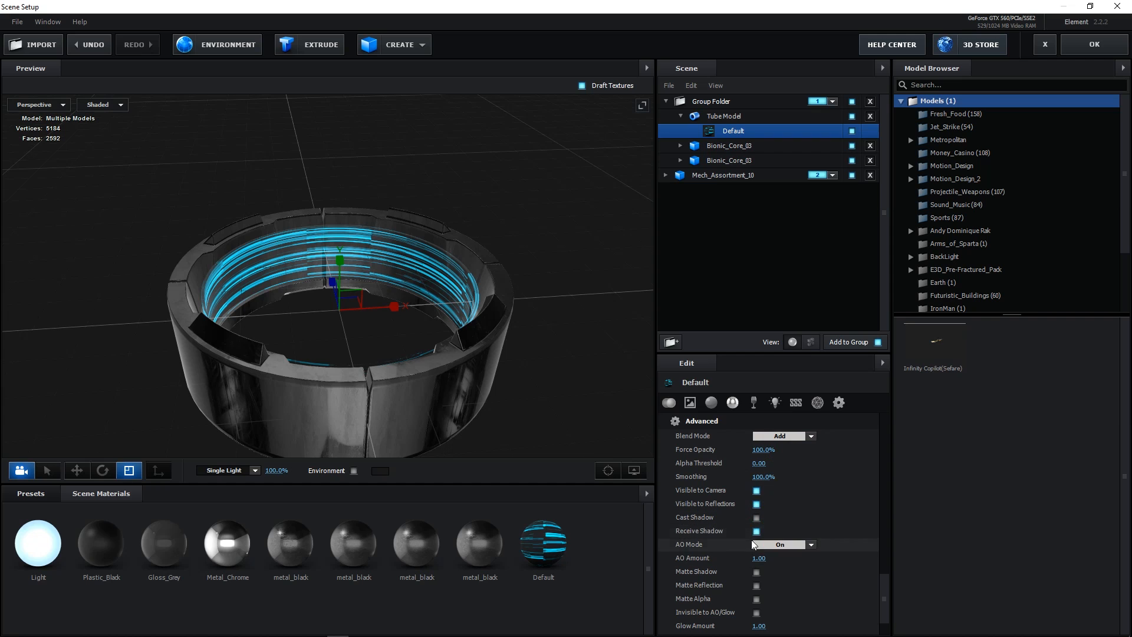
left_click(757, 531)
left_click(761, 547)
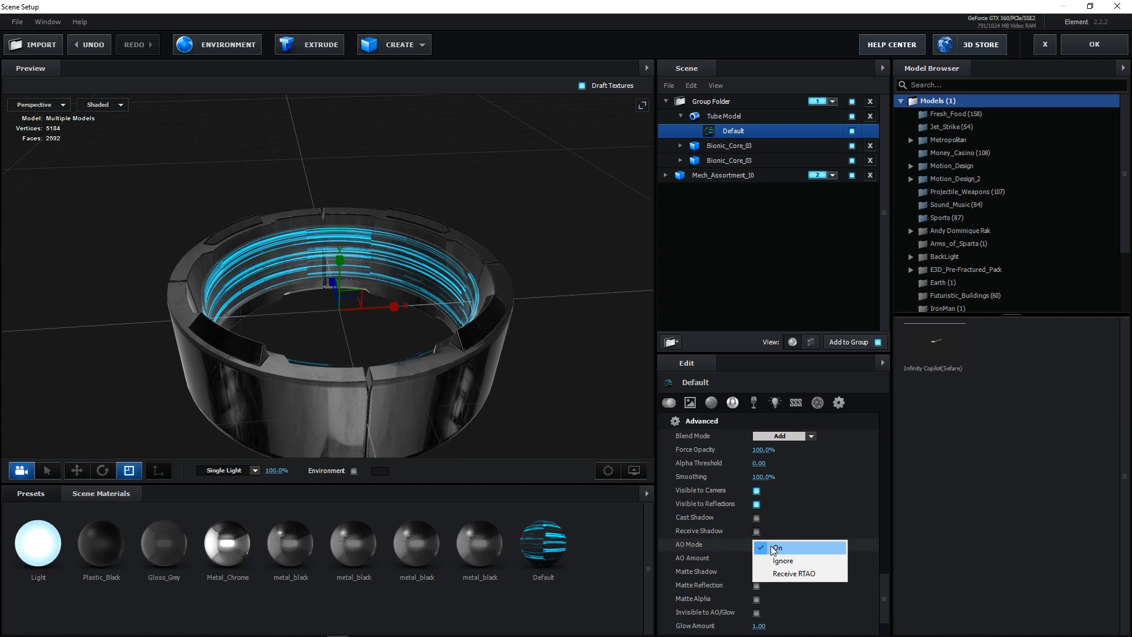
left_click(785, 563)
left_click_drag(471, 367, 495, 348)
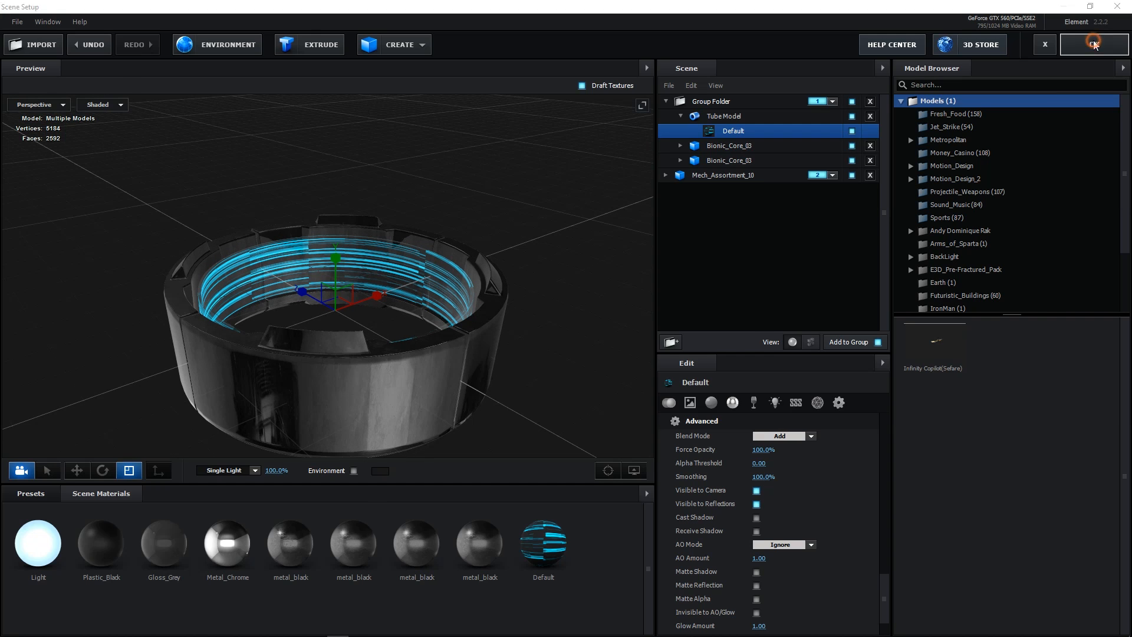
left_click(1094, 44)
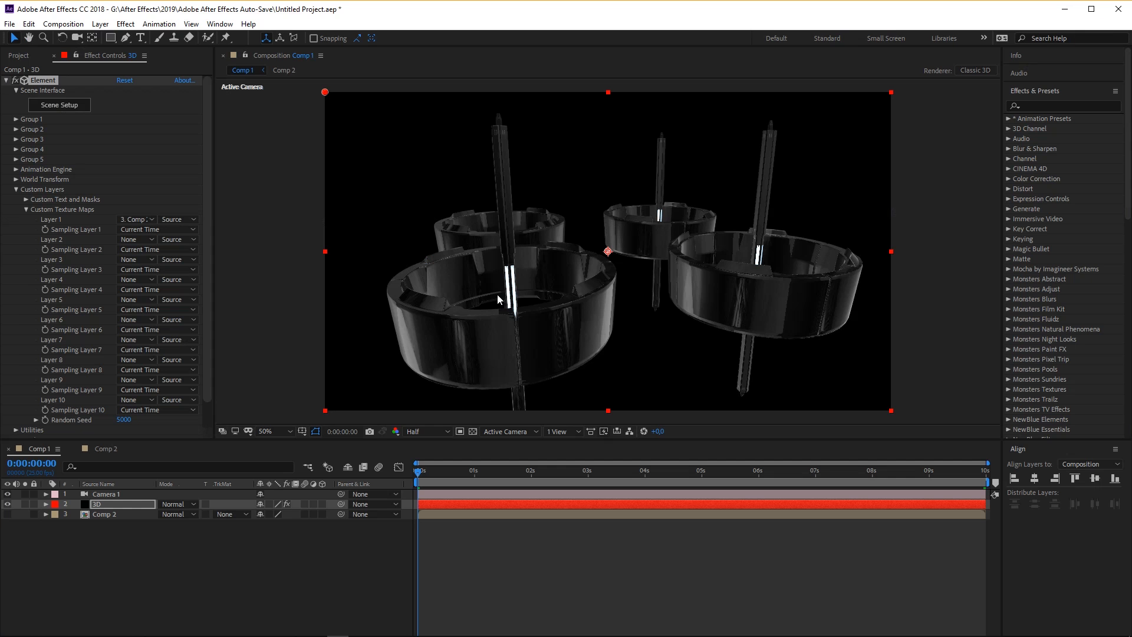
Open the Channel 1 rotation controls in Group 1's Aux Channels and try different Y Rotation values.
left_click(16, 189)
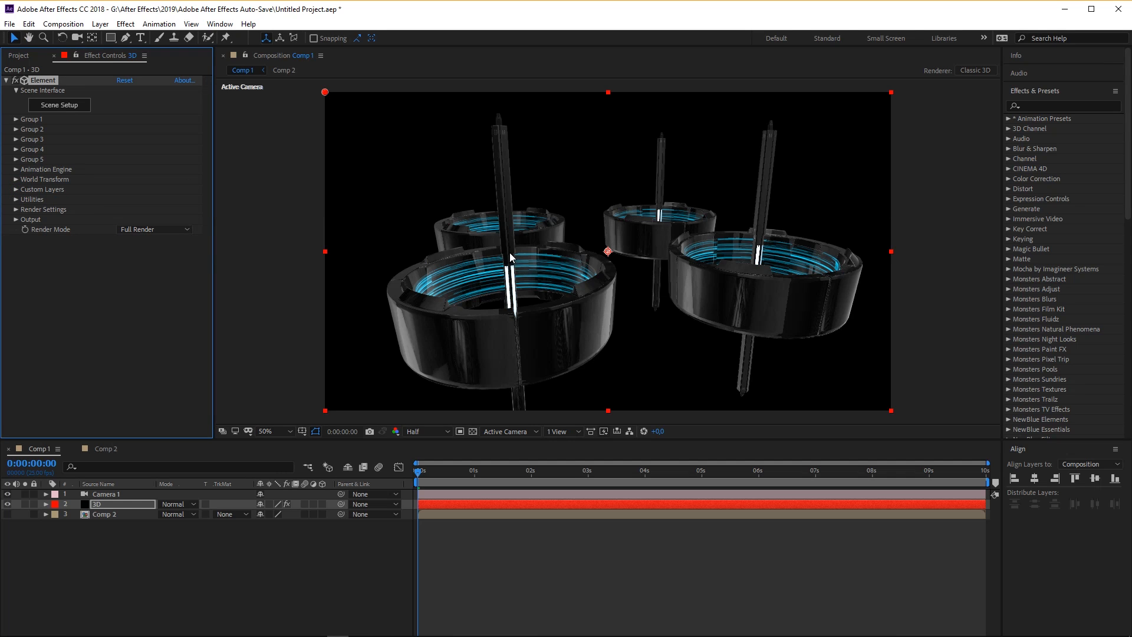
left_click(16, 120)
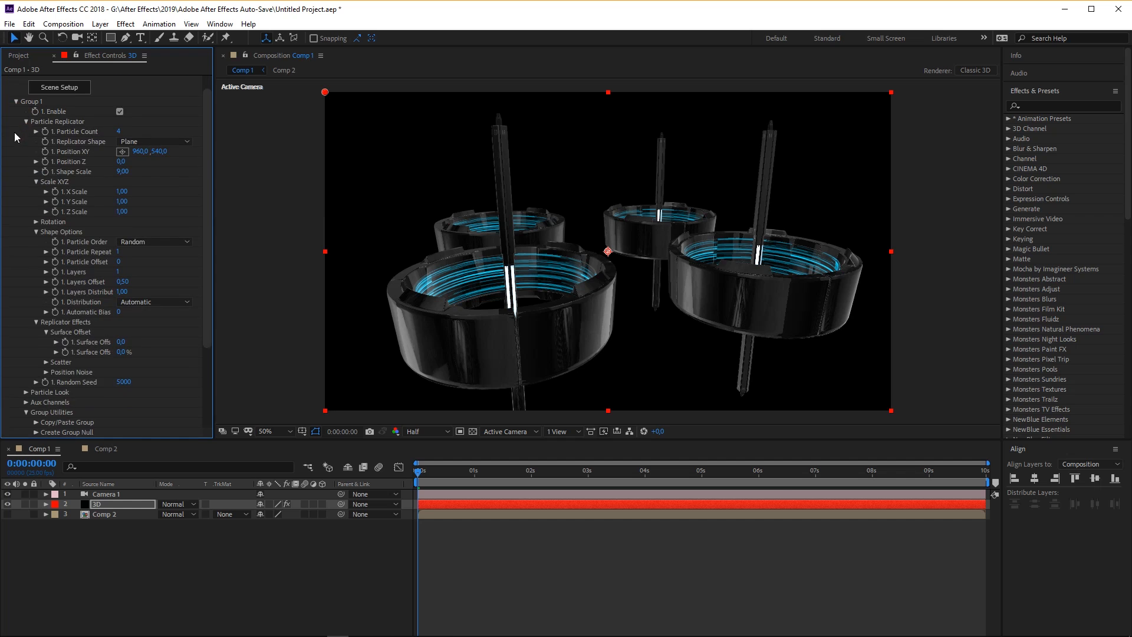
left_click(26, 121)
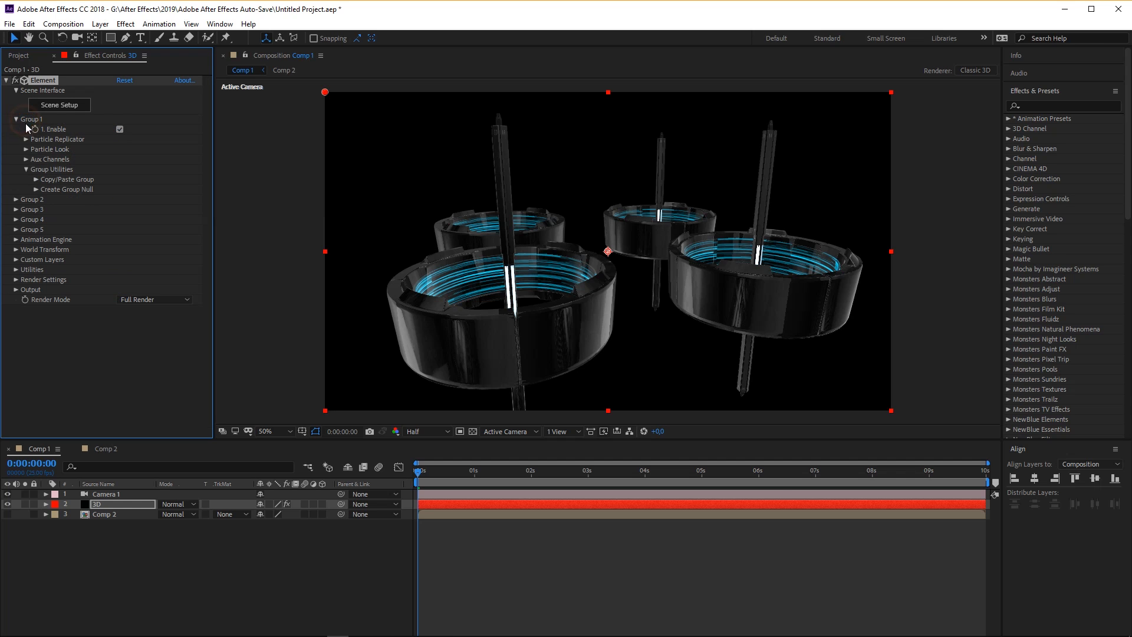
left_click(25, 159)
left_click(35, 170)
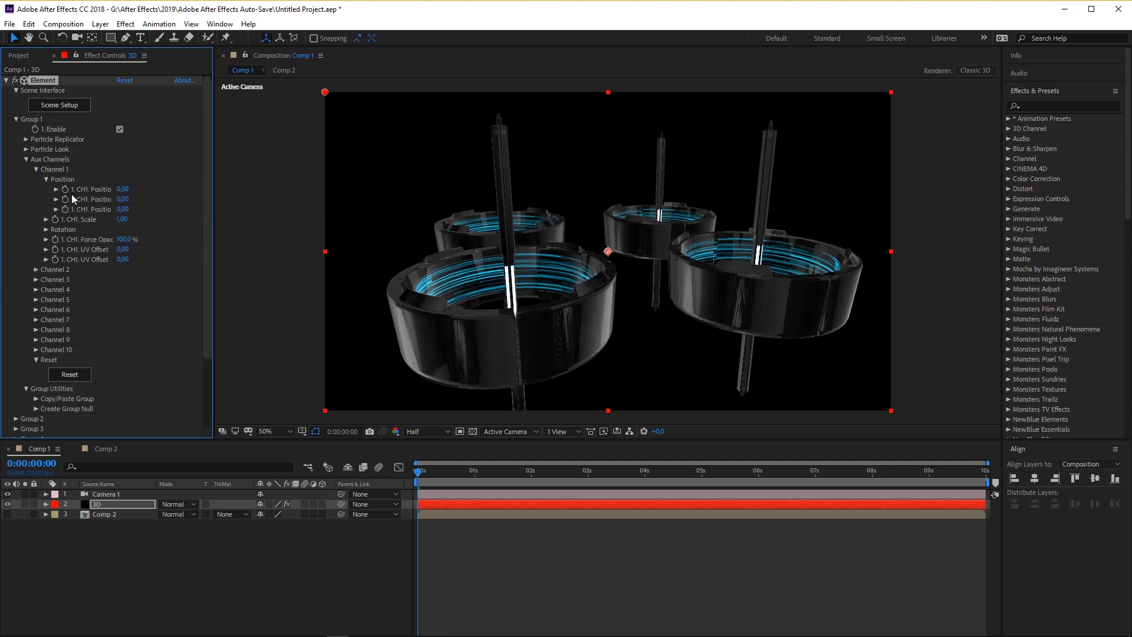
left_click(47, 229)
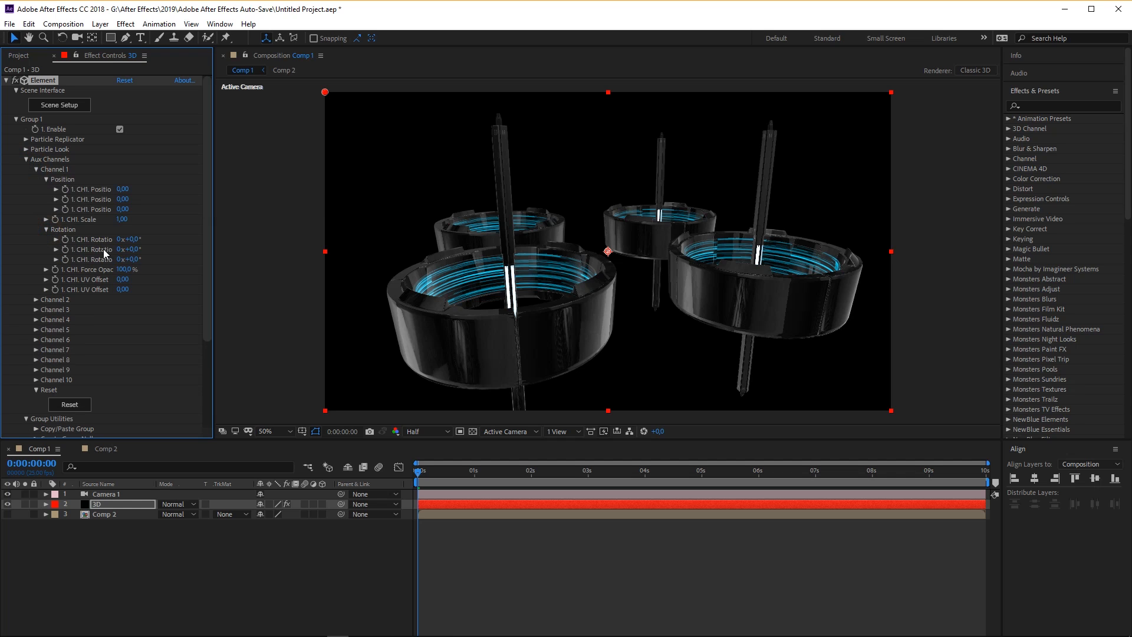
left_click_drag(160, 252, 217, 259)
left_click_drag(319, 268, 230, 190)
View the rings from below, then set Group 1's Channel 1 Y Rotation to 4x+166° and keyframe it at the first frame.
left_click(78, 37)
left_click_drag(495, 299, 499, 236)
left_click_drag(260, 253, 349, 257)
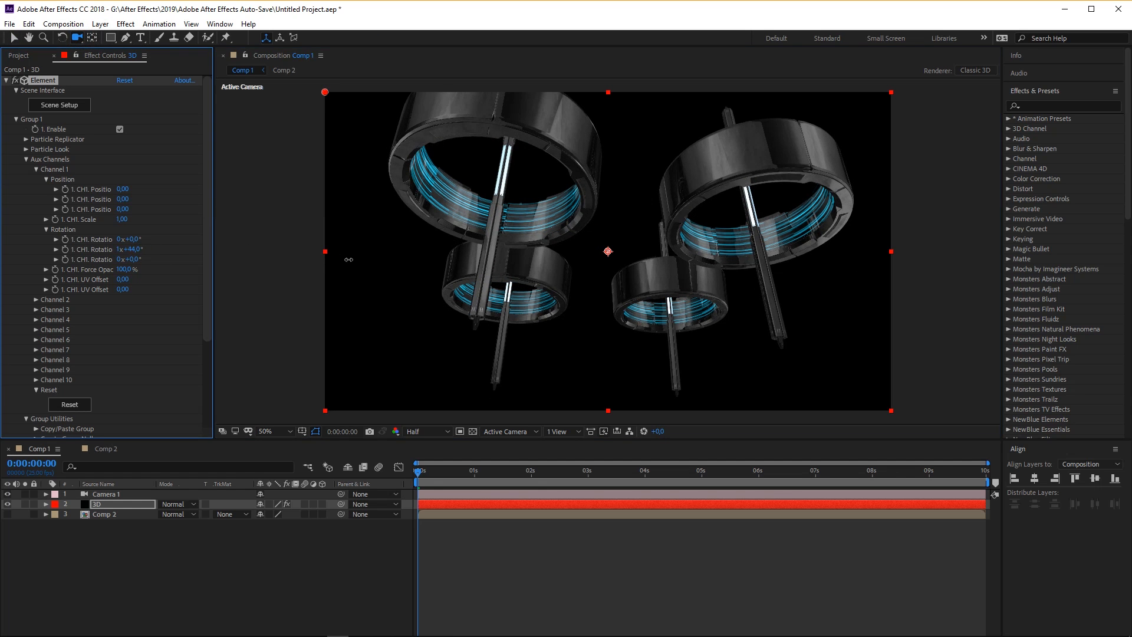
left_click_drag(210, 250, 604, 277)
left_click_drag(137, 250, 455, 250)
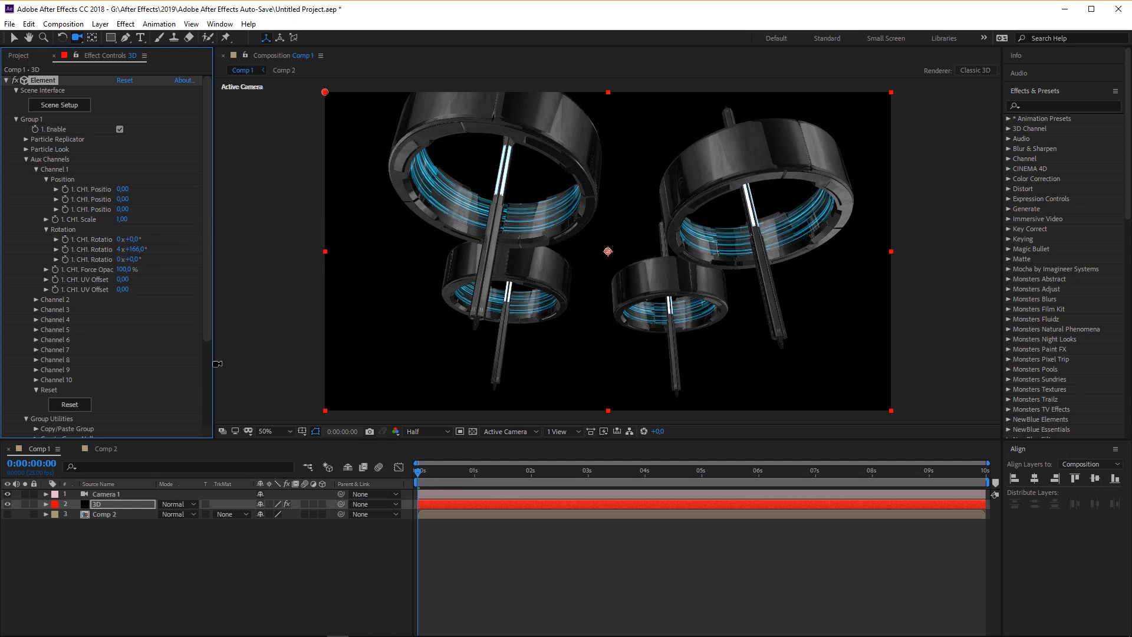
left_click(65, 249)
Set Channel 1's Y Rotation to 0x+117° at 0:00:09:24 and preview the animation.
left_click_drag(453, 473, 1010, 472)
left_click_drag(137, 250, 182, 246)
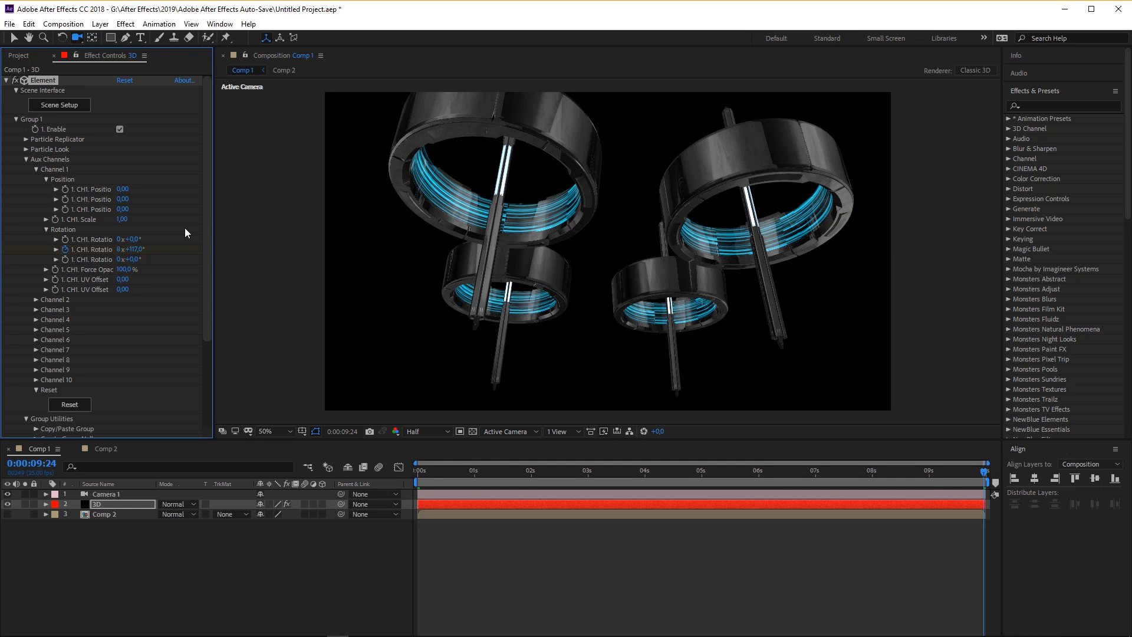
key("space")
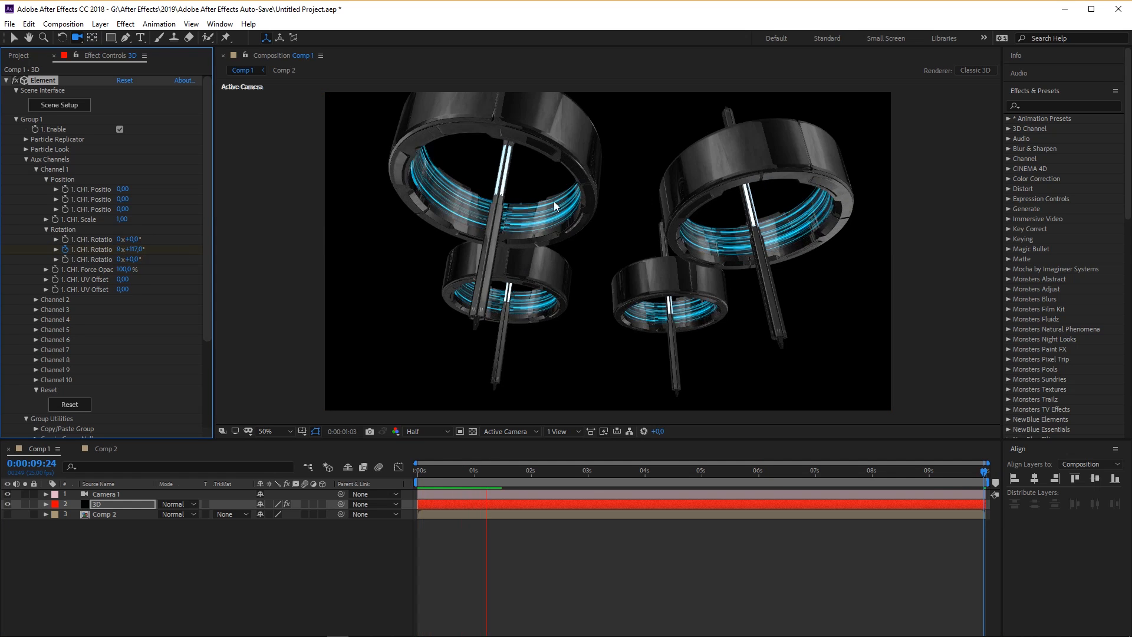
Set Group 1's Channel 2 Y Rotation to 0x+163° and keyframe it at the first frame.
left_click(414, 476)
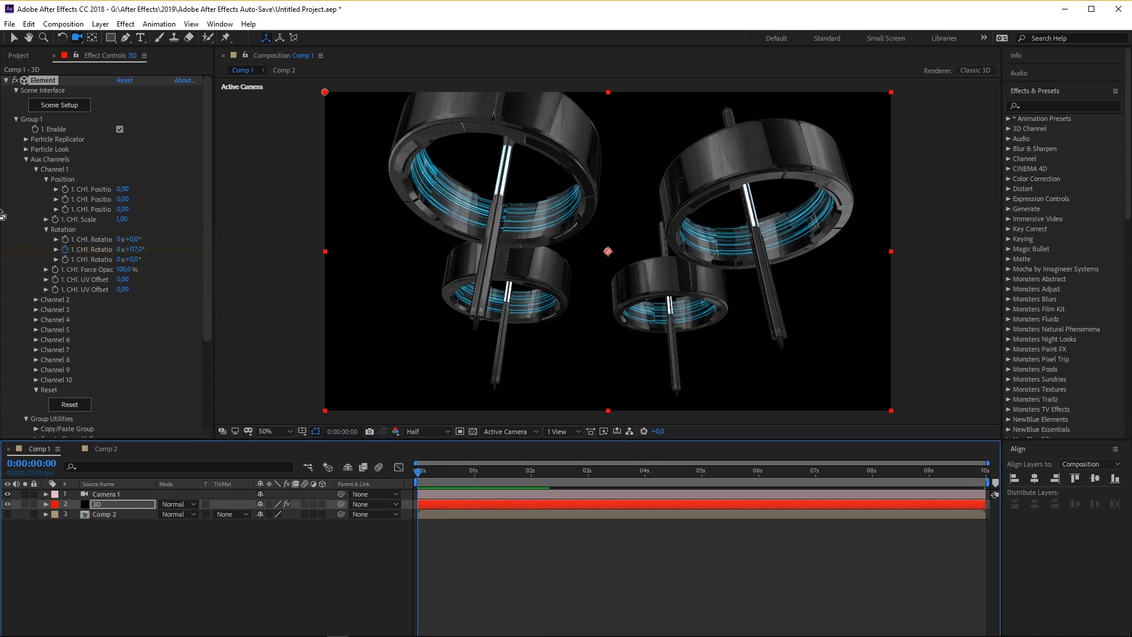
left_click(26, 159)
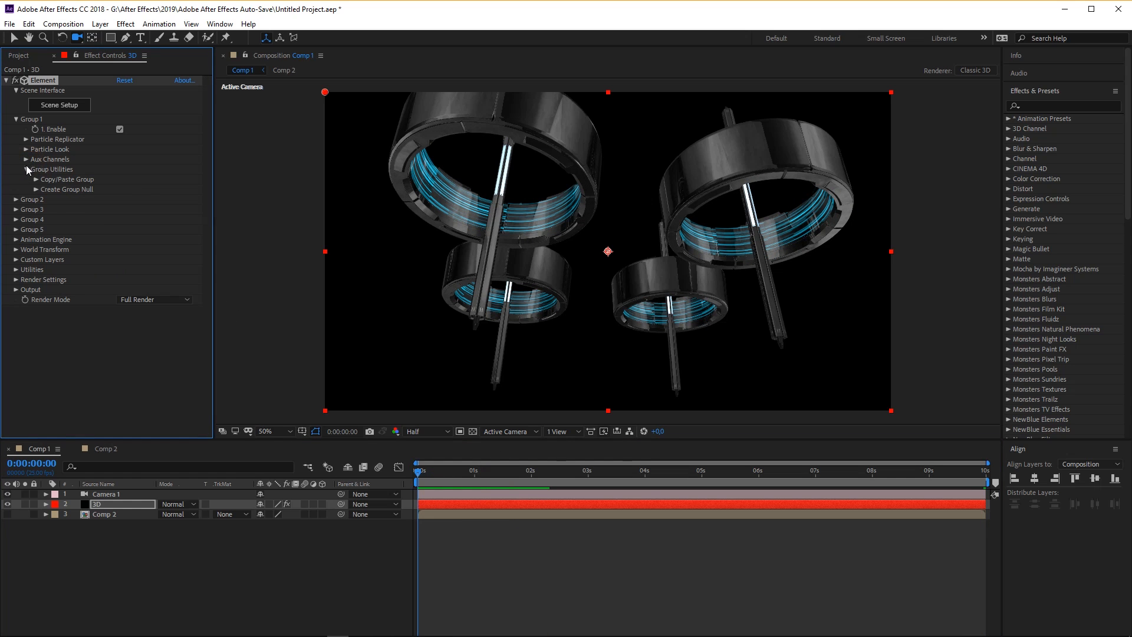
left_click(26, 160)
left_click(34, 169)
left_click(34, 179)
left_click(46, 240)
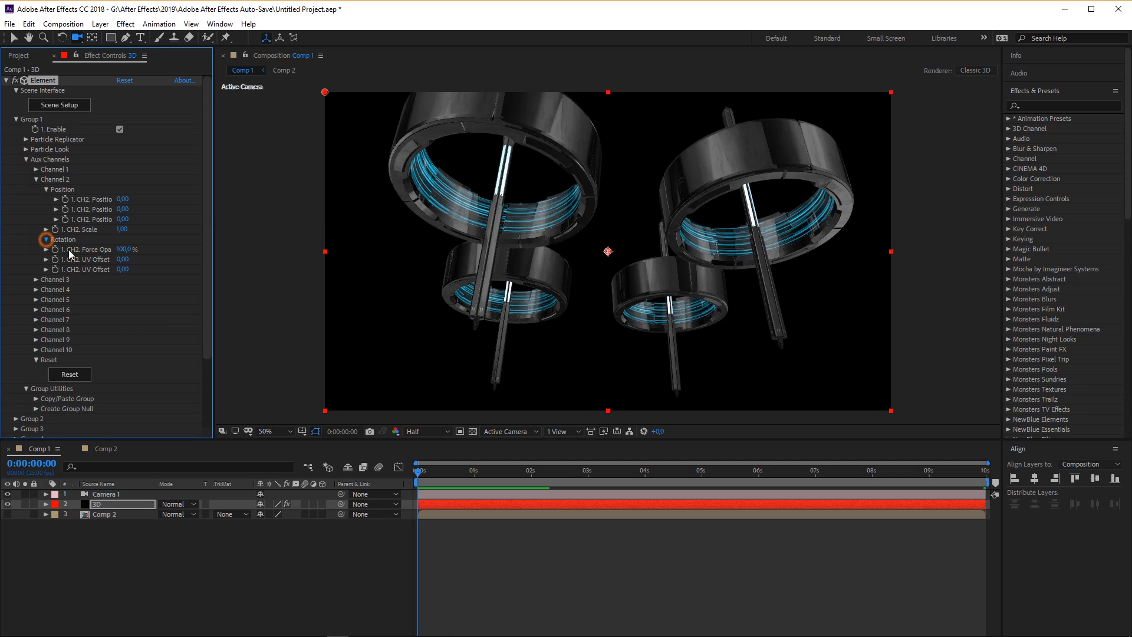
left_click_drag(131, 260, 151, 345)
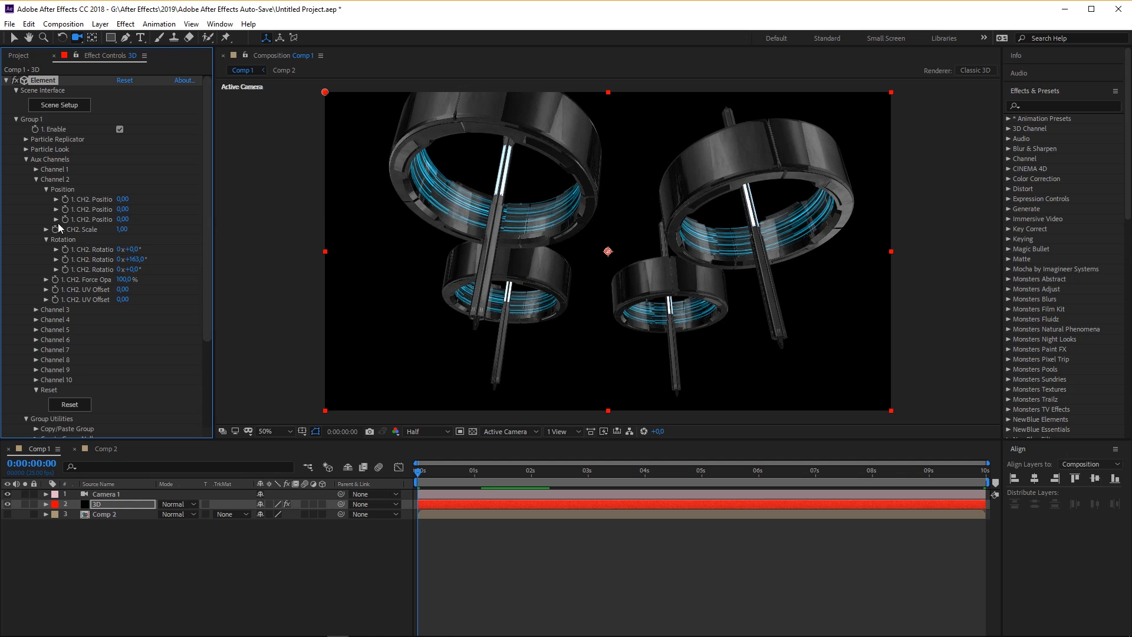
left_click(66, 259)
Set Channel 2's Y Rotation to -6x-147° at 0:00:09:24 and preview the counter-rotation.
left_click_drag(480, 472, 1028, 509)
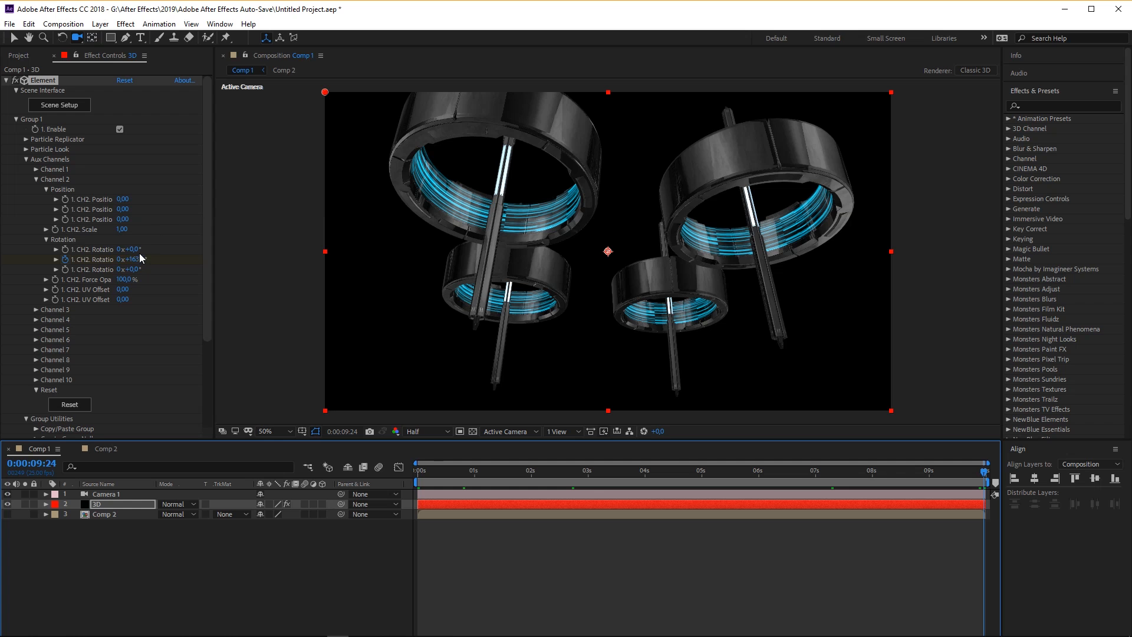
left_click_drag(130, 258, 4, 271)
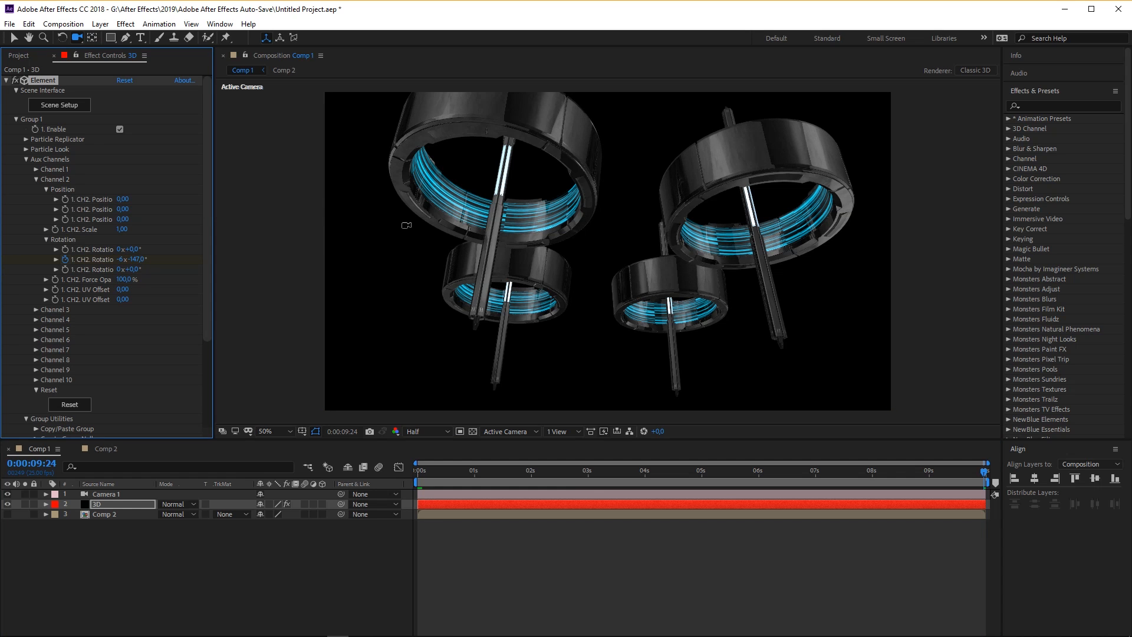
key("space")
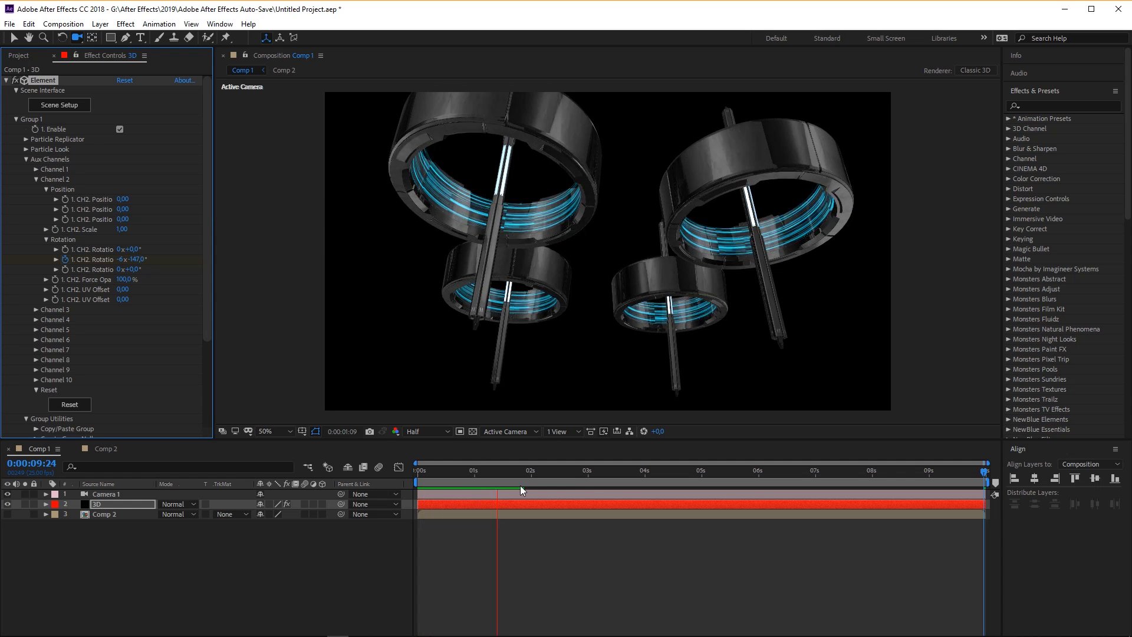
key("space")
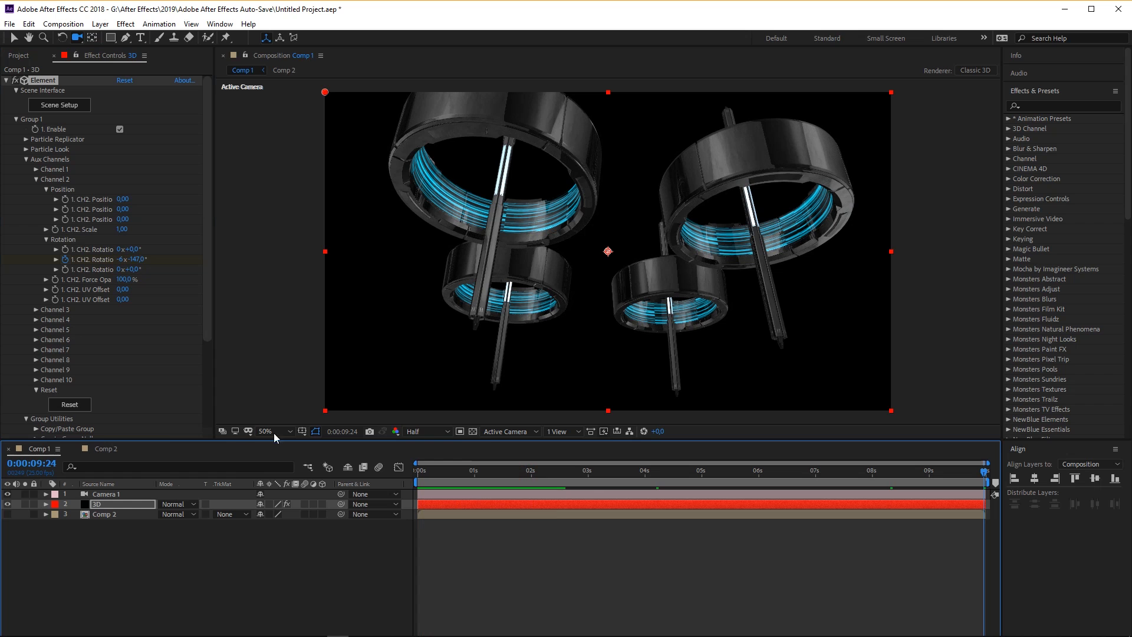
Speed up Channel 2's spin by setting its Y Rotation at 0:00:09:24 to -14x-47°, and check the playback.
left_click_drag(137, 259, 47, 261)
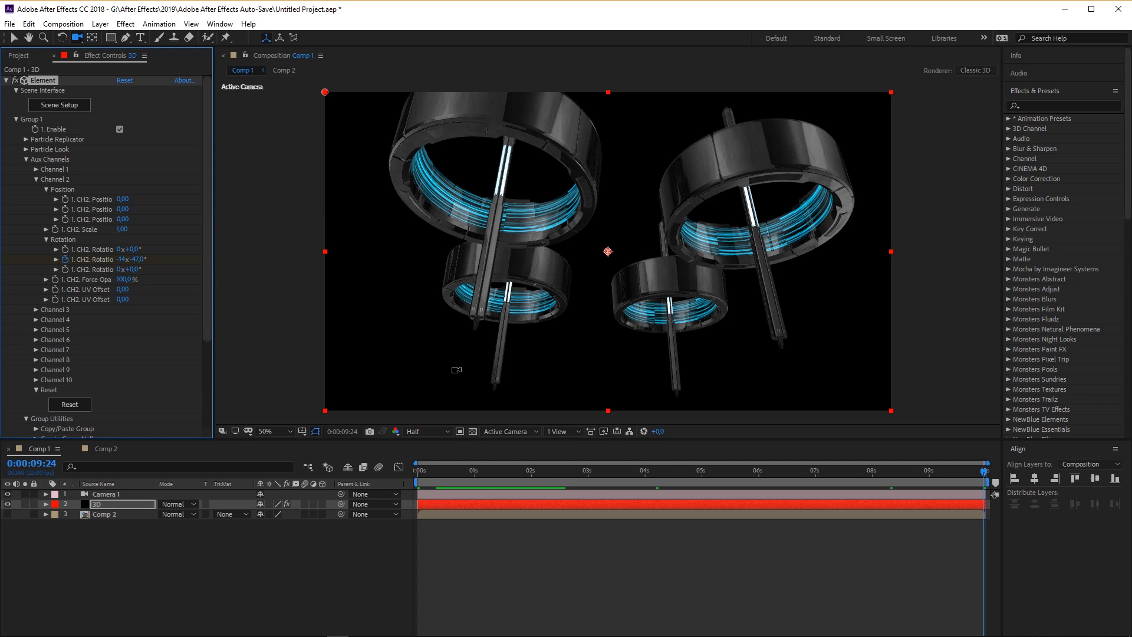
key("space")
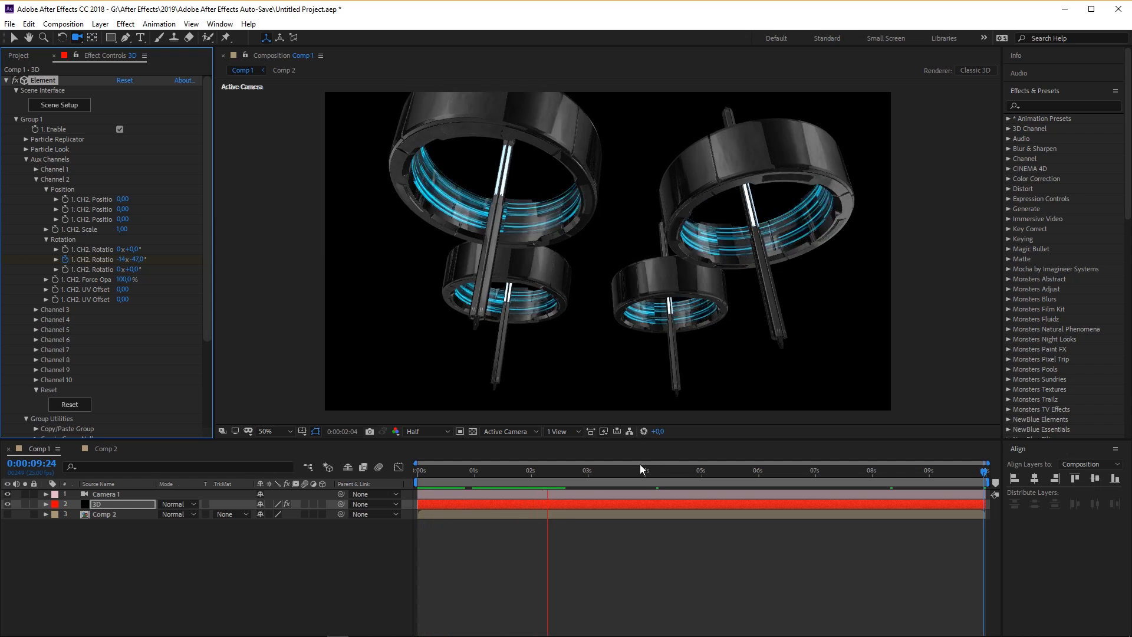
left_click_drag(586, 475, 511, 473)
left_click_drag(524, 171, 478, 297)
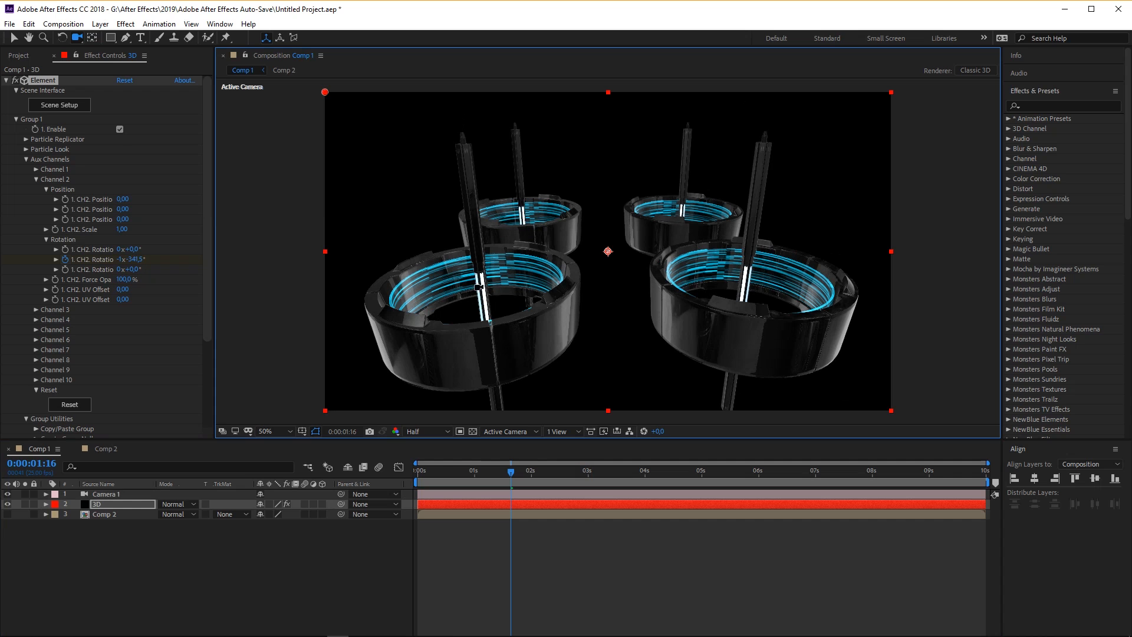
In Scene Setup, change the Illumination color of the rod's Light material to a saturated cyan blue.
left_click(60, 105)
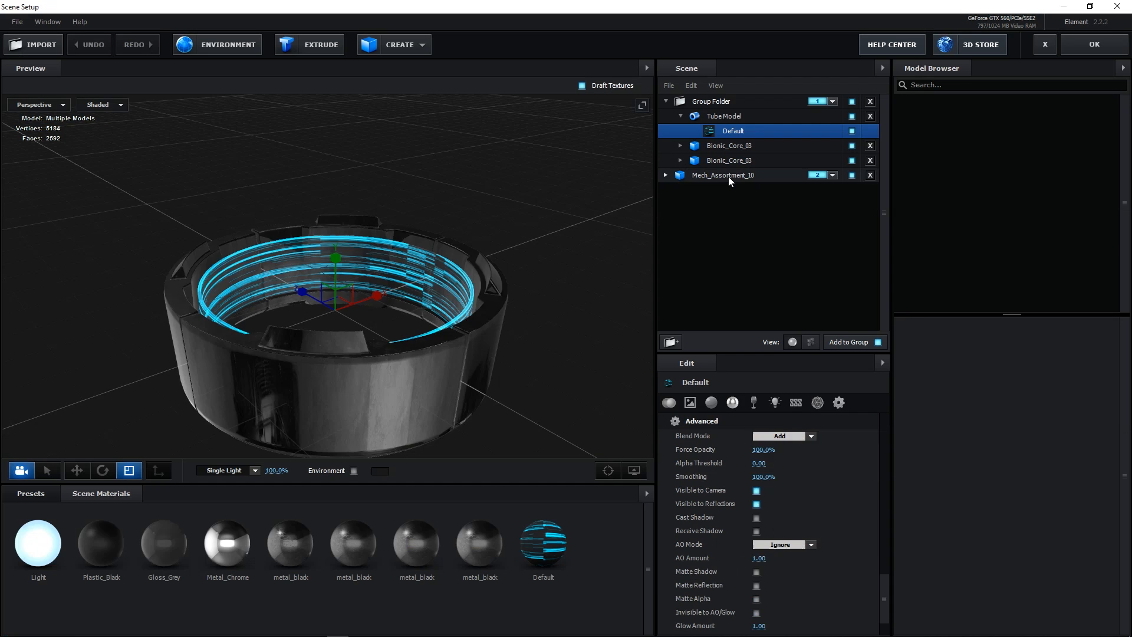
left_click(729, 175)
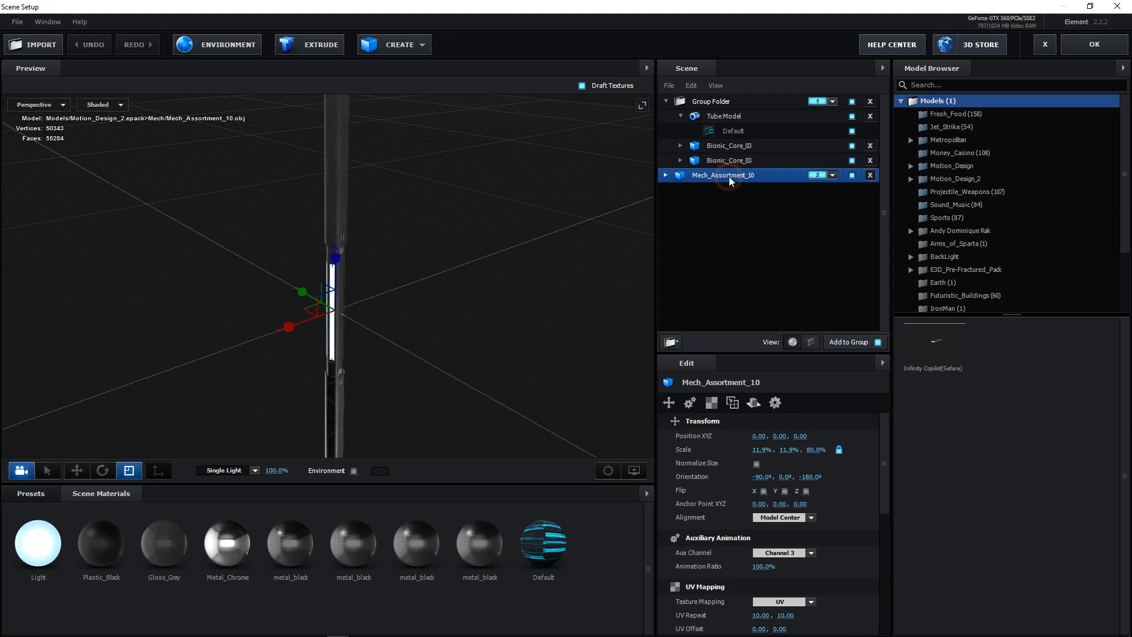
scroll(796, 519, "down", 2)
left_click(25, 536)
scroll(801, 554, "down", 2)
scroll(801, 554, "down", 10)
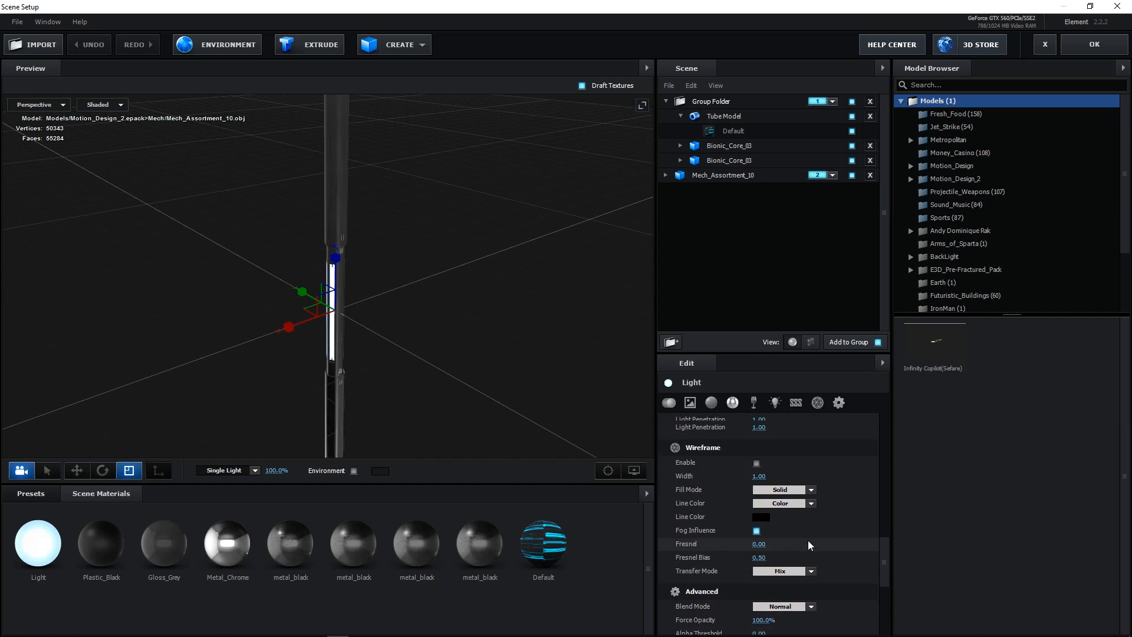
scroll(774, 519, "up", 5)
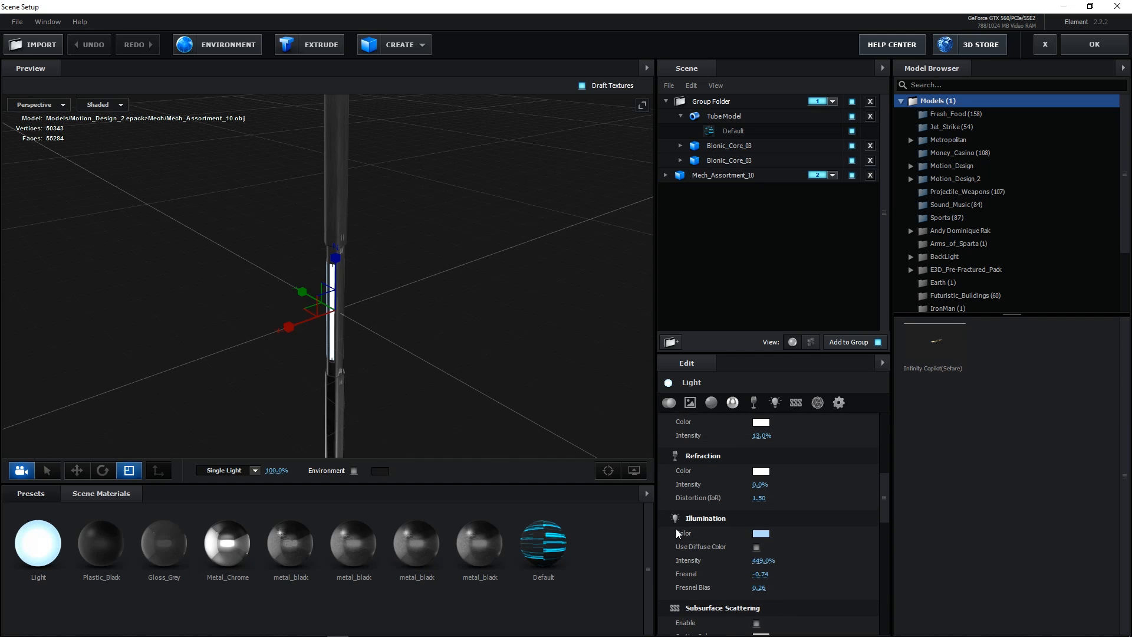
left_click(760, 534)
mouse_move(772, 525)
left_mouse_down()
mouse_move(815, 547)
mouse_move(817, 528)
mouse_move(818, 551)
mouse_move(799, 539)
mouse_move(824, 504)
left_mouse_up()
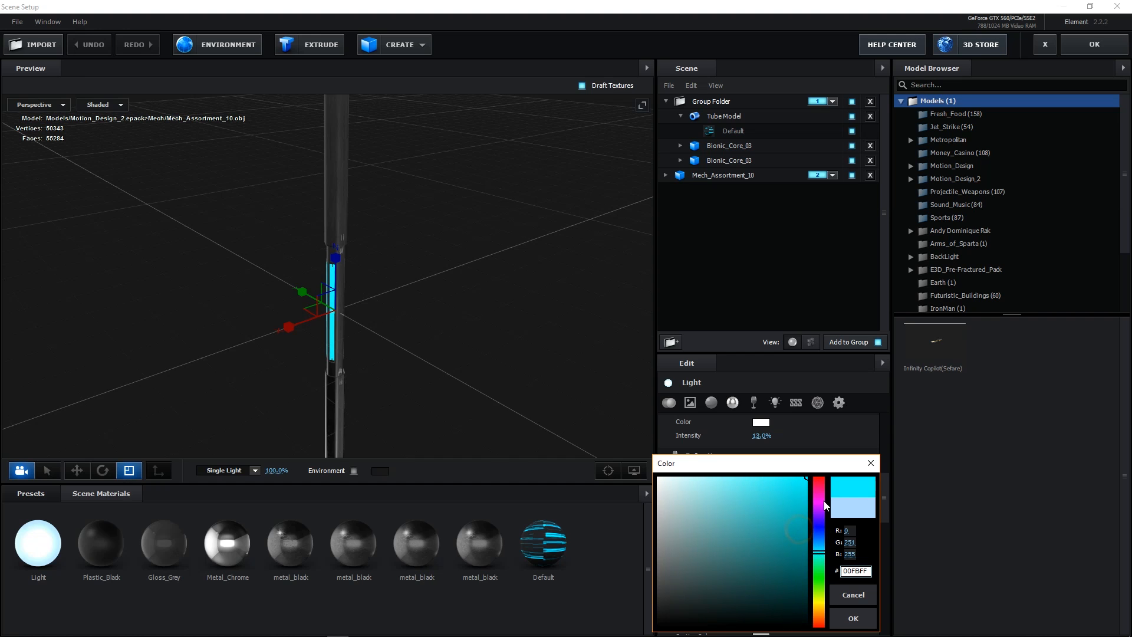
left_click_drag(822, 547, 821, 548)
left_click(864, 613)
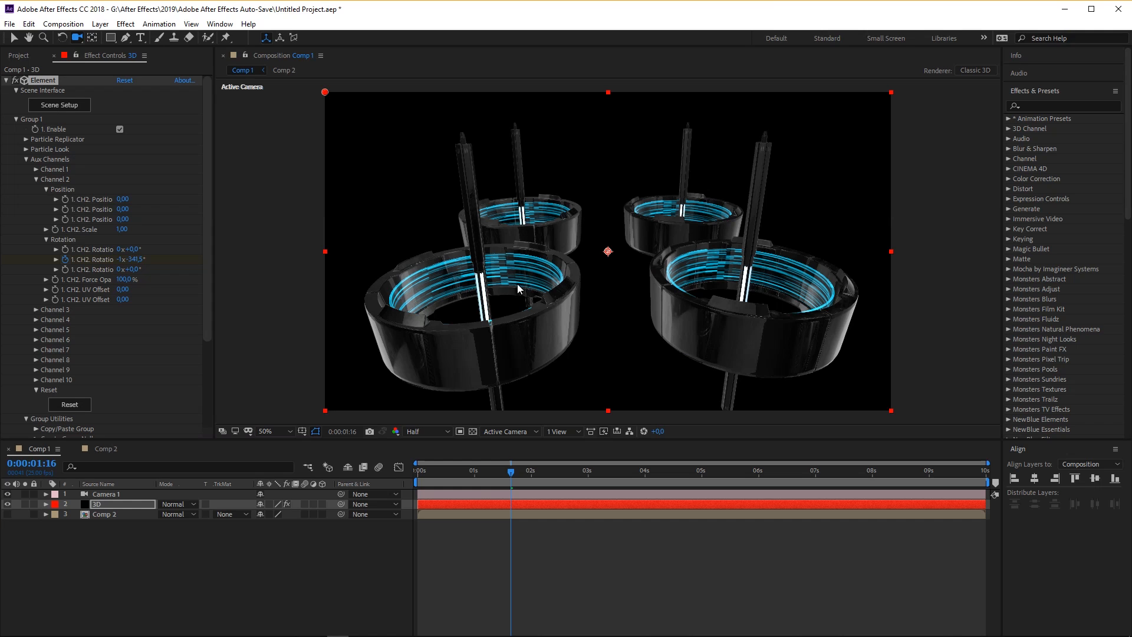
Reframe the camera on all four rings from below and add a null object to Comp 1.
left_click_drag(606, 294, 490, 239)
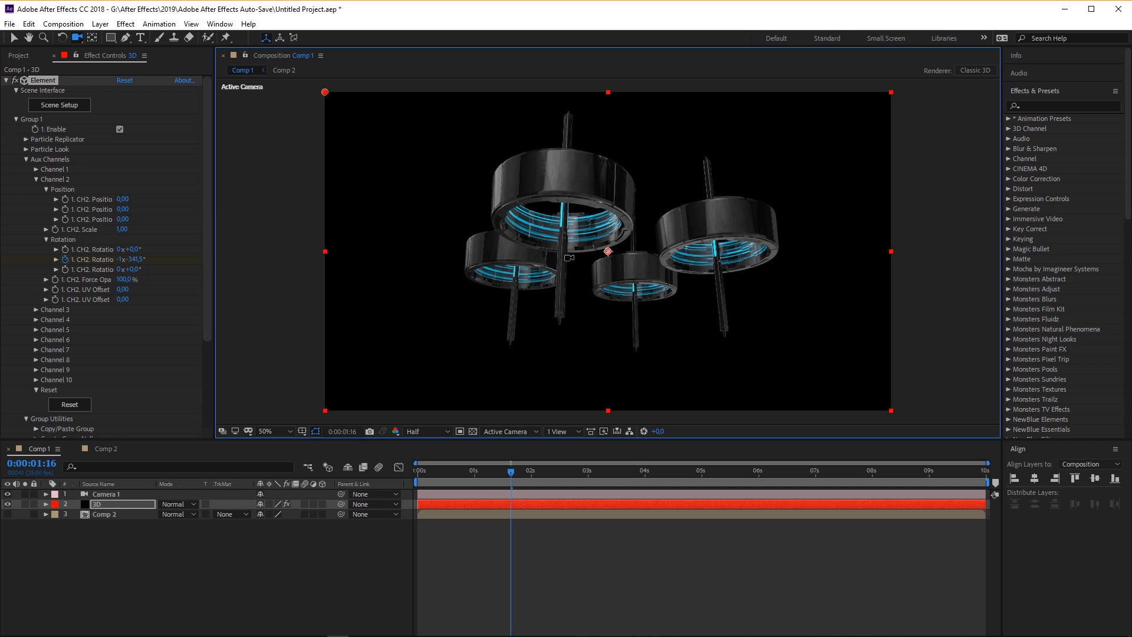
right_click(126, 549)
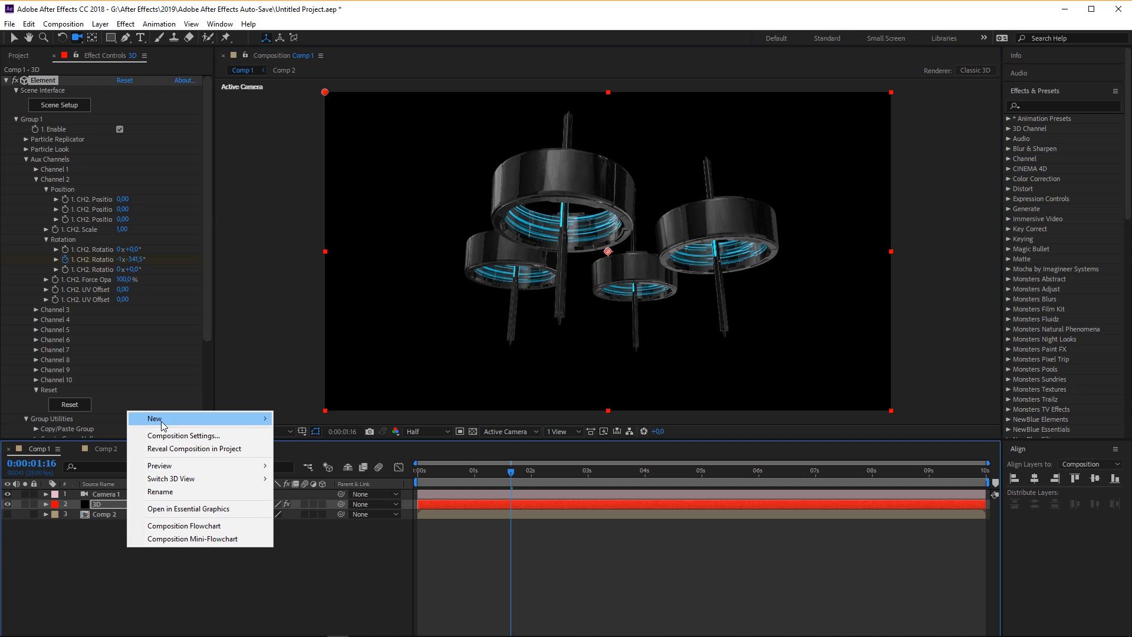
mouse_move(164, 420)
left_click(323, 488)
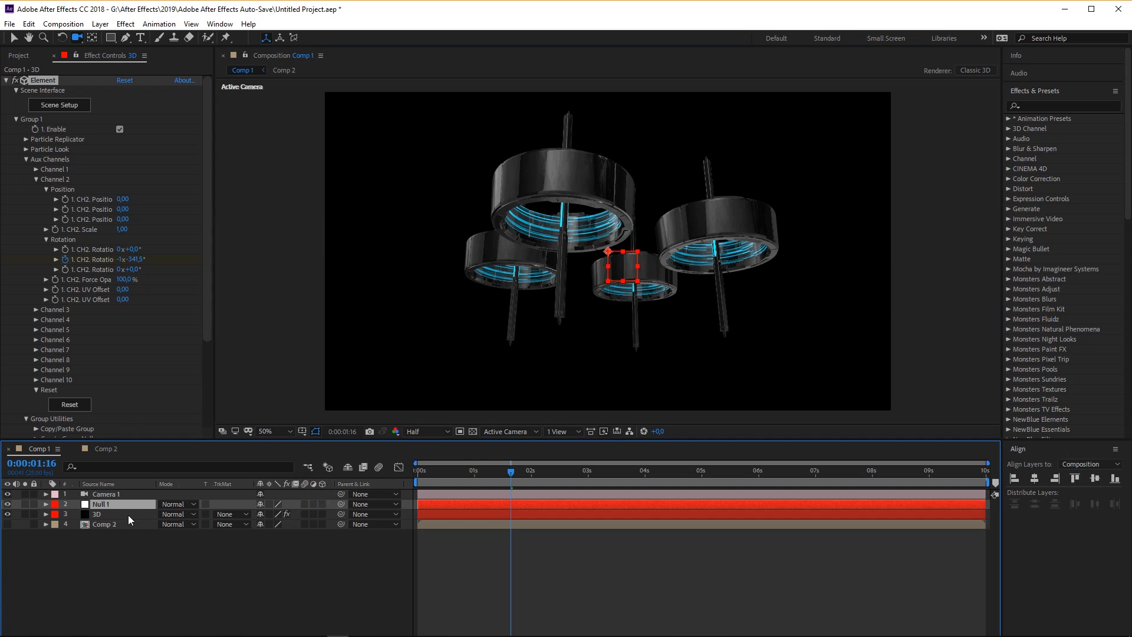
Move Null 1 above Camera 1 in the layer stack and parent the camera to it.
left_click_drag(110, 505, 111, 492)
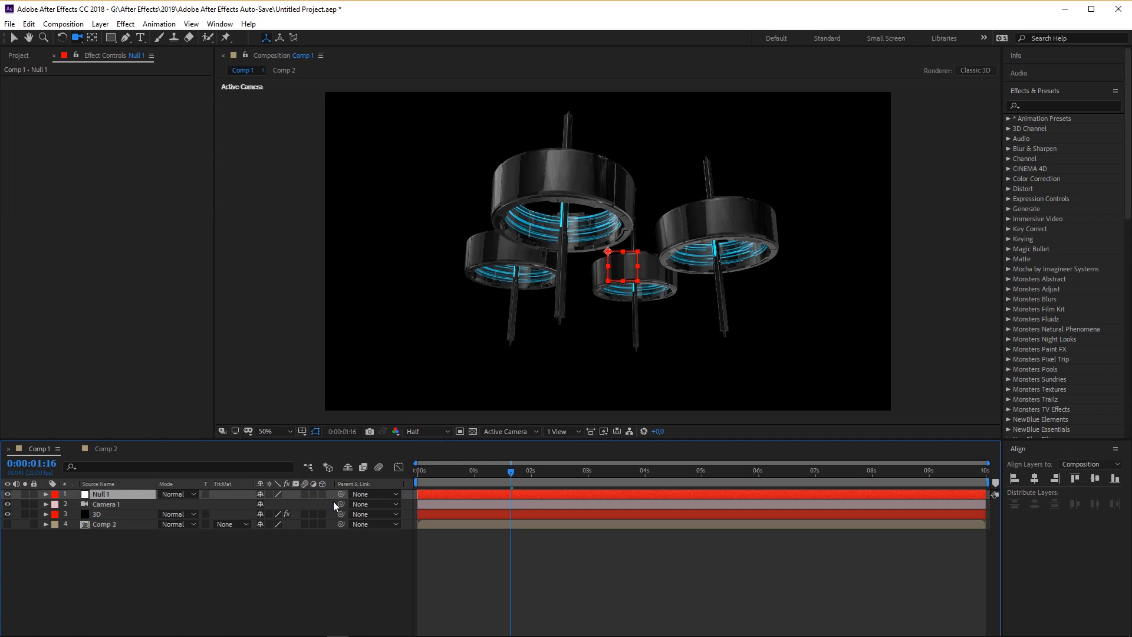
left_click_drag(341, 502, 141, 494)
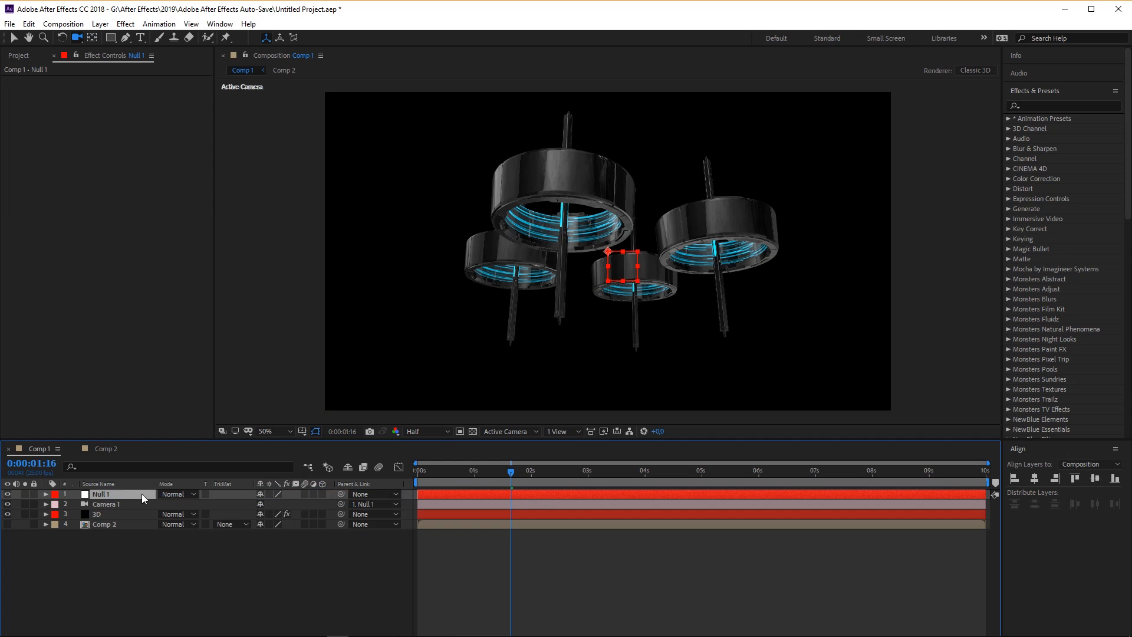
Set Camera 1's Zoom to 3000 pixels and pull the camera back until all four rings are in frame.
left_click(113, 504)
key("a")
key("a")
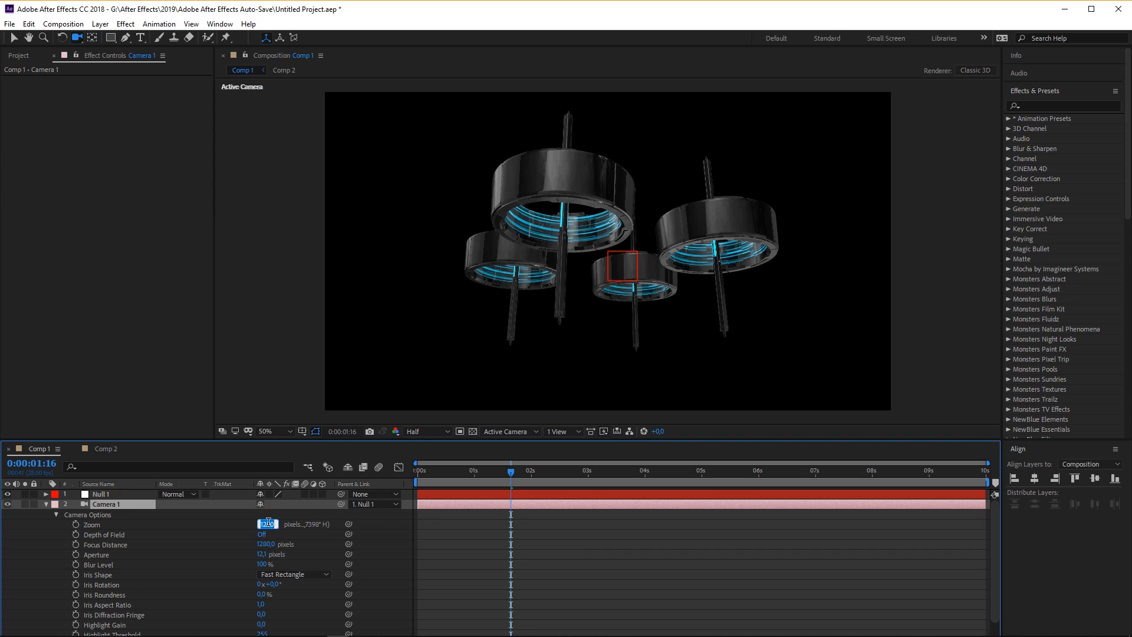
type("3000")
key("Return")
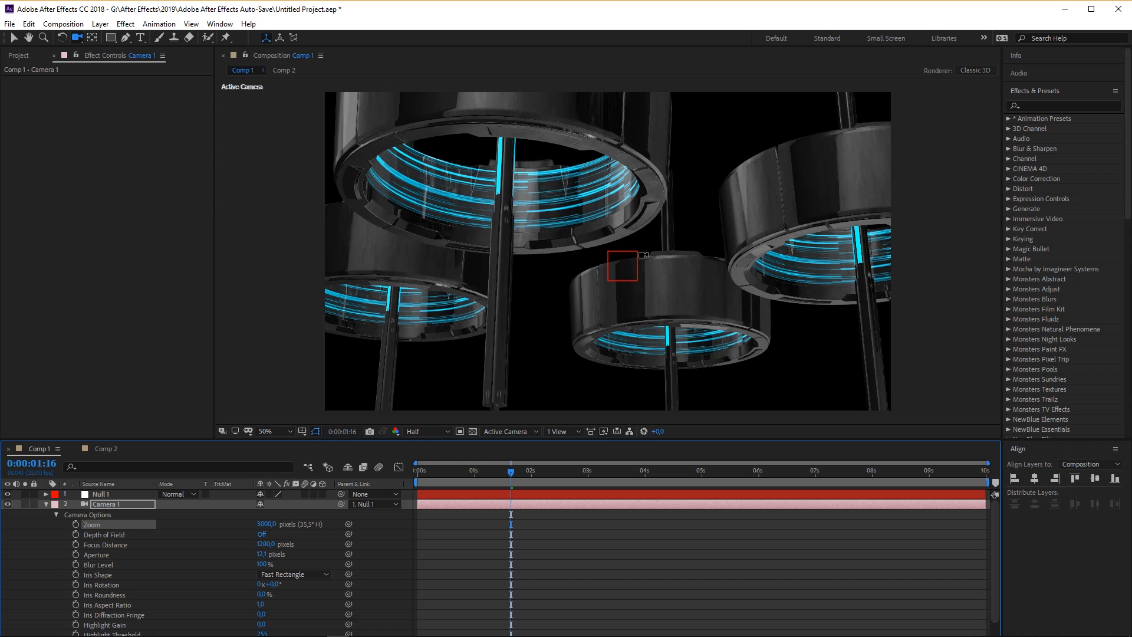
mouse_move(593, 266)
left_mouse_down()
mouse_move(583, 235)
mouse_move(580, 257)
left_mouse_up()
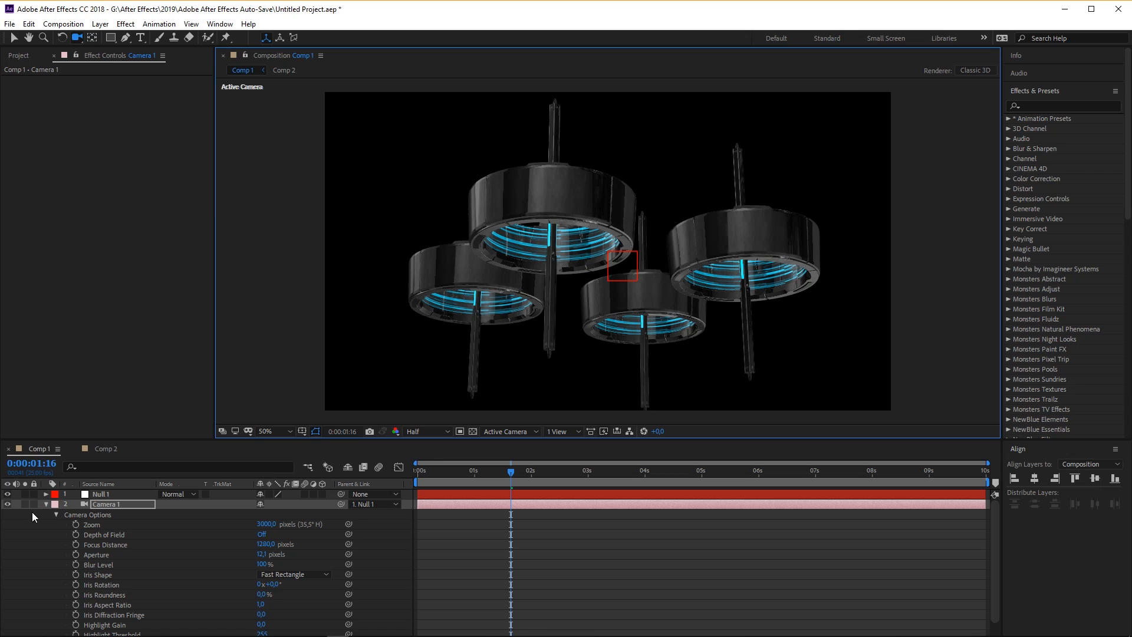
Inspect the ring's Group Folder from several angles in the 3D layer's Scene Setup, then return to the composition.
left_click(46, 505)
left_click(98, 514)
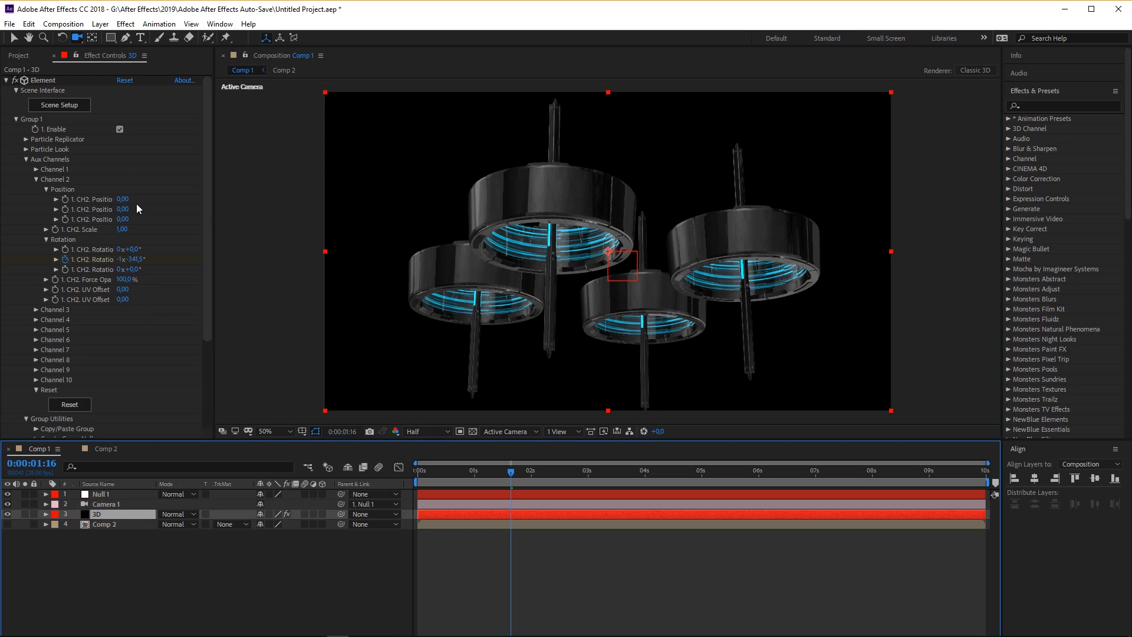
left_click(66, 108)
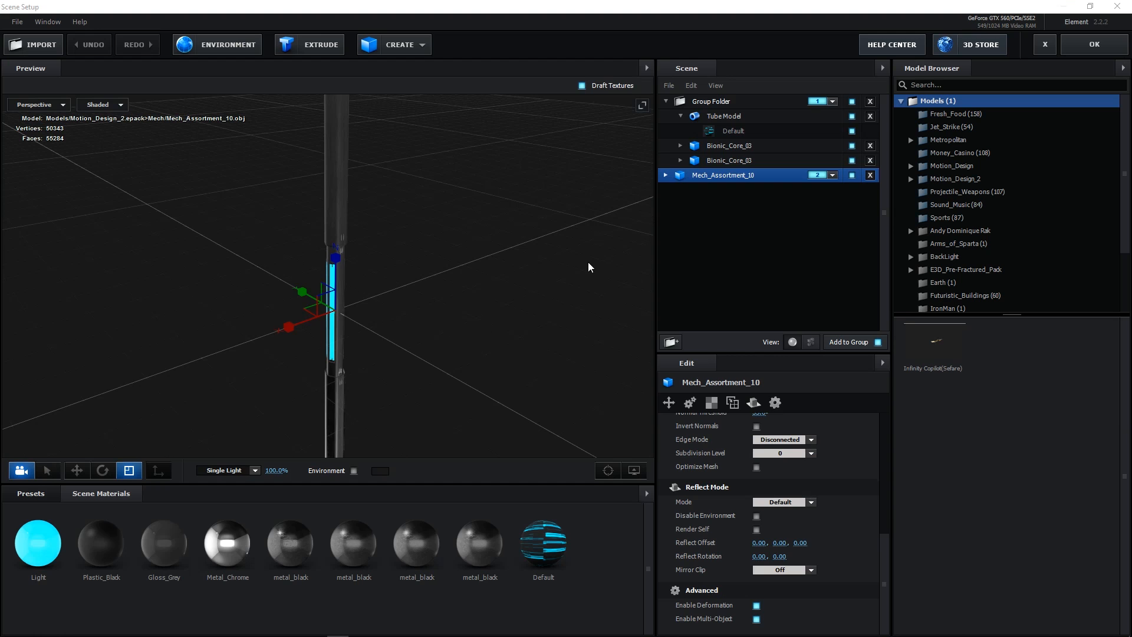
left_click(715, 103)
left_click_drag(271, 229, 270, 263)
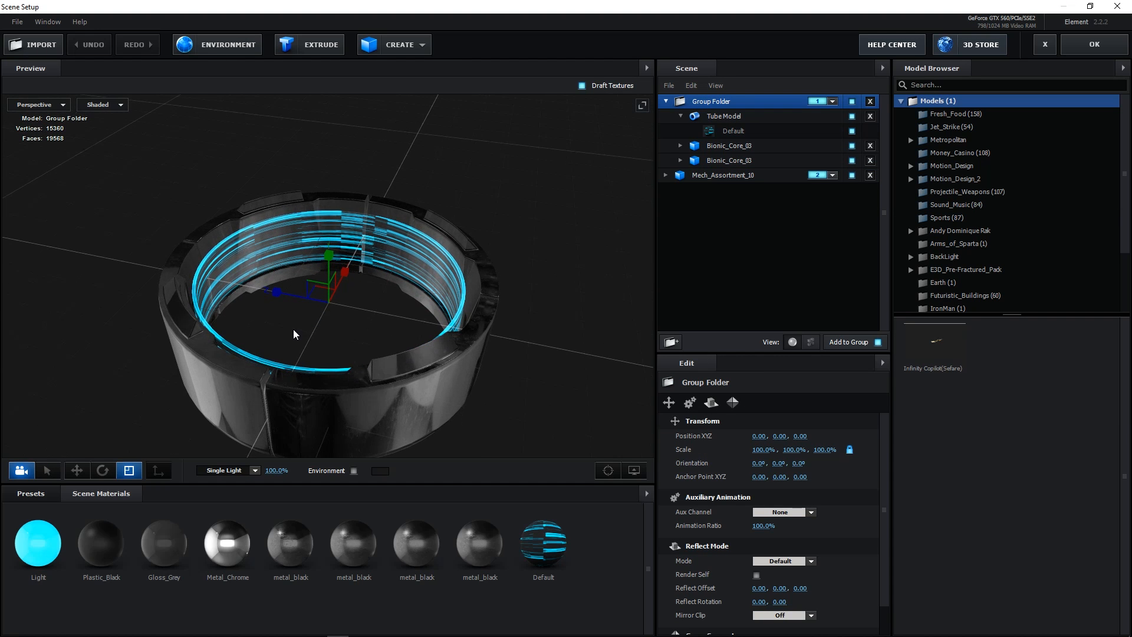
mouse_move(299, 333)
left_mouse_down()
mouse_move(200, 335)
mouse_move(199, 278)
mouse_move(204, 317)
mouse_move(222, 337)
mouse_move(298, 352)
left_mouse_up()
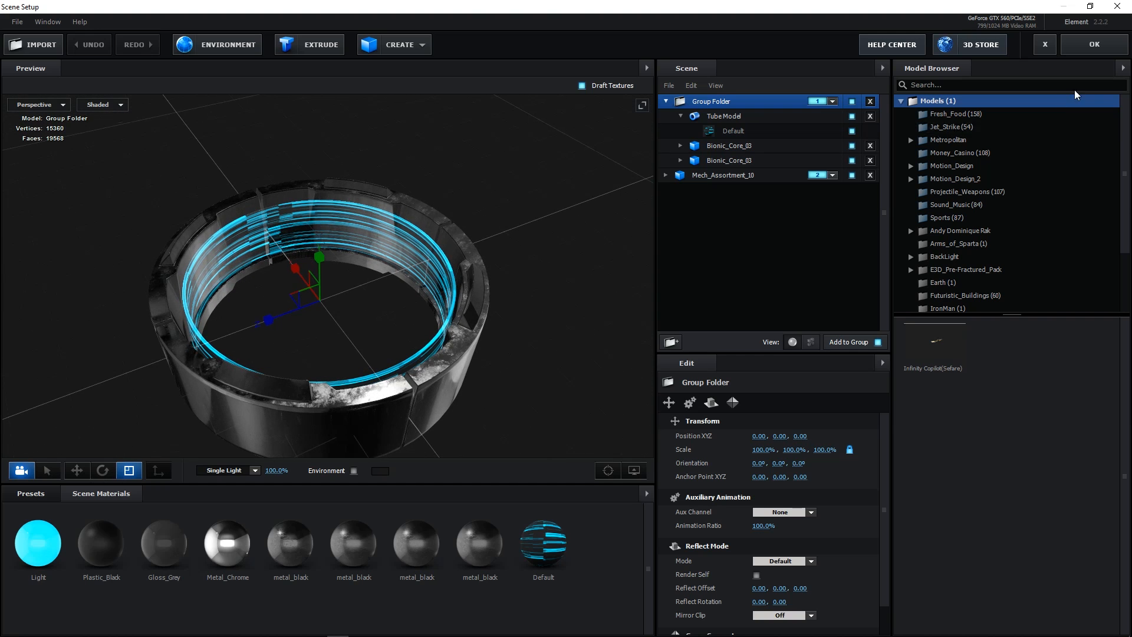
left_click(1095, 47)
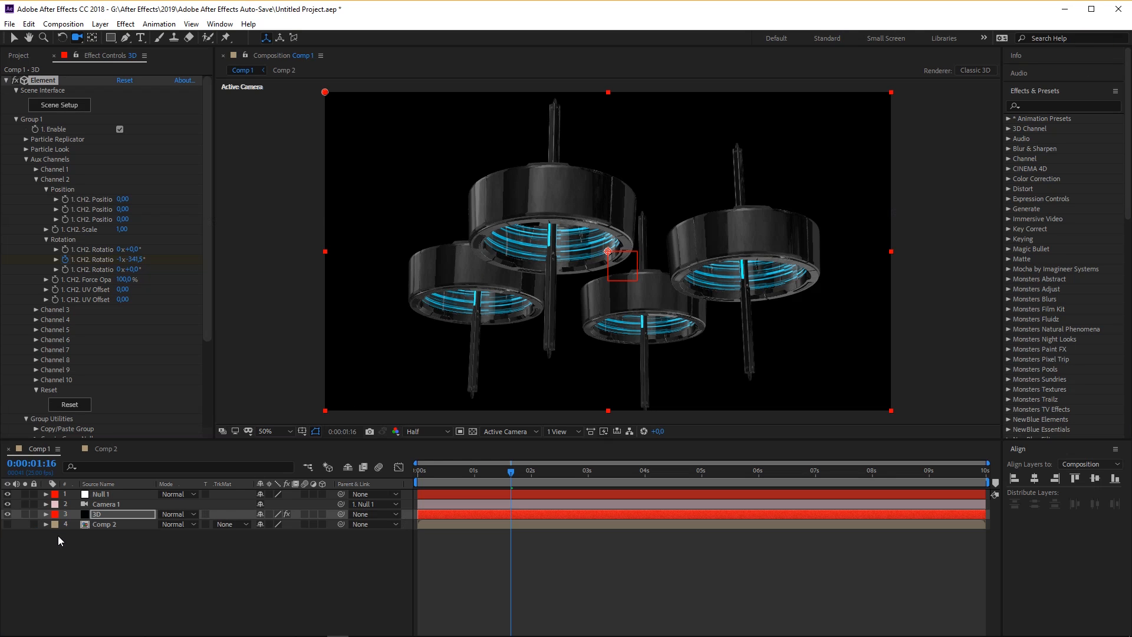
Reframe Camera 1 slightly closer to the four rings, still looking up from below.
left_click(103, 507)
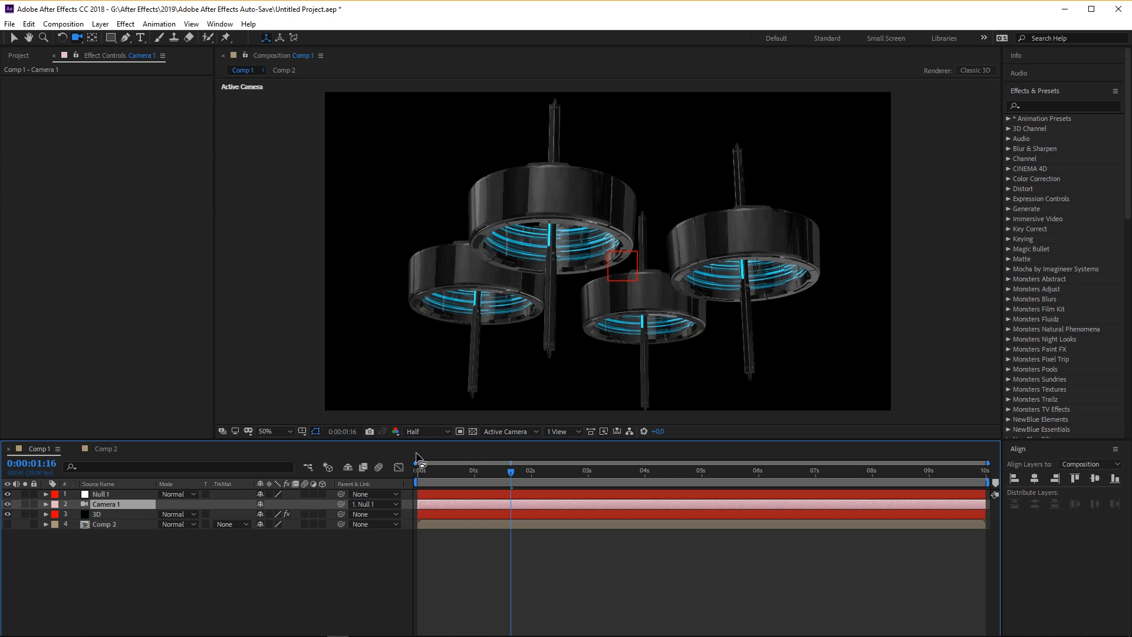
left_click_drag(608, 270, 595, 236)
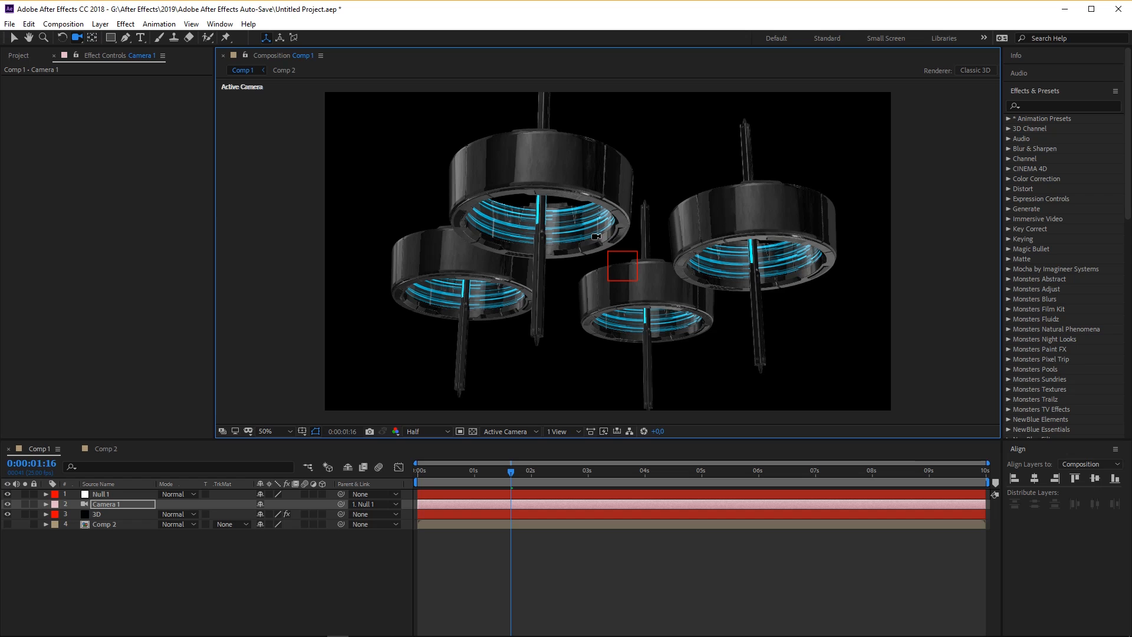
mouse_move(591, 196)
left_mouse_down()
mouse_move(592, 216)
mouse_move(588, 200)
left_mouse_up()
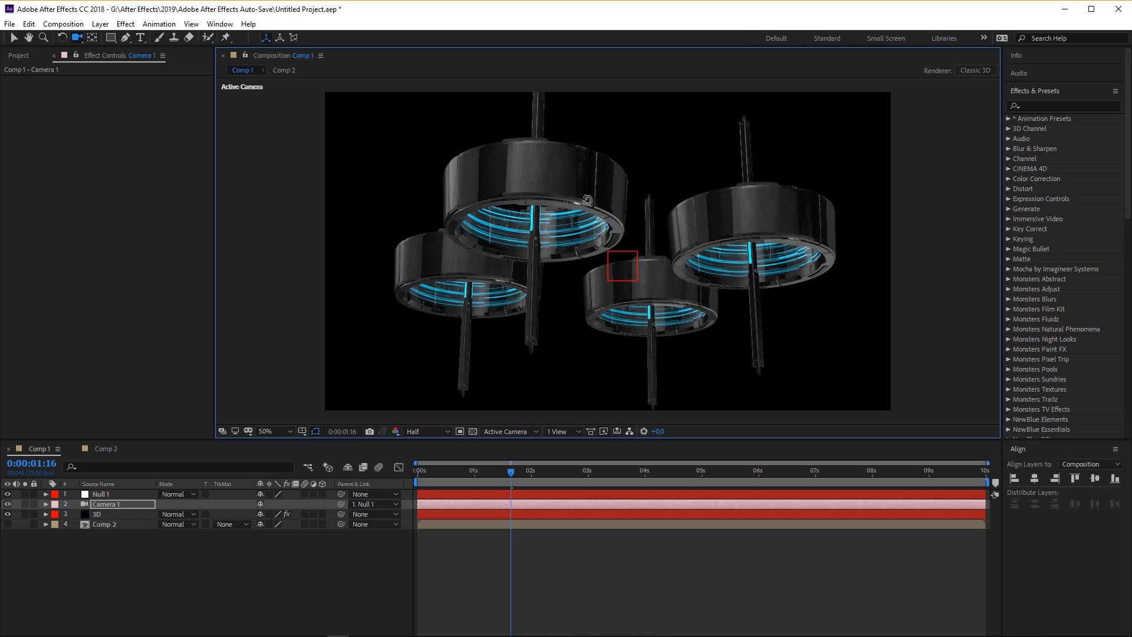
At 0:00:00:00, set Group 2's Channel 3 Y Position to -0.94 to raise the rods above the rings, and keyframe it.
left_click_drag(496, 475, 359, 492)
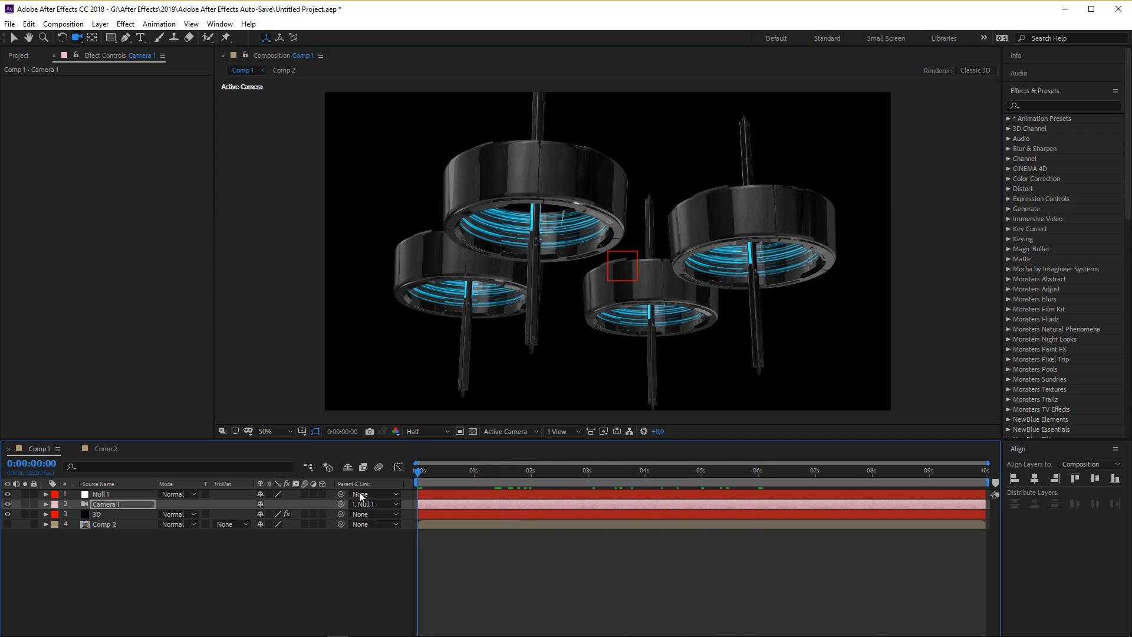
left_click(104, 515)
left_click(25, 159)
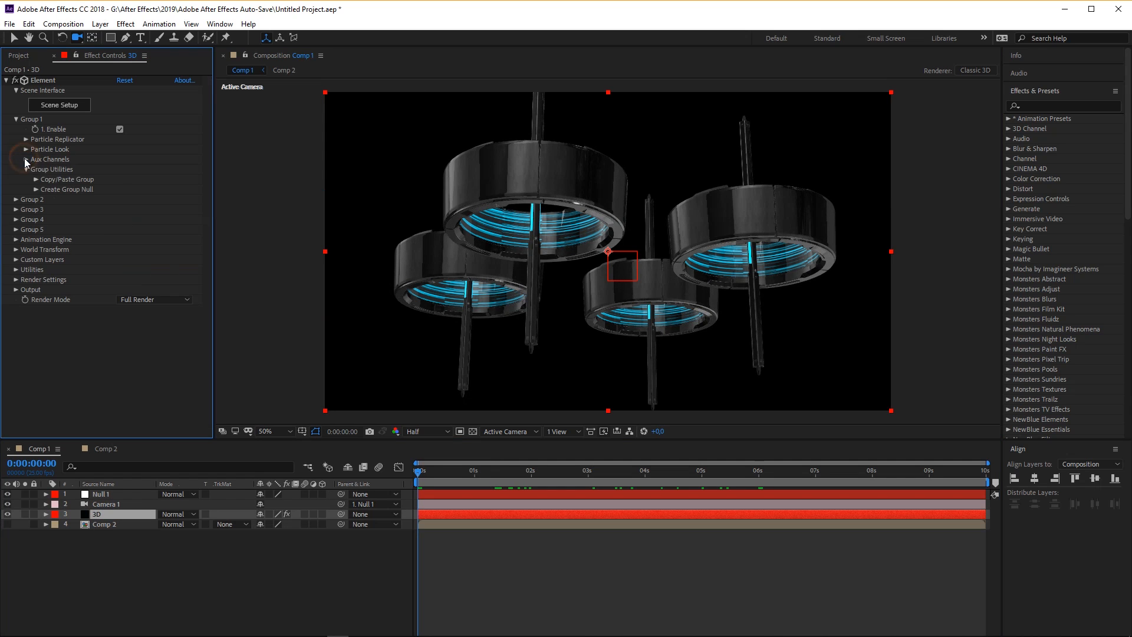
left_click(27, 170)
left_click(16, 179)
scroll(37, 244, "down", 3)
left_click(26, 122)
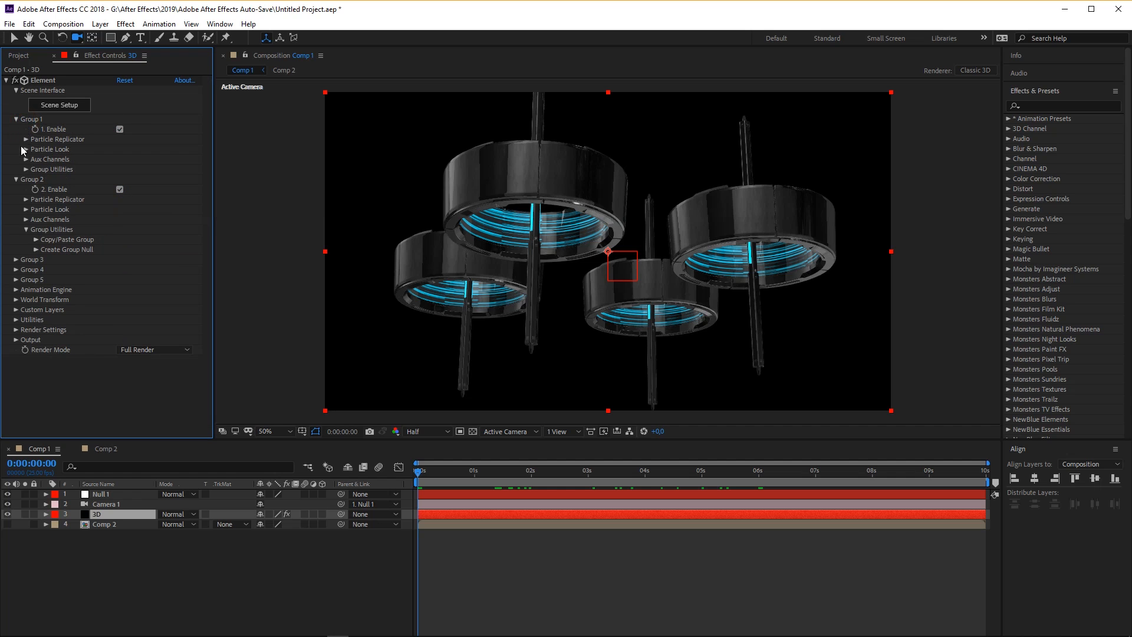
left_click(27, 222)
left_click(35, 229)
left_click(35, 230)
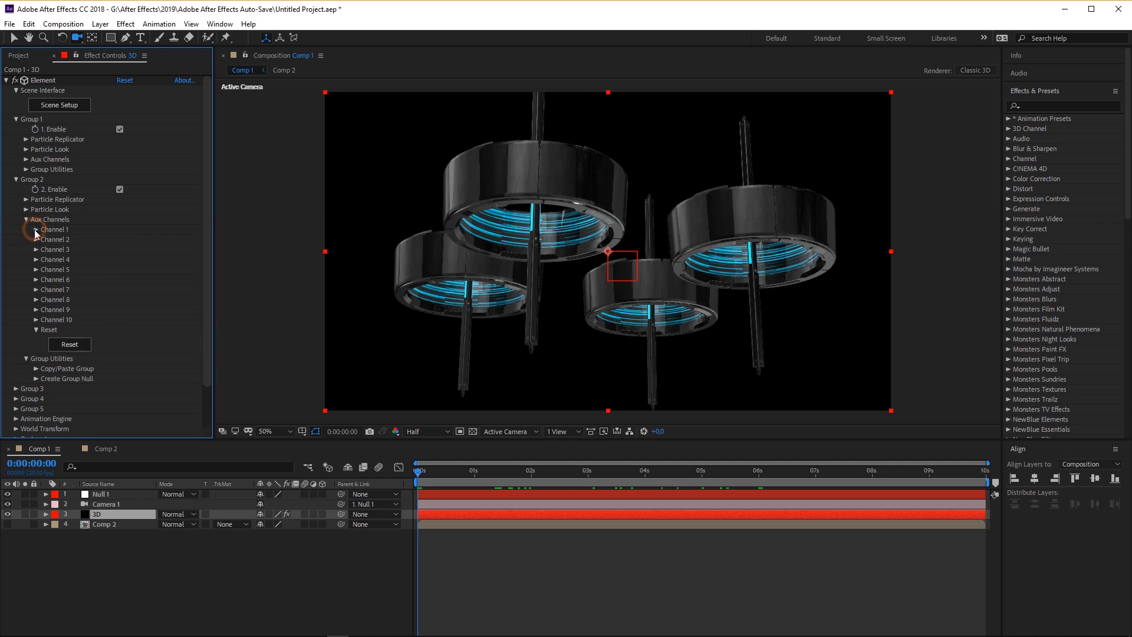
left_click(36, 250)
left_click_drag(122, 279, 76, 287)
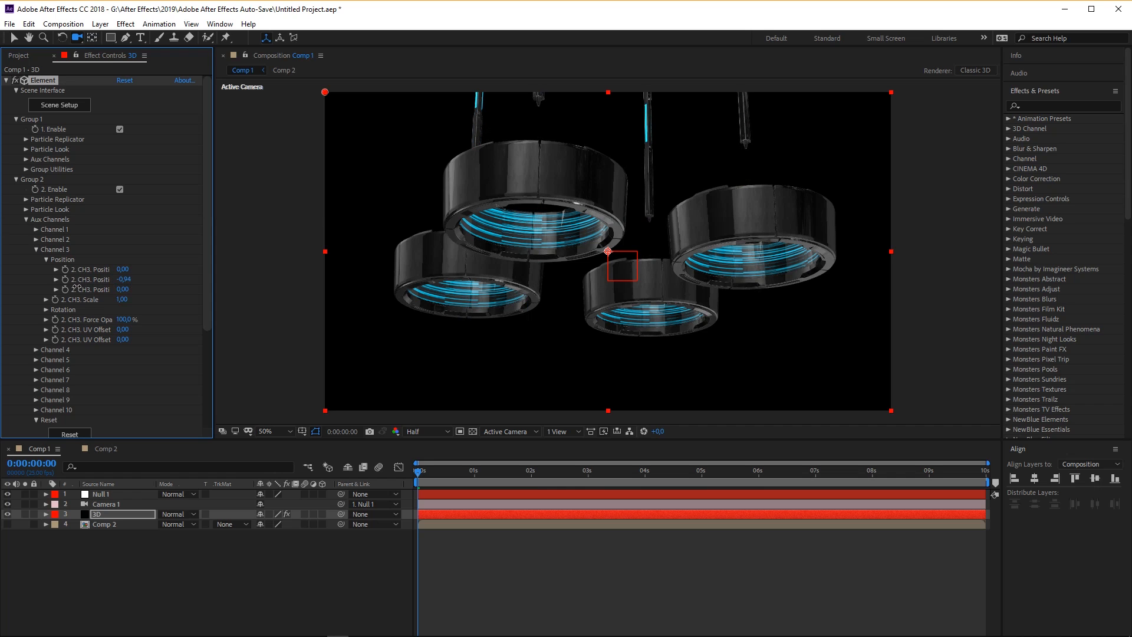
left_click(66, 278)
Set Group 2's Channel 3 Y Position to 0.03 at 0:00:02:24 and collapse the Element effect's groups.
left_click_drag(516, 473, 586, 474)
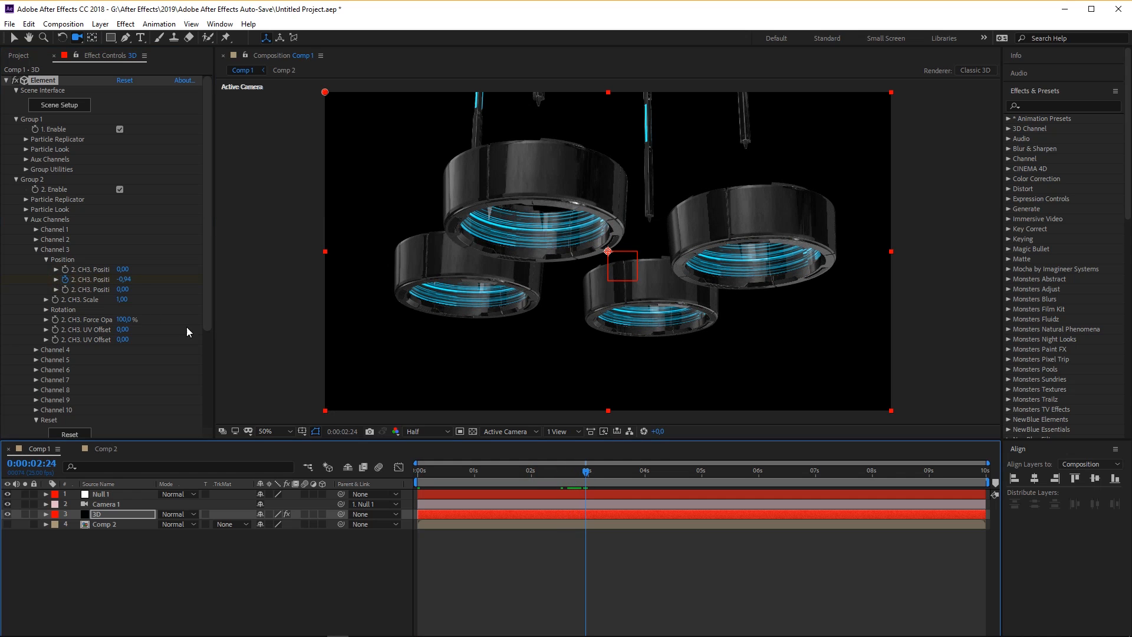
left_click_drag(128, 283, 196, 291)
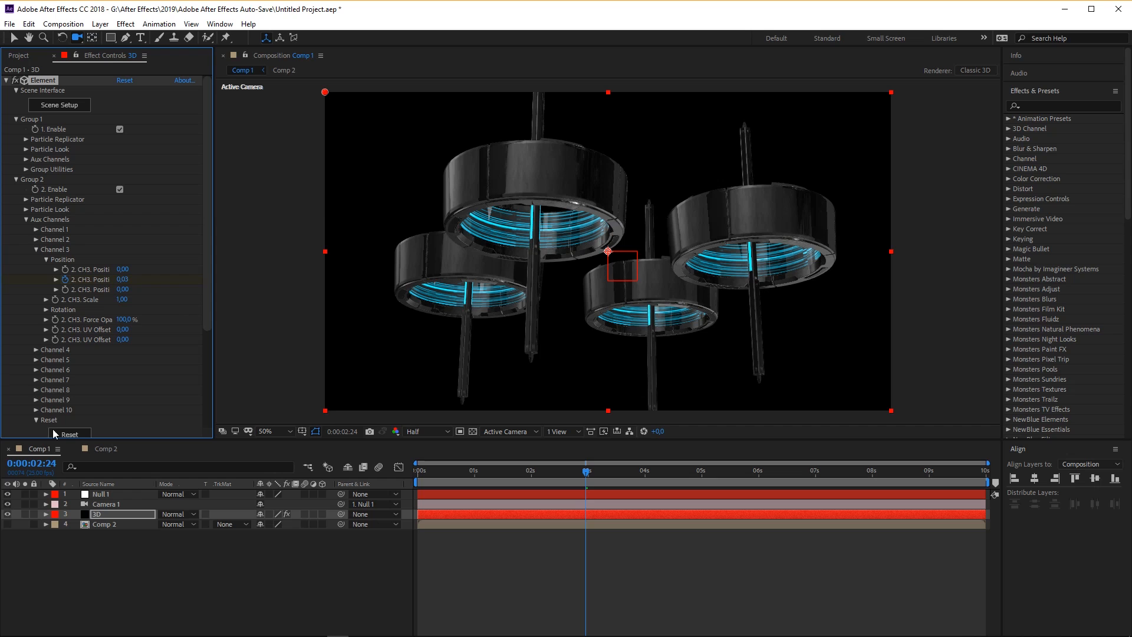
left_click(17, 119)
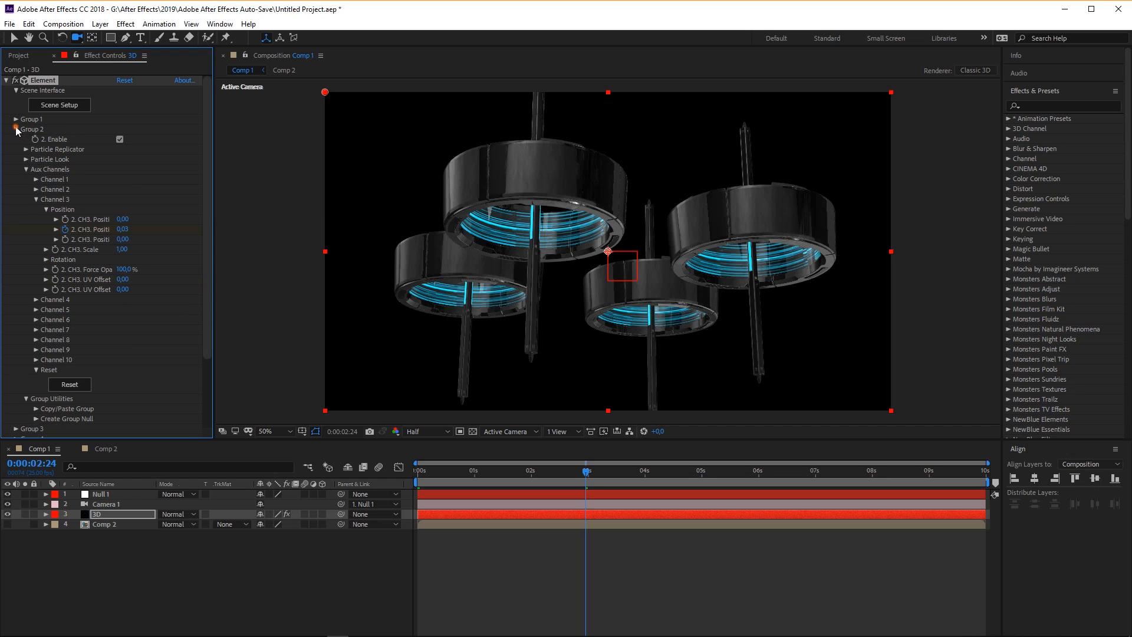
left_click(16, 129)
left_click(16, 90)
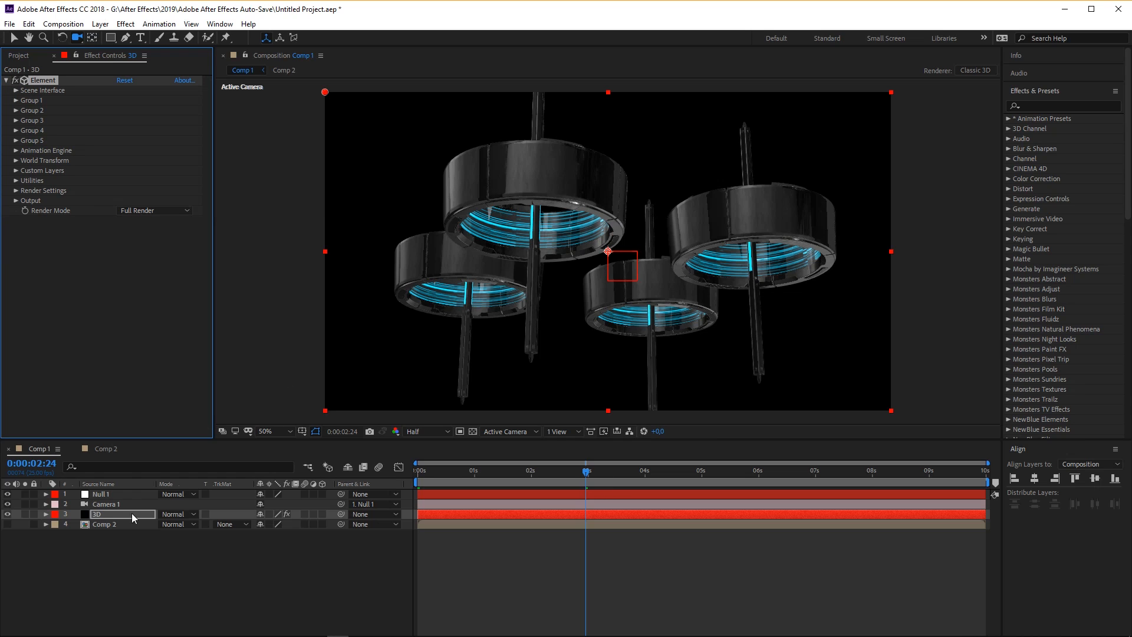
Make Null 1 a 3D layer, bring the camera closer to the rings, and keep Camera 1 parented to Null 1.
left_click(105, 494)
key("p")
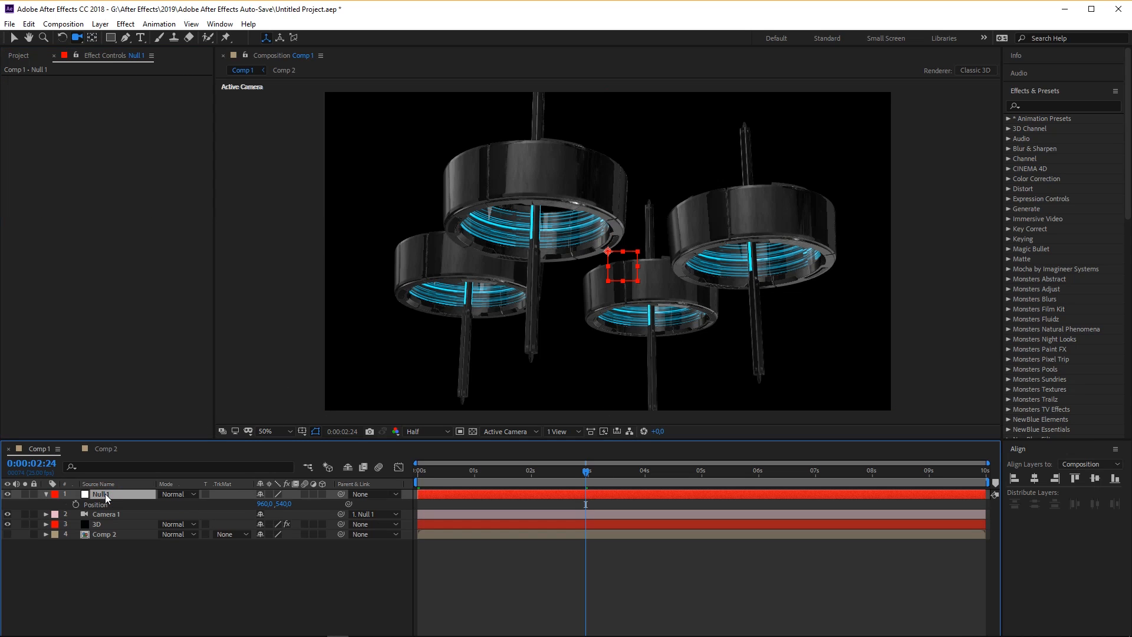
left_click_drag(634, 242, 642, 206)
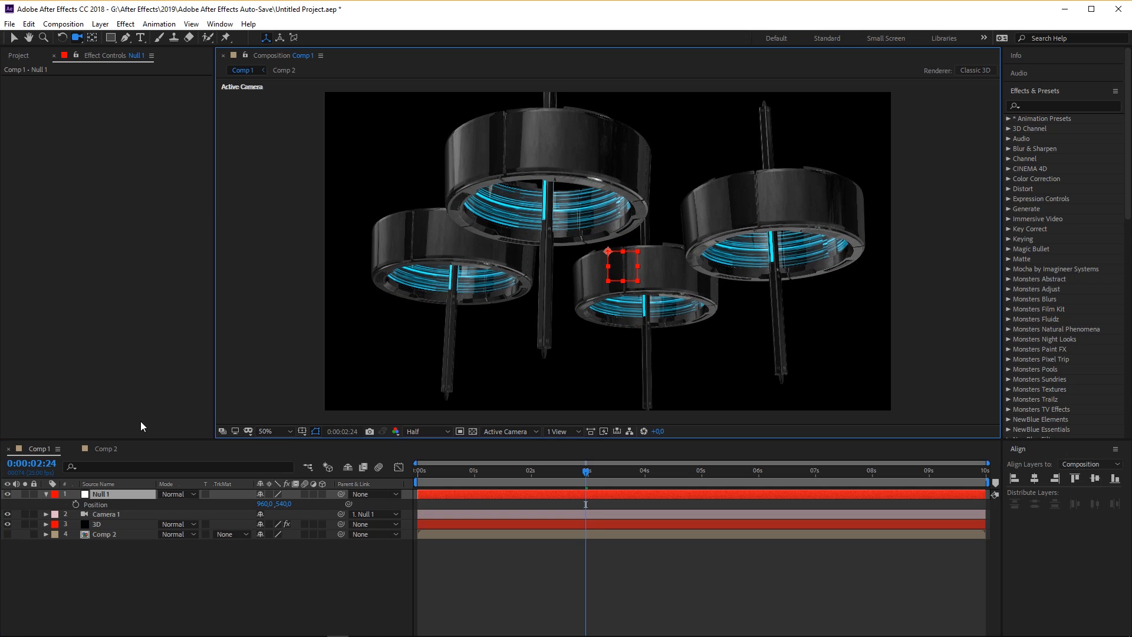
left_click(323, 493)
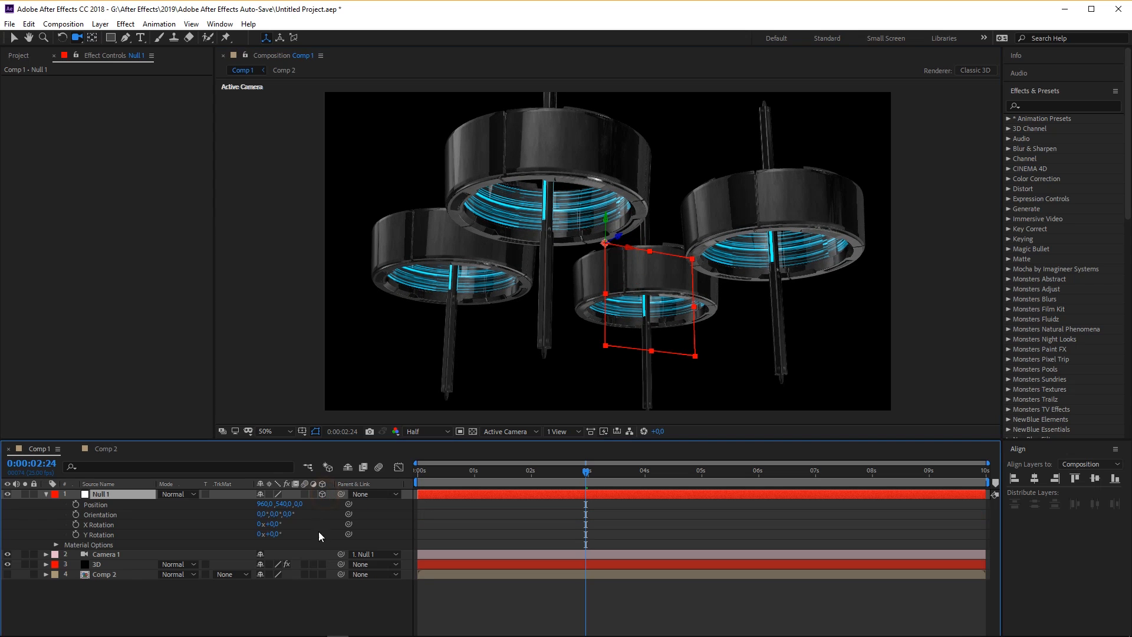
left_click(45, 494)
left_click_drag(339, 505, 133, 493)
Adjust the framing at 0:00:00:00 and set Null 1's Position to 960, 755, 0 as the animation's start.
left_click_drag(561, 472, 417, 472)
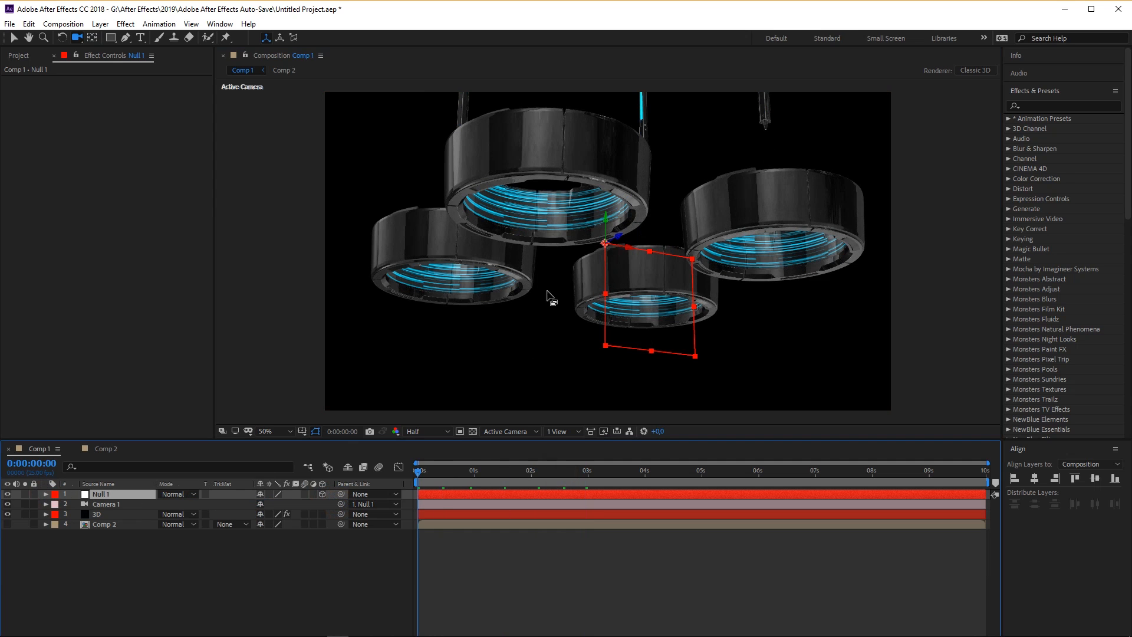
left_click_drag(641, 207, 635, 195)
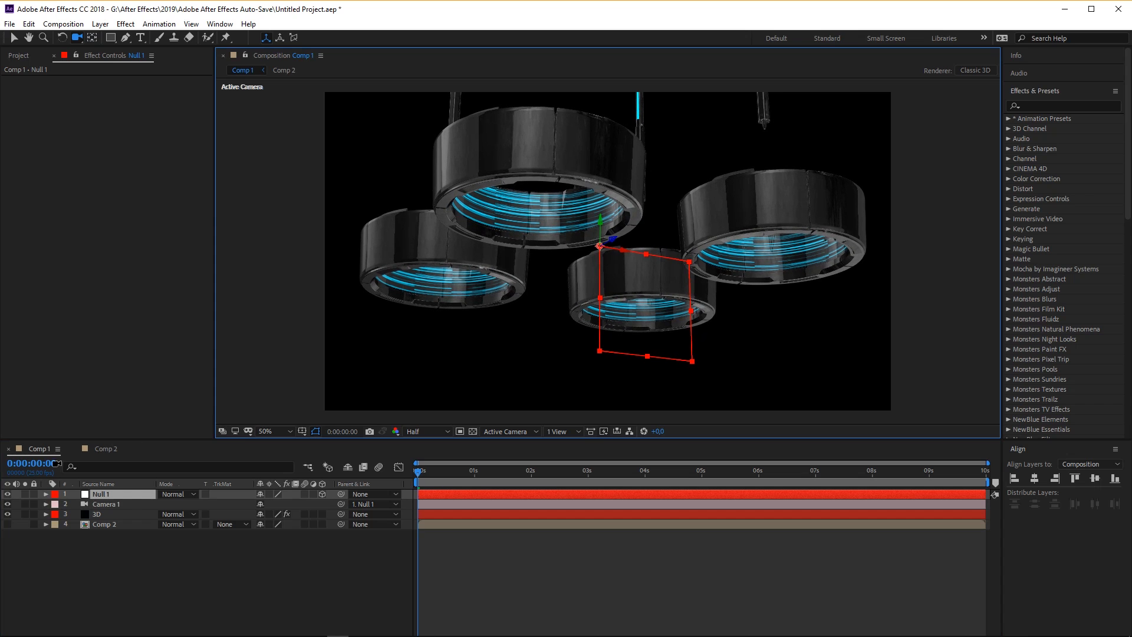
left_click(46, 494)
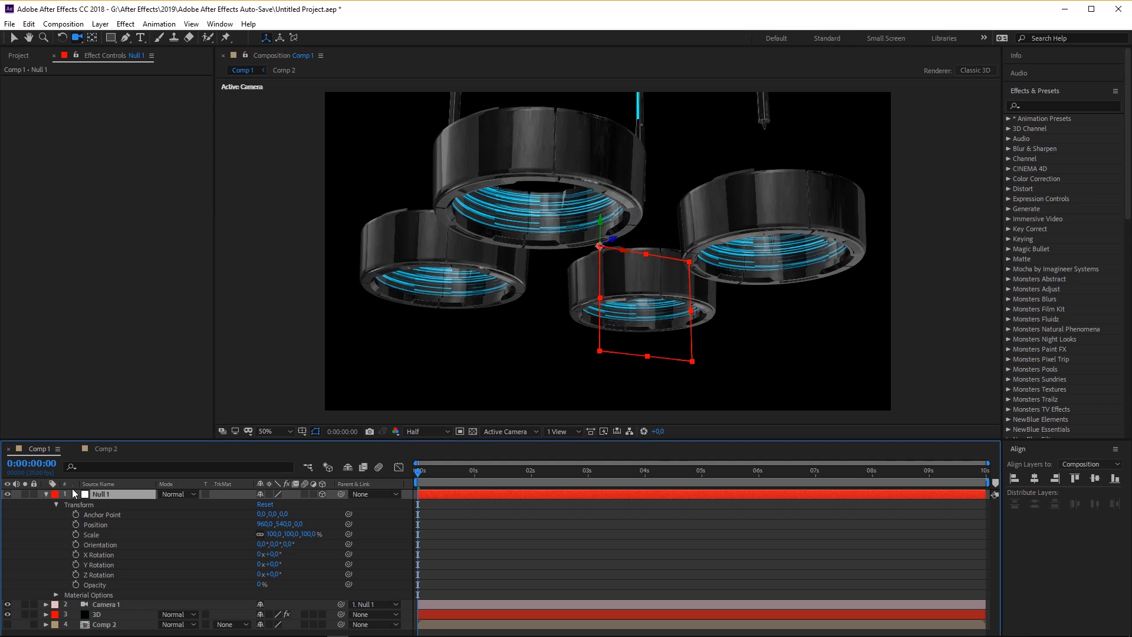
key("p")
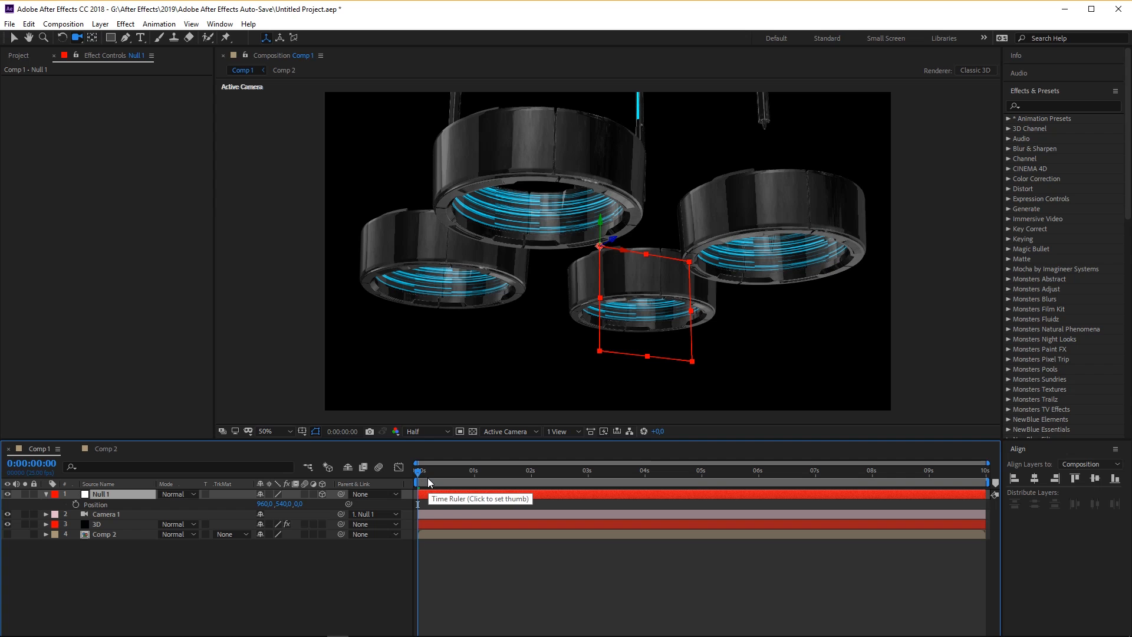
left_click_drag(289, 504, 414, 510)
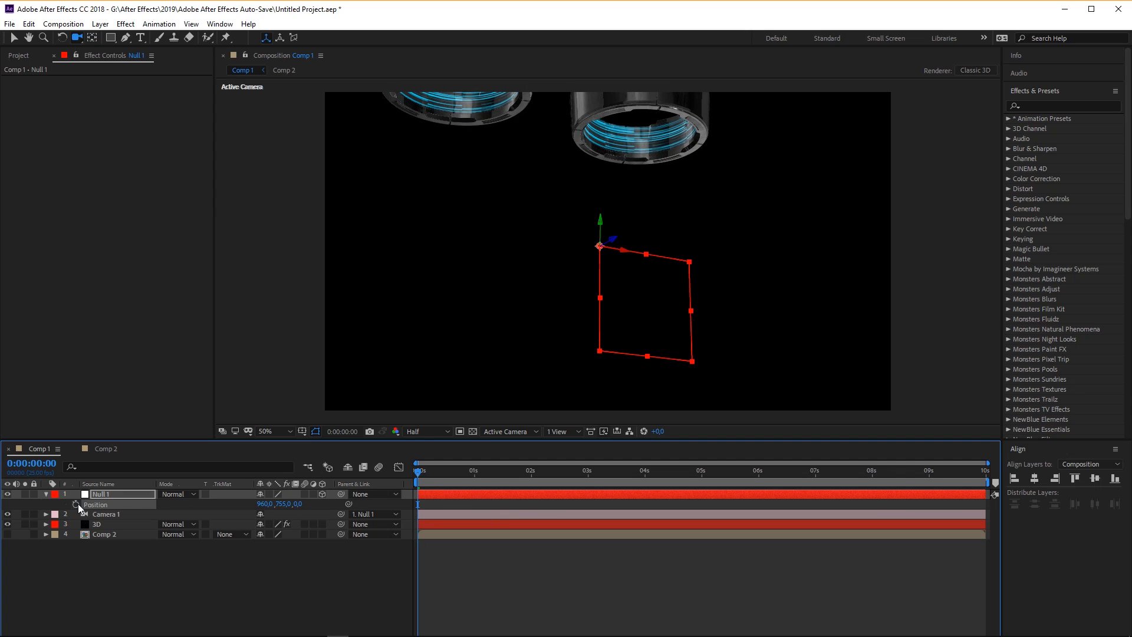
Keyframe Null 1's Y Position at 569 around the four-second mark and fine-tune the camera framing on the rings.
left_click_drag(590, 477, 647, 477)
left_click_drag(273, 506, 169, 507)
left_click_drag(603, 224, 585, 331)
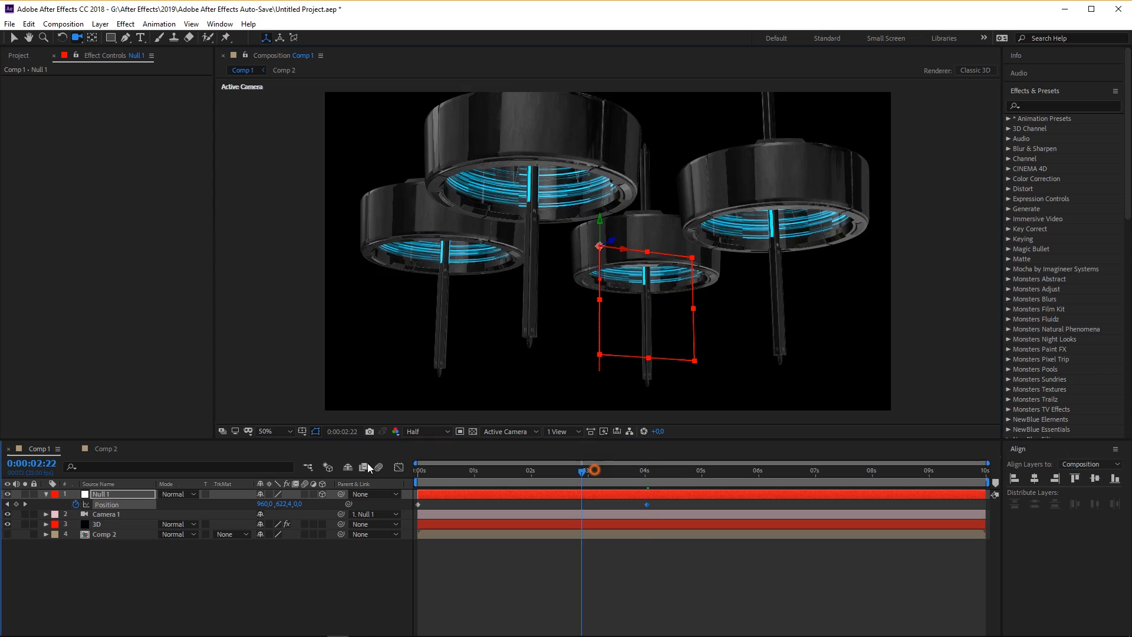
Preview the camera move from the start of the timeline and return to 0:00:00:00.
key("Home")
left_click(325, 466)
key("space")
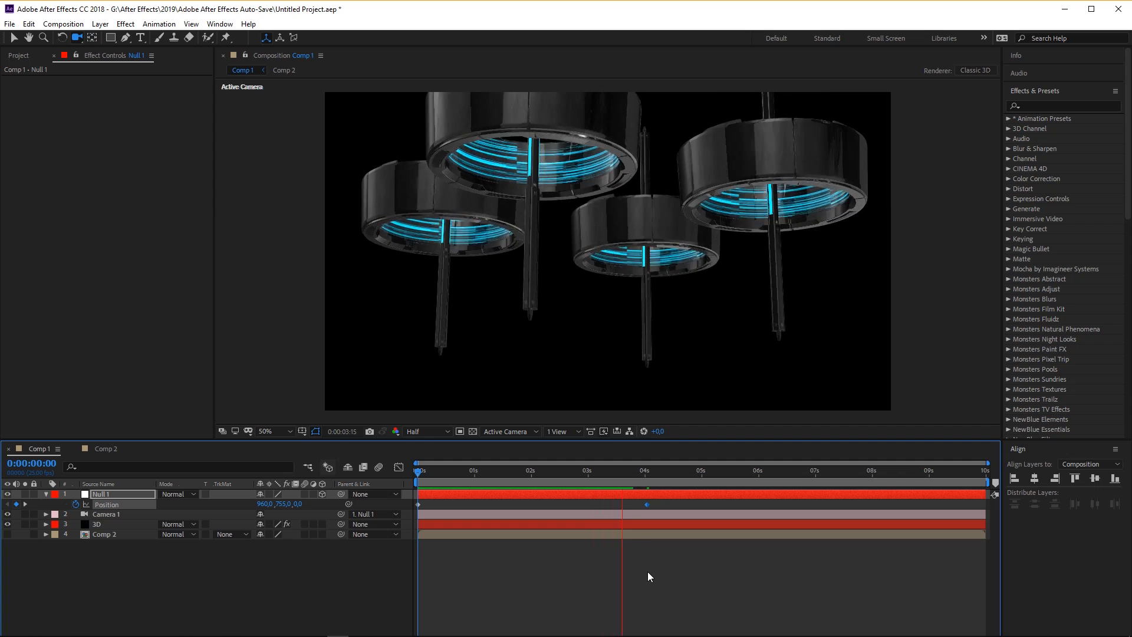
left_click_drag(610, 480, 410, 489)
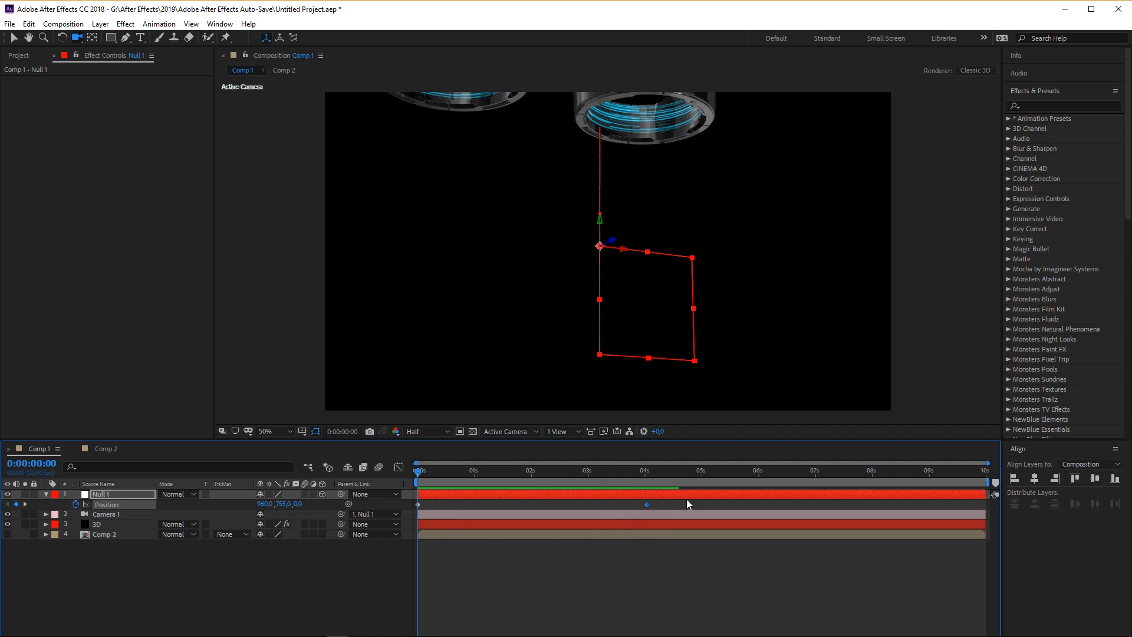
Apply Easy Ease to both of Null 1's Position keyframes.
left_click_drag(497, 517, 422, 517)
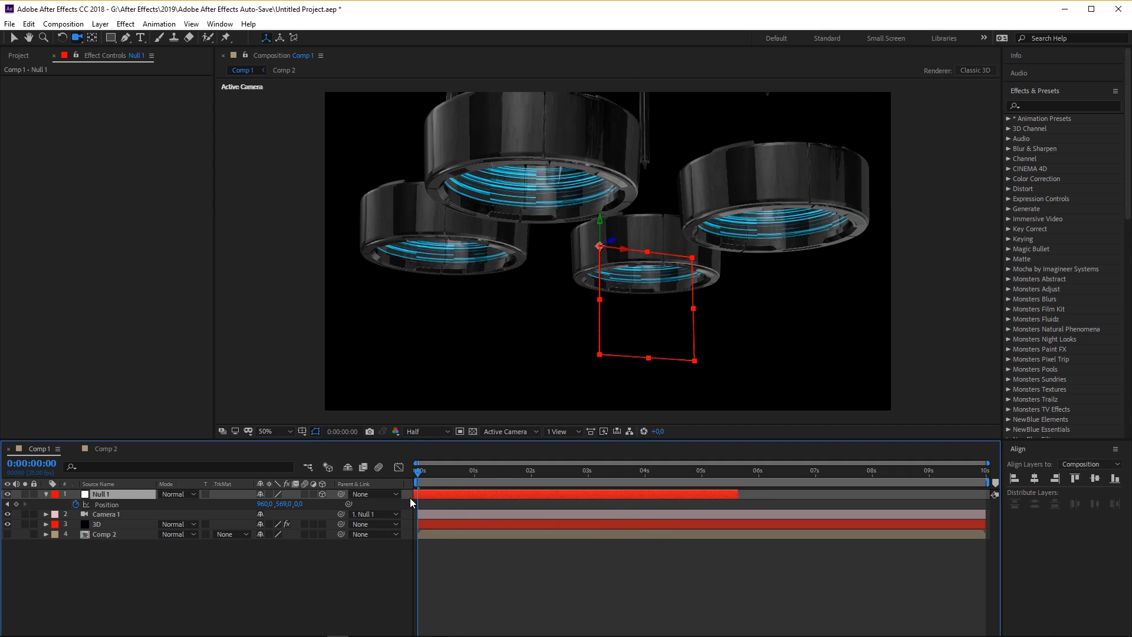
key("ctrl+z")
left_click_drag(667, 510, 408, 499)
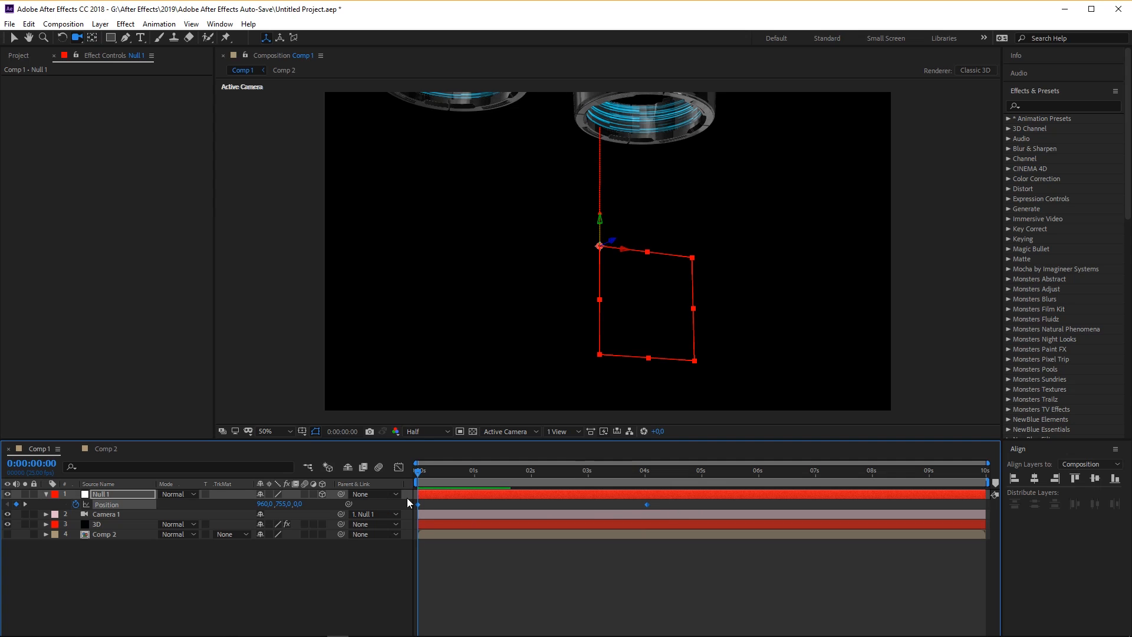
right_click(420, 505)
mouse_move(448, 495)
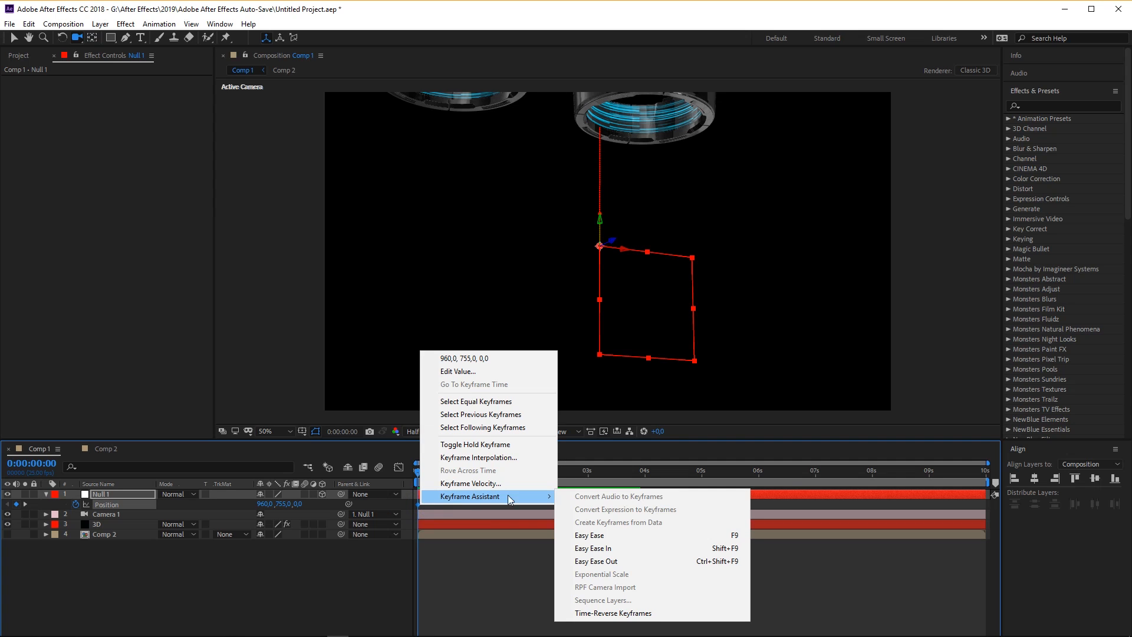
left_click(603, 536)
Lengthen the ease into Null 1's last Position keyframe in the speed graph and preview the camera move.
left_click(400, 467)
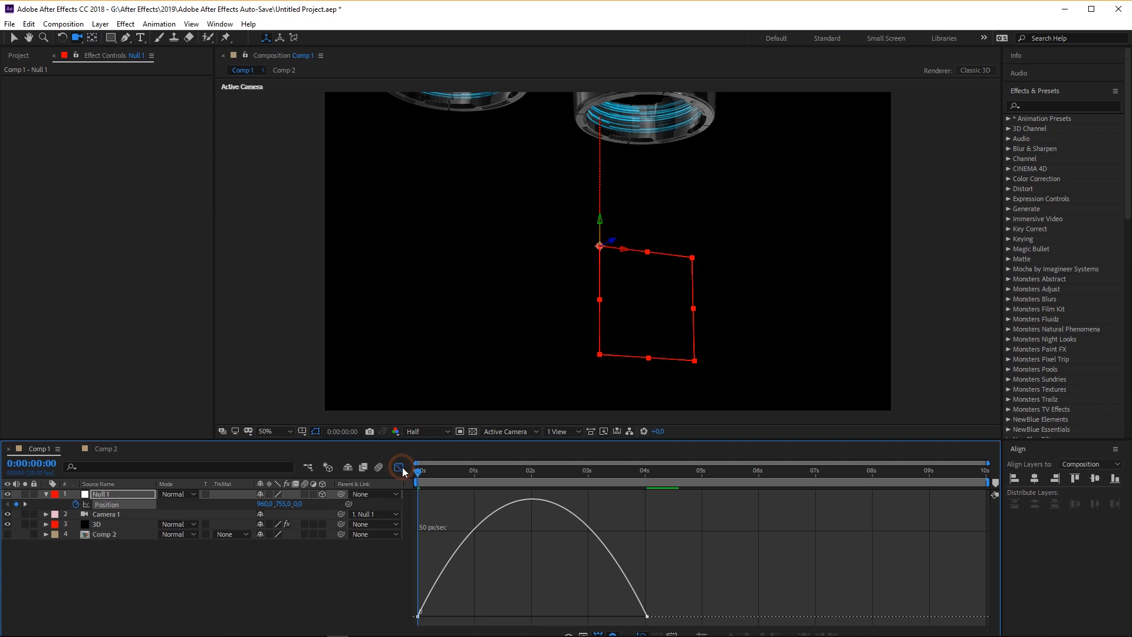
left_click_drag(675, 609, 560, 615)
left_click(398, 468)
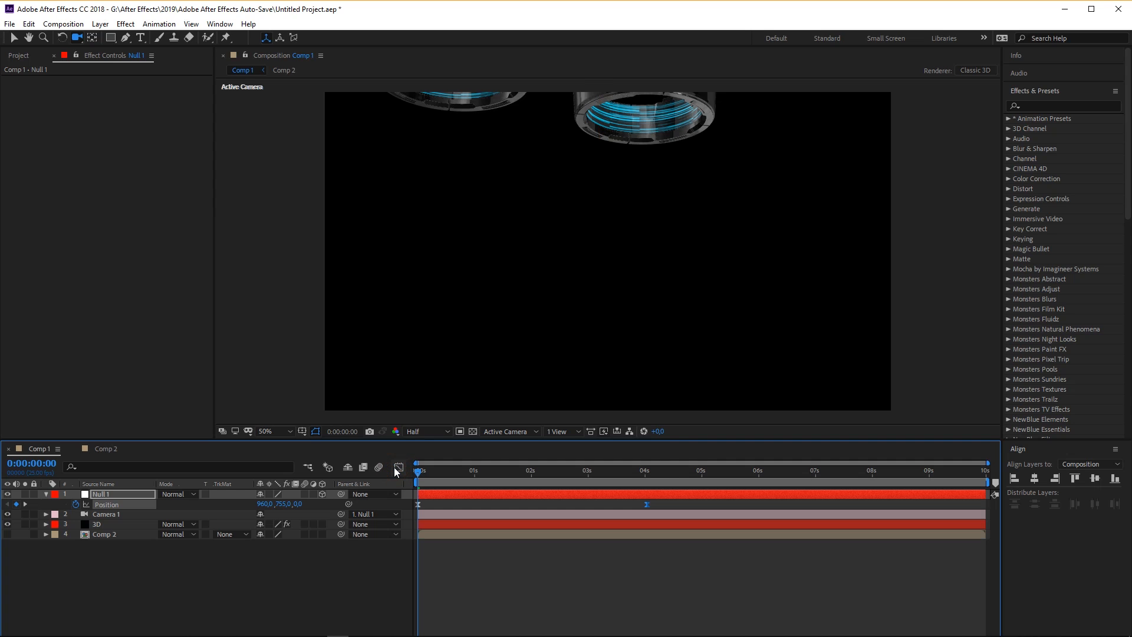
key("space")
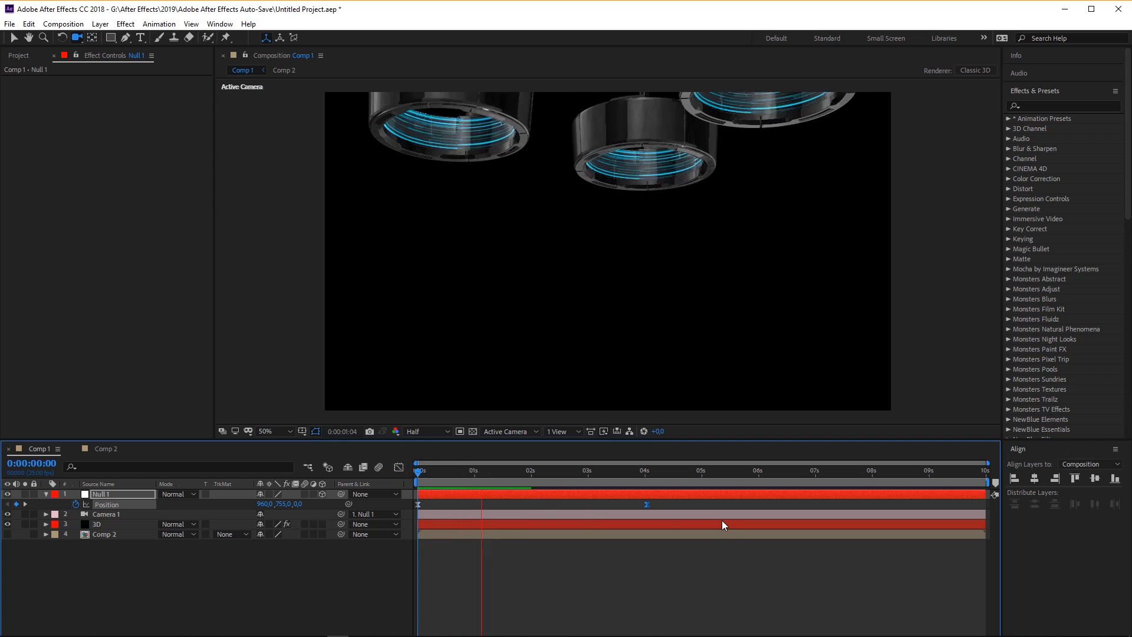
Move Null 1's second Position keyframe to 0:00:02:24 and preview the shortened camera move.
left_click(588, 474)
left_click_drag(588, 477, 588, 506)
left_click(659, 503)
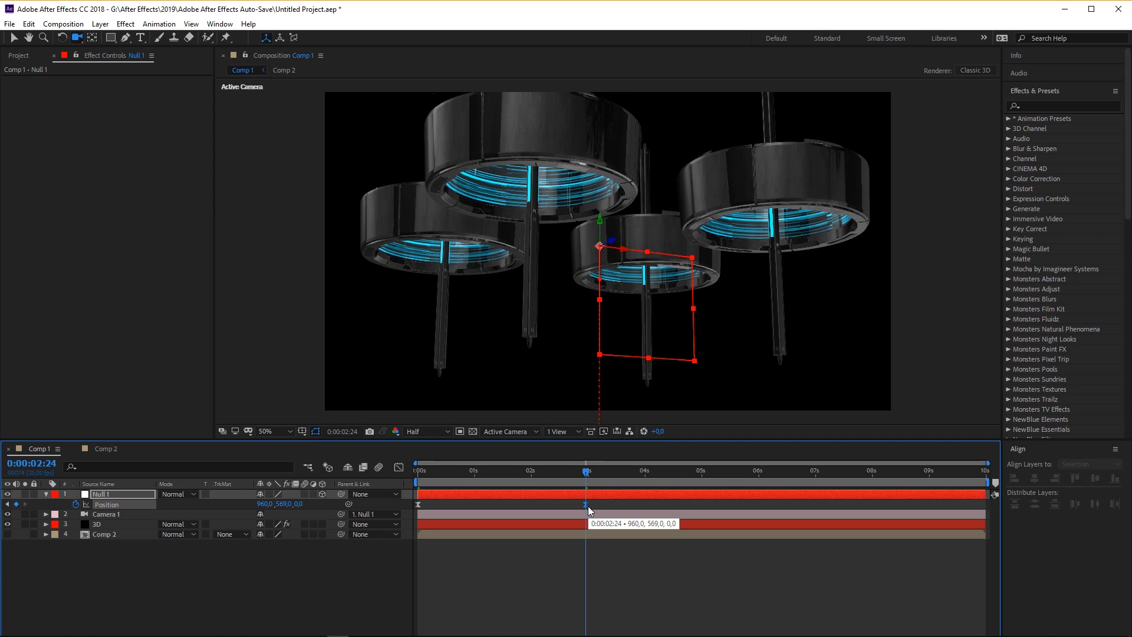
key("space")
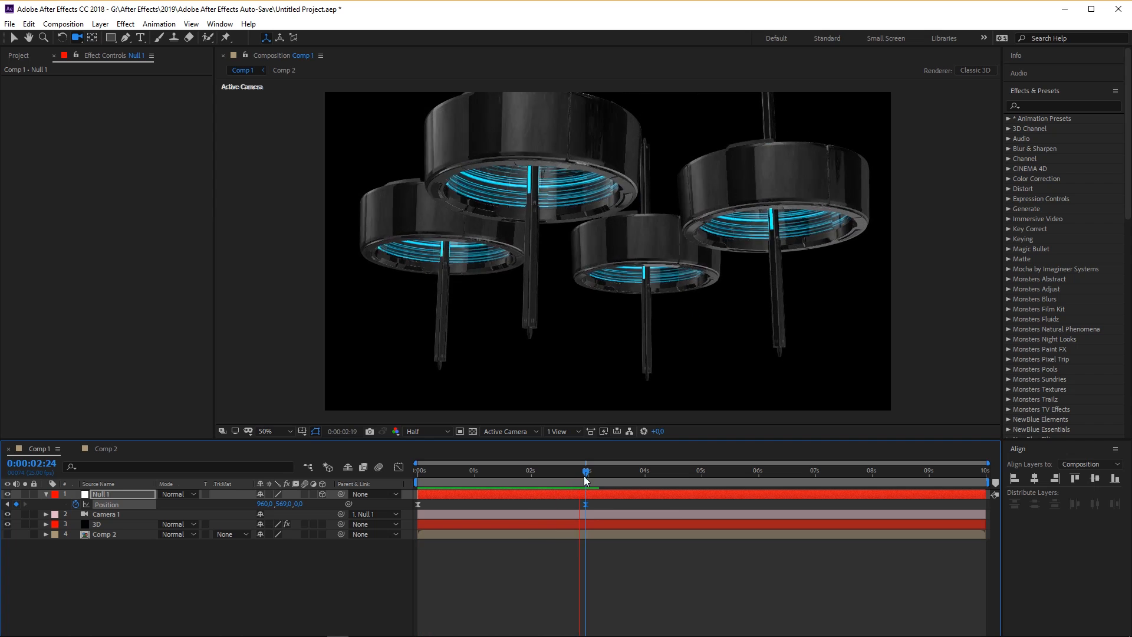
key("space")
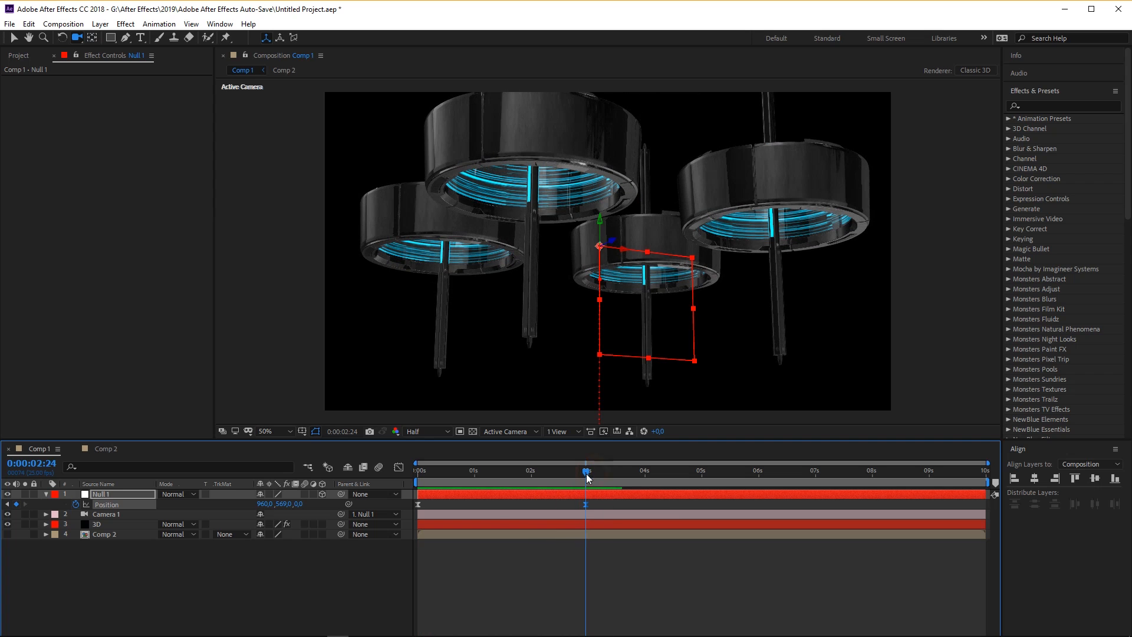
Set Null 1's Y Position to 518 on the 0:00:02:24 keyframe.
left_click(7, 504)
left_click(24, 504)
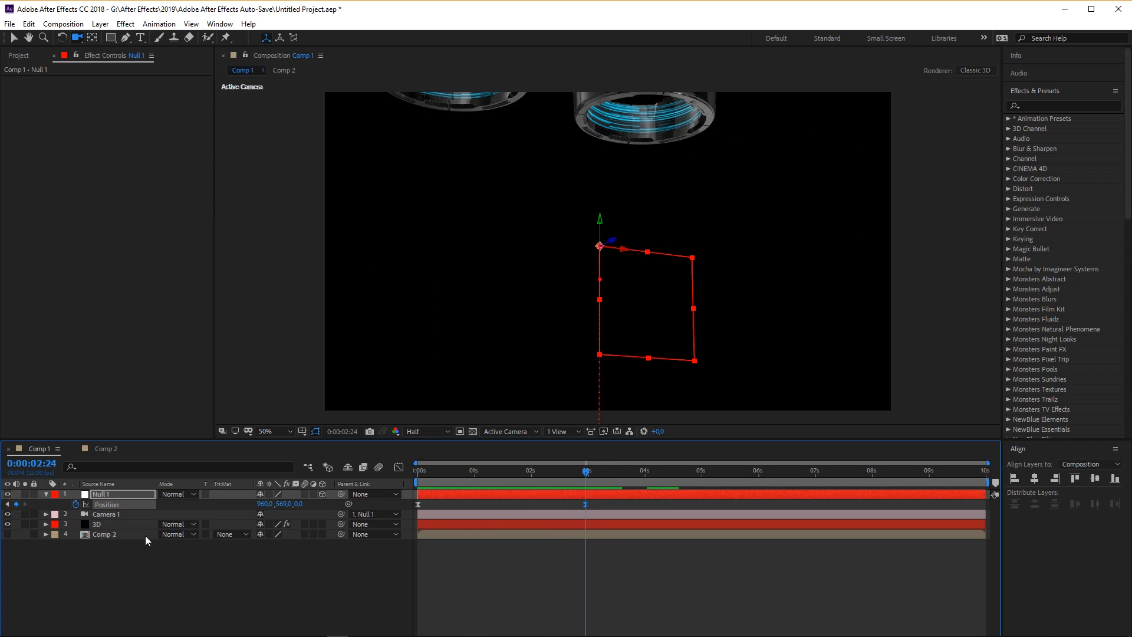
left_click(187, 589)
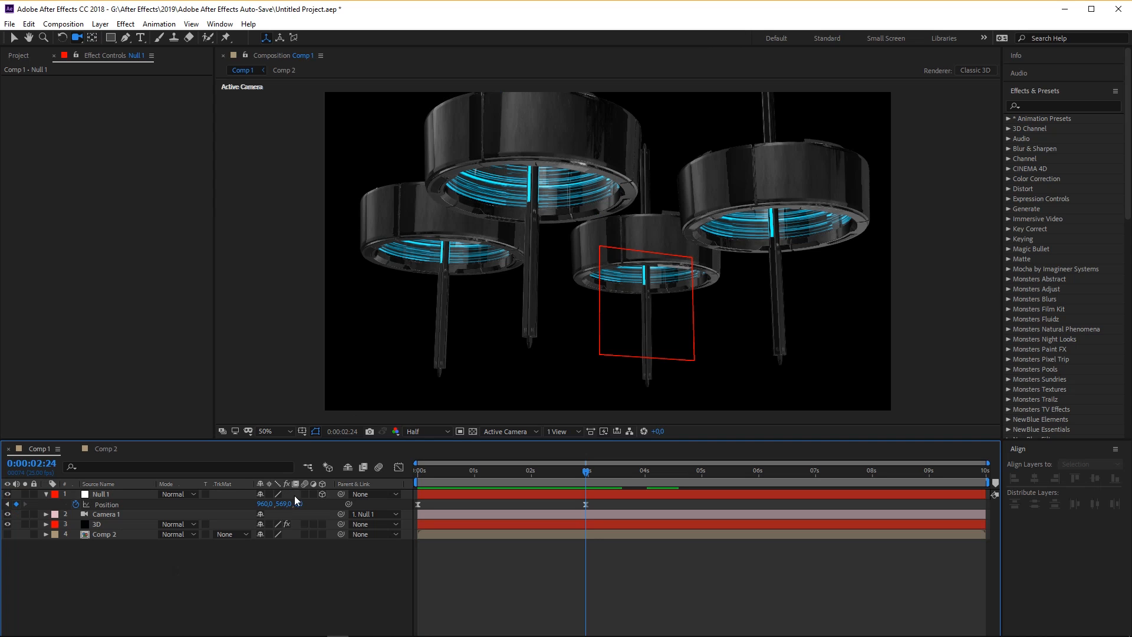
left_click_drag(280, 505, 292, 459)
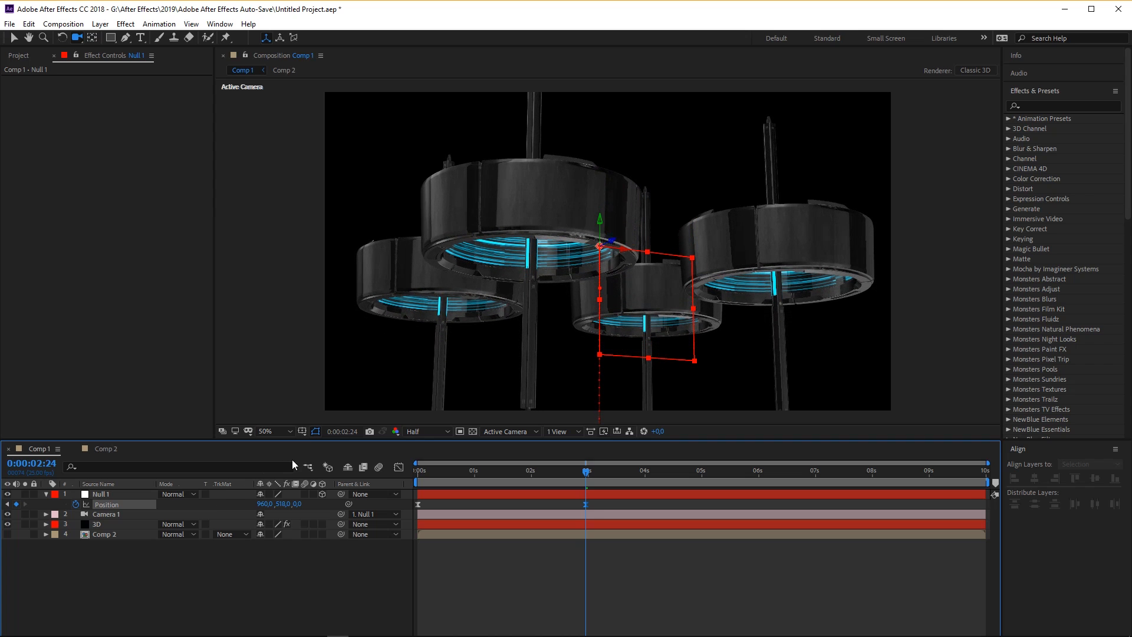
Create a black 1920 x 1080 solid named bg and move it to the bottom of Comp 1's layer stack.
right_click(96, 565)
mouse_move(142, 433)
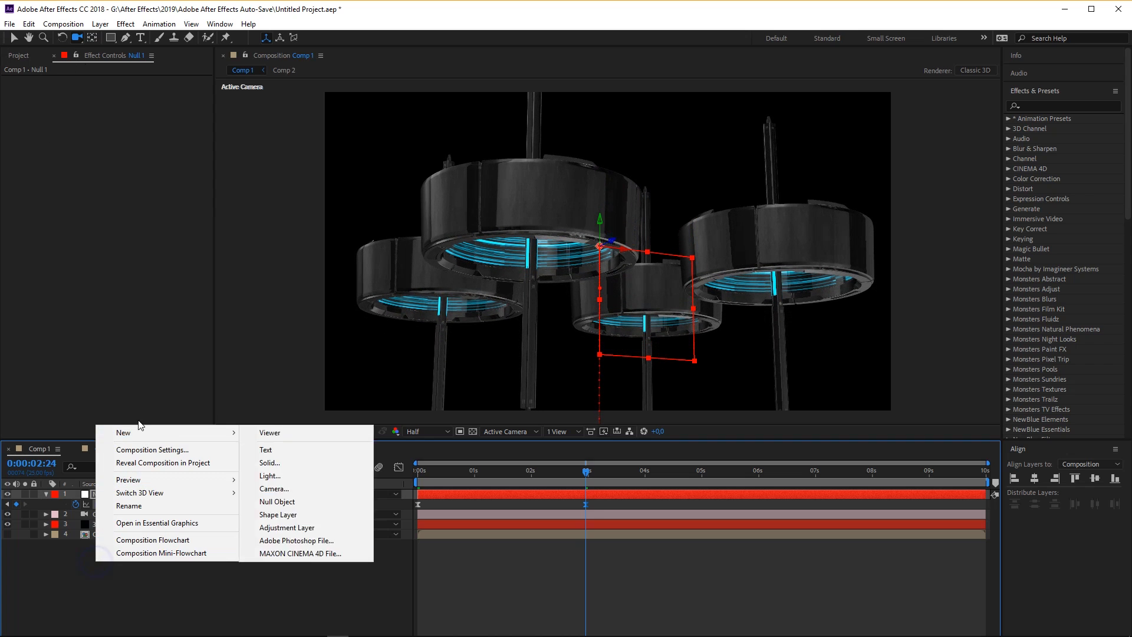
left_click(282, 462)
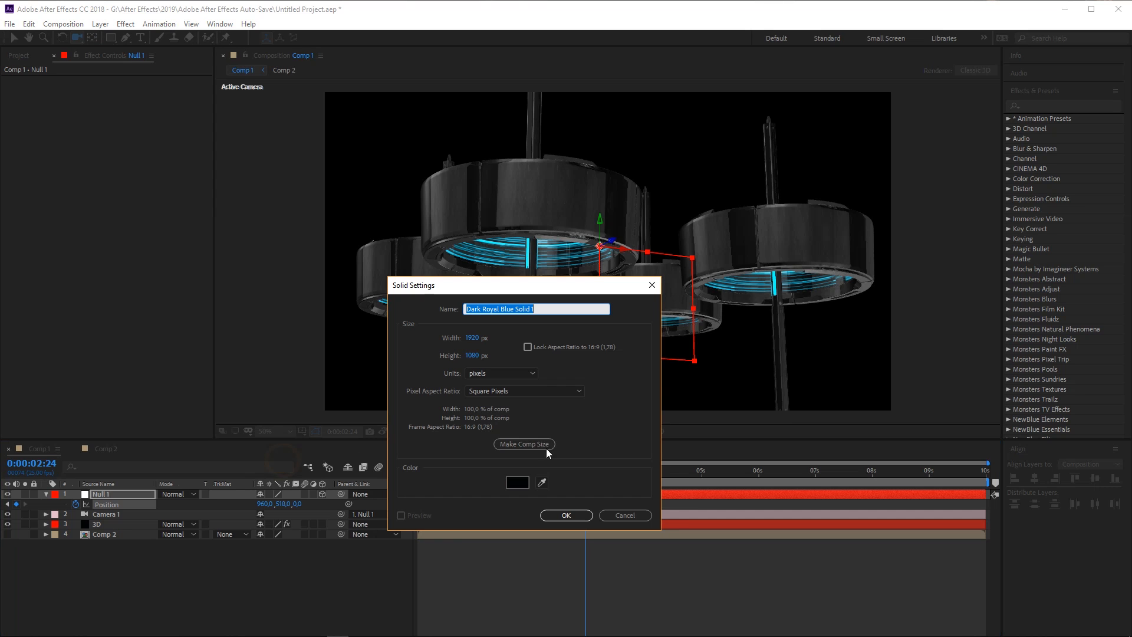
type("bg")
left_click(564, 515)
left_click_drag(98, 496, 100, 546)
Apply the Gradient Ramp effect to the bg layer.
right_click(100, 545)
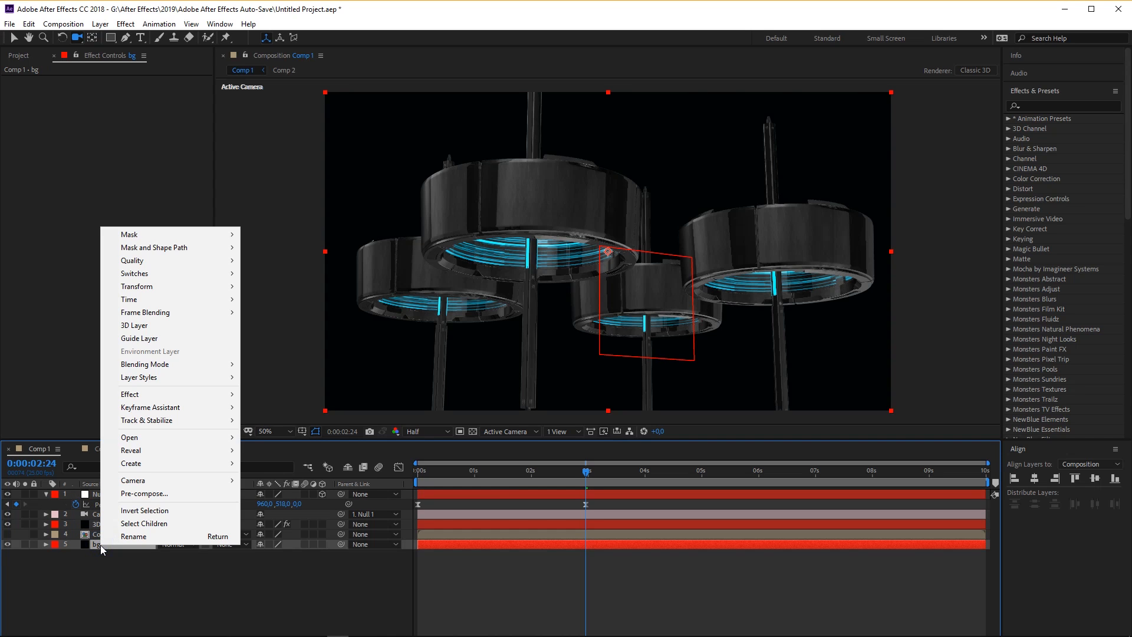
left_click(97, 546)
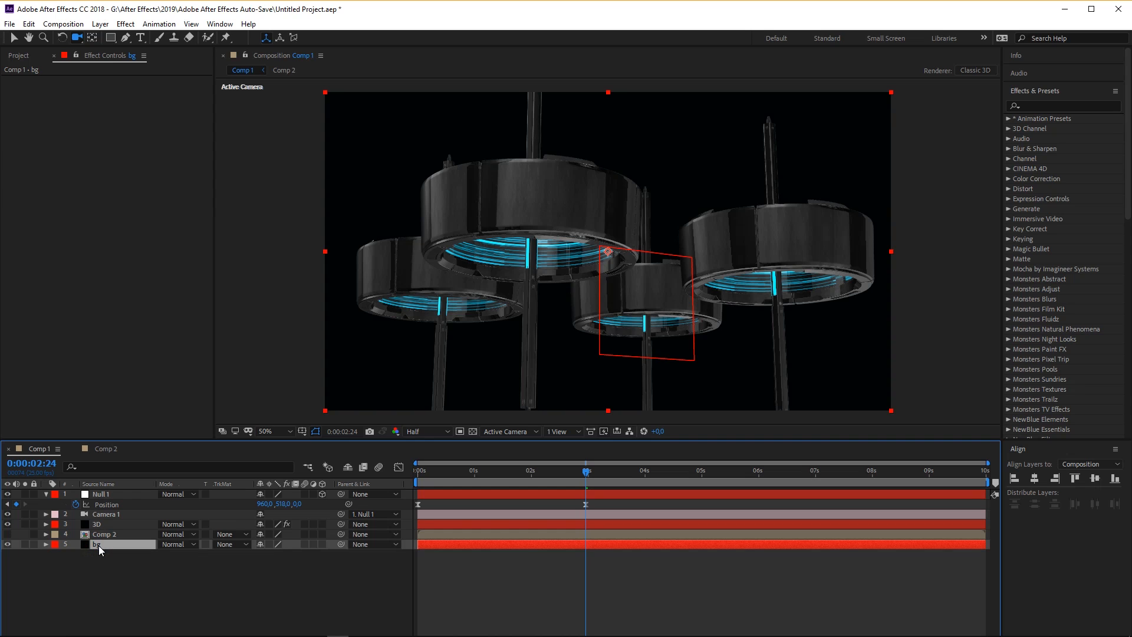
key("ctrl+space")
type("ra")
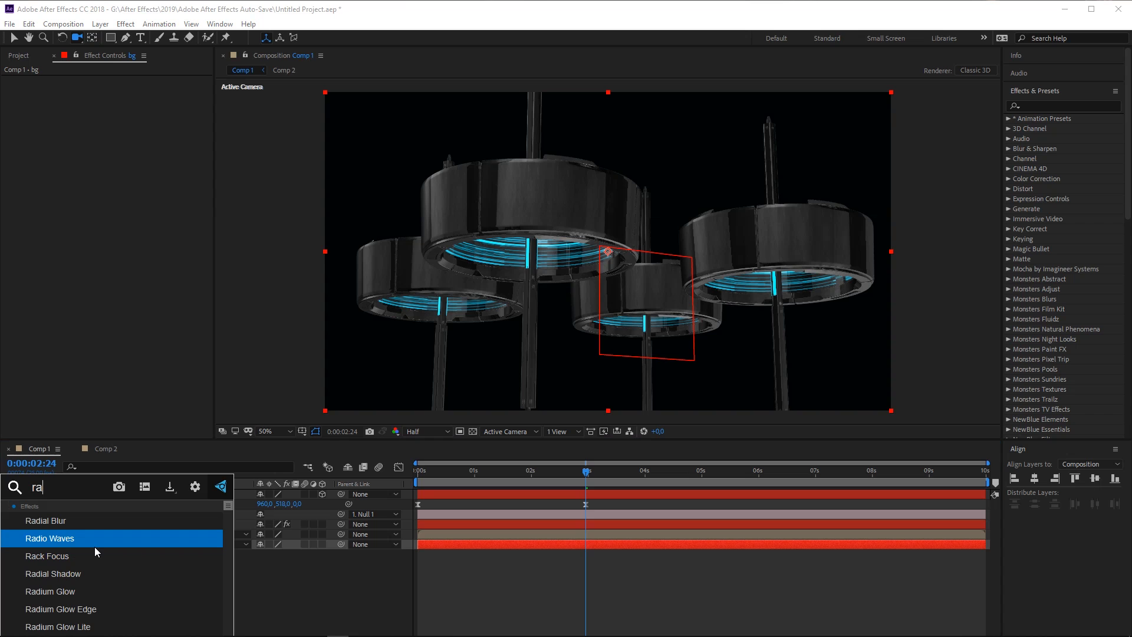
type("m")
left_click(53, 556)
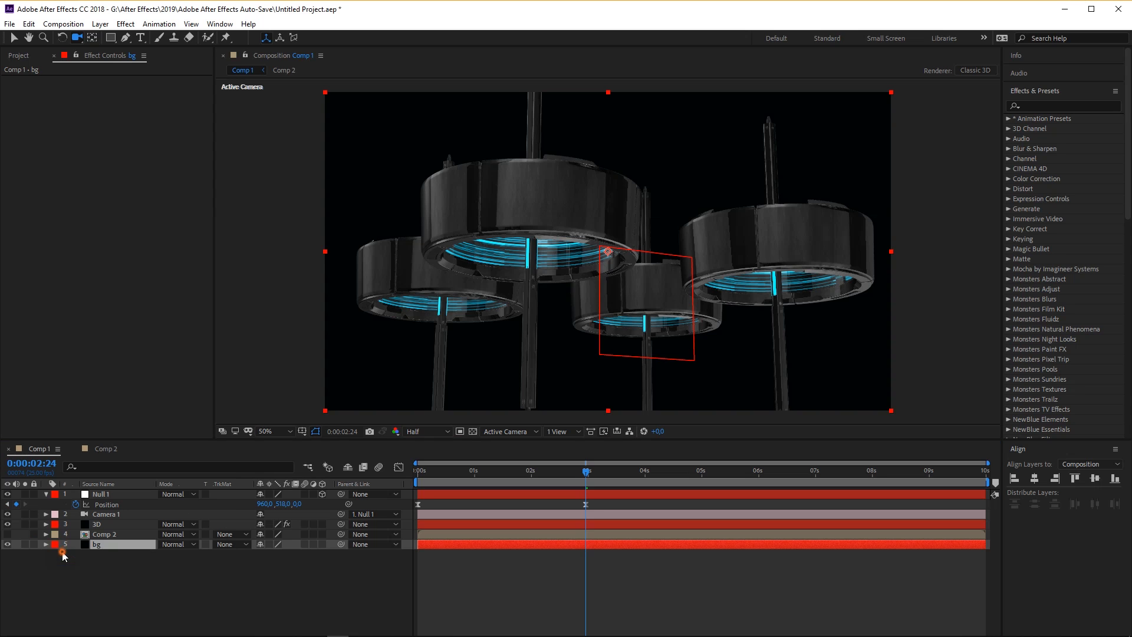
Set the Gradient Ramp's End Color to the very dark blue 000C0F.
left_click(122, 121)
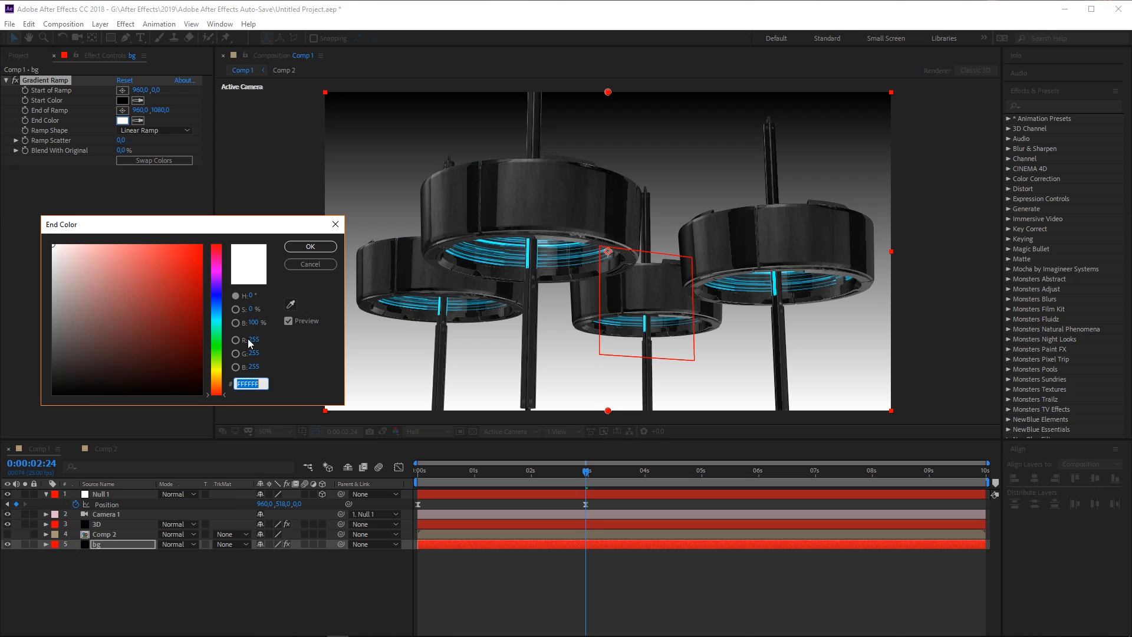
left_click(216, 318)
left_click_drag(198, 348, 227, 383)
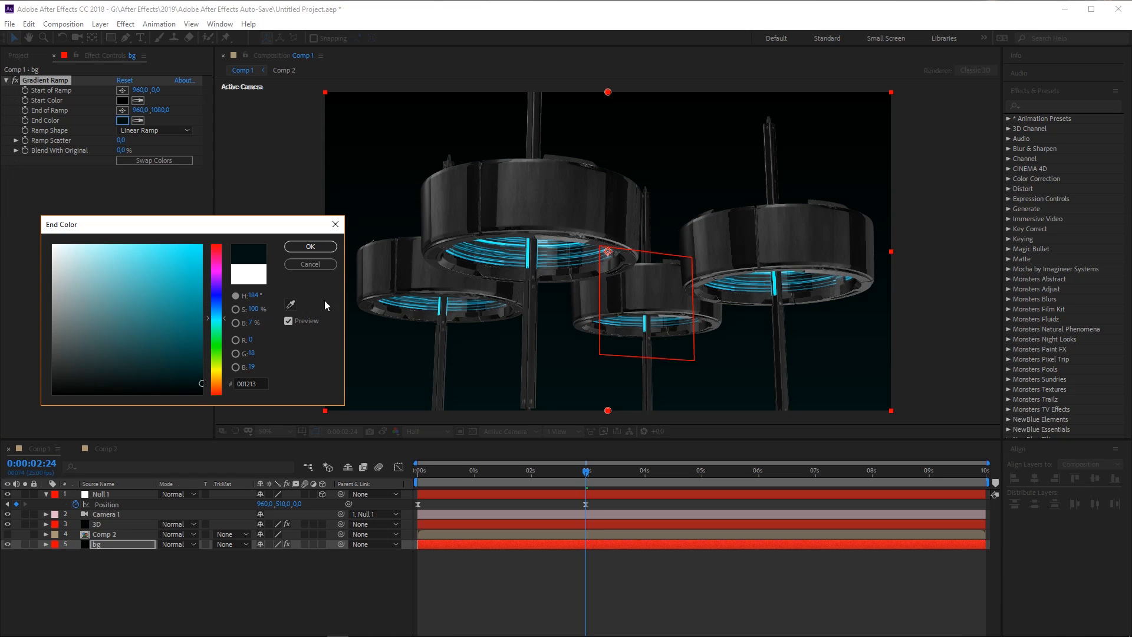
left_click_drag(215, 318, 222, 321)
left_click_drag(200, 382, 201, 386)
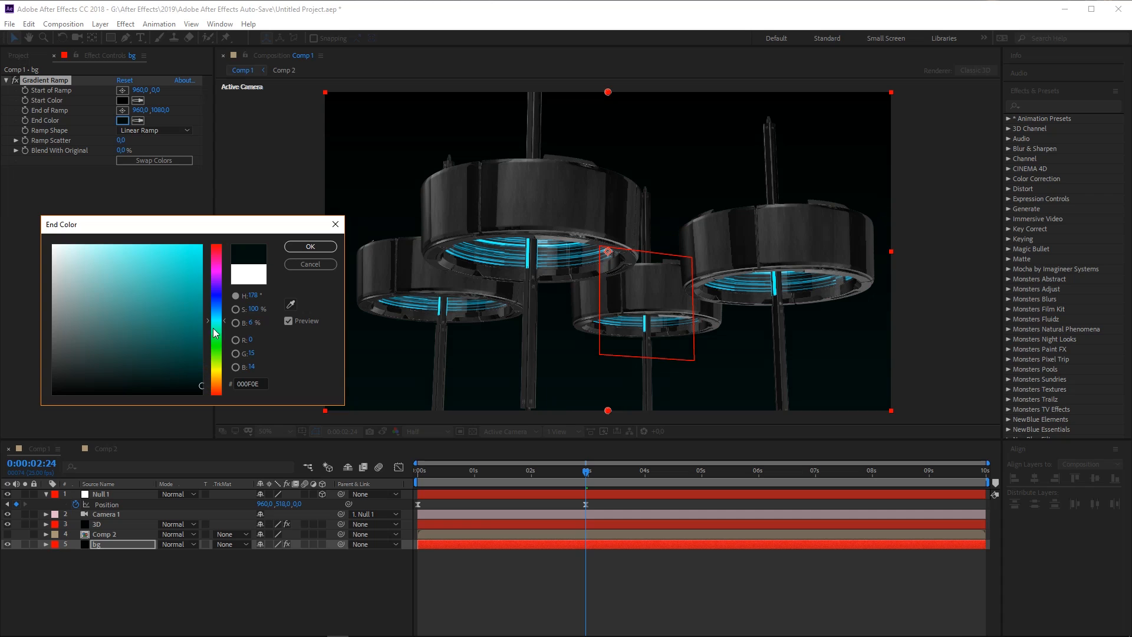
left_click_drag(222, 321, 224, 316)
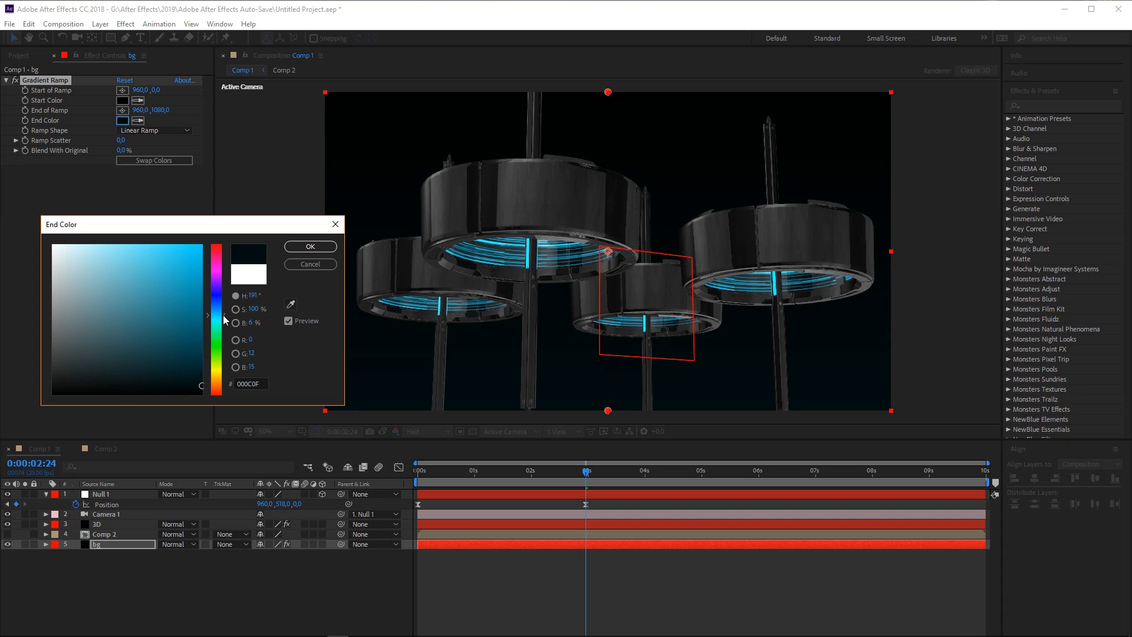
left_click(308, 242)
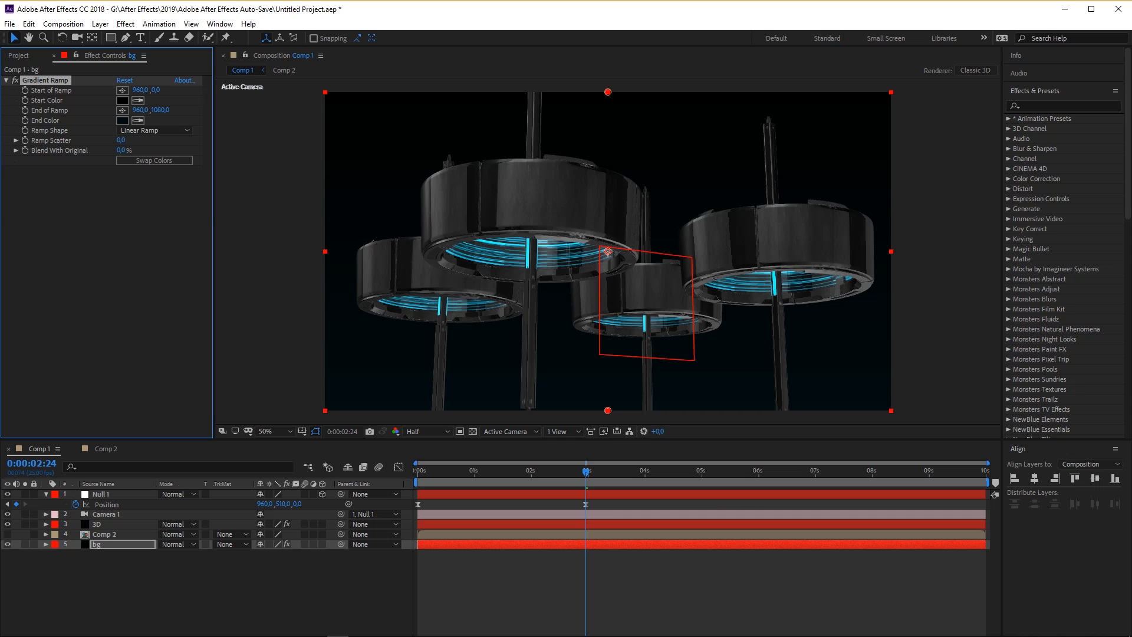
Import the smoke background video, place it as Comp 1's top layer and set its blending mode to Add.
left_click_drag(82, 477, 89, 587)
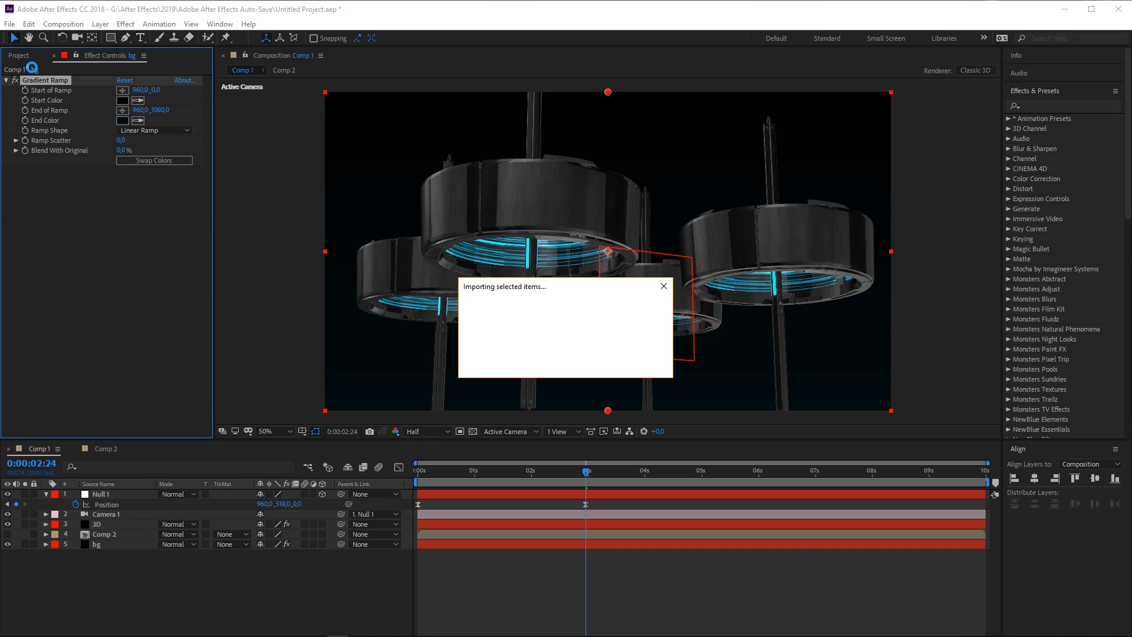
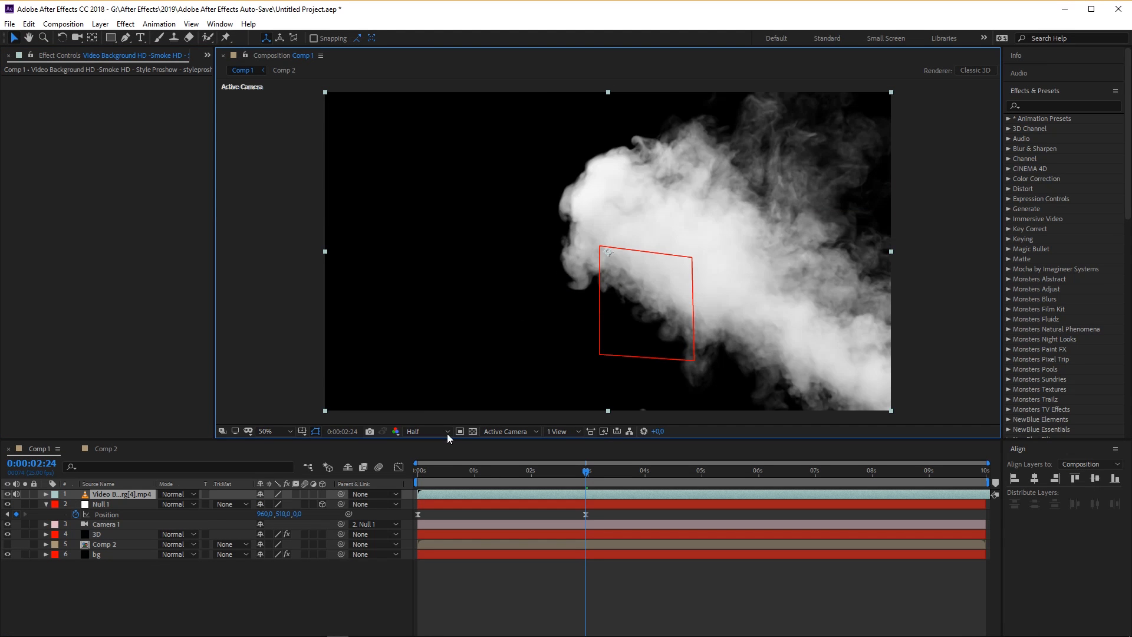
left_click(177, 495)
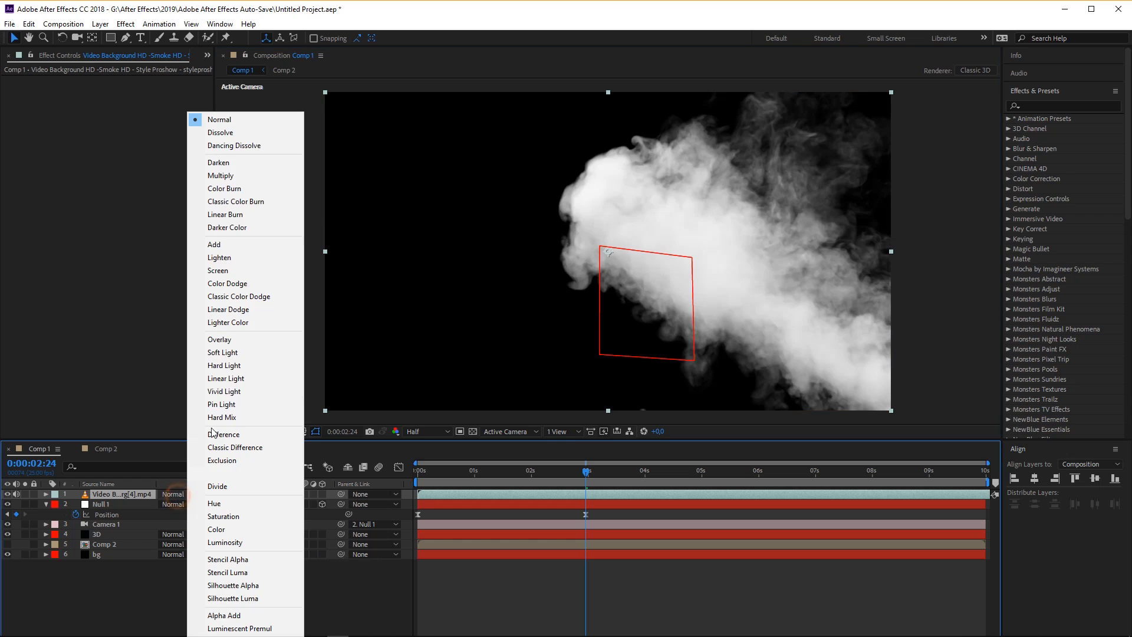
left_click(226, 245)
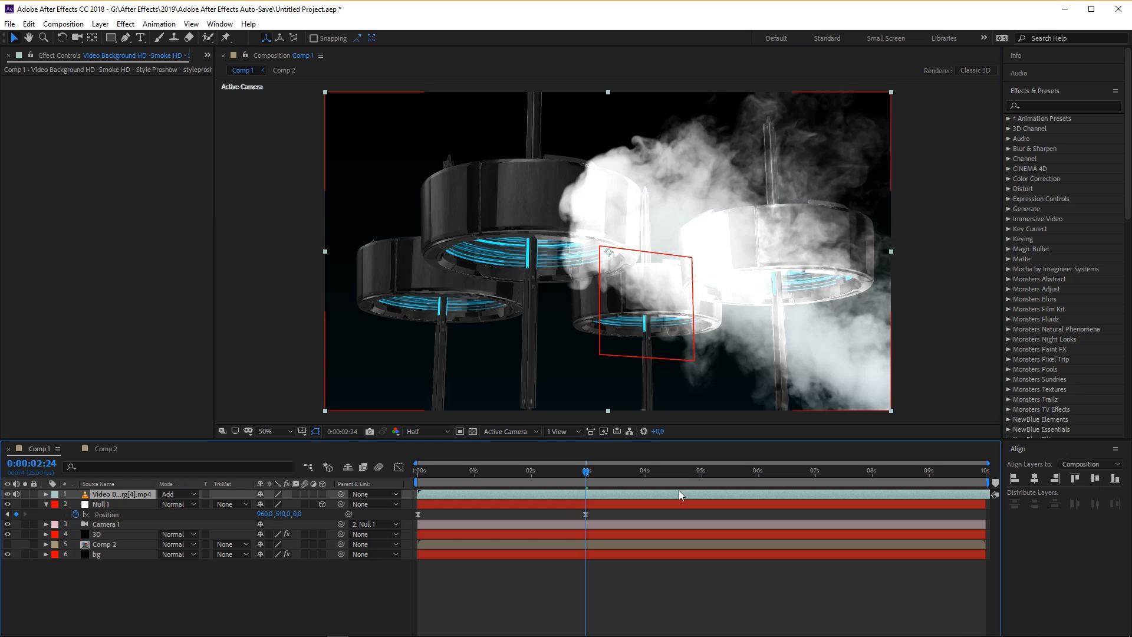
Shift the smoke clip earlier so billowing smoke fills the frame at 0:00:00:00, and set its Opacity to 13%.
left_click_drag(621, 495, 340, 478)
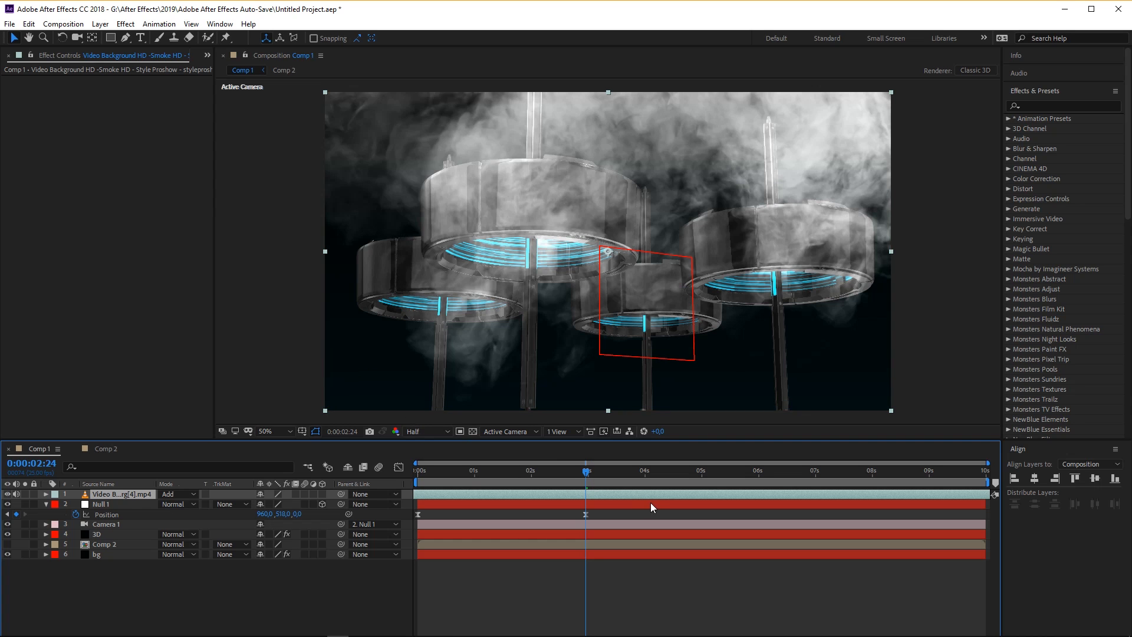
left_click_drag(631, 497, 663, 501)
left_click_drag(466, 470, 412, 479)
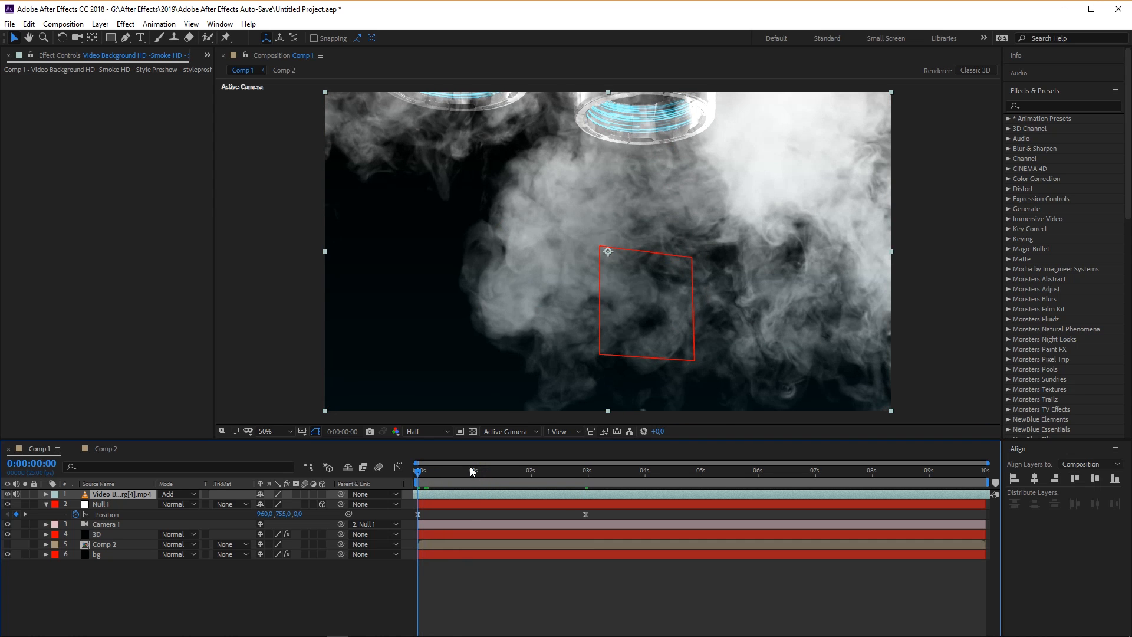
key("t")
left_click_drag(265, 505, 213, 508)
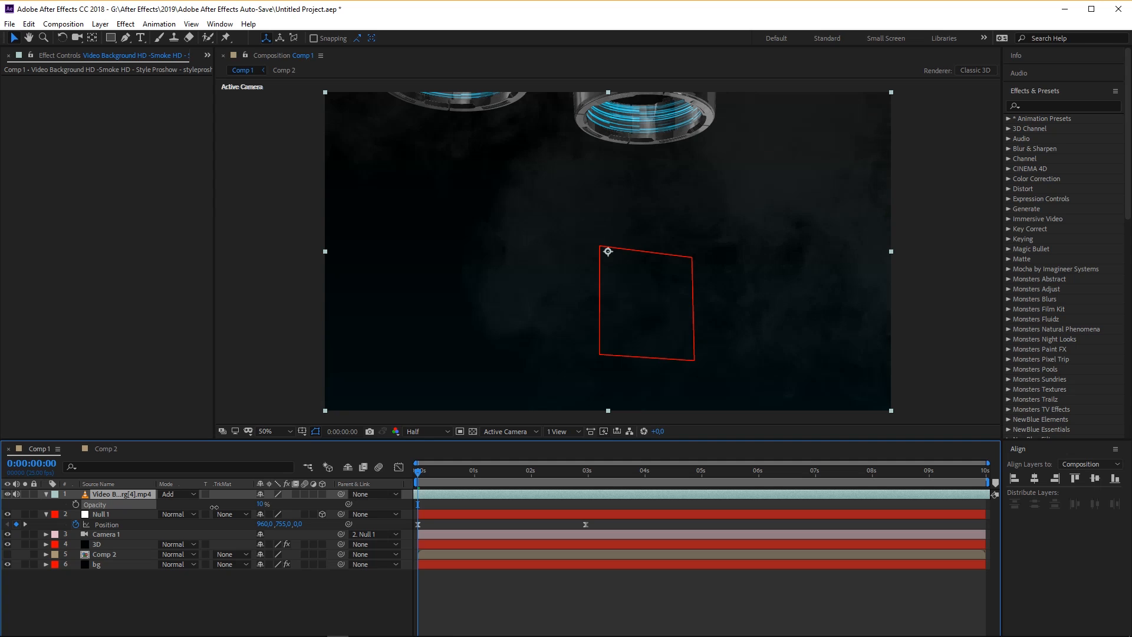
Apply the Curves effect to the smoke layer and pull the RGB curve's highlights slightly down.
key("ctrl+space")
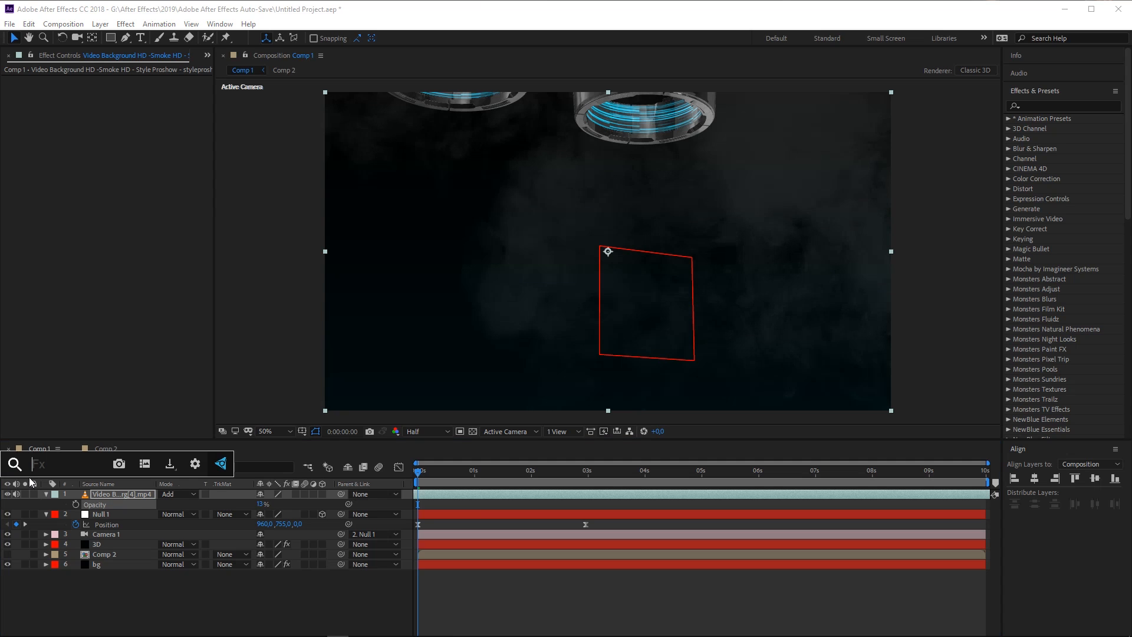
type("curves")
key("Return")
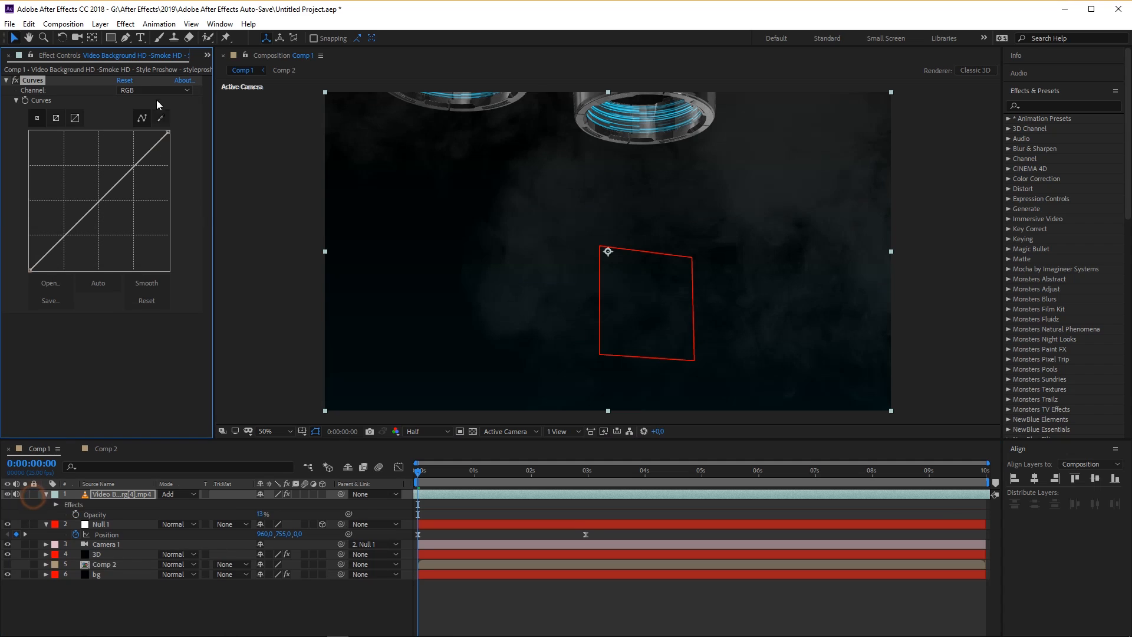
left_click_drag(134, 165, 137, 171)
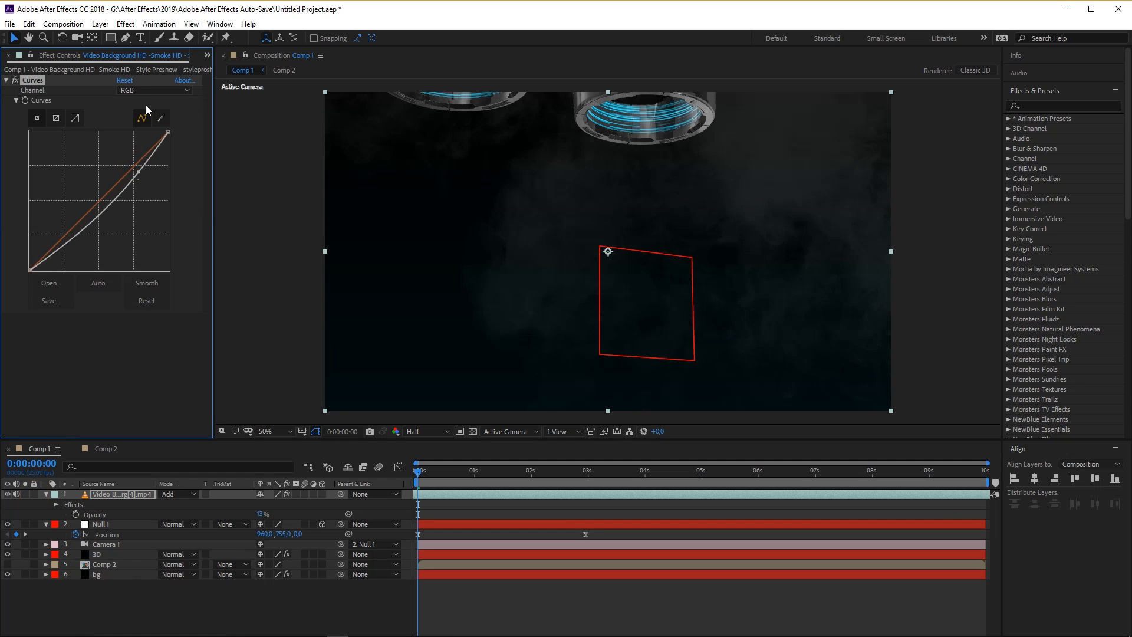
Fine-tune the shadow and highlight points of the Blue channel curve on the smoke layer.
left_click(149, 90)
left_click(147, 142)
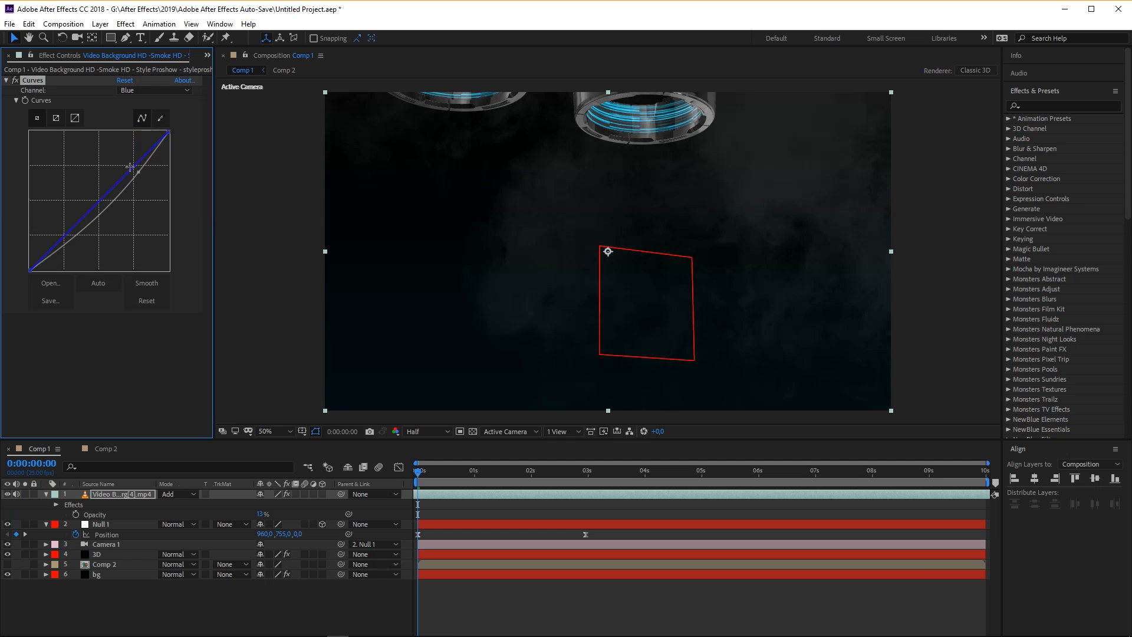
left_click_drag(135, 167, 137, 175)
left_click_drag(69, 240, 62, 235)
left_click_drag(138, 172, 135, 168)
Duplicate the smoke layer and flip the copy both vertically and horizontally.
left_click(102, 497)
key("ctrl+d")
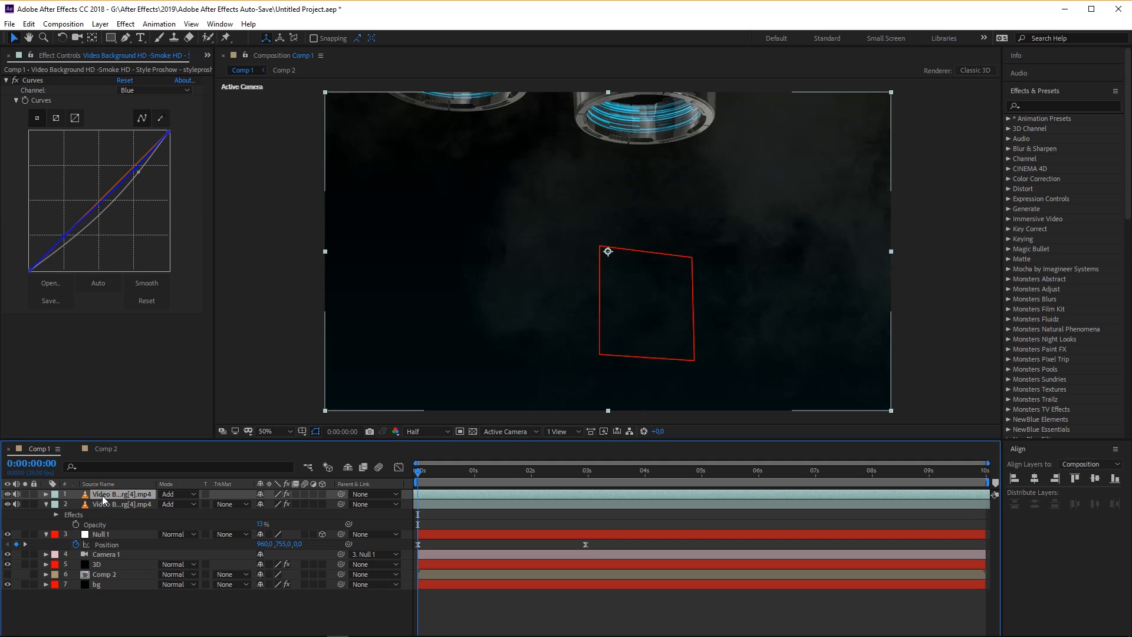
right_click(102, 496)
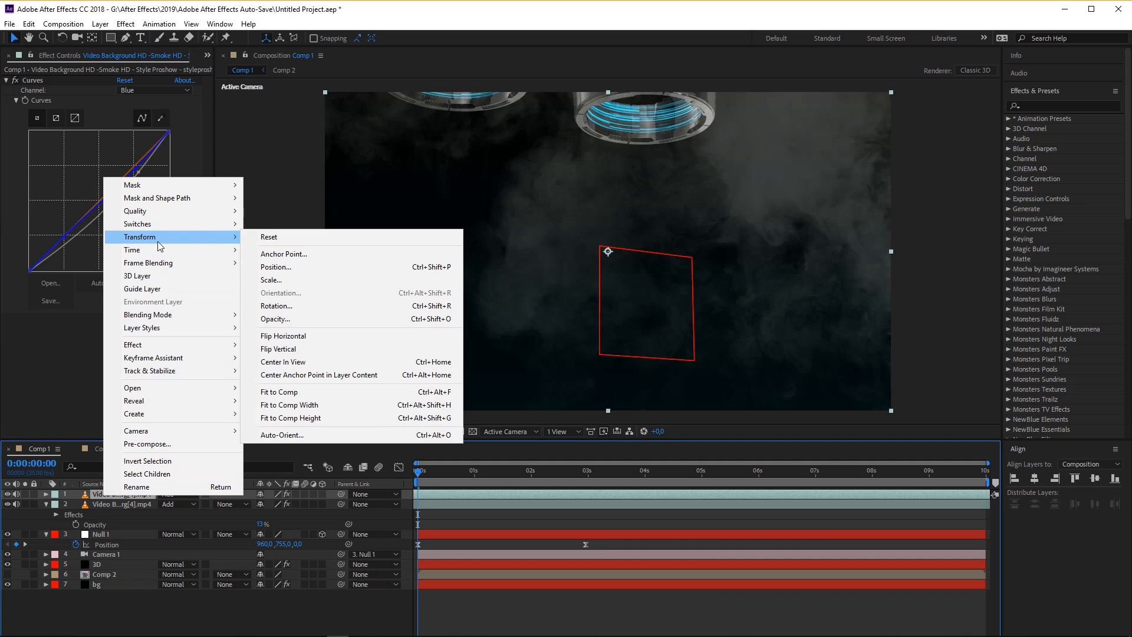
mouse_move(141, 237)
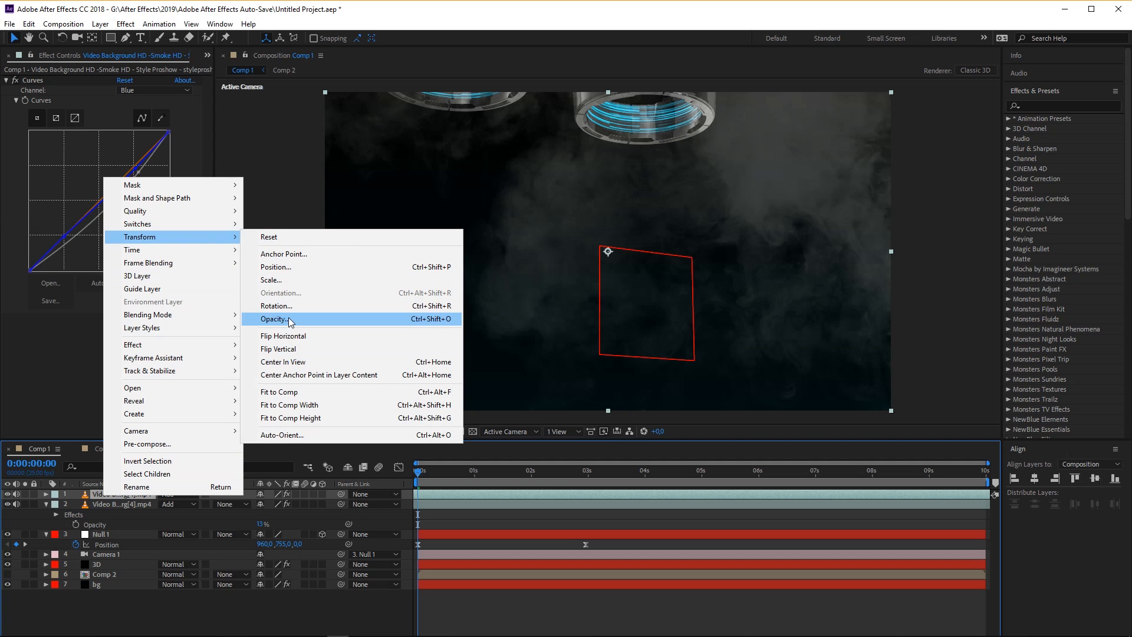
left_click(292, 350)
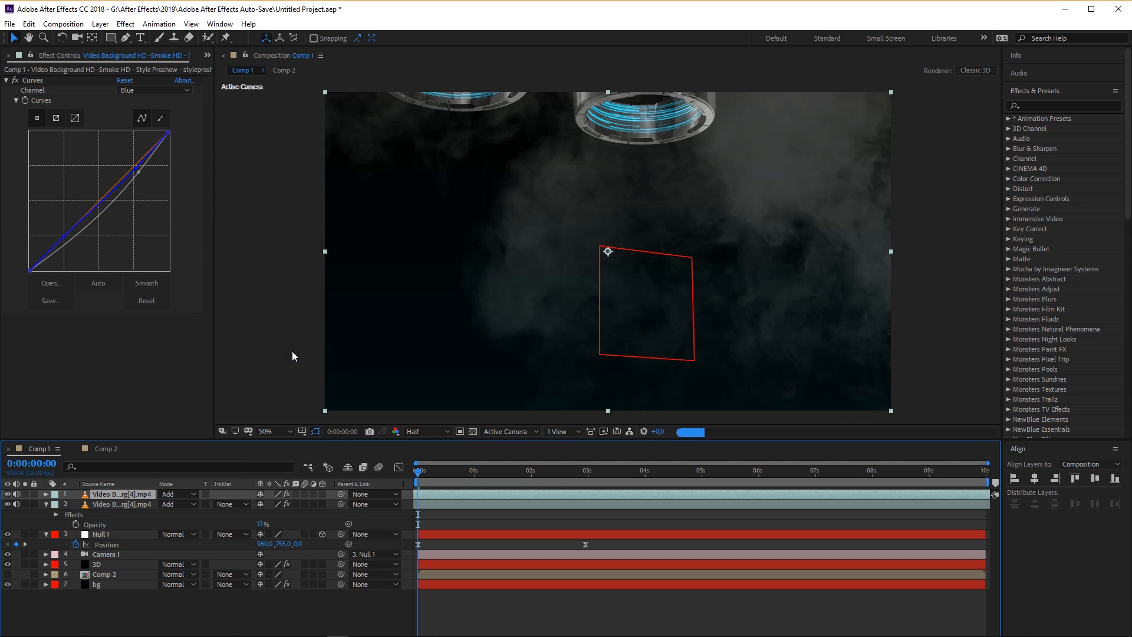
right_click(107, 495)
mouse_move(184, 255)
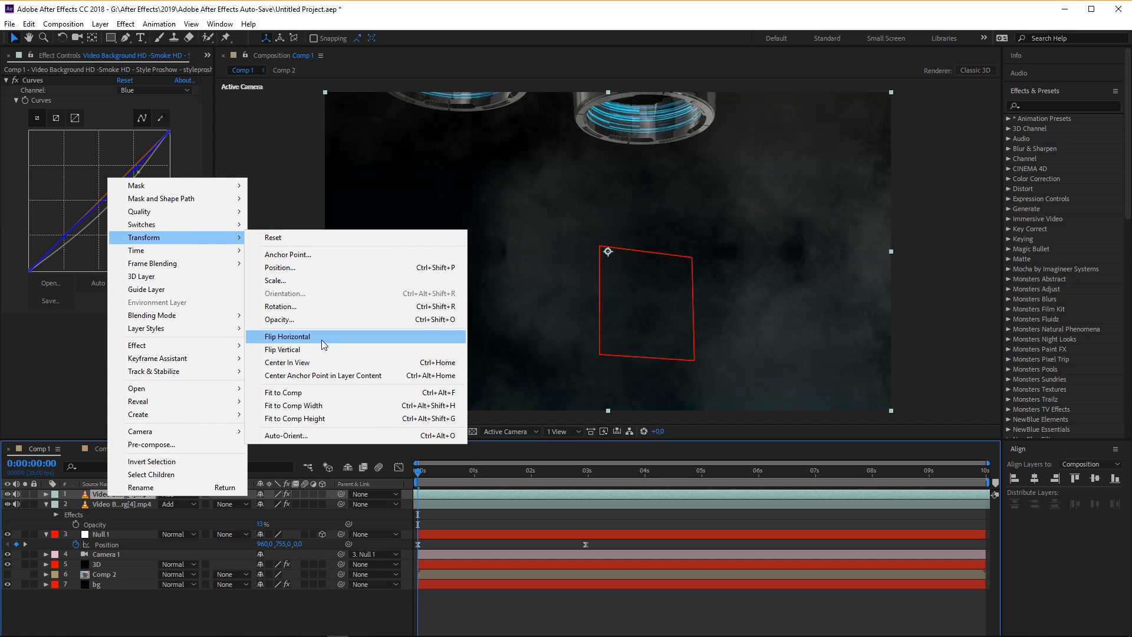
left_click(322, 341)
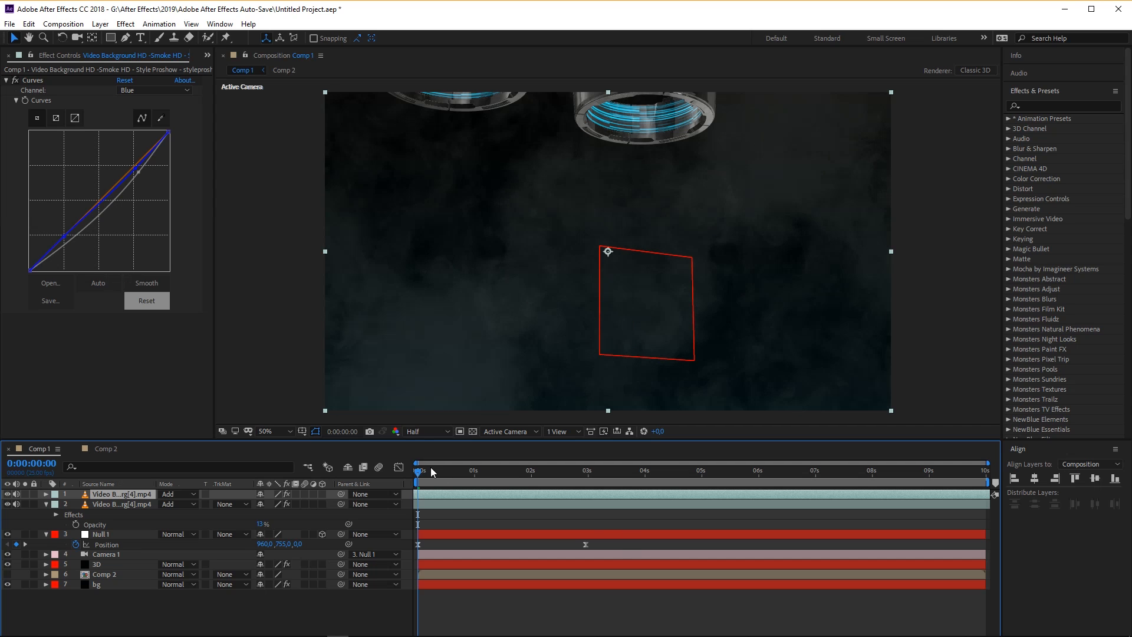
Lower the flipped smoke copy's Opacity below 10%, check the result at 0:00:02:19 and collapse both smoke layers' properties.
key("t")
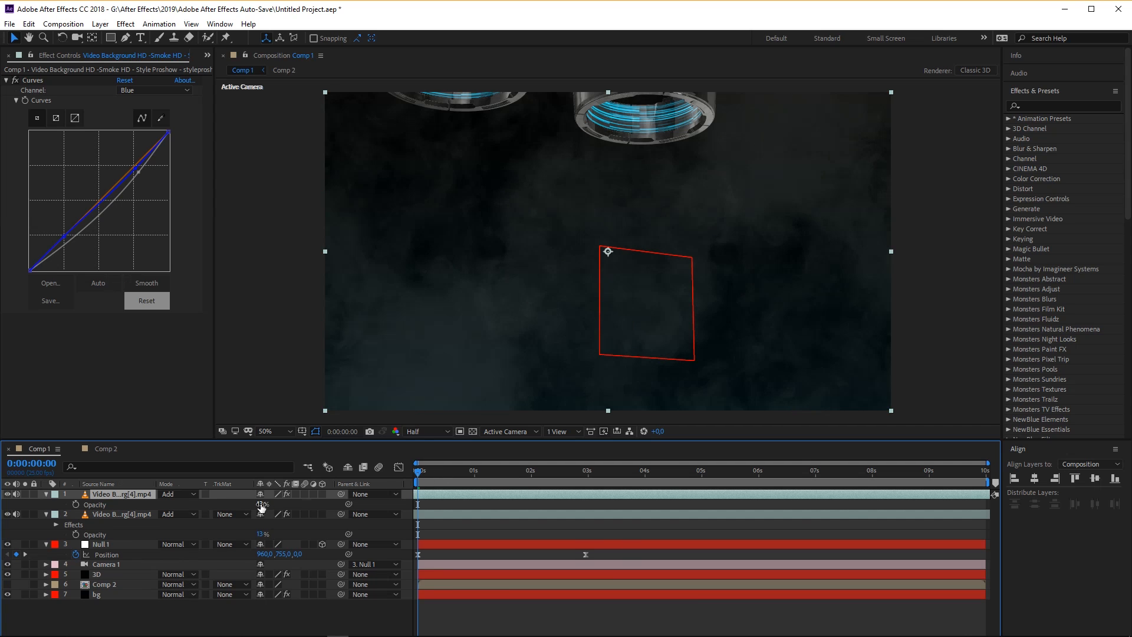
left_click(262, 505)
key("Return")
left_click_drag(460, 474, 575, 452)
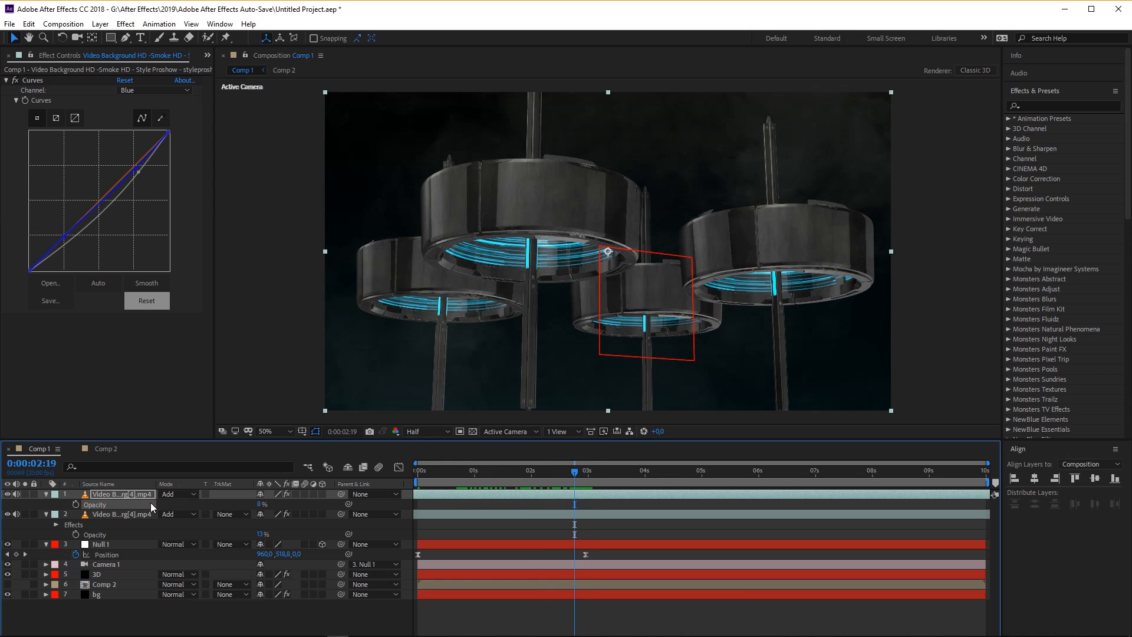
left_click(48, 494)
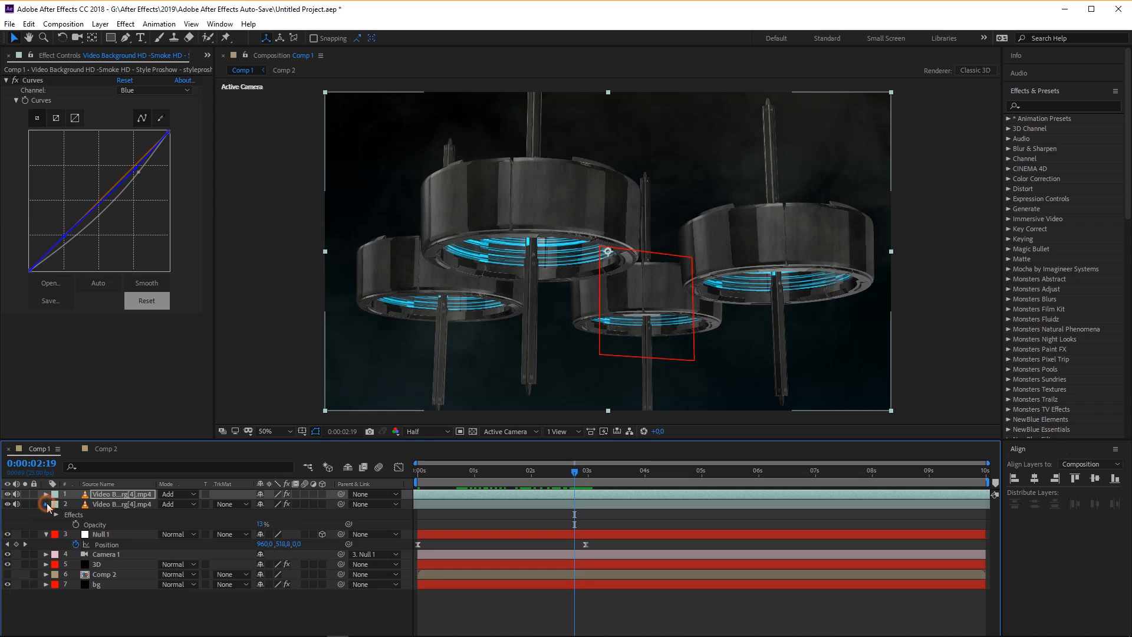
left_click(47, 503)
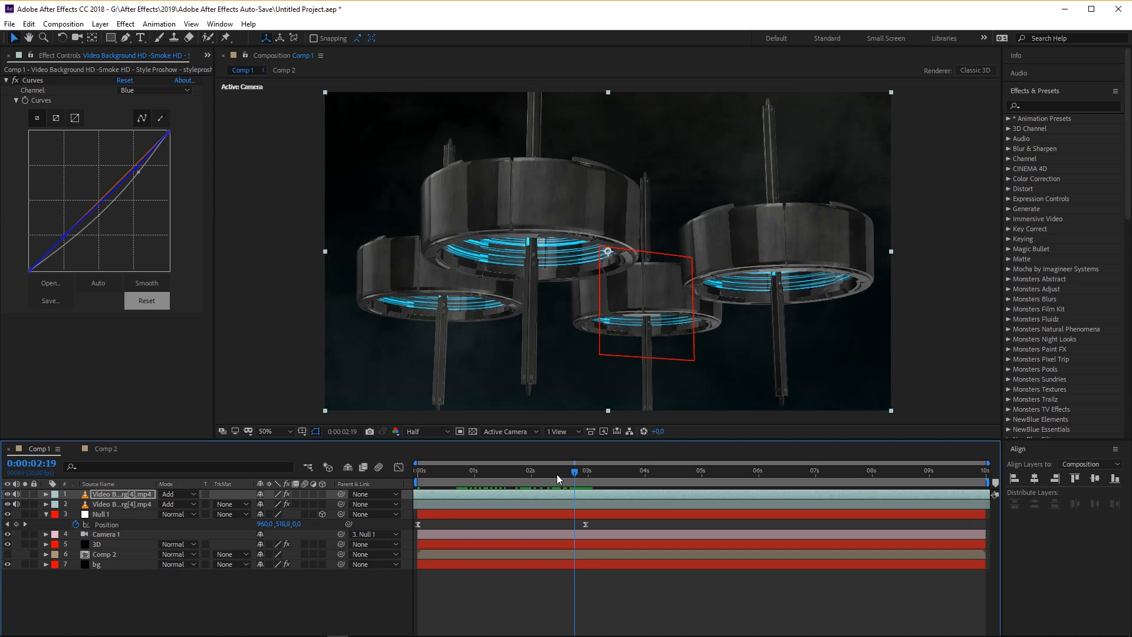
Create an adjustment layer at the top of Comp 1 and apply the Curves effect to it.
right_click(182, 601)
mouse_move(213, 468)
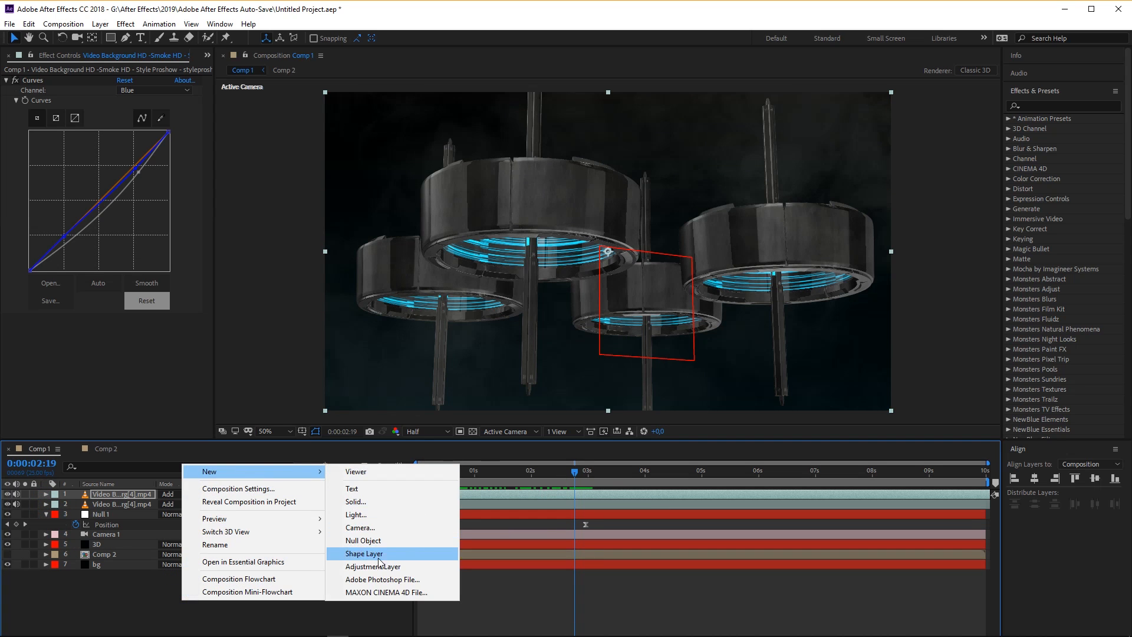
left_click(354, 554)
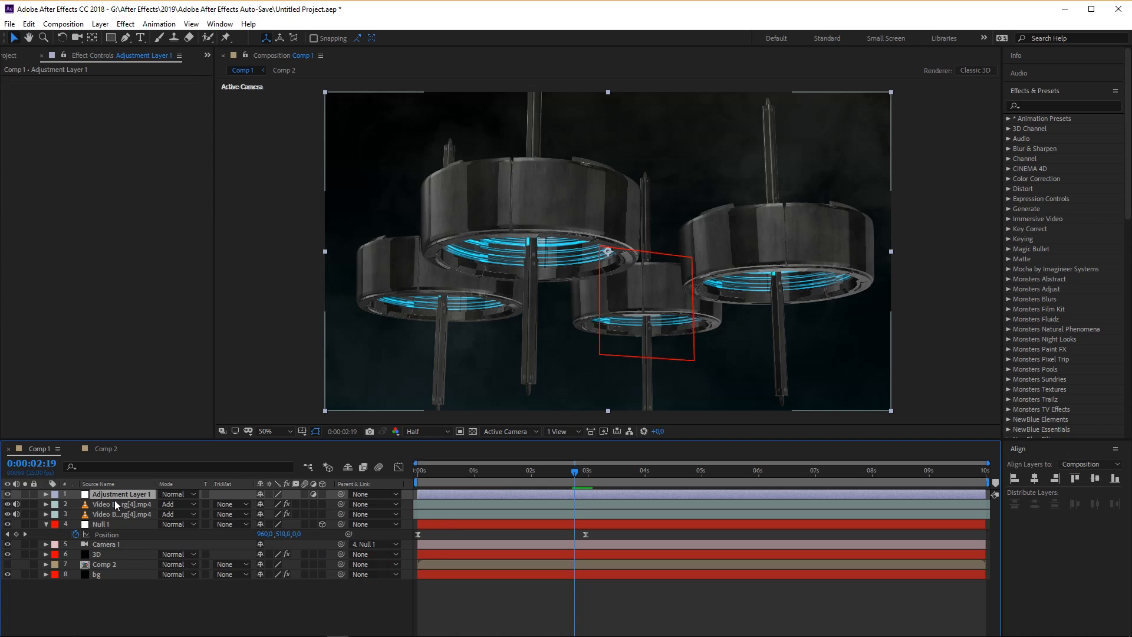
key("ctrl+space")
type("cu")
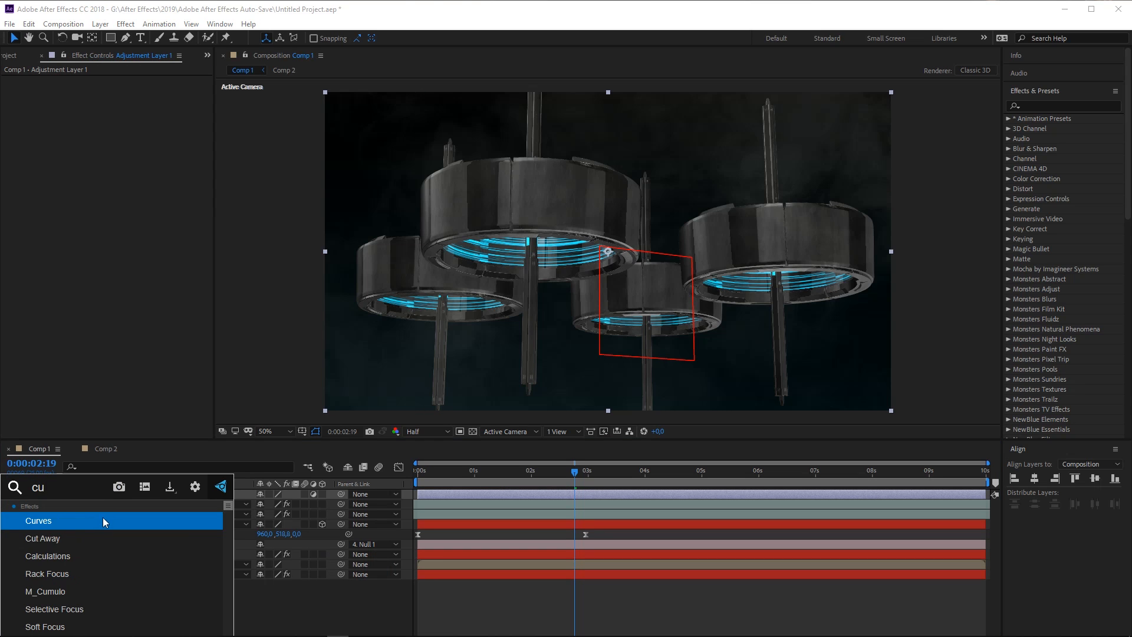
left_click(64, 527)
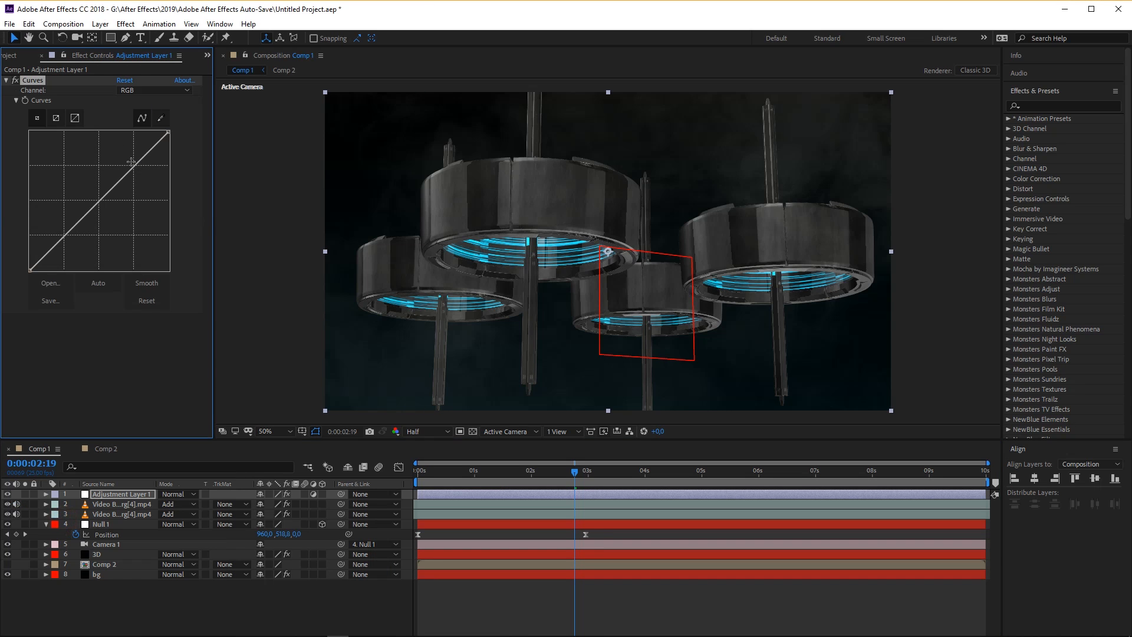
Shape the adjustment layer's RGB curve into a gentle S by raising the highlights and lowering the shadows, and view it at 0:00:01:19.
left_click_drag(133, 166, 128, 161)
left_click_drag(62, 236, 62, 242)
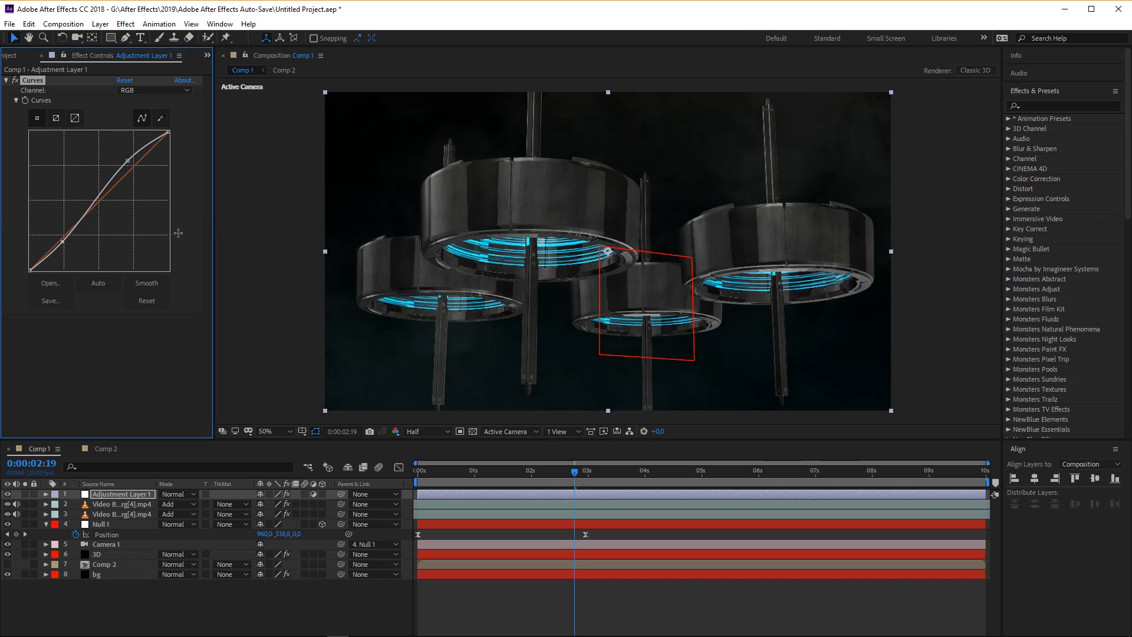
left_click(6, 80)
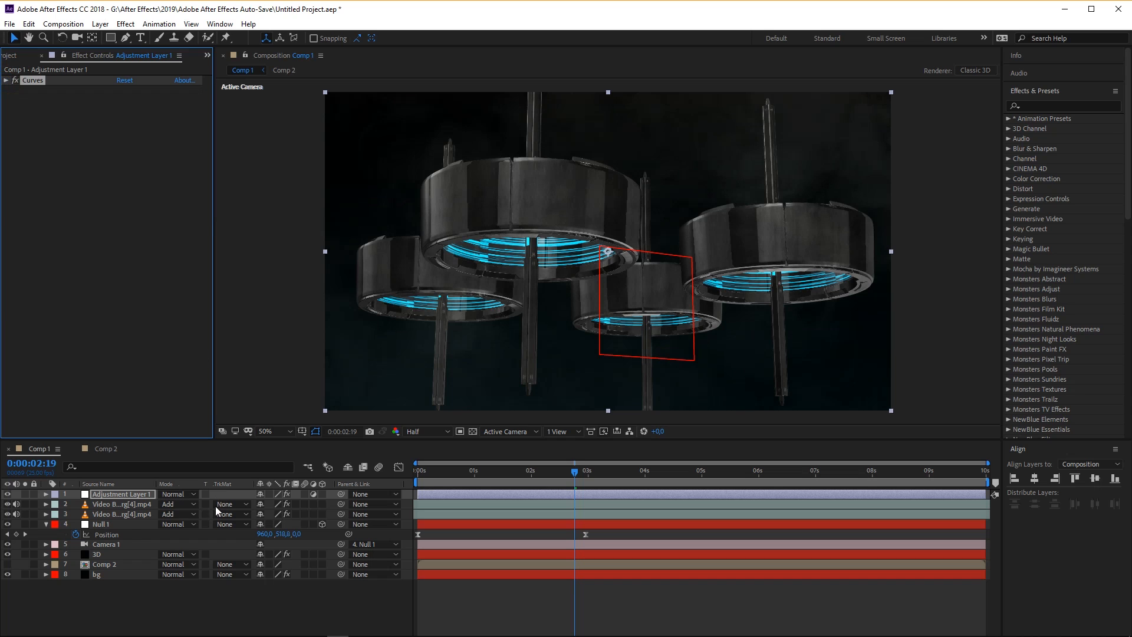
left_click(491, 466)
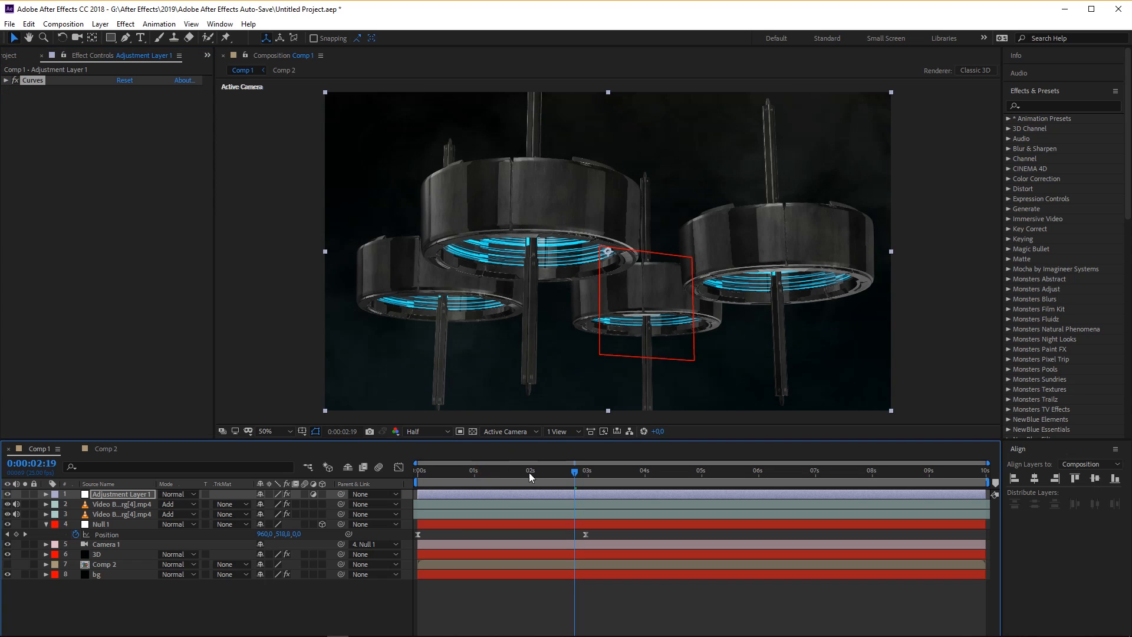
left_click_drag(597, 483, 518, 475)
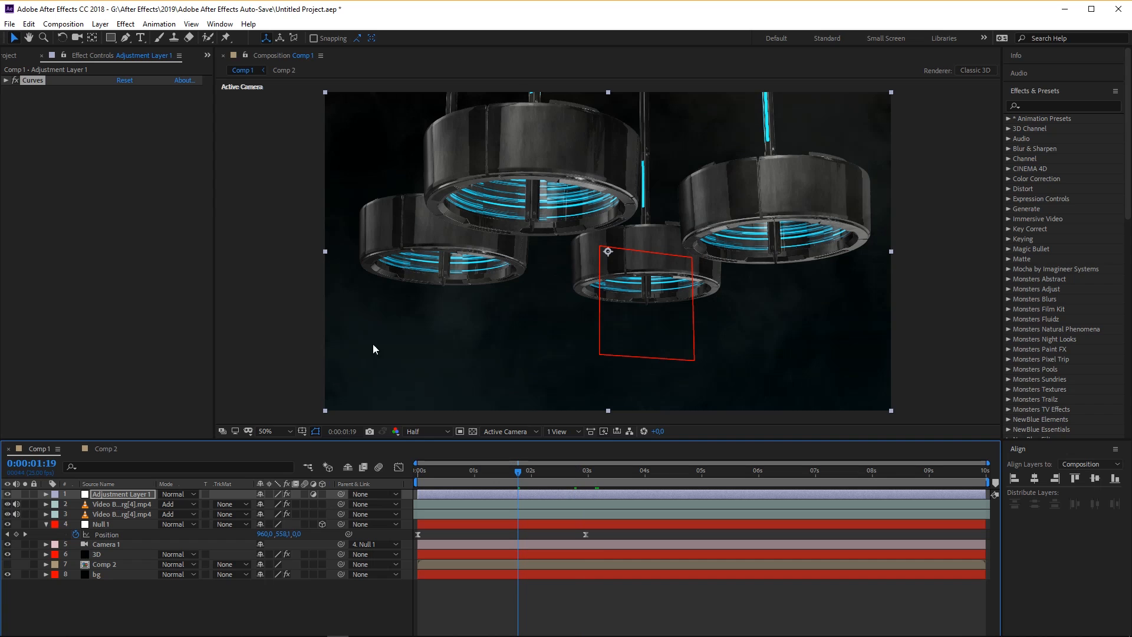
Duplicate the 3D layer and set the upper copy's Element output to show only Illumination.
left_click(97, 555)
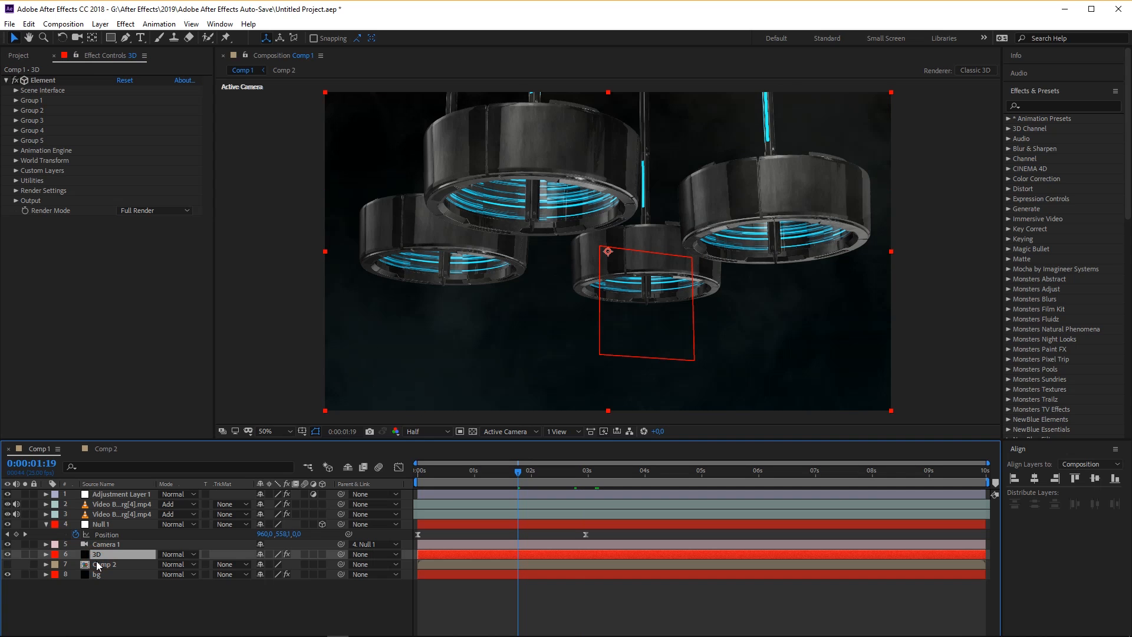
key("ctrl+d")
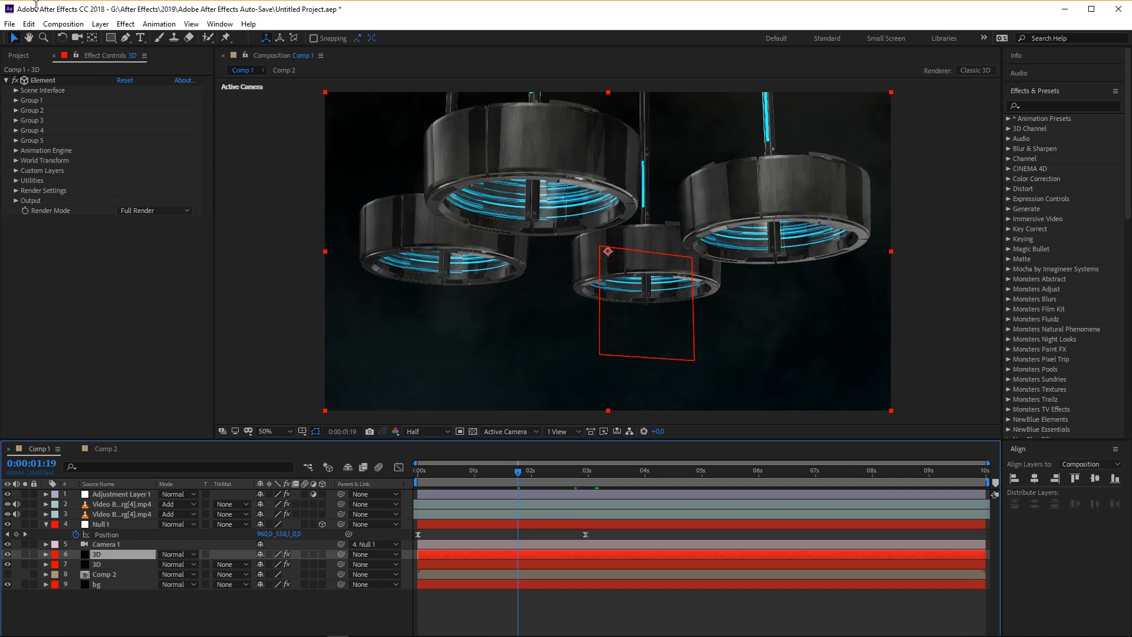
left_click(17, 201)
left_click(132, 211)
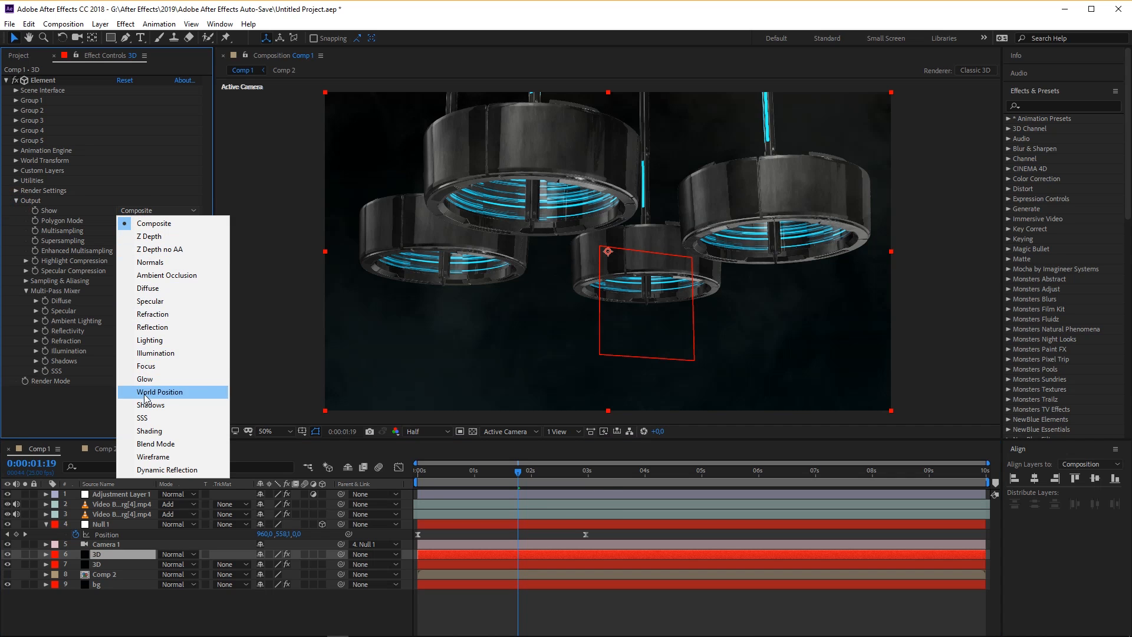
left_click(152, 354)
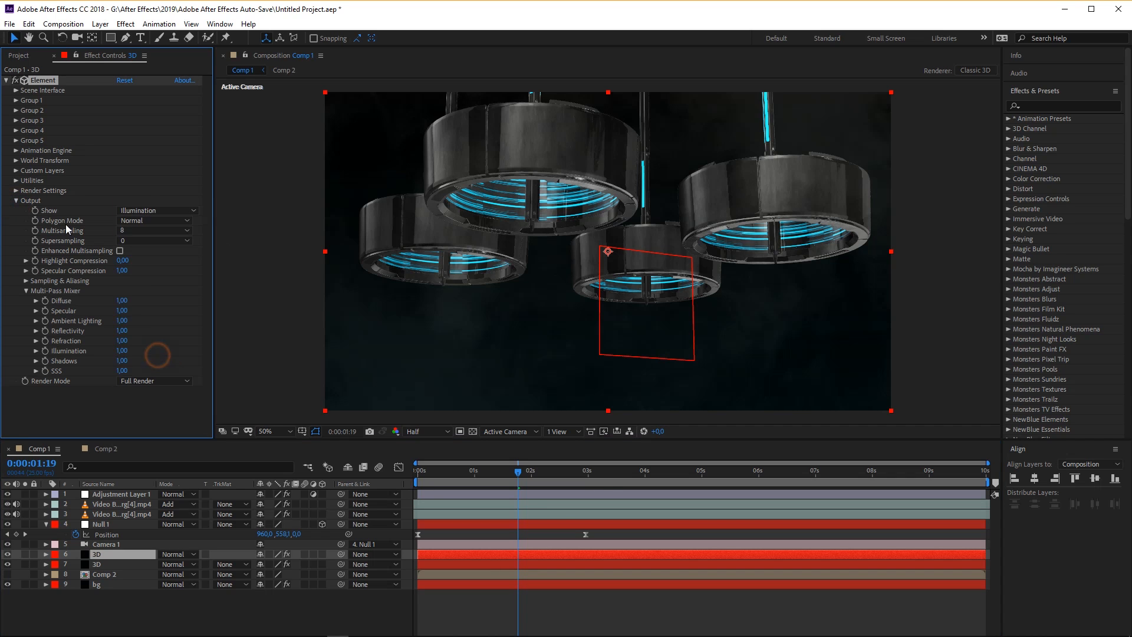
left_click(16, 201)
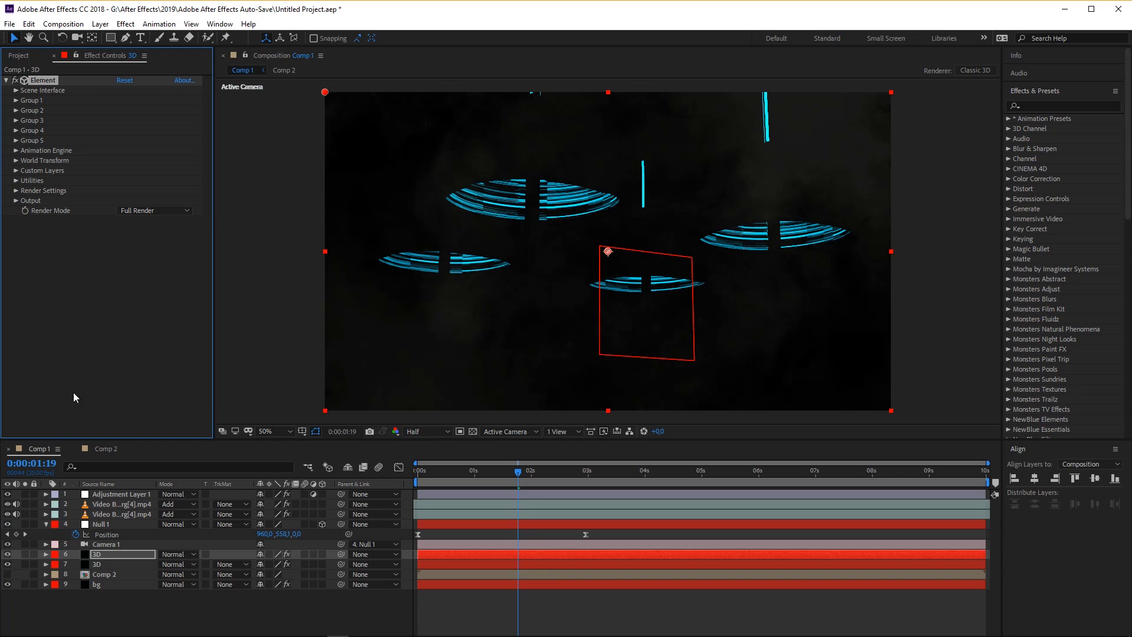
Apply the Glow effect to the illumination layer with a Glow Threshold of 14.9% and a Glow Radius of 124.
left_click(97, 554)
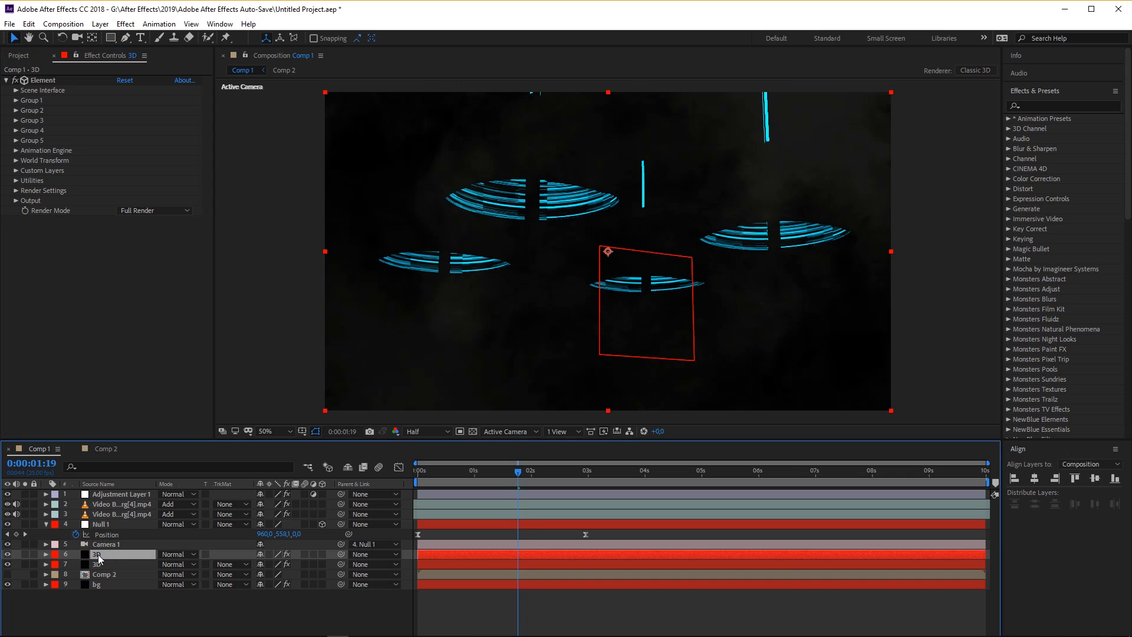
left_click(99, 555)
key("ctrl+space")
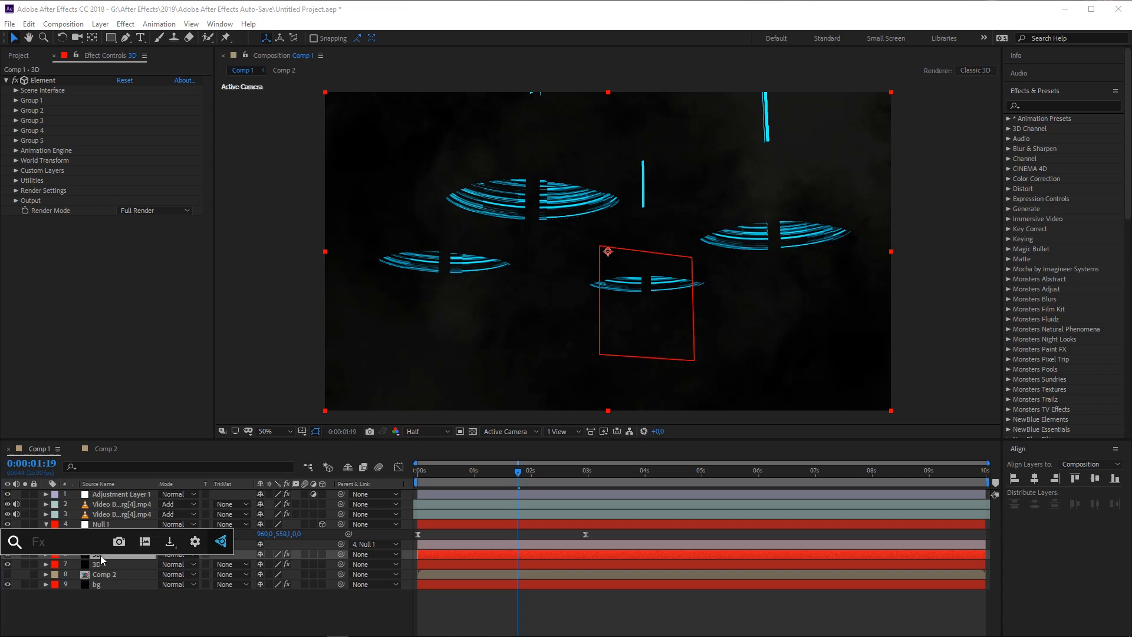
type("glo")
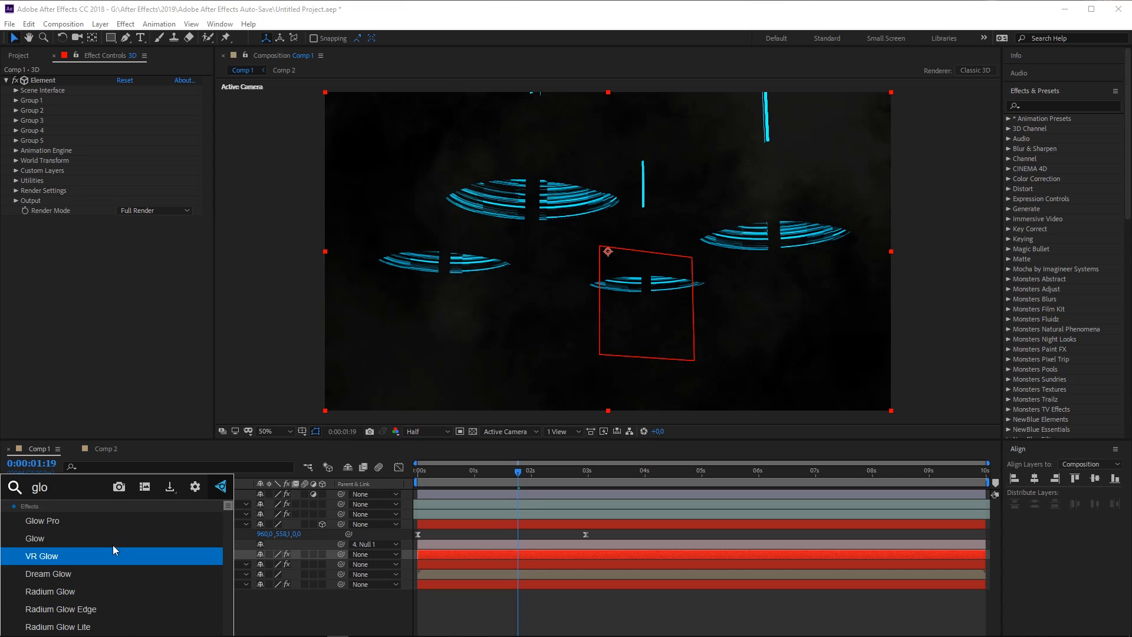
left_click(111, 540)
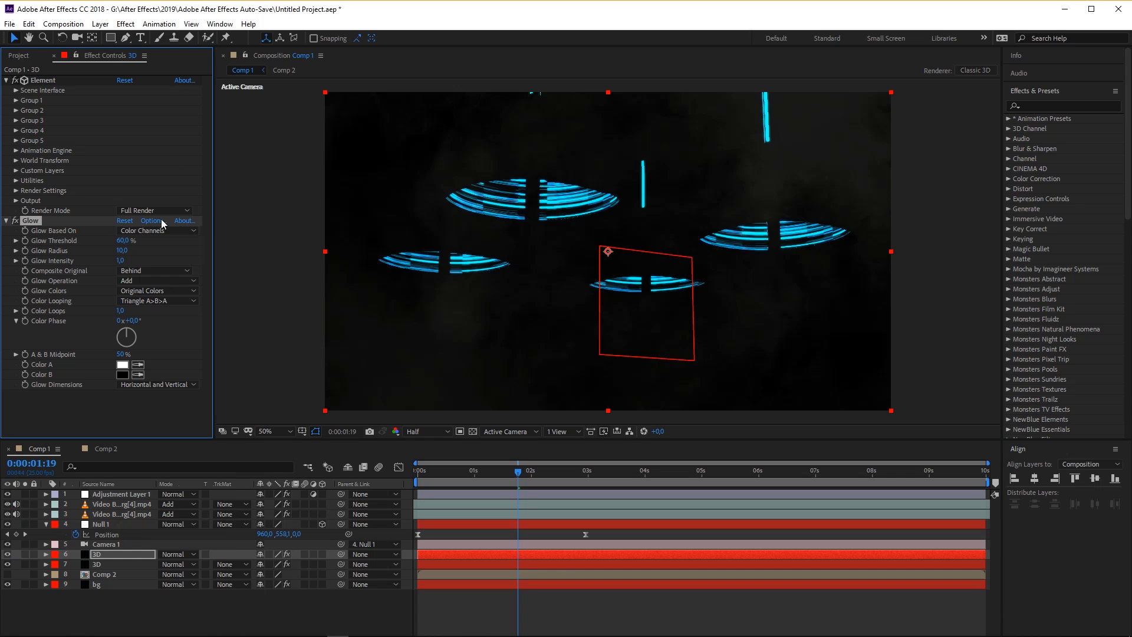
left_click_drag(122, 241, 75, 234)
mouse_move(135, 258)
left_mouse_down()
mouse_move(176, 262)
mouse_move(101, 239)
mouse_move(143, 252)
left_mouse_up()
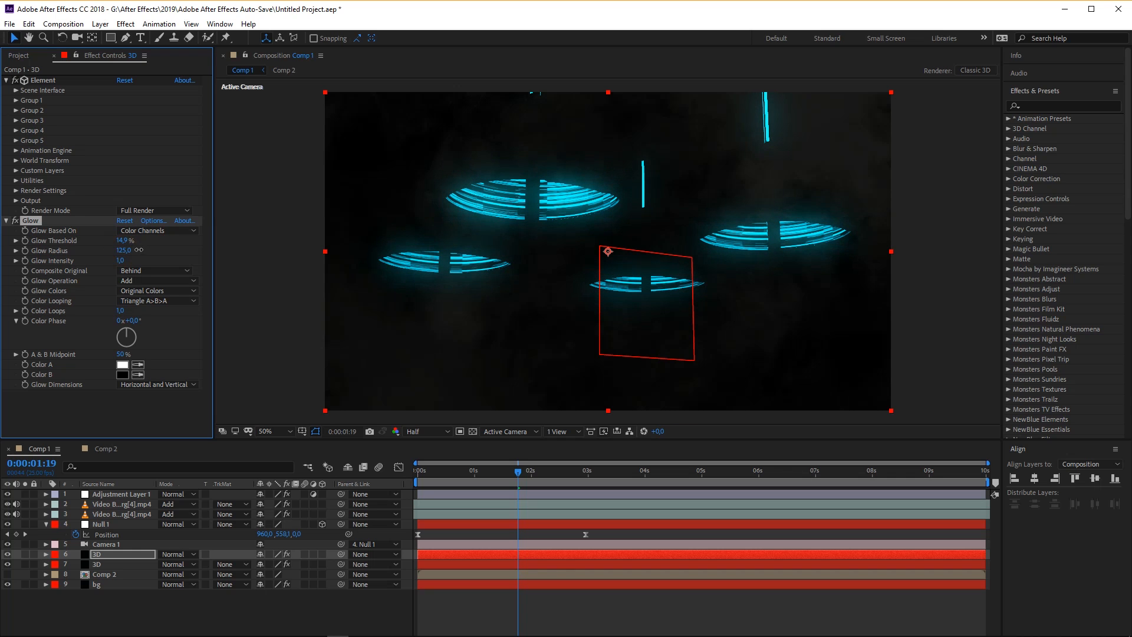
Set the illumination layer's blending mode to Add and adjust its Glow to a 38.8% threshold and radius 52 at 0:00:00:16.
left_click(177, 554)
left_click(189, 157)
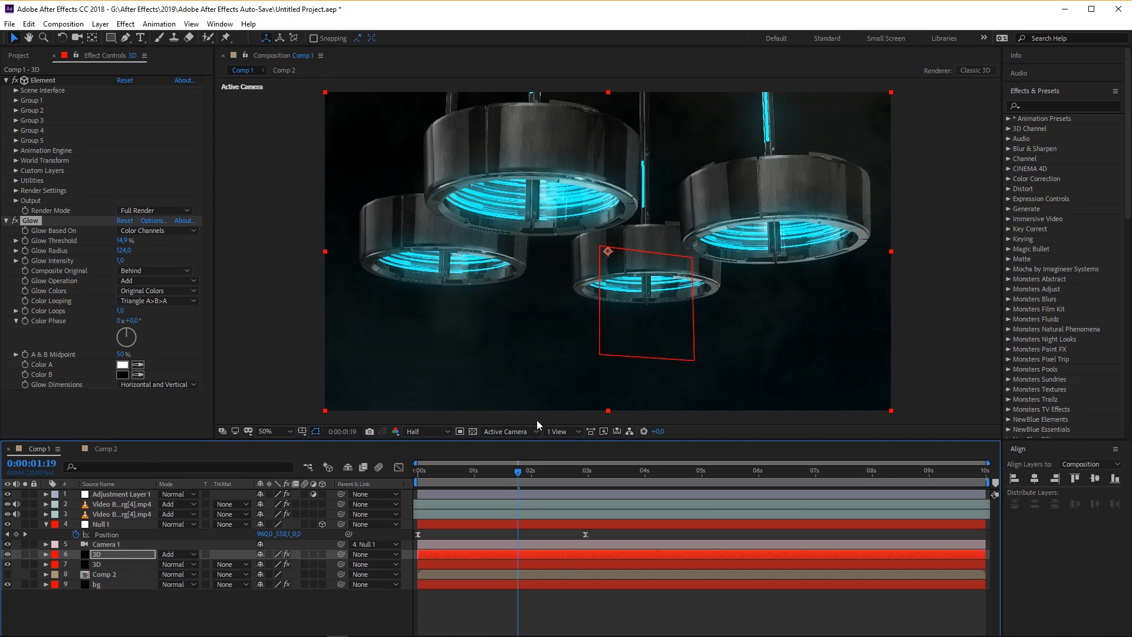
left_click_drag(518, 471, 431, 475)
left_click_drag(448, 473, 453, 474)
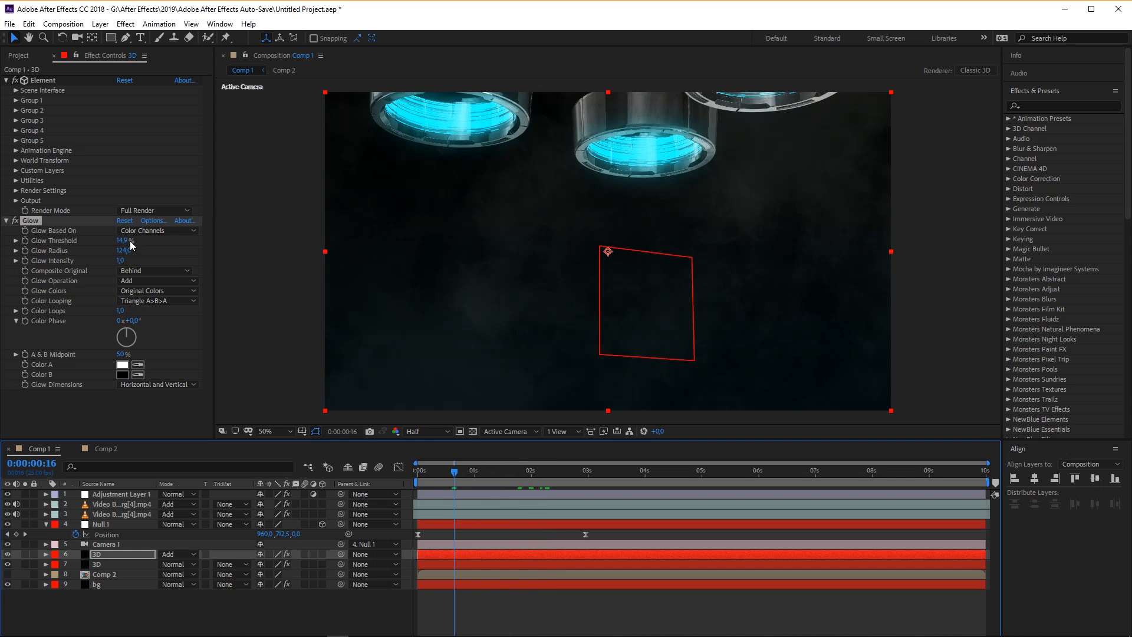
left_click_drag(124, 252, 155, 239)
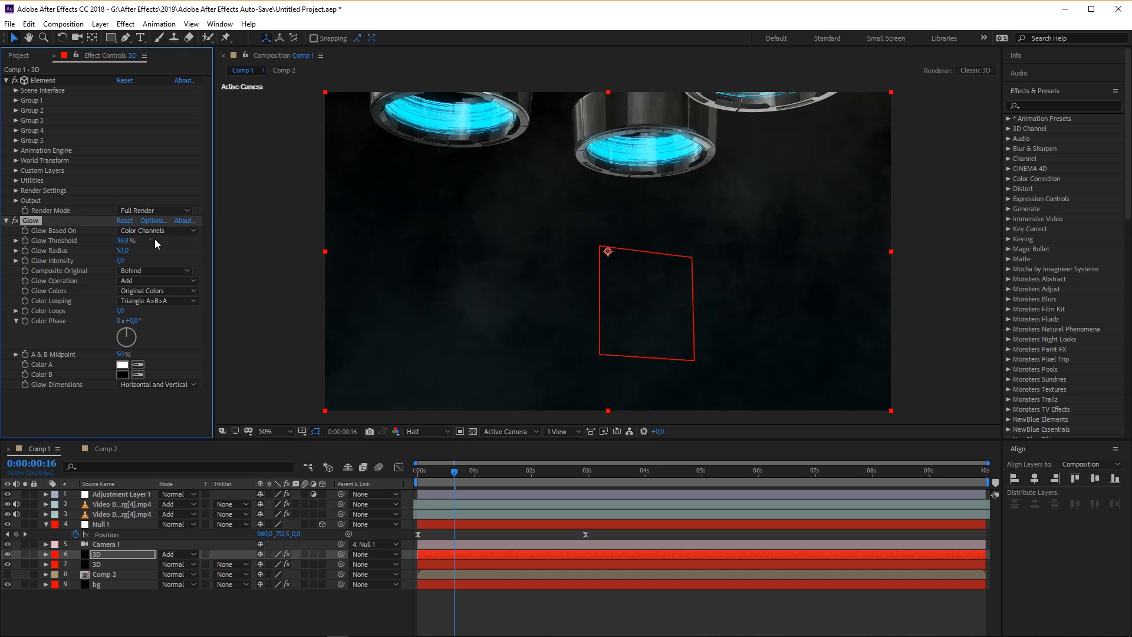
left_click(151, 222)
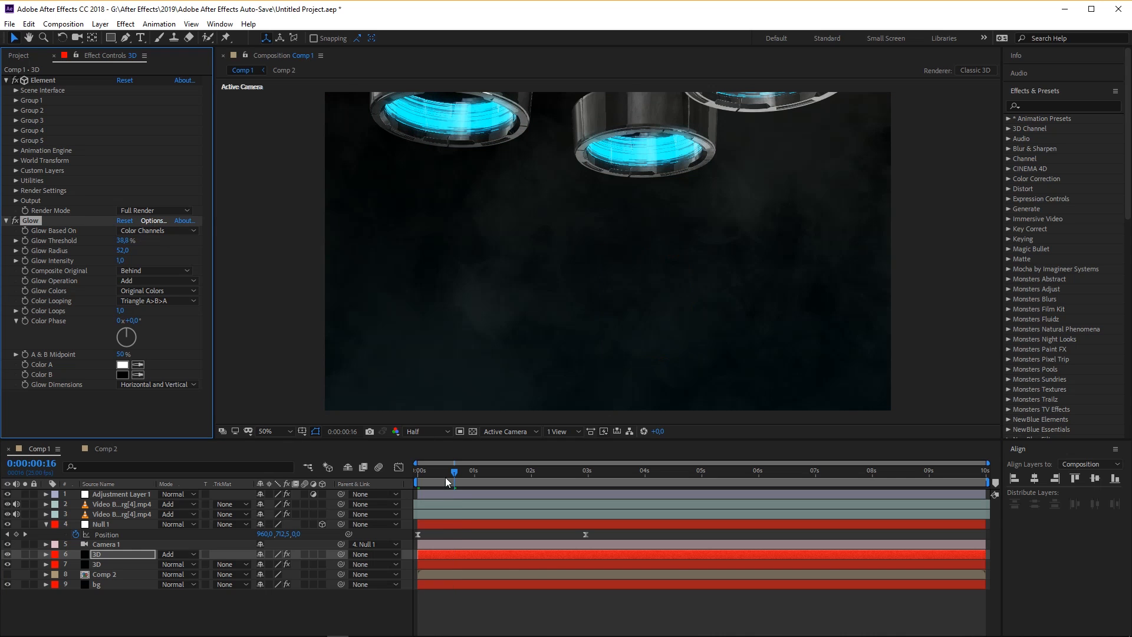
Set the preview resolution to Third, end the work area just past 0:00:03:00 and play a preview.
key("Home")
left_click(433, 432)
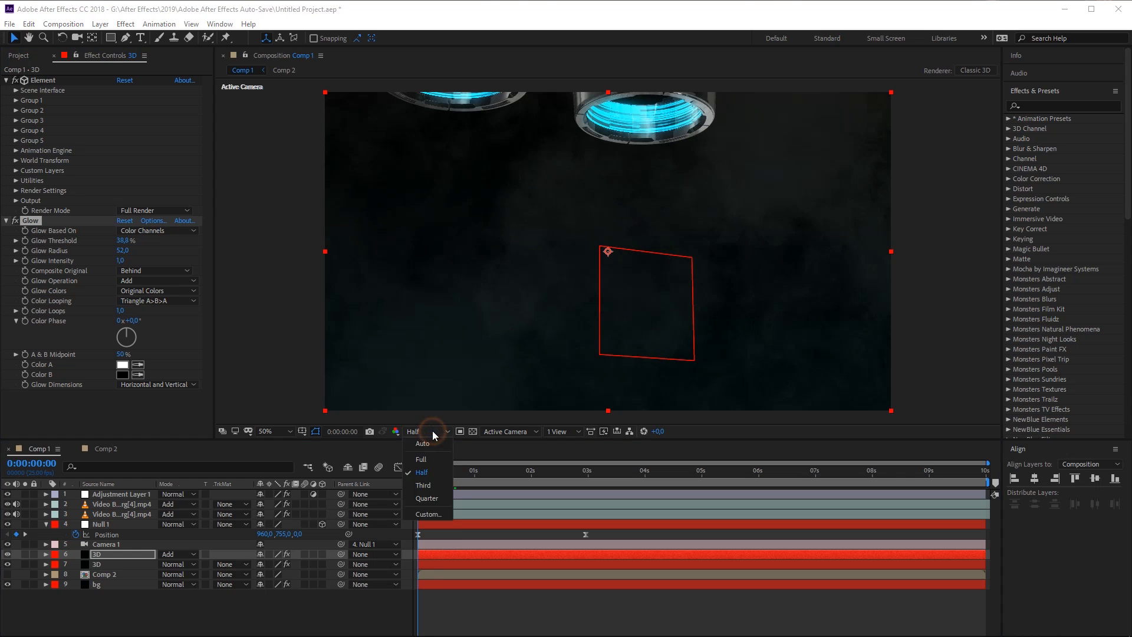
left_click(423, 486)
mouse_move(596, 472)
left_mouse_down()
mouse_move(613, 475)
mouse_move(595, 470)
left_mouse_up()
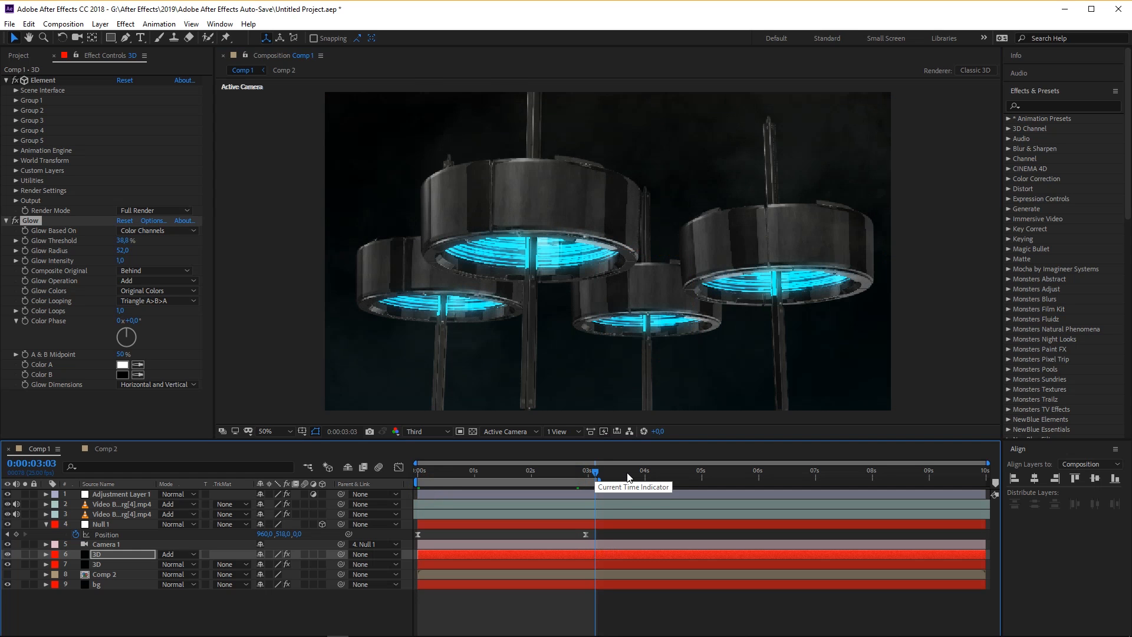
key("space")
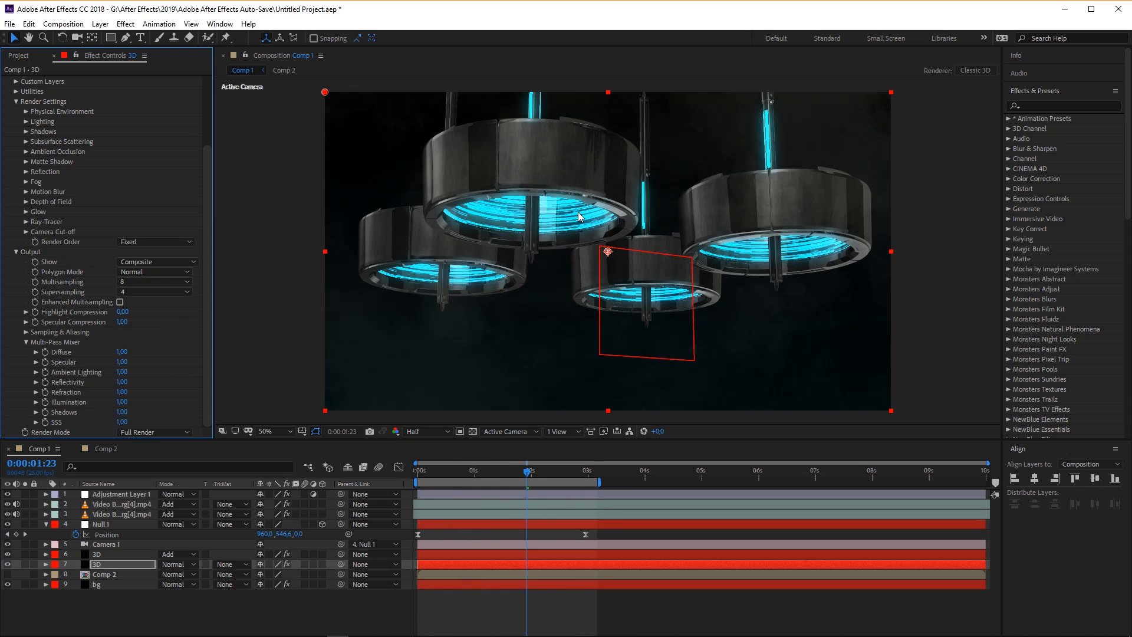
Check the glowing rings' render between about 0:00:01:00 and 0:00:01:23, and select the adjustment layer at 0:00:01:19.
left_click(16, 252)
left_click_drag(522, 475, 478, 476)
key("space")
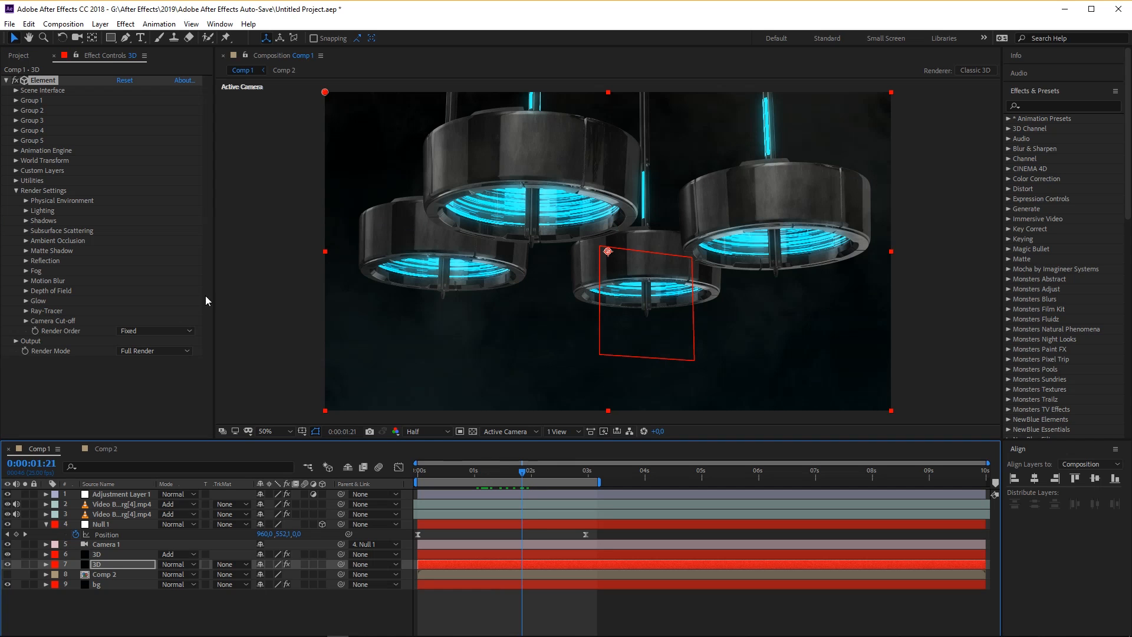
left_click(524, 471)
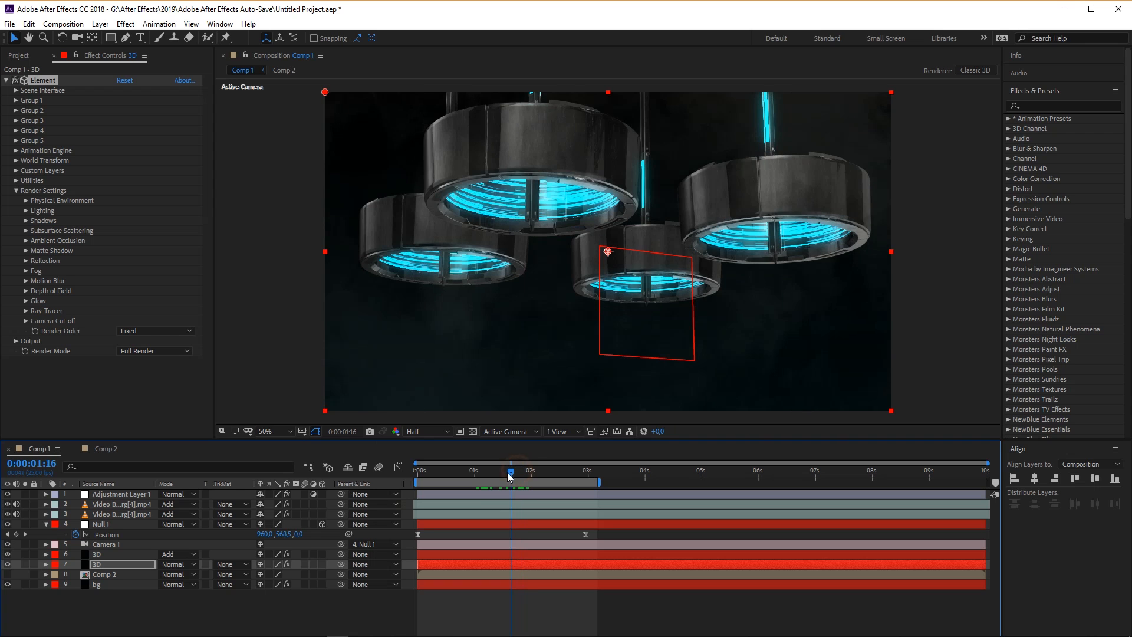
left_click(529, 472)
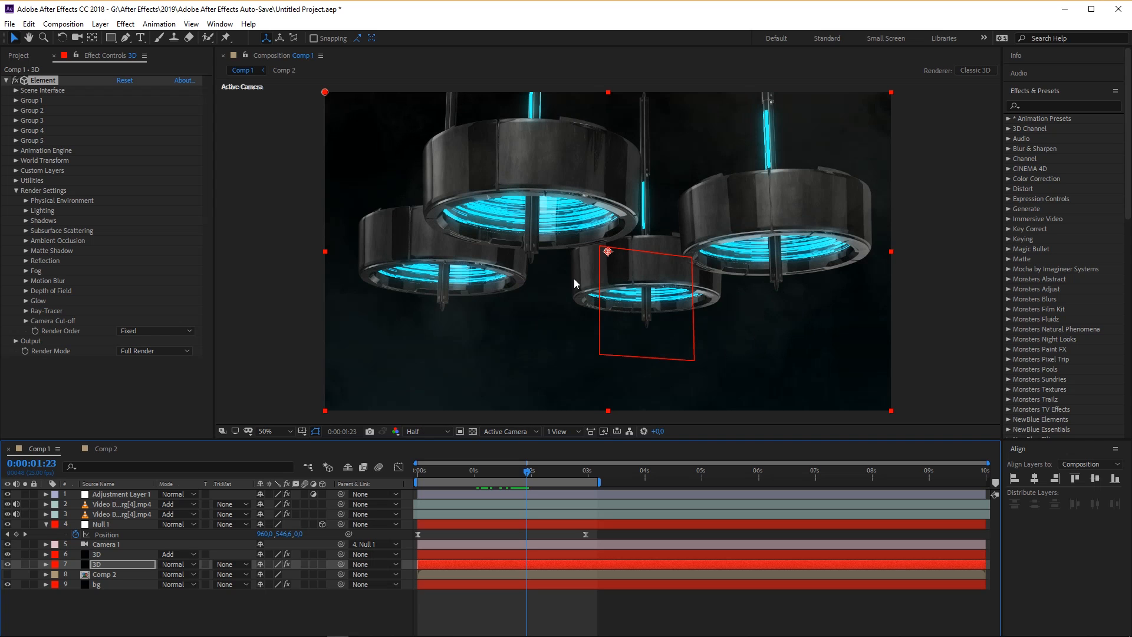
left_click(118, 494)
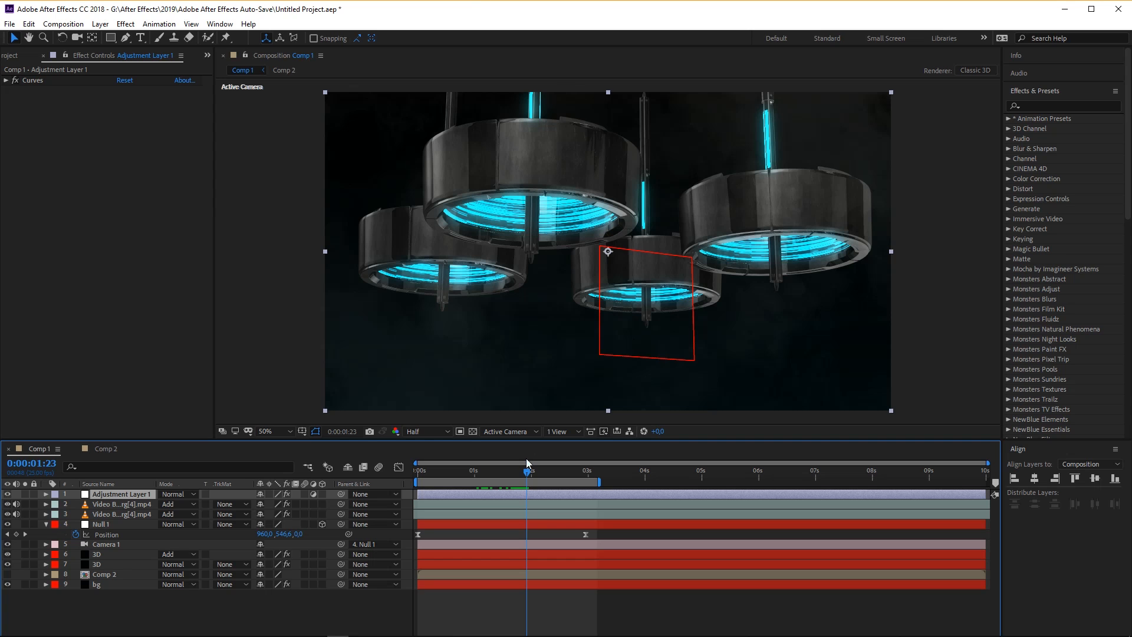
left_click_drag(528, 470, 518, 470)
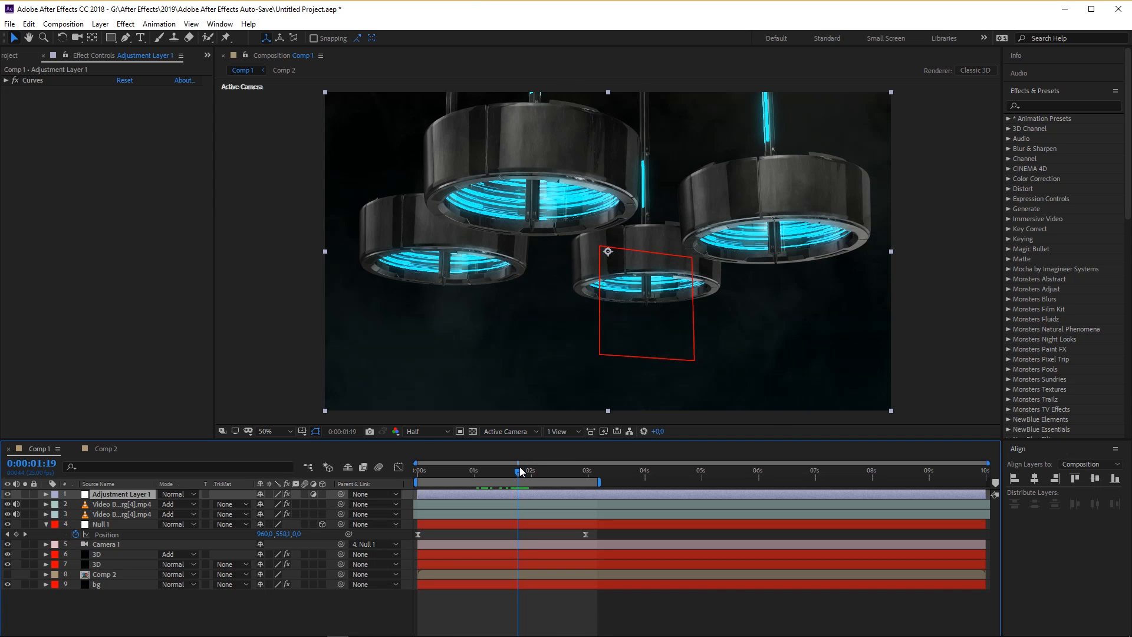